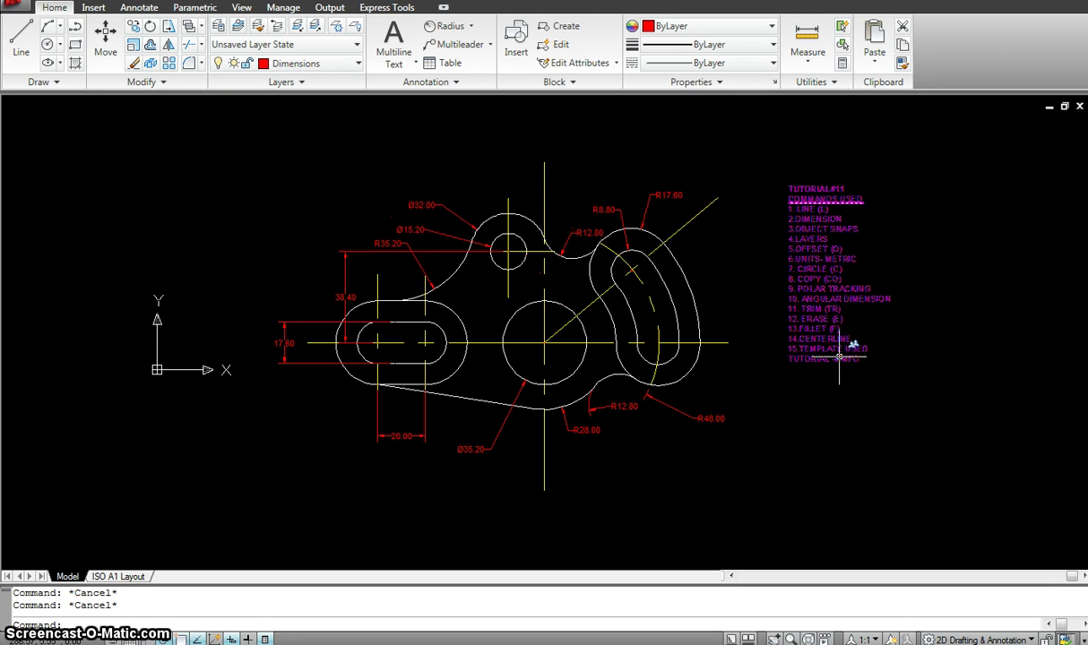
- Pan across the dimensioned reference part and expand the Annotation panel's Dimension dropdown
middle_click_drag(734, 301, 742, 285)
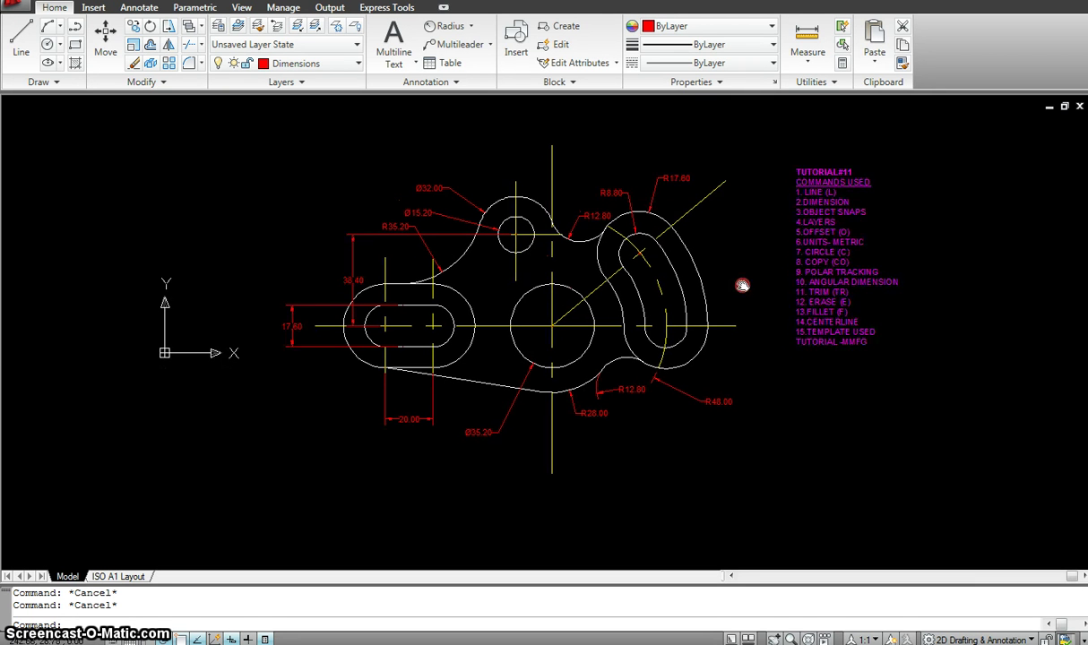
left_click(536, 230)
left_click(572, 240)
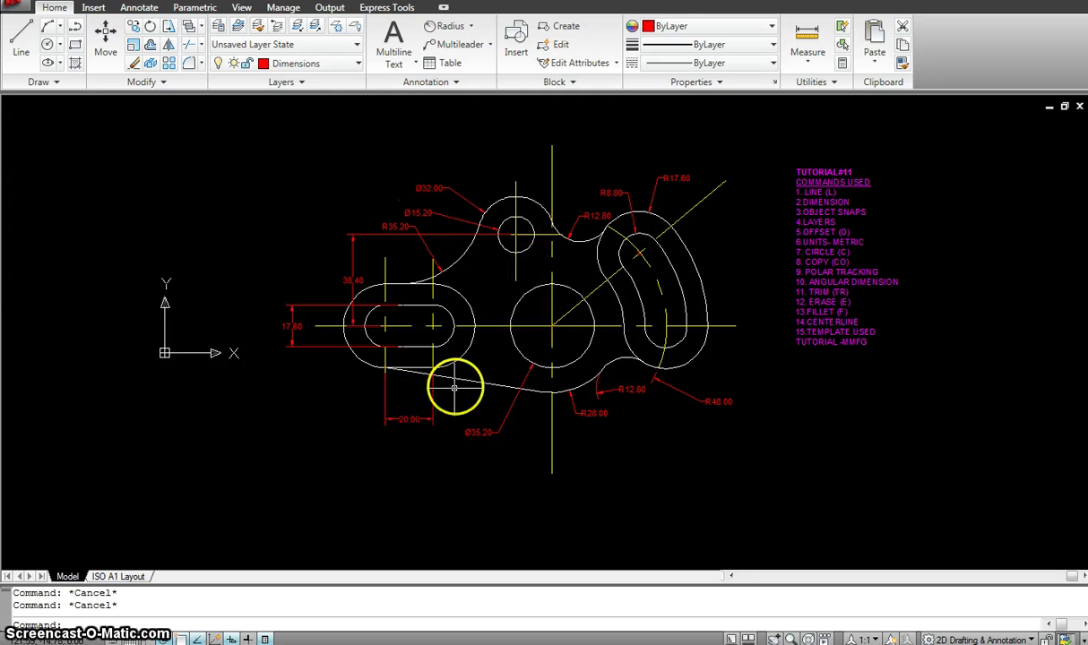
mouse_move(459, 378)
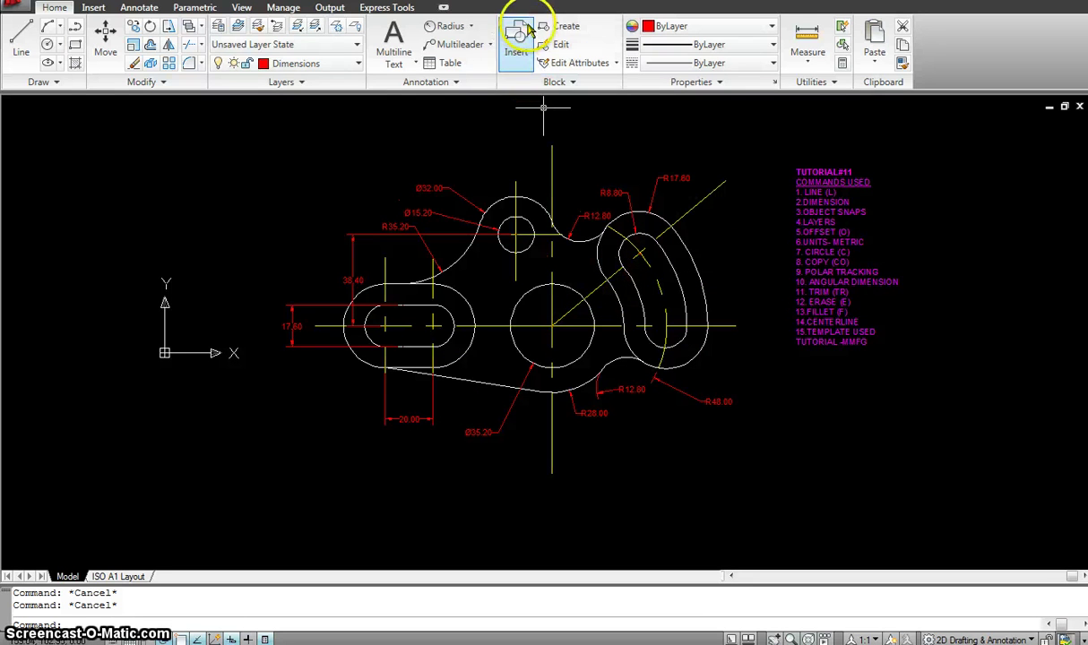
- Place an Angular 40° dimension from the diagonal centreline to the horizontal centreline
left_click(472, 27)
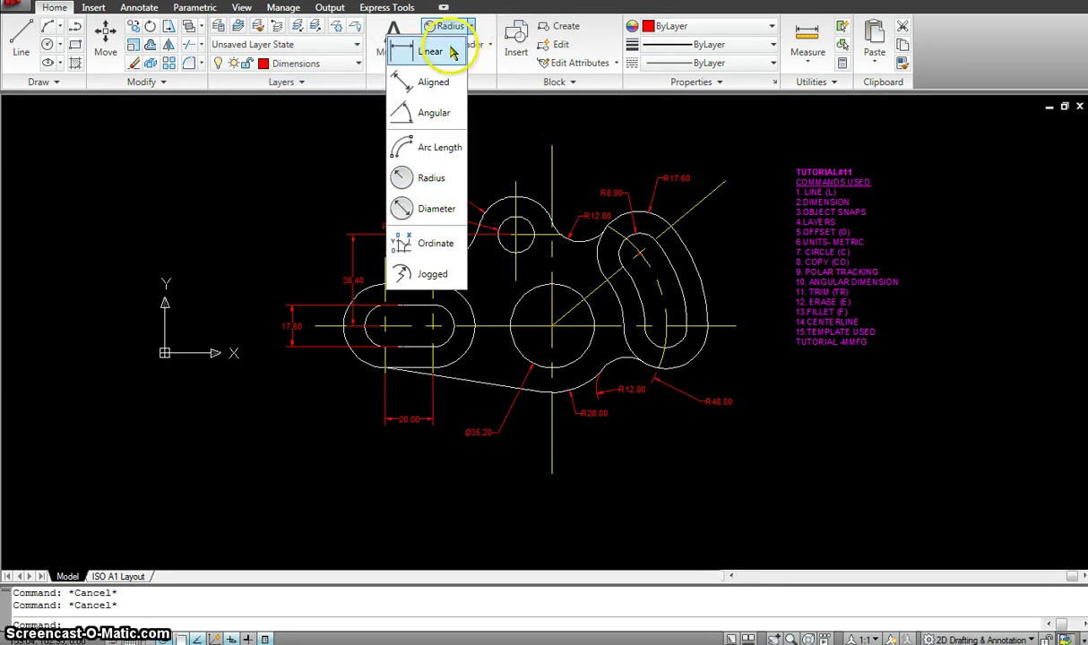
left_click(427, 111)
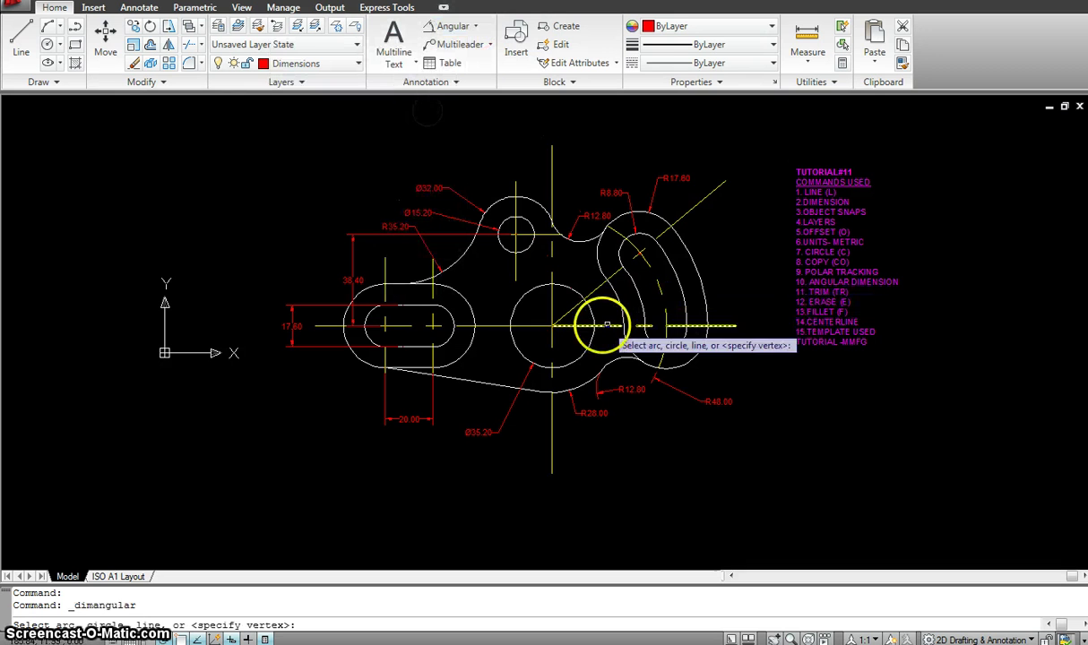
left_click(578, 303)
left_click(582, 325)
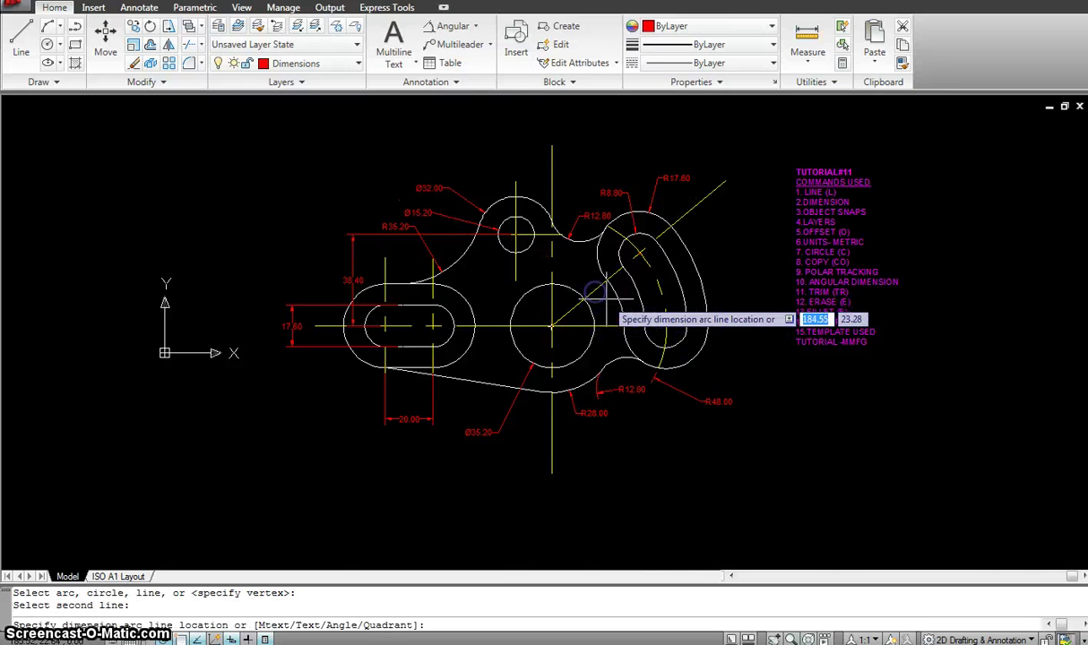
scroll(539, 302, "up", 5)
left_click(619, 296)
scroll(619, 297, "down", 4)
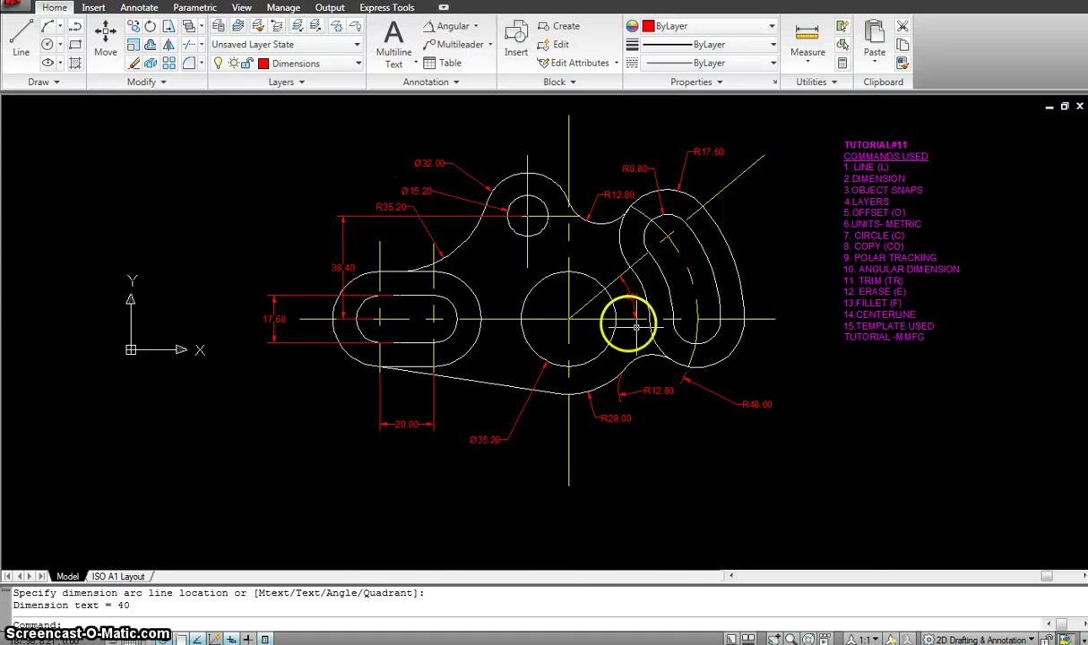
scroll(610, 283, "down", 4)
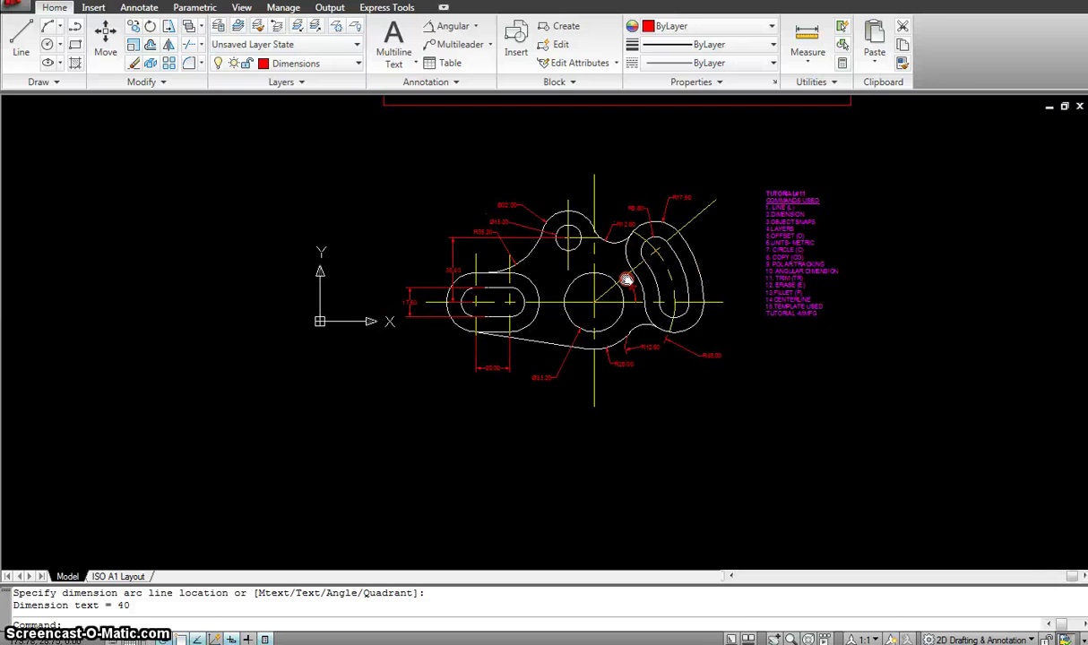
scroll(426, 272, "up", 2)
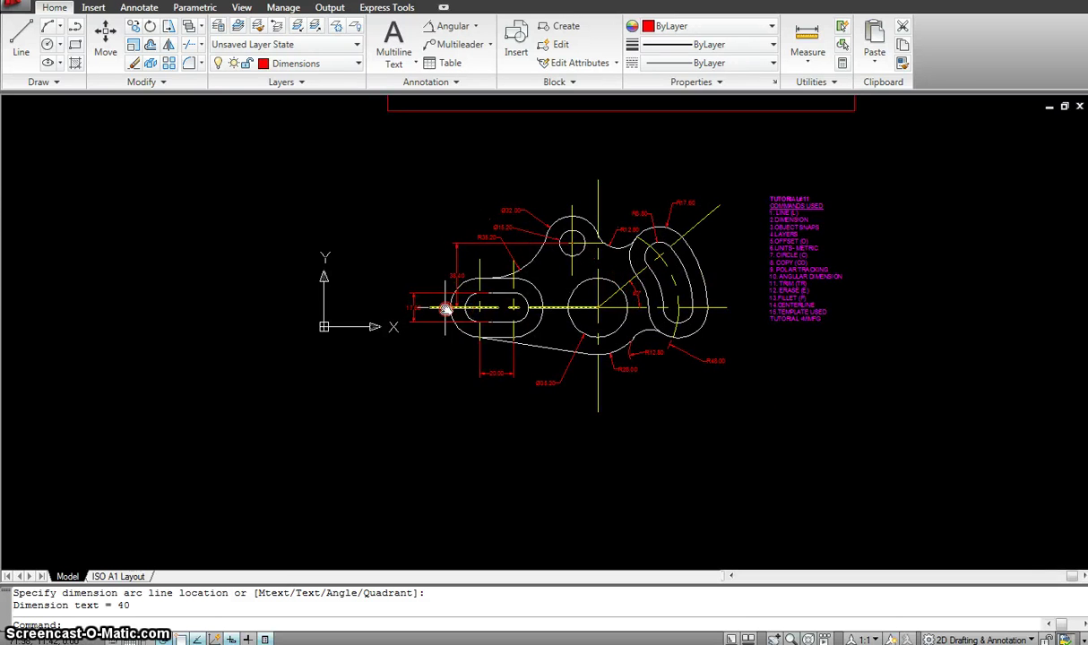
mouse_move(445, 309)
middle_mouse_down()
mouse_move(693, 325)
mouse_move(651, 313)
mouse_move(605, 321)
middle_mouse_up()
scroll(693, 324, "up", 2)
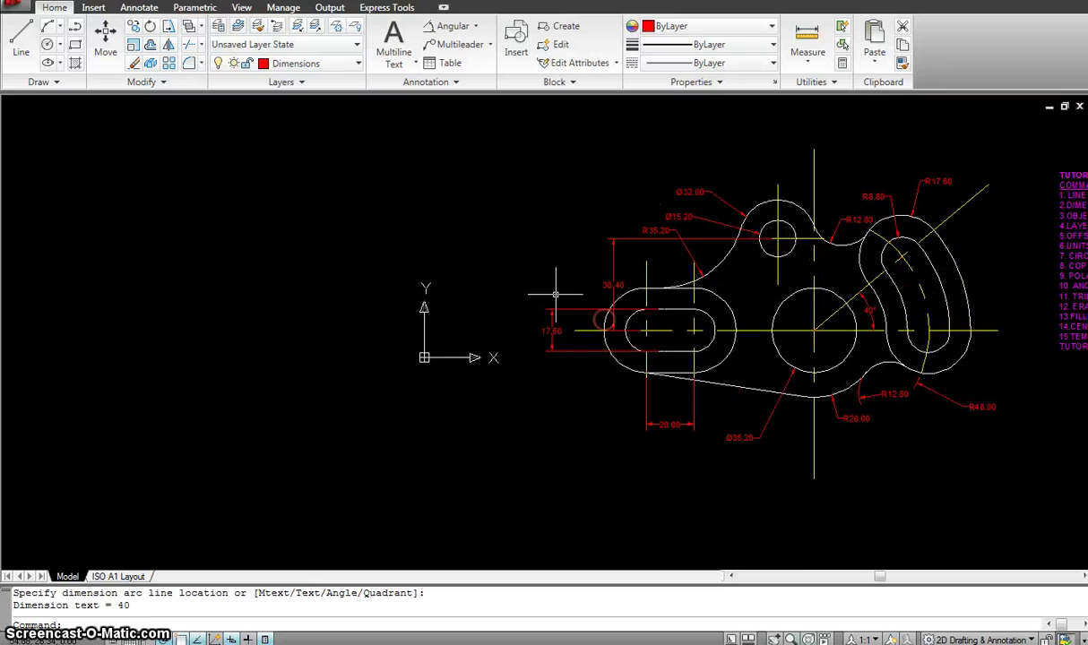
- Make centerline the current layer
key("Escape")
key("Escape")
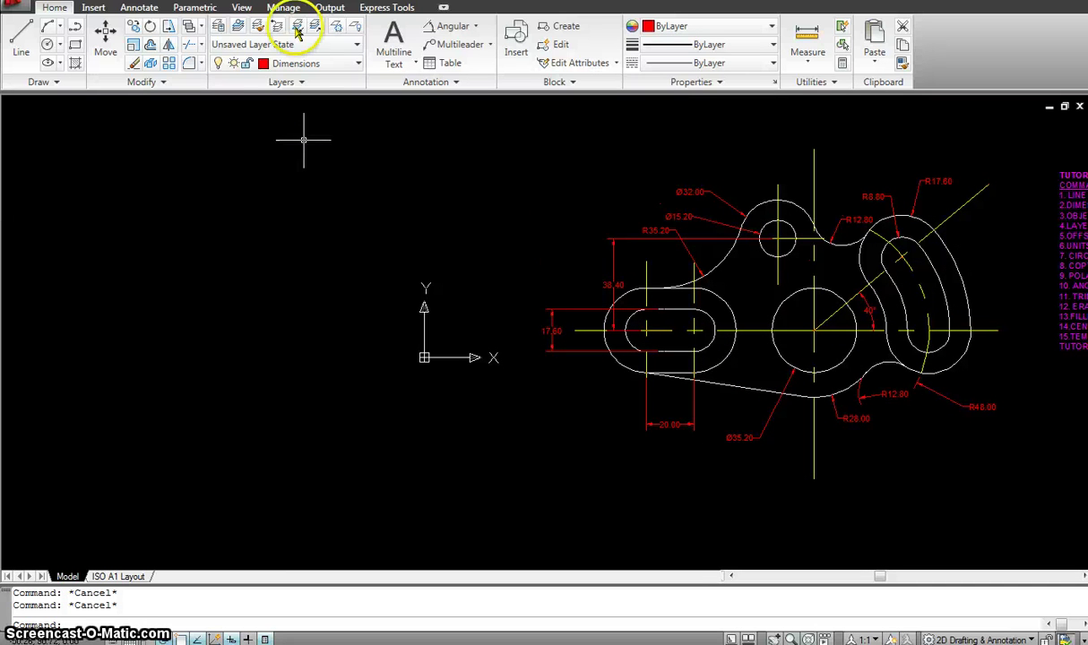
left_click(295, 68)
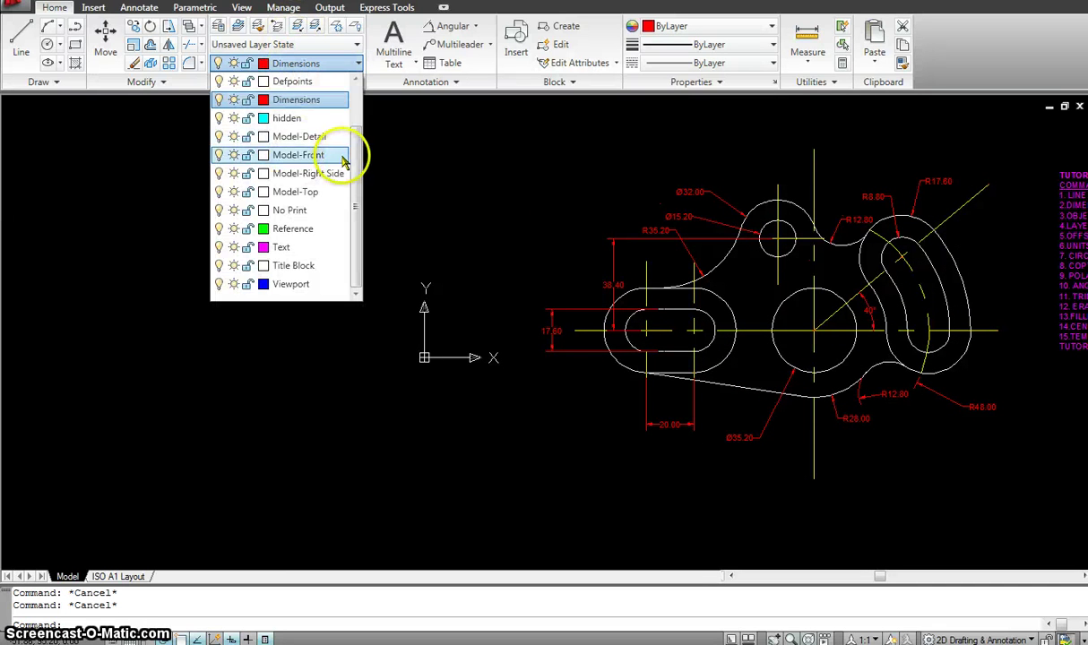
left_click_drag(350, 156, 357, 101)
left_click(296, 118)
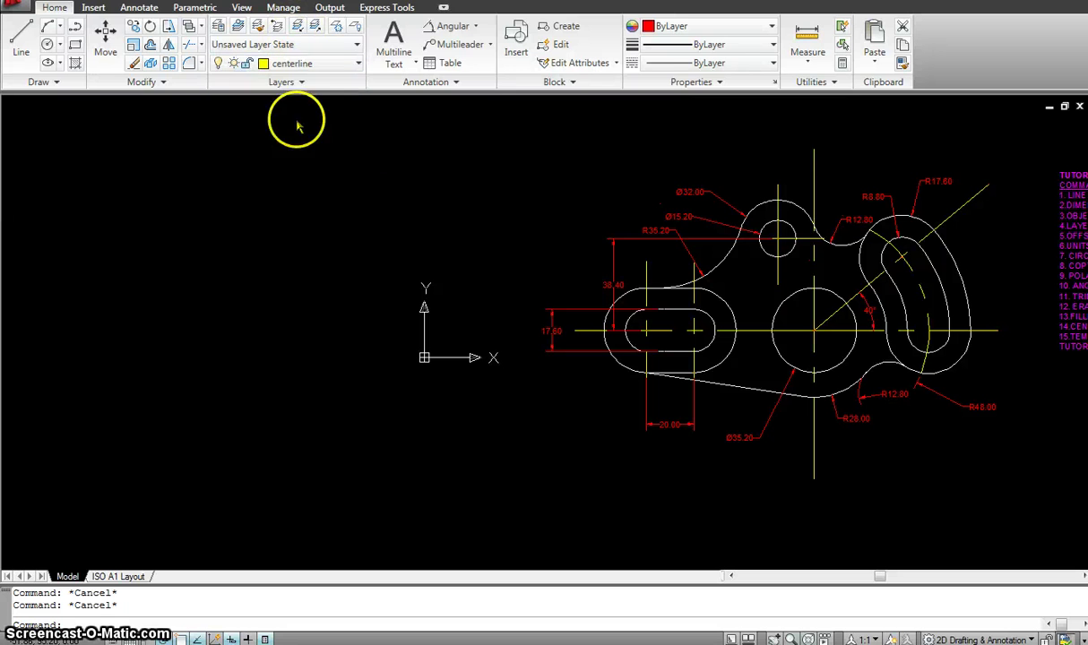
- Draw a vertical centreline and a horizontal centreline crossing it, using LINE
type("l")
key("Return")
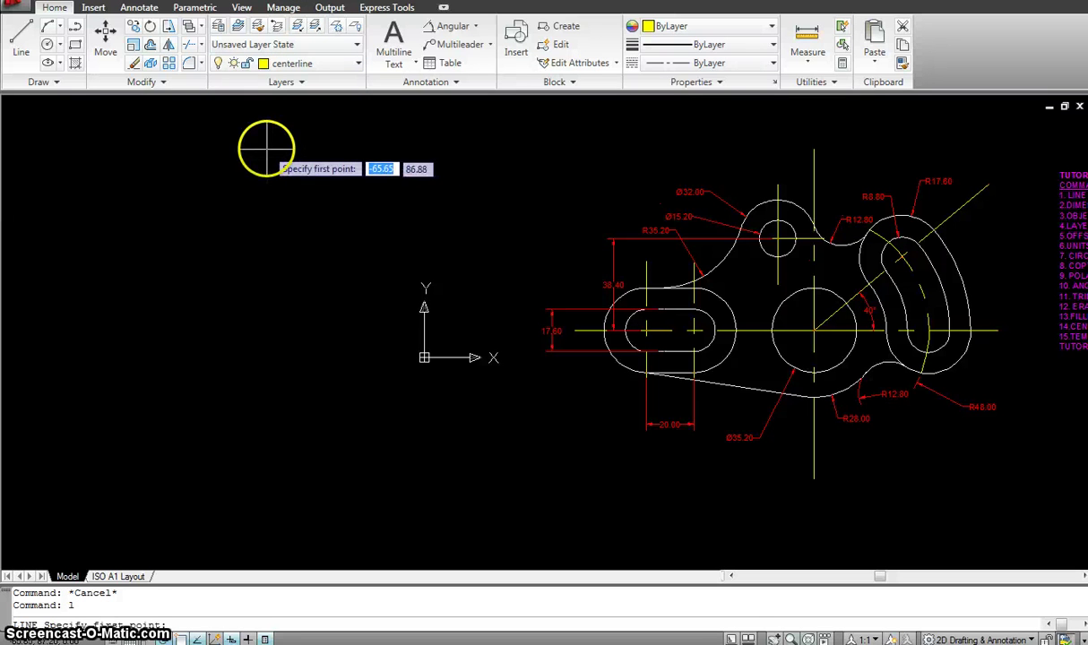
left_click(289, 160)
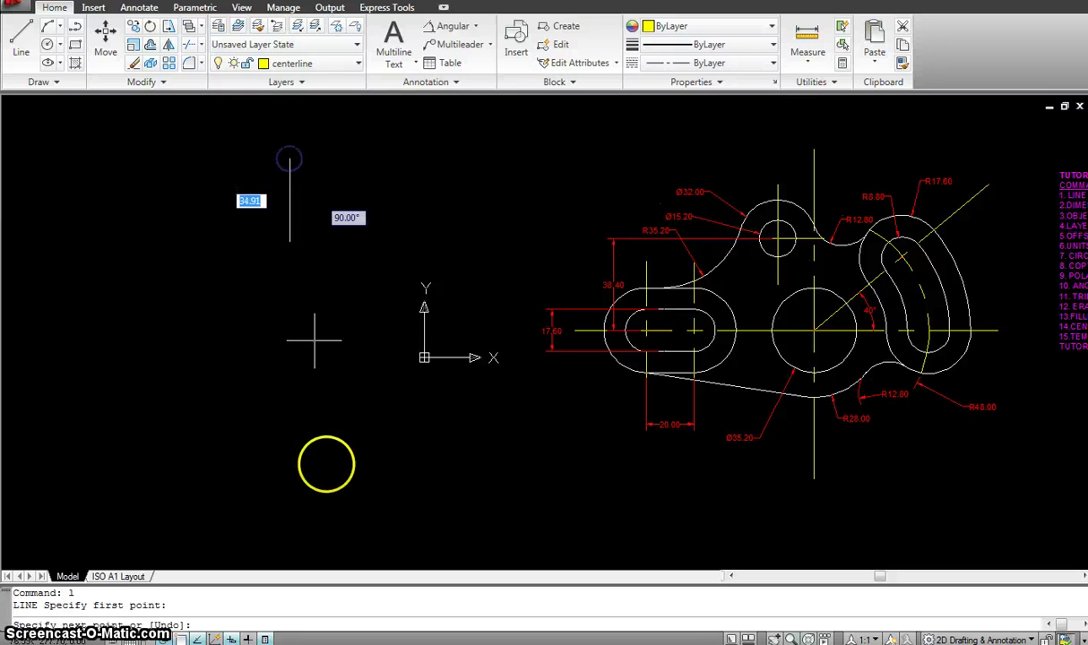
left_click(289, 524)
key("Escape")
key("Return")
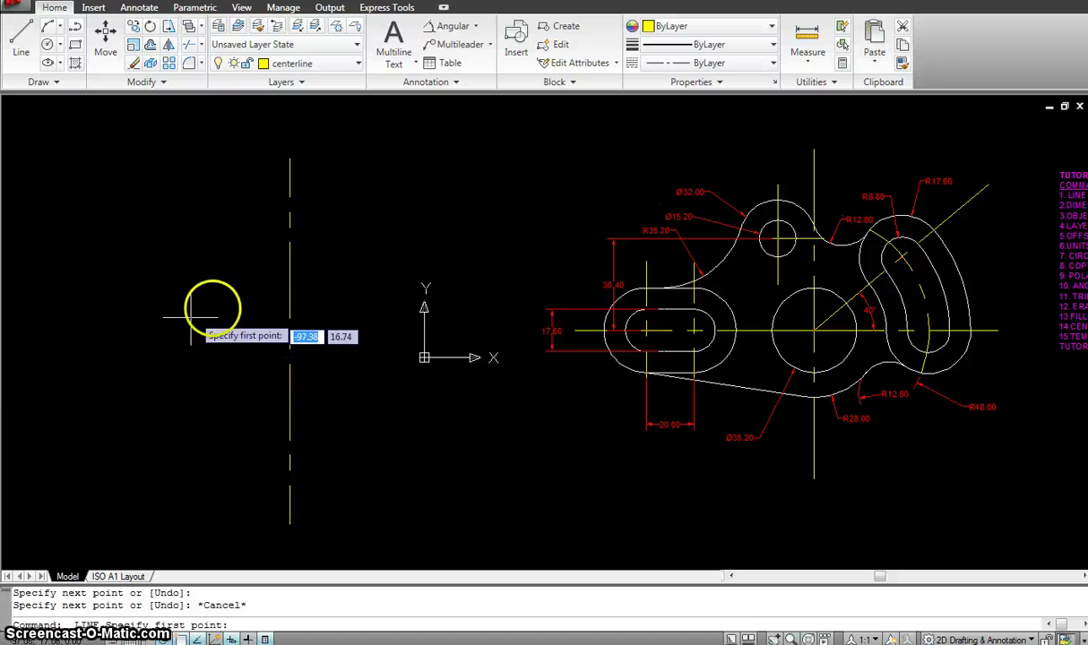
left_click(289, 343)
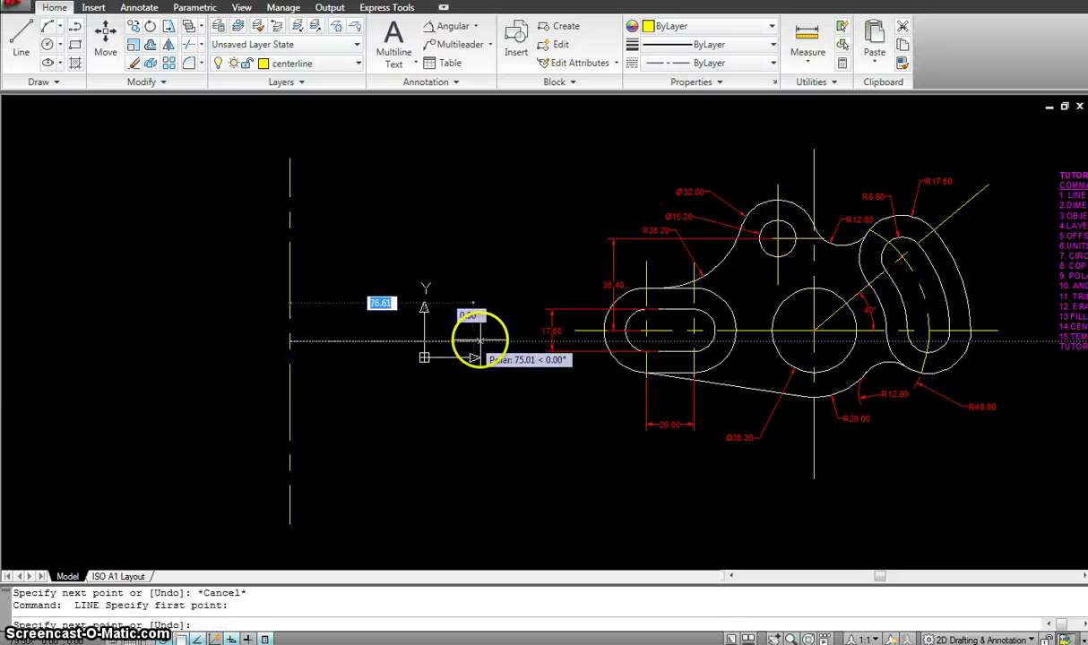
left_click(508, 341)
key("Escape")
- Start moving the horizontal centreline, then abandon the move
type("m")
key("Return")
left_click(444, 360)
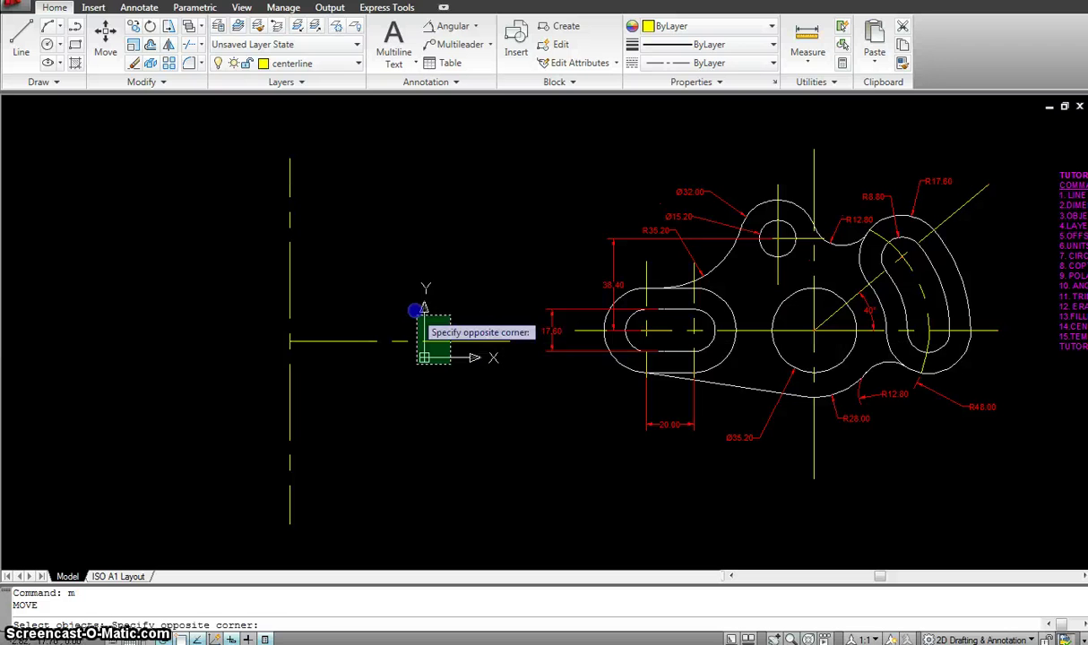
left_click(419, 293)
key("Return")
key("Escape")
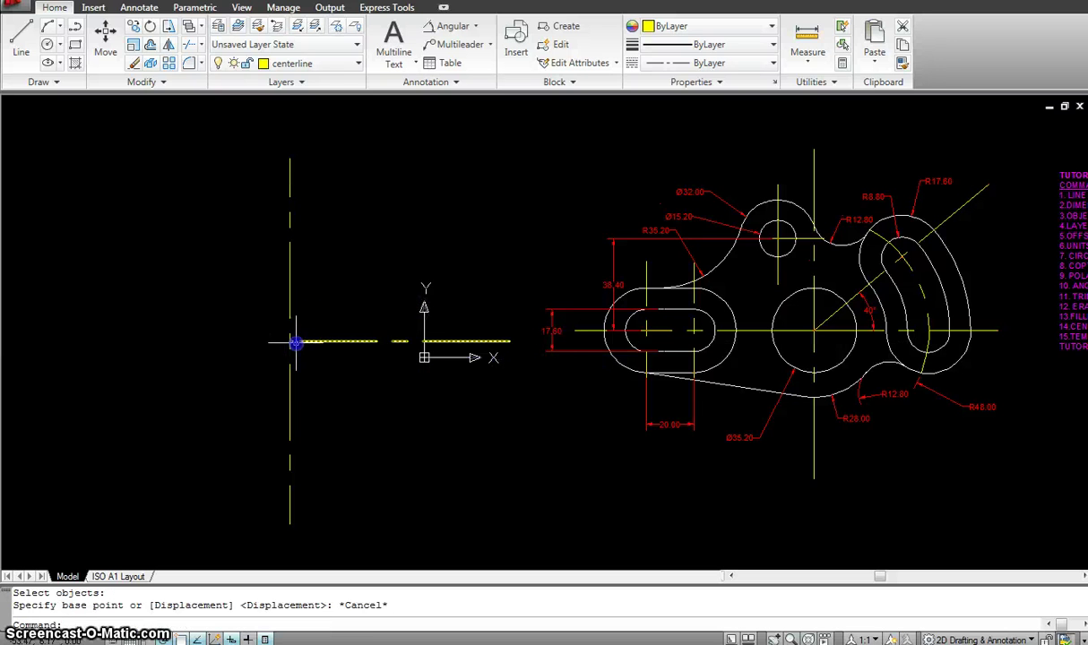
- Grip-extend the horizontal centreline far left, then shift it slightly right
left_click(295, 341)
left_click(65, 342)
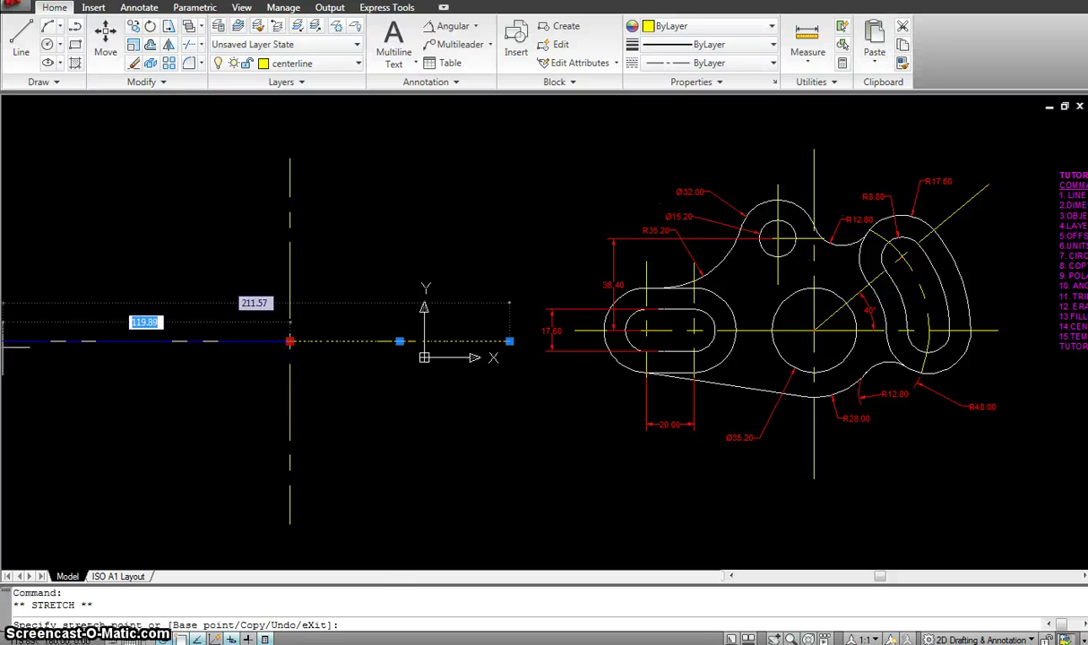
left_click(20, 341)
key("Escape")
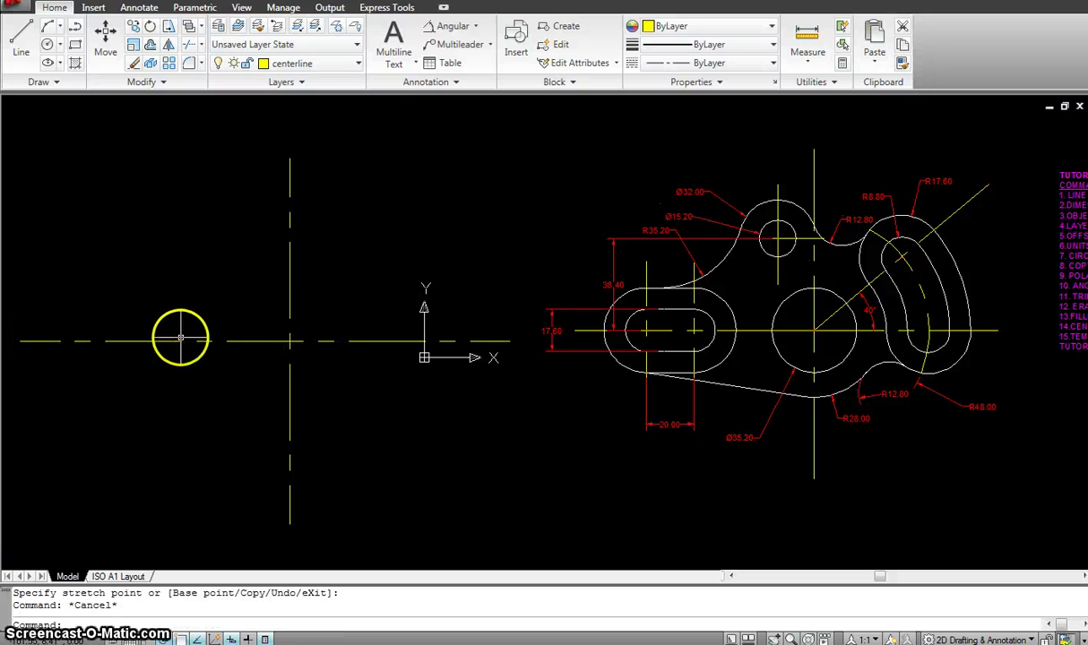
left_click_drag(191, 342, 174, 325)
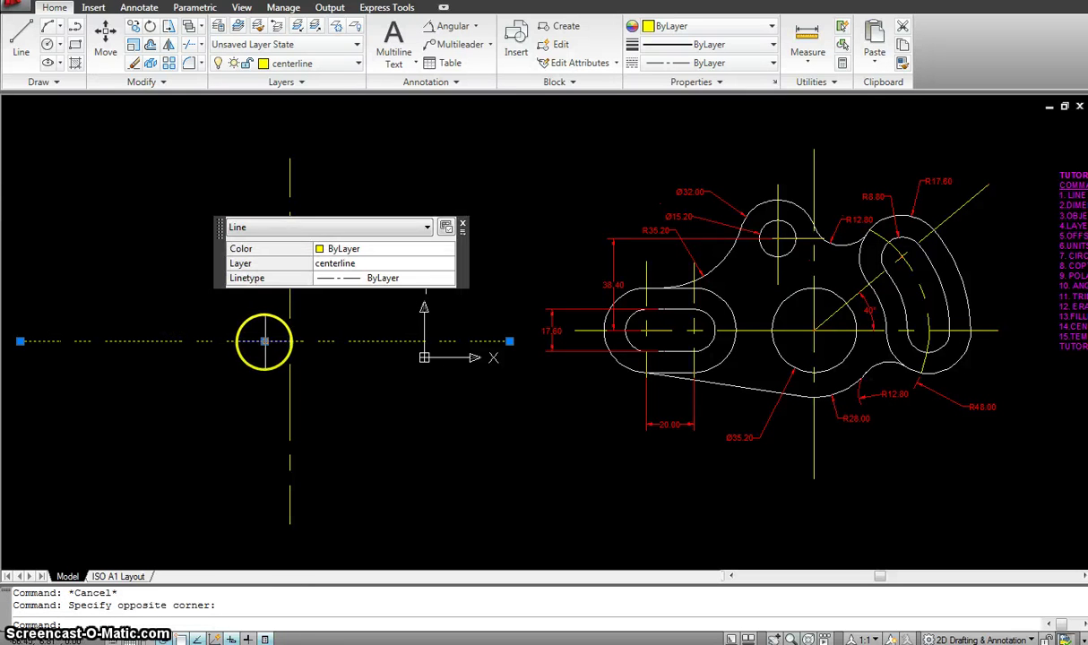
left_click(265, 341)
left_click(291, 341)
key("Escape")
scroll(509, 310, "down", 2)
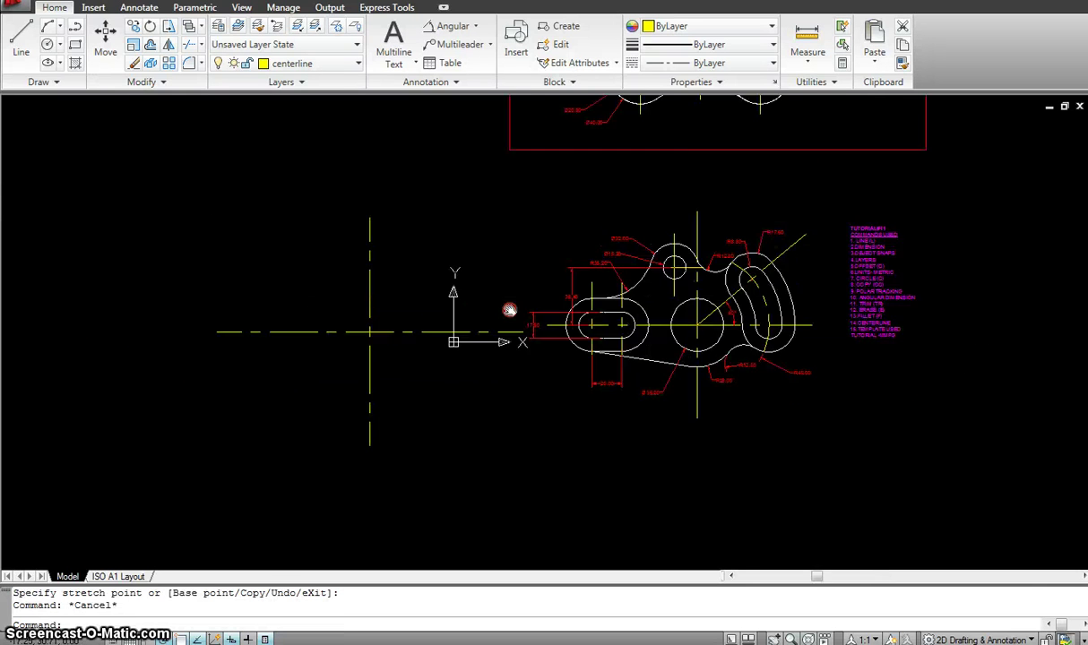
scroll(509, 310, "up", 3)
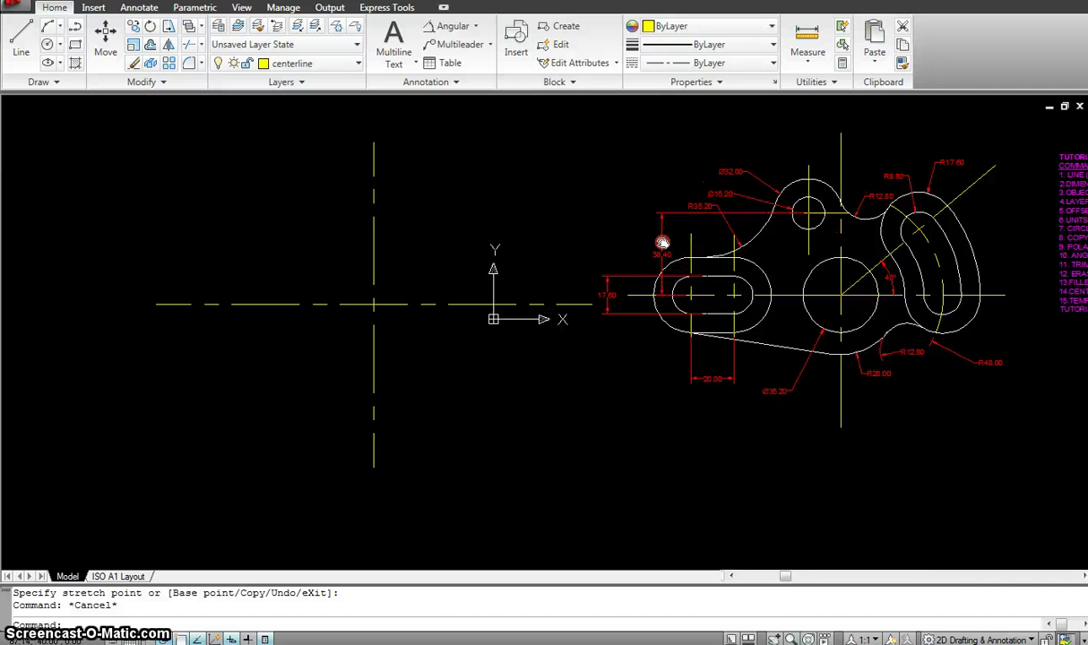
- Offset the horizontal centreline 38.4 upward
middle_click_drag(668, 243, 649, 252)
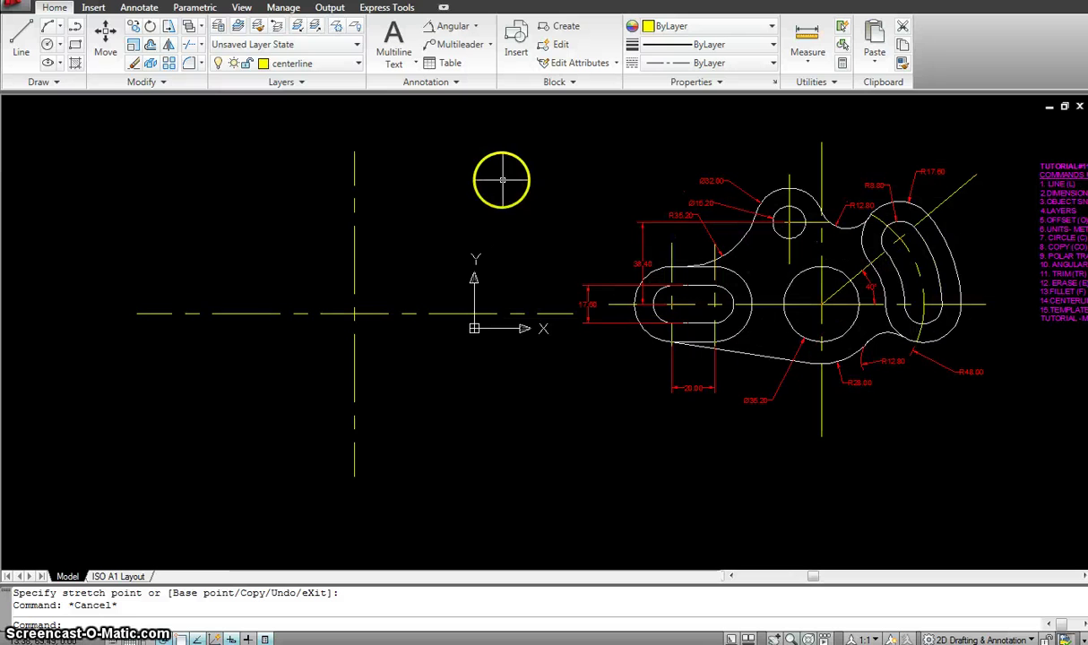
type("o")
key("Return")
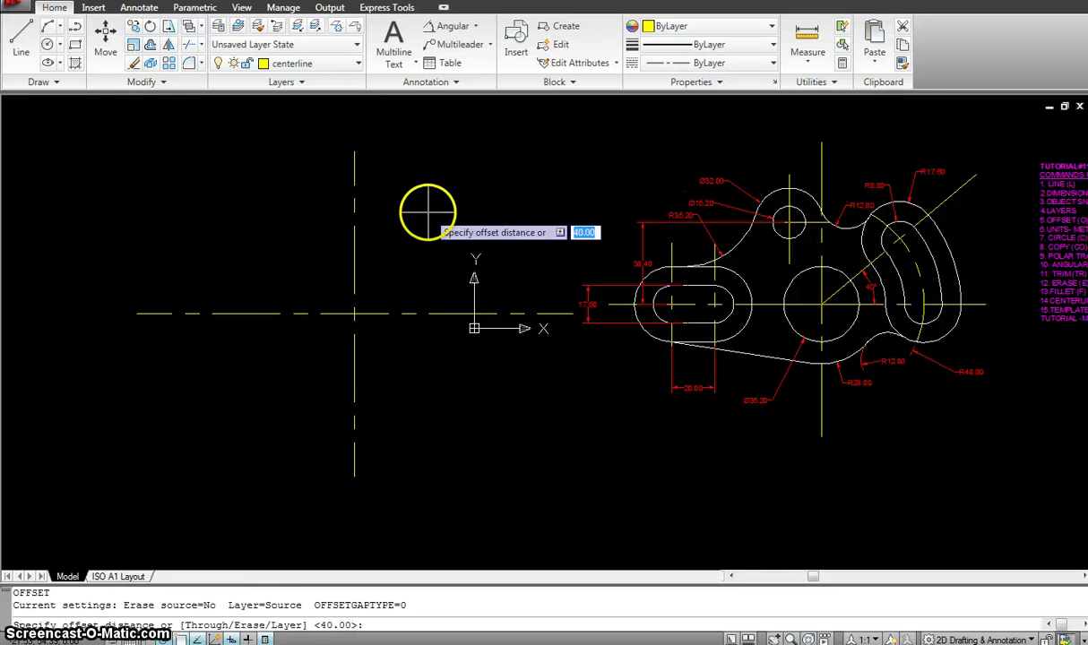
type("38.4")
key("Return")
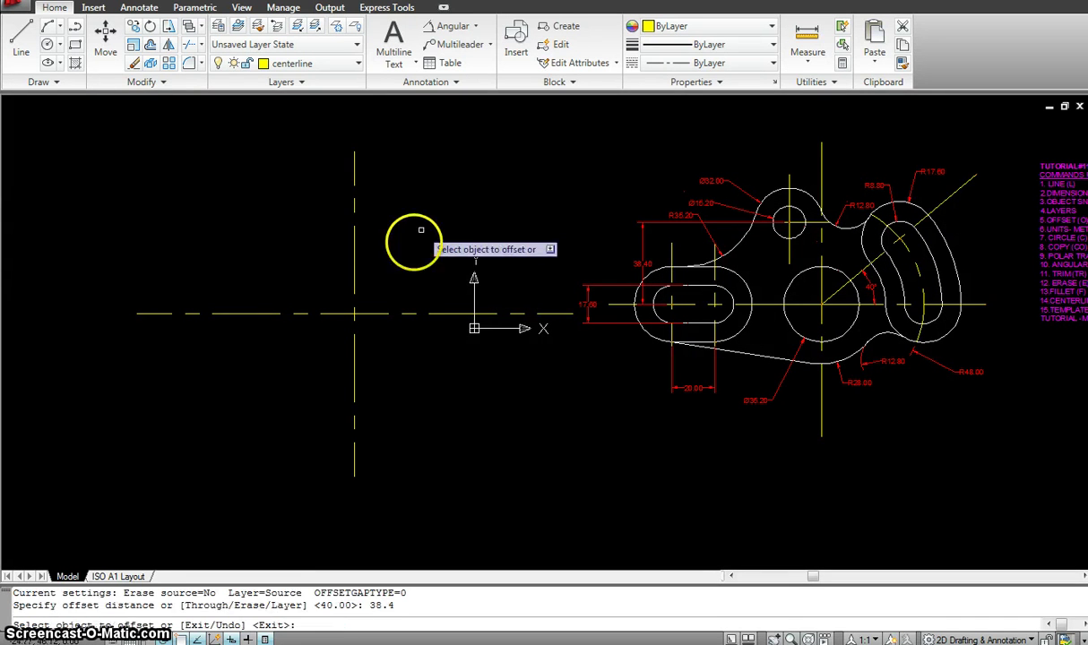
left_click(267, 314)
left_click(271, 209)
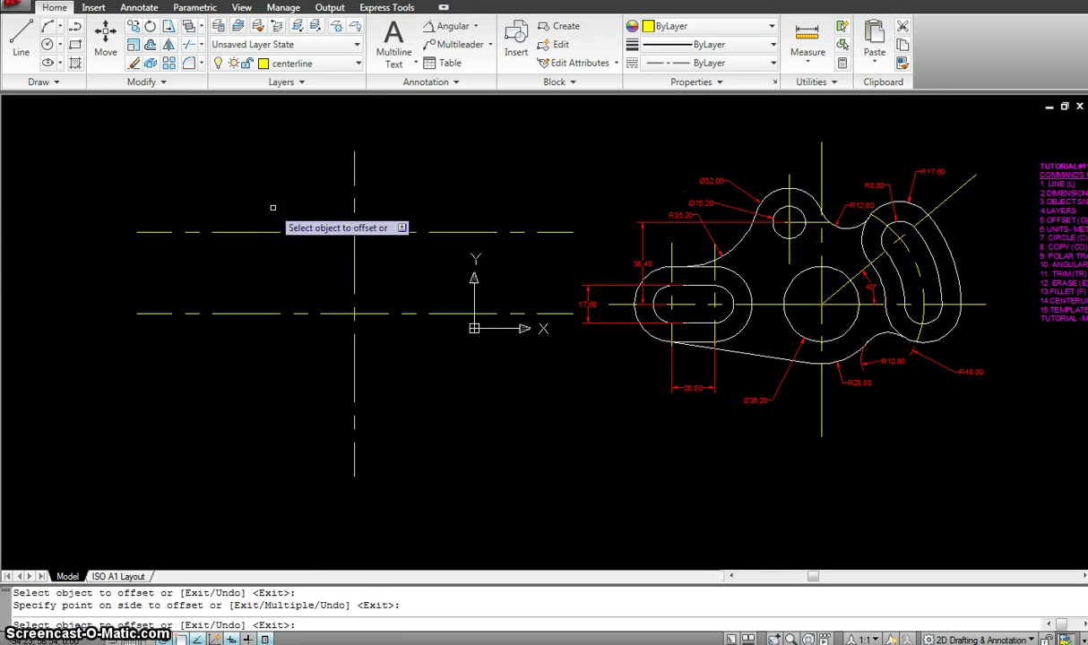
key("Escape")
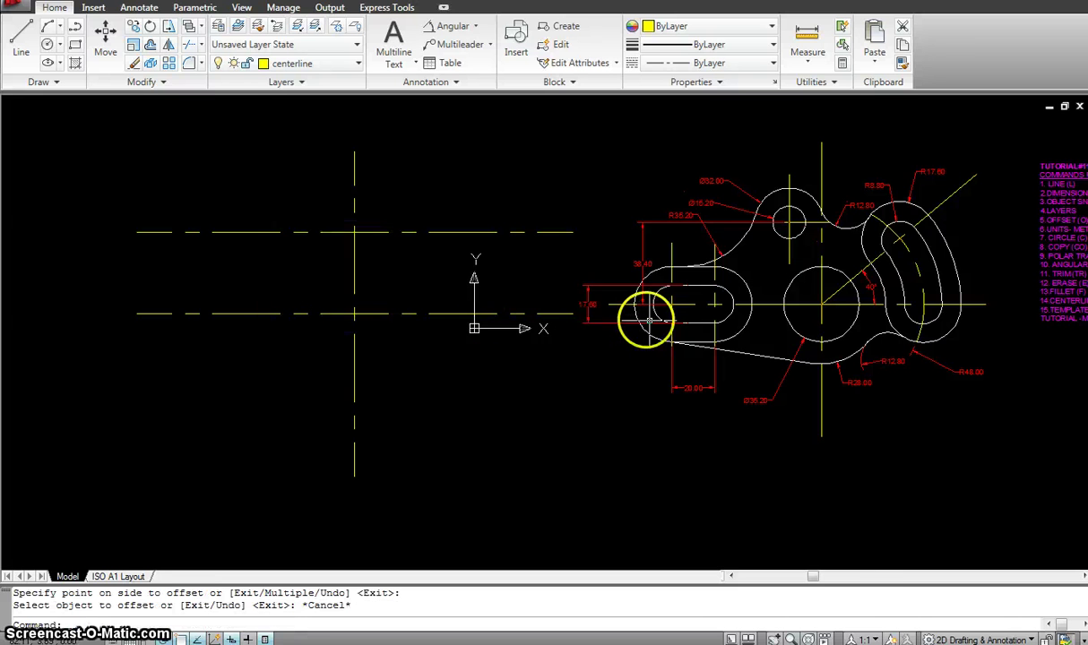
scroll(643, 319, "up", 2)
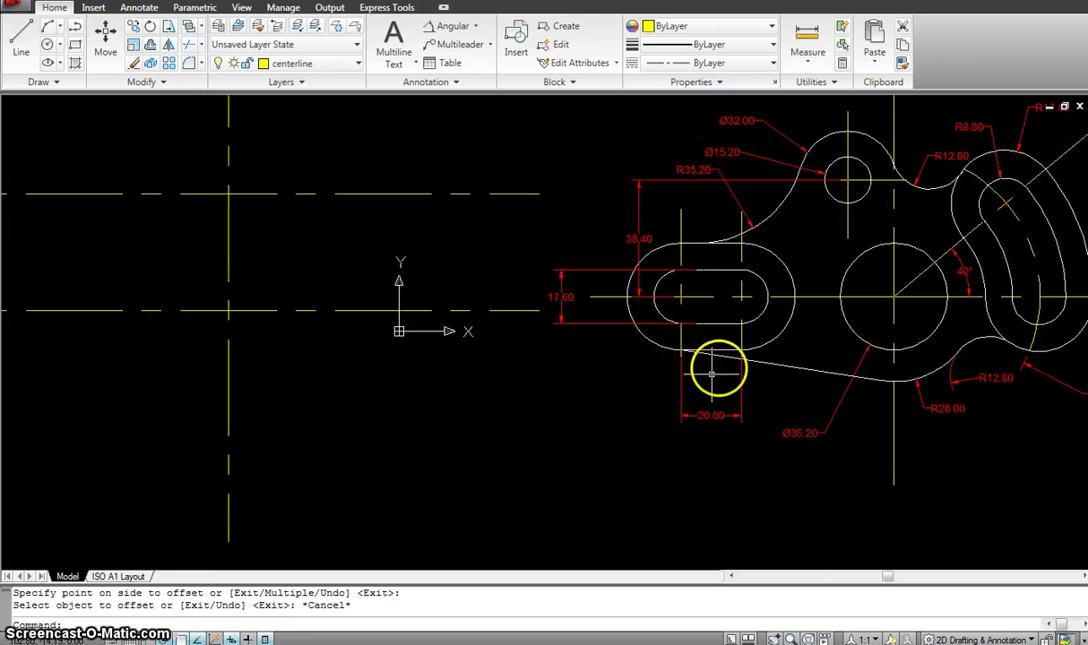
- Zoom and pan to reframe the reference drawing
scroll(716, 366, "down", 1)
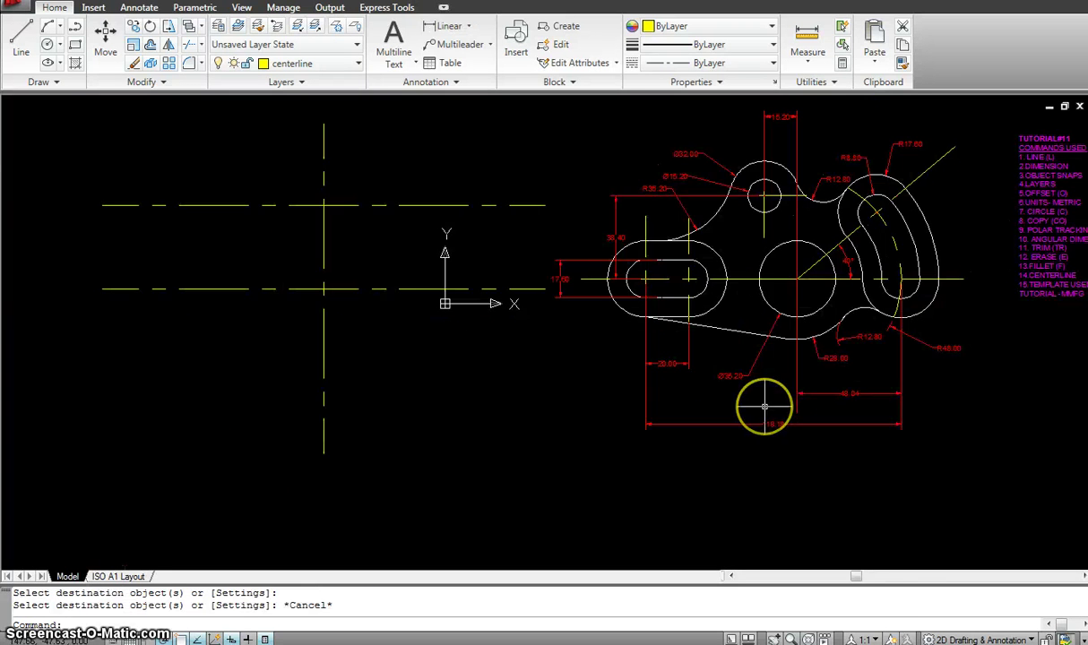
scroll(760, 401, "up", 5)
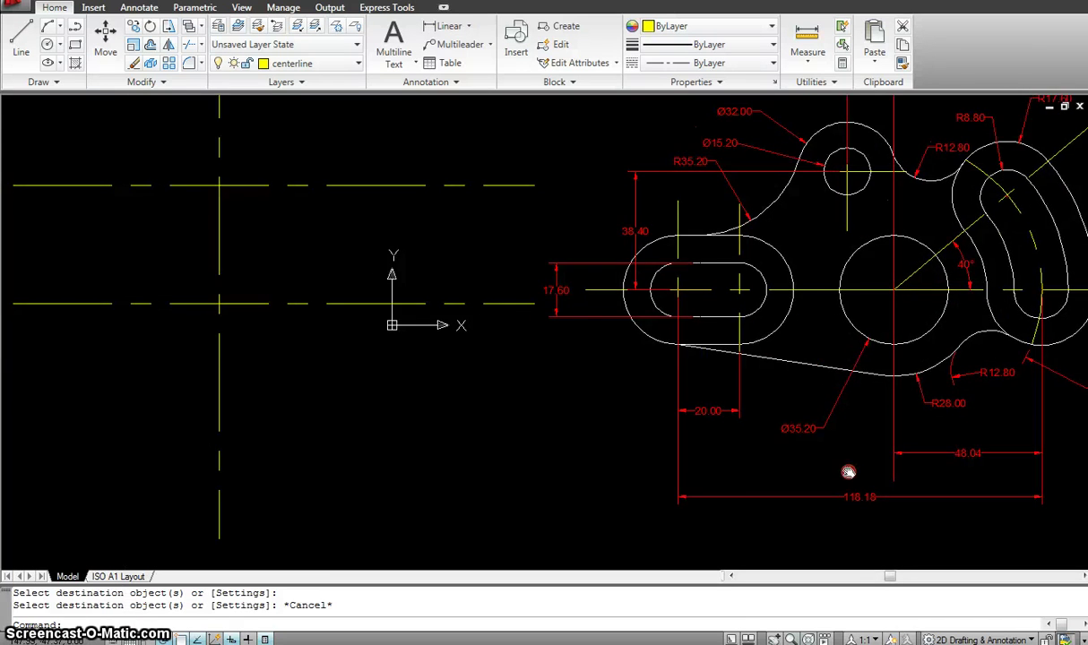
scroll(848, 473, "down", 1)
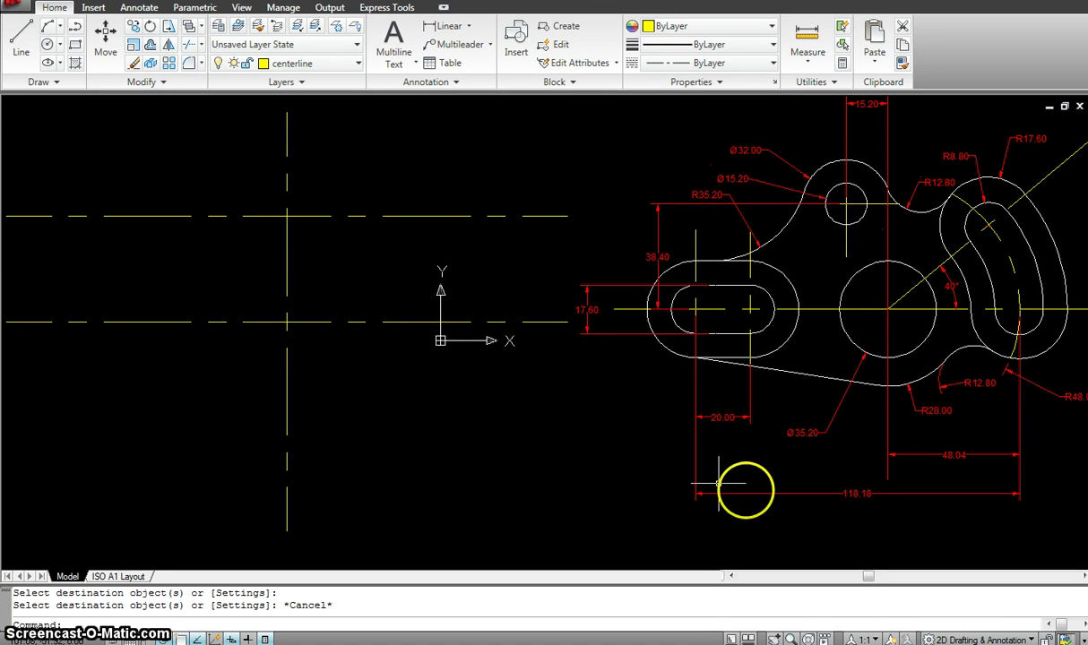
middle_click_drag(480, 397, 482, 388)
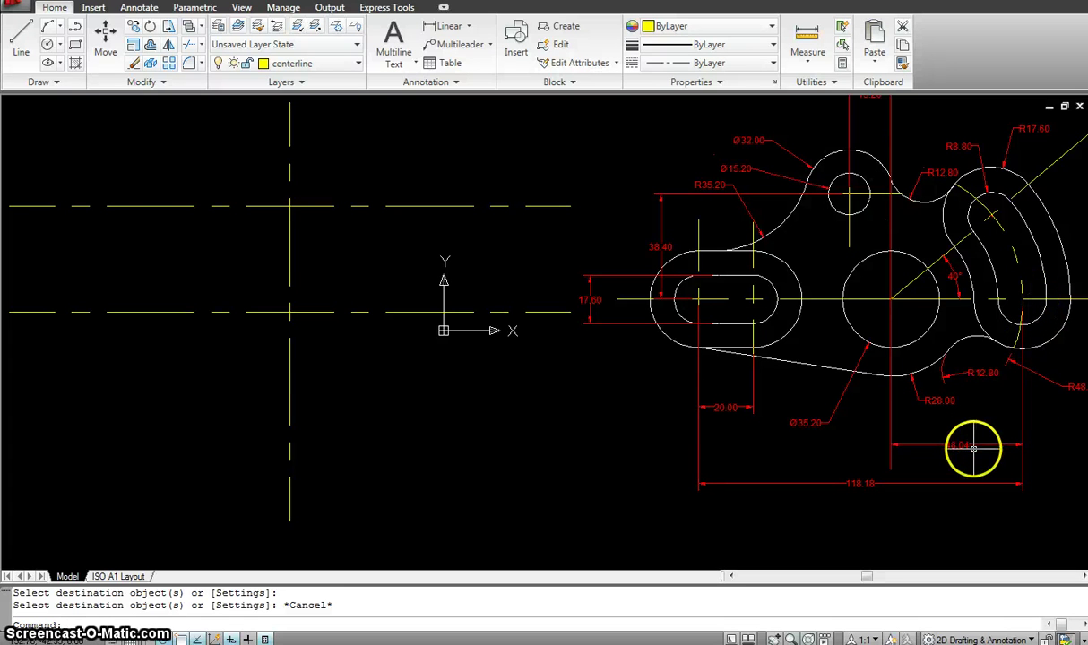
- Offset the vertical centerline 48.04 to the right
key("Escape")
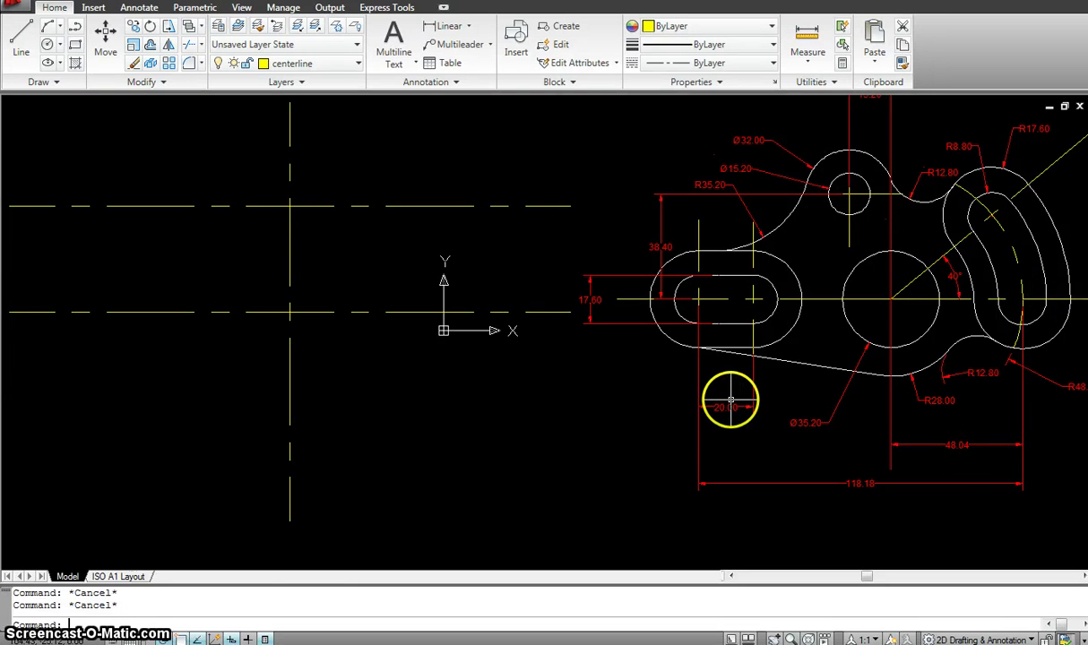
type("o")
key("Return")
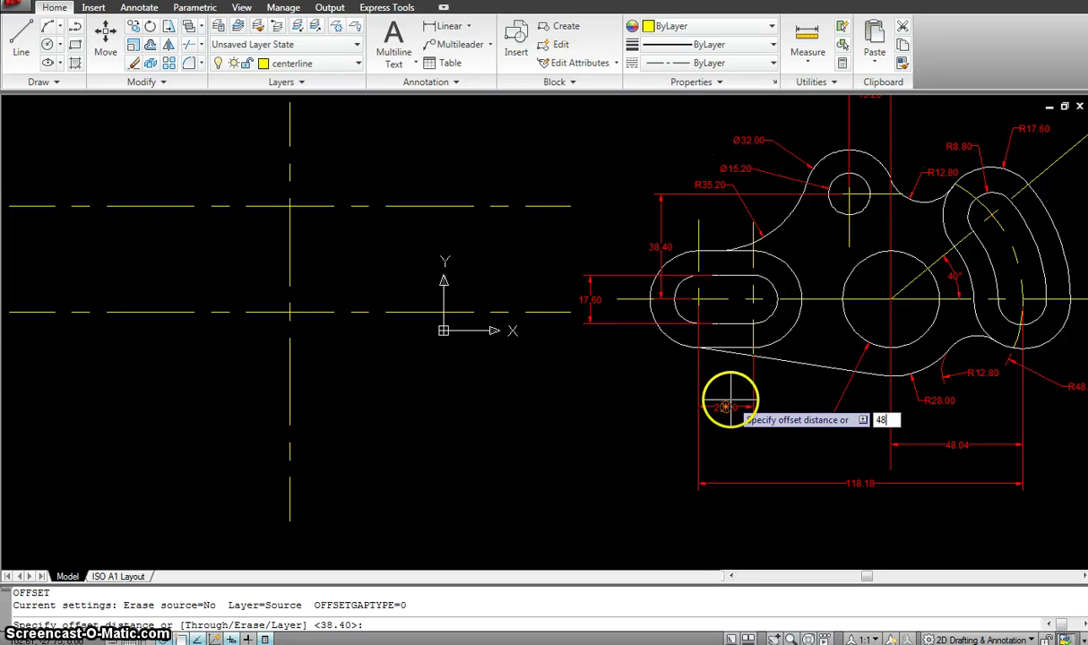
type("48.04")
key("Return")
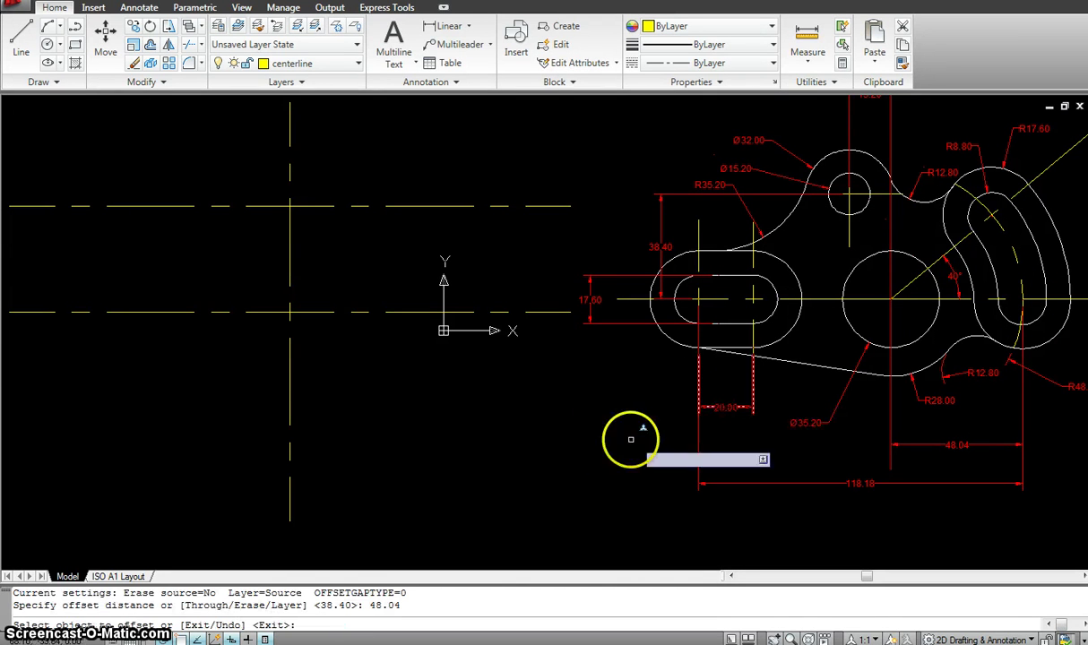
left_click(289, 405)
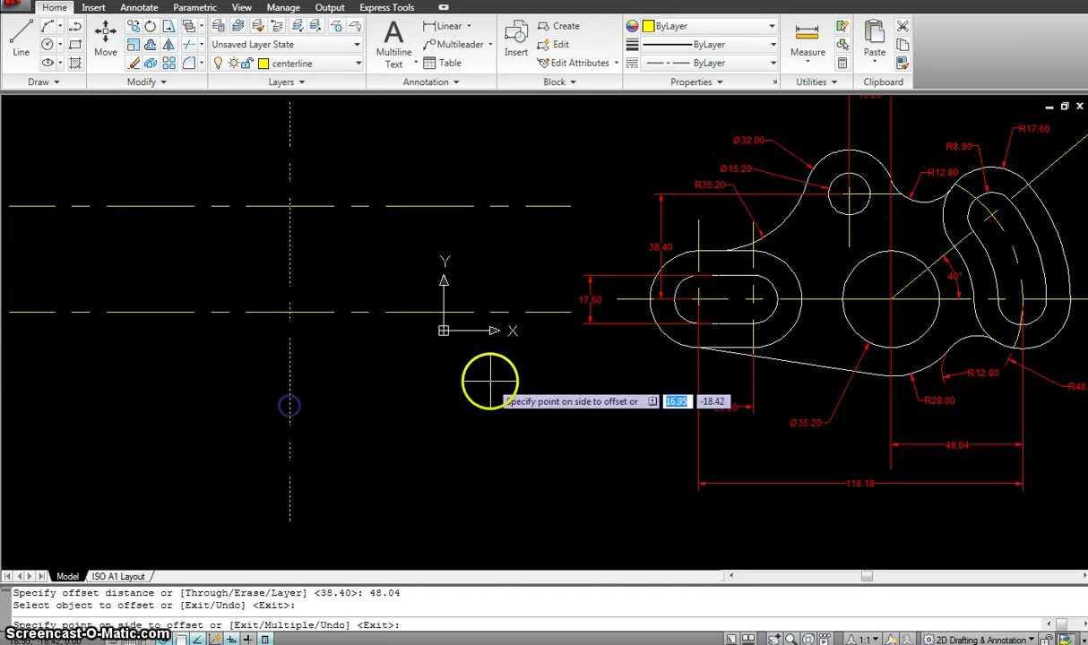
left_click(492, 380)
key("Escape")
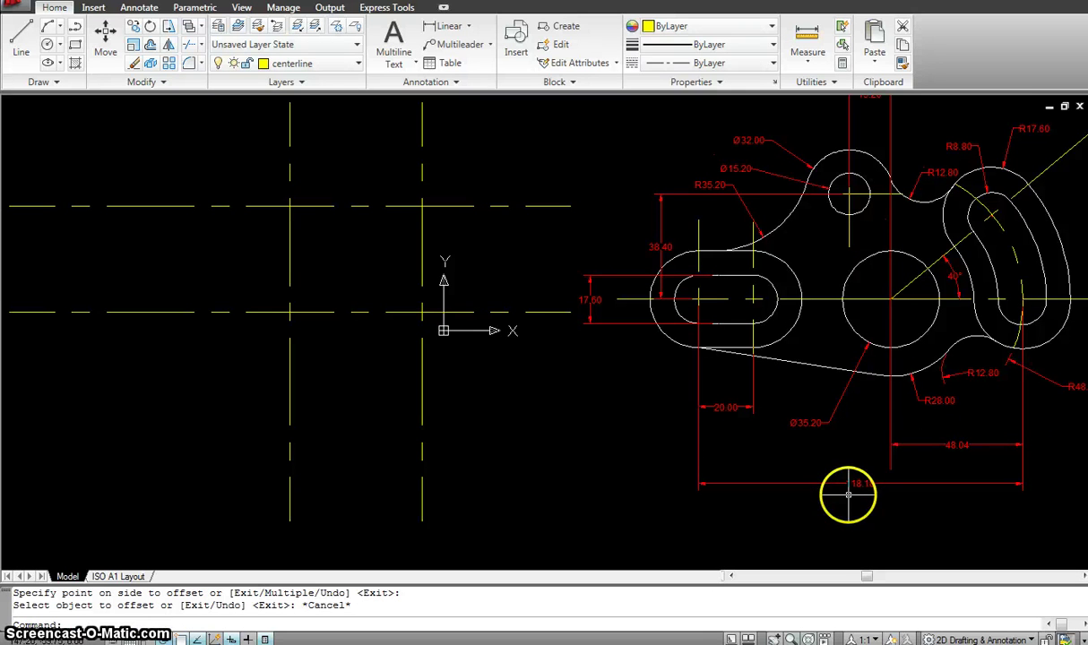
- Offset the new 48.04 centerline 118.18 to the left
key("Escape")
key("Escape")
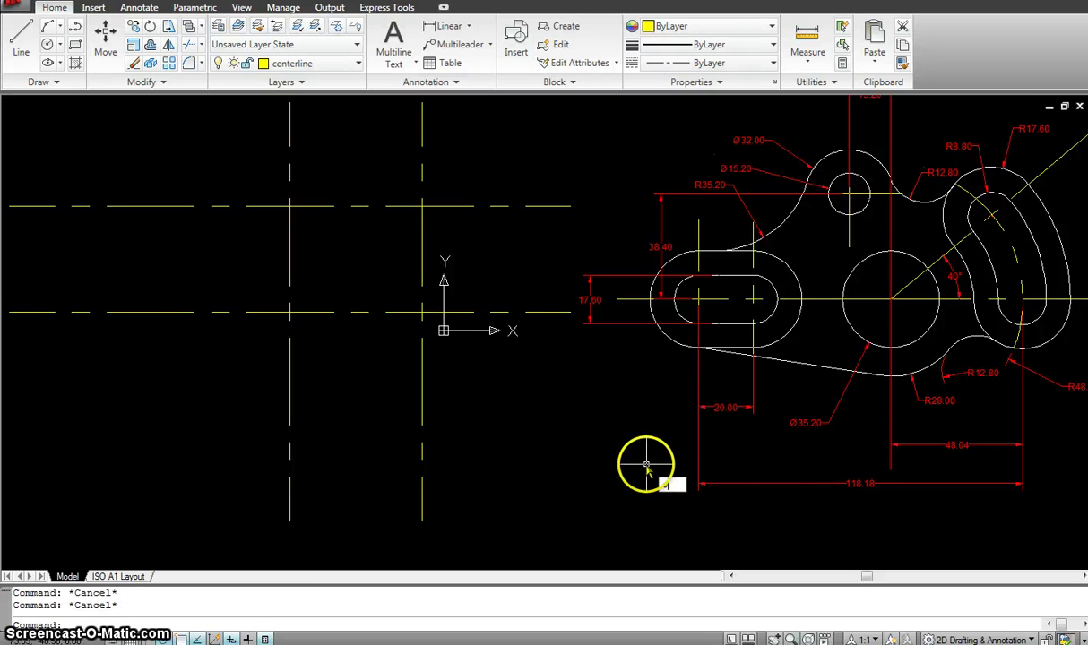
key("Return")
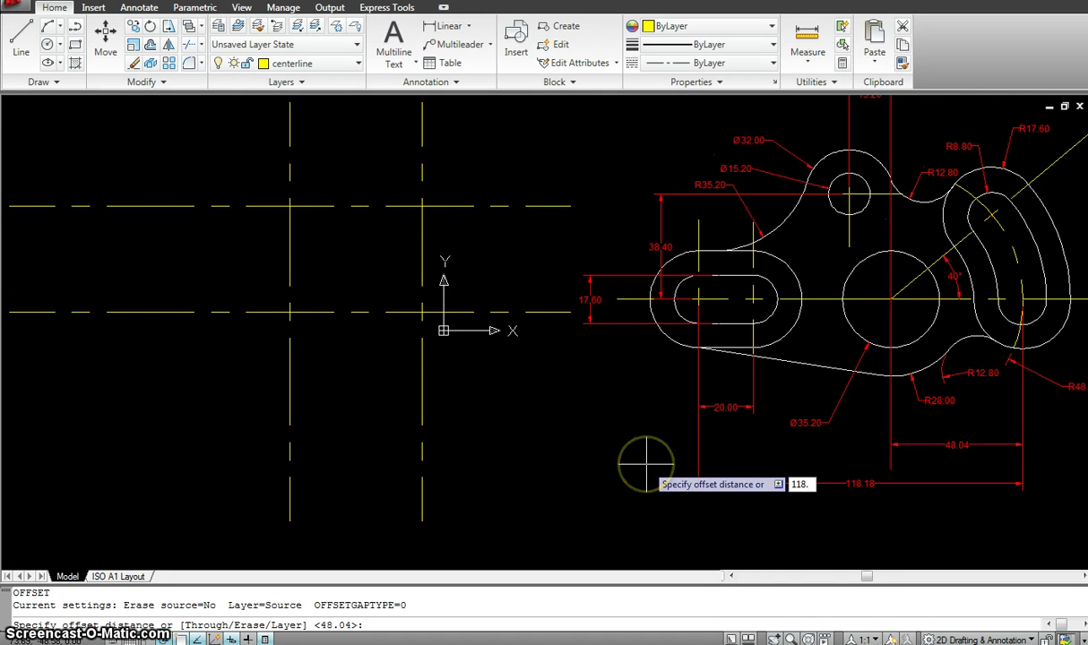
key("Return")
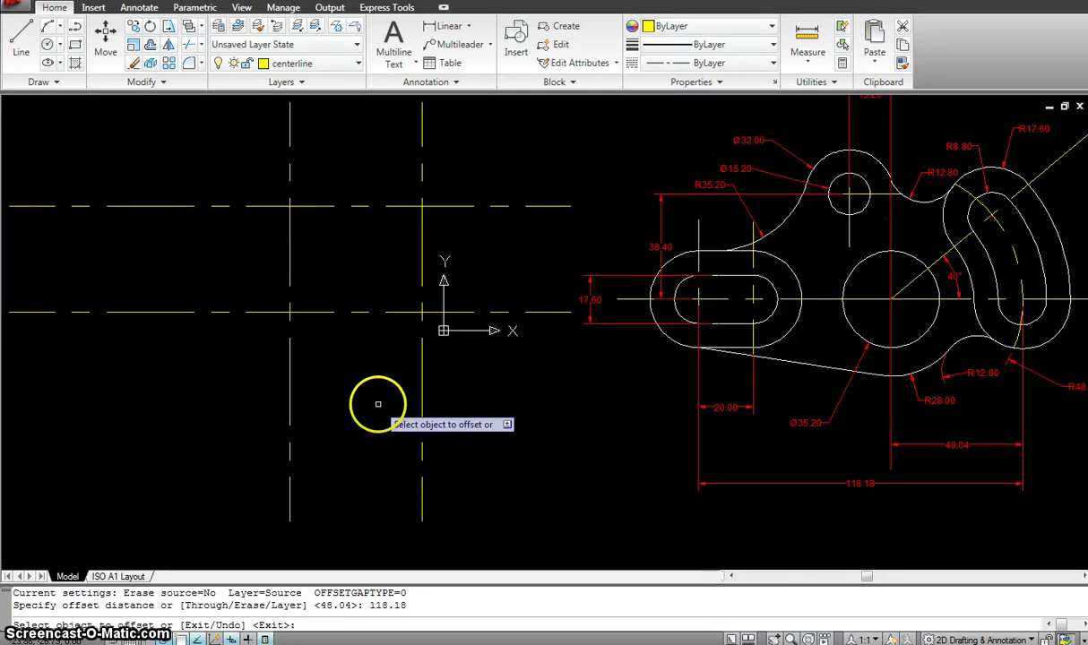
left_click(422, 385)
left_click(189, 401)
scroll(226, 395, "down", 3)
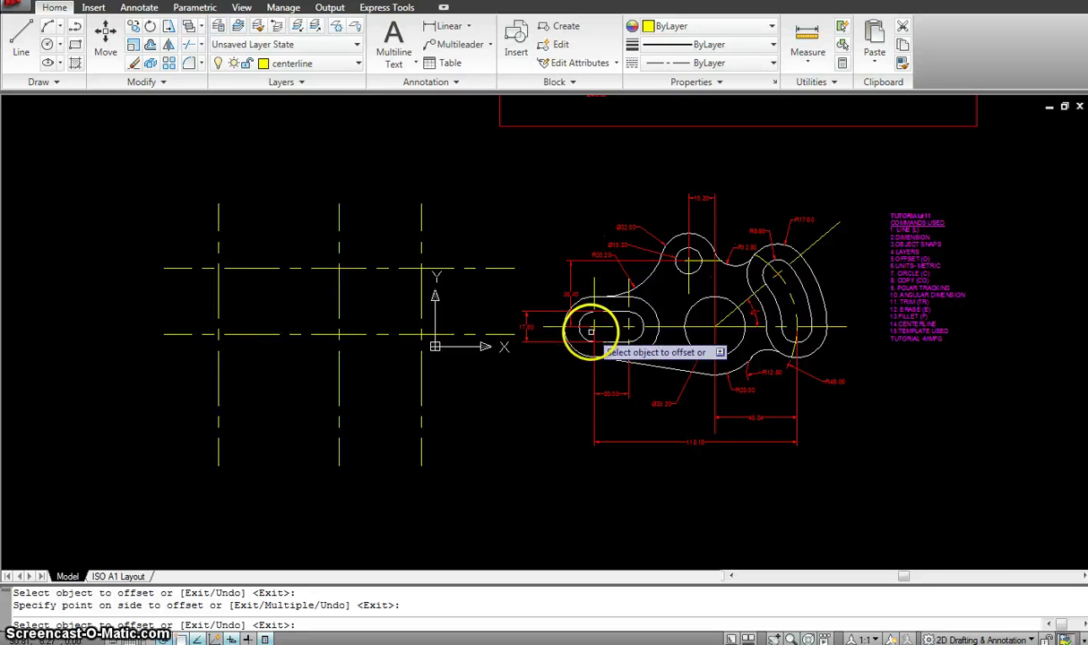
scroll(562, 346, "up", 2)
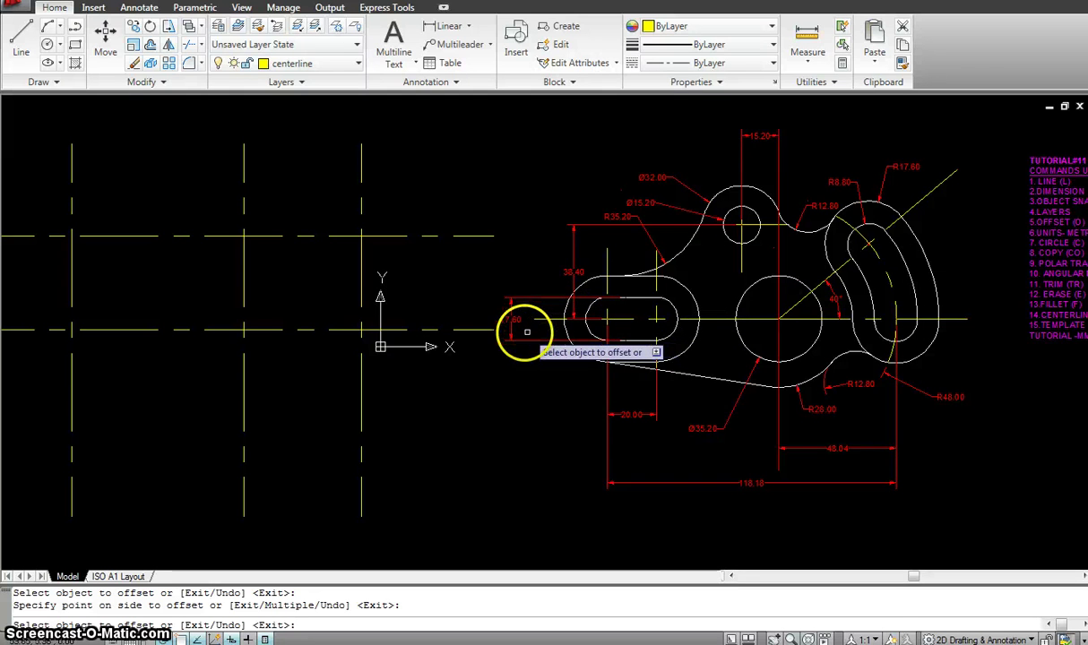
scroll(521, 331, "up", 2)
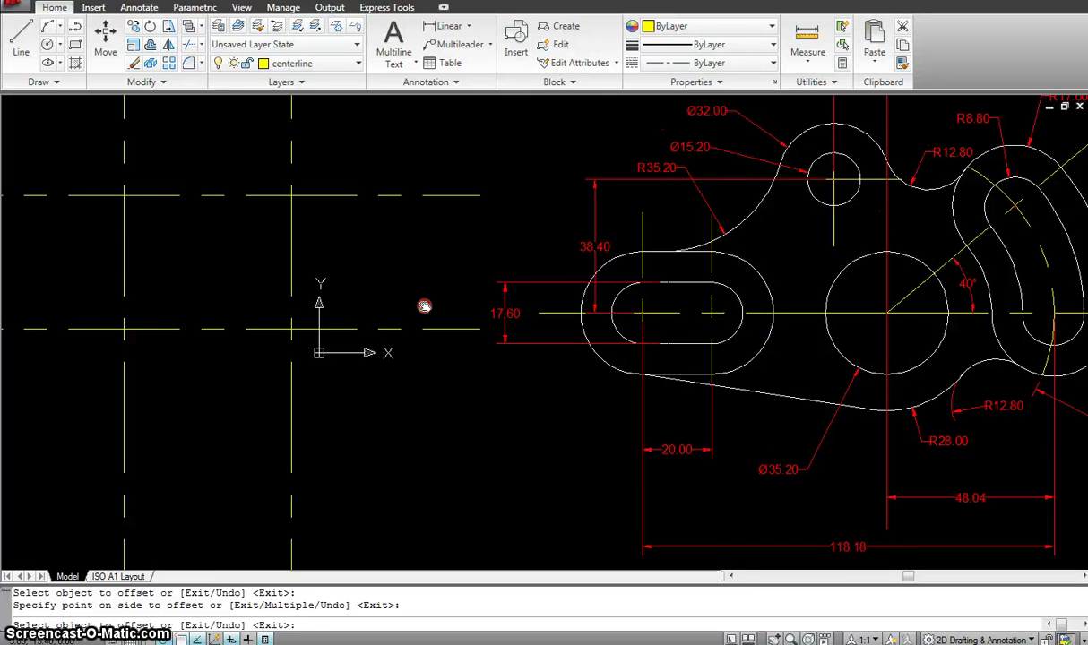
key("Escape")
key("Escape")
middle_click_drag(353, 306, 430, 305)
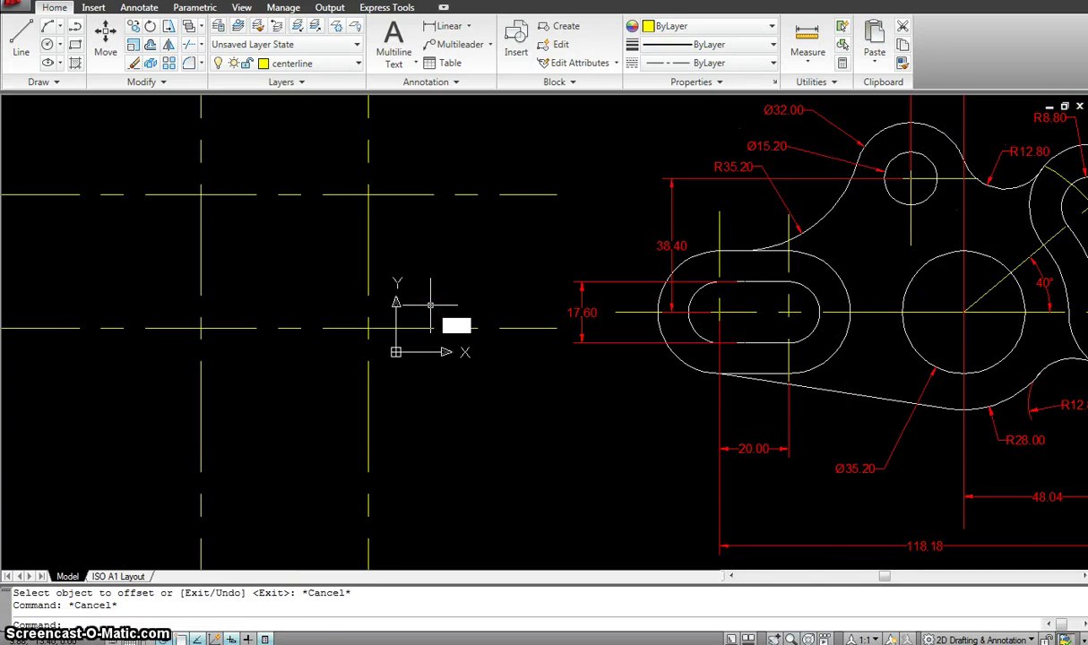
- Draw a 17.60-diameter circle centred on the leftmost centerline crossing
type("c")
key("Return")
middle_click_drag(274, 315, 315, 308)
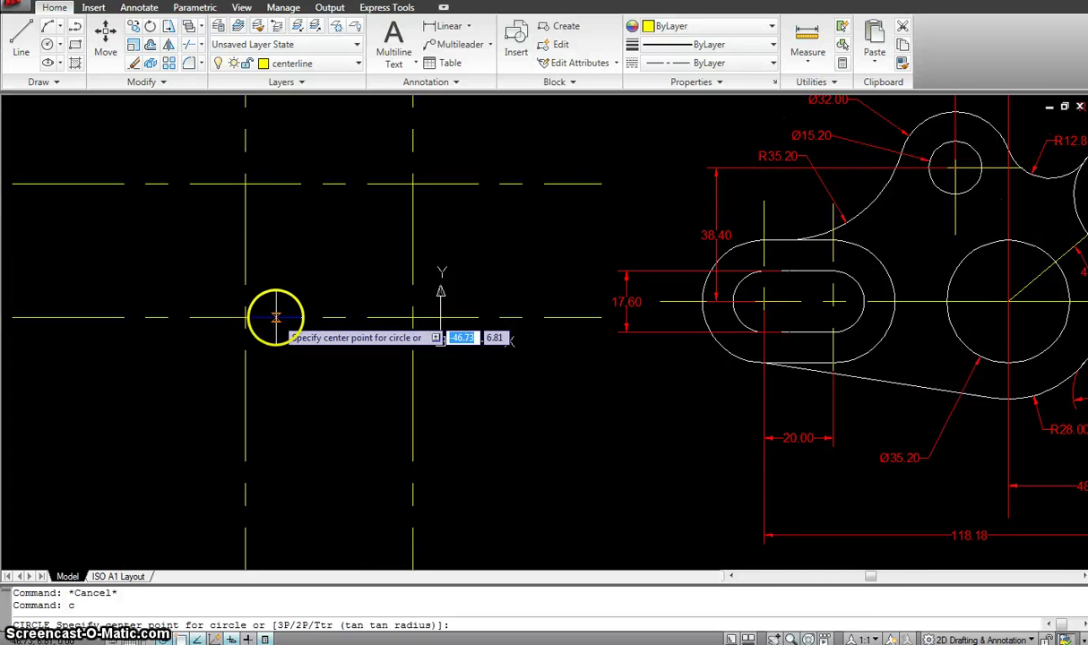
scroll(276, 315, "down", 5)
scroll(218, 333, "up", 1)
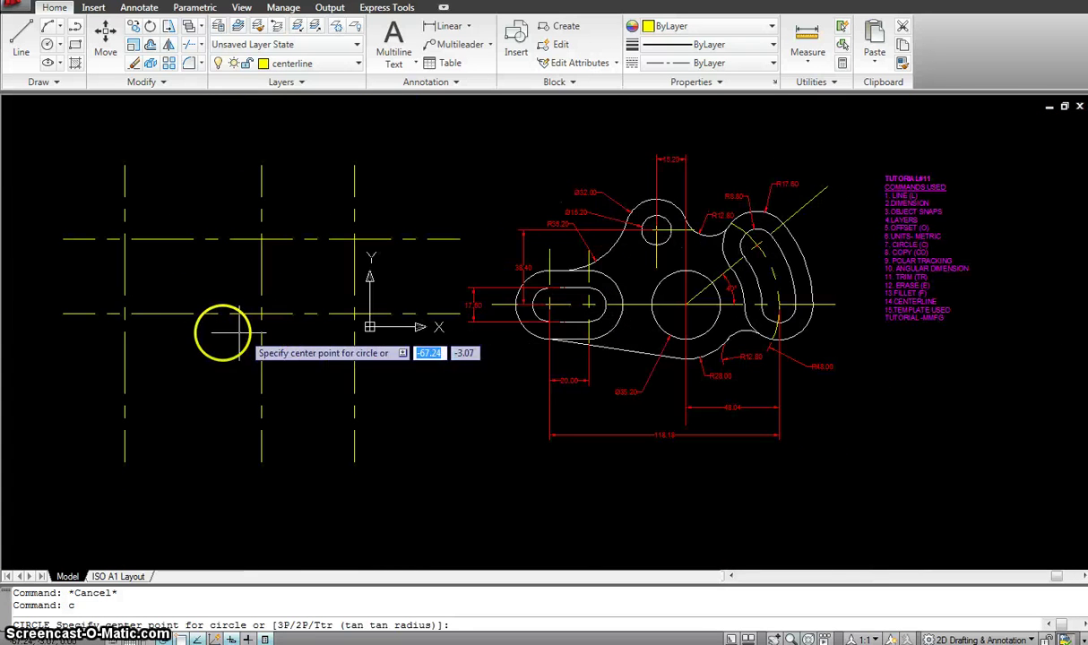
left_click(124, 313)
scroll(129, 302, "up", 3)
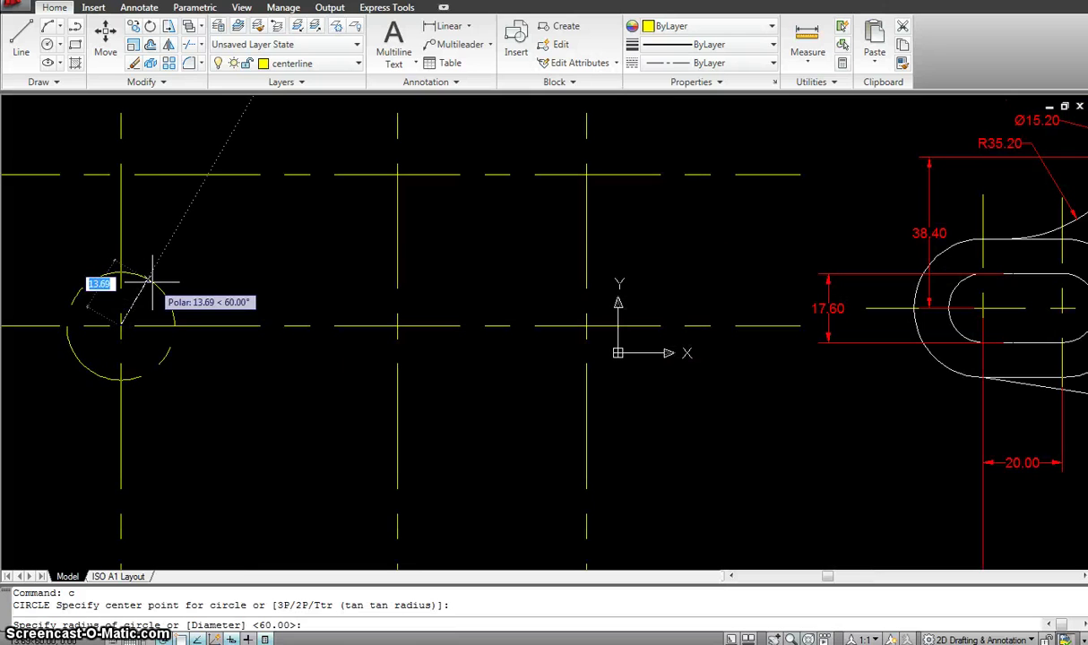
type("d")
key("Return")
type("1")
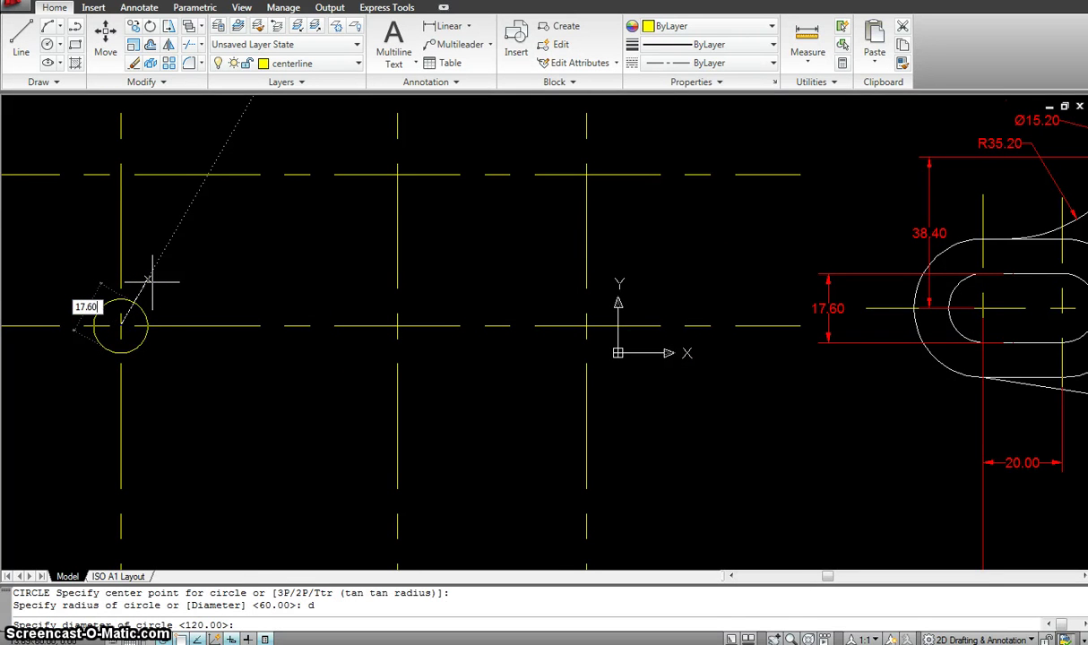
type("7.60")
key("Return")
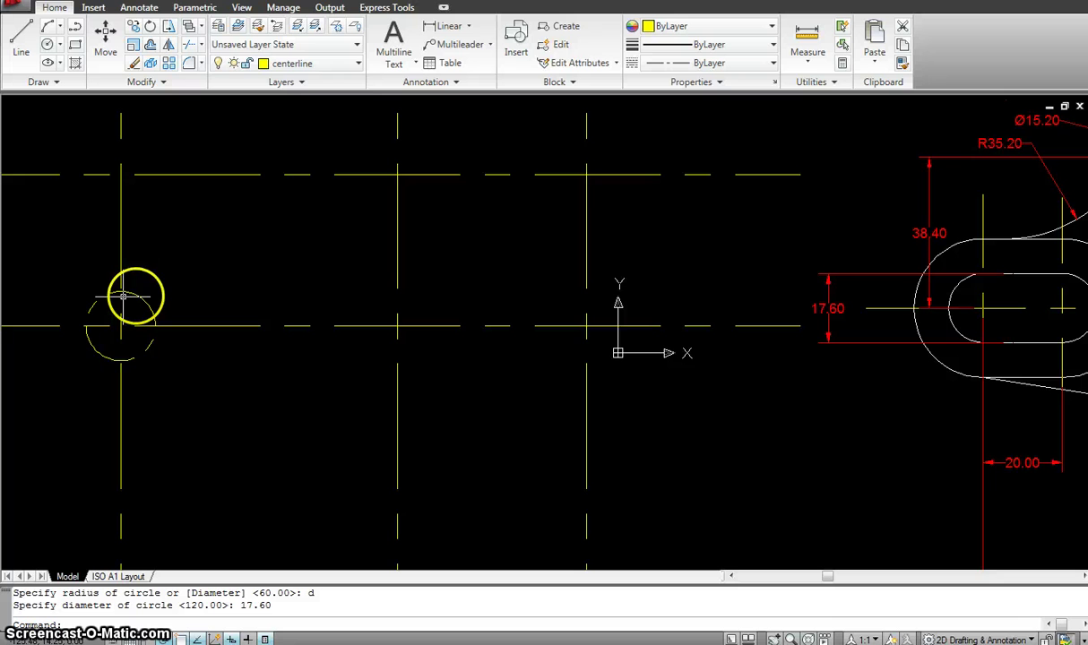
- Put the circle on the Model-Top layer and make Model-Top current
left_click(133, 297)
left_click(256, 68)
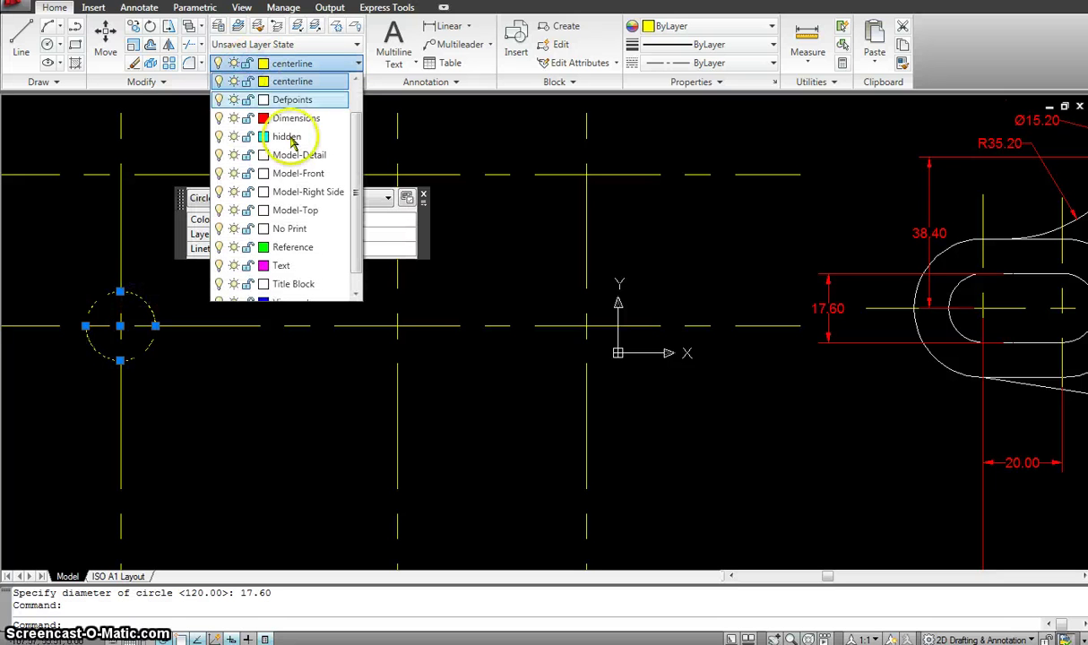
left_click(298, 210)
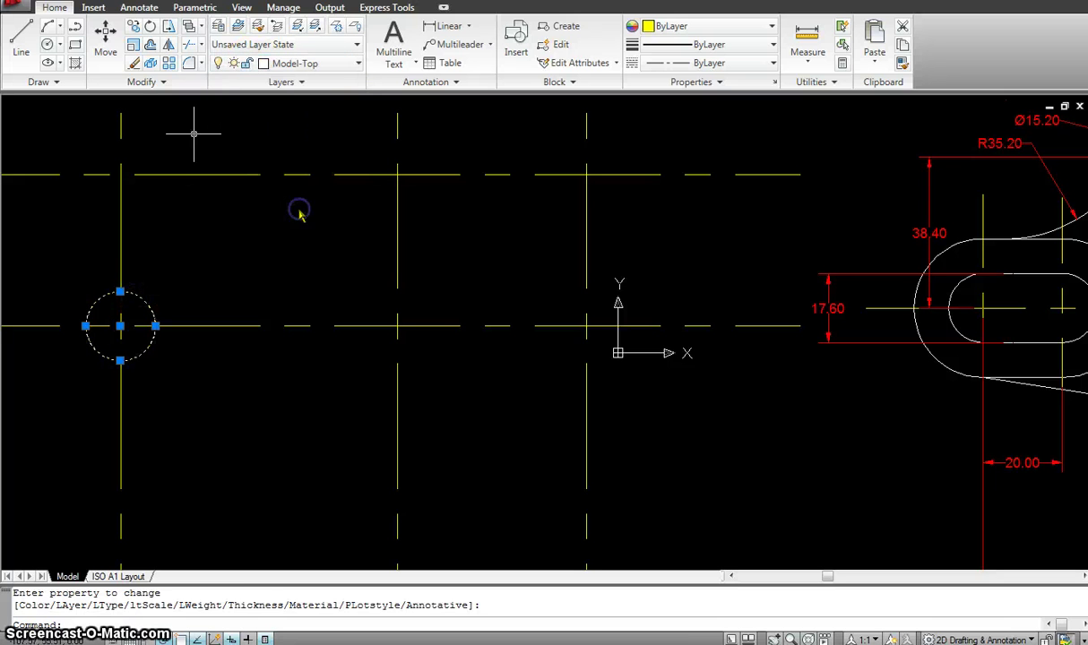
left_click(238, 27)
key("Escape")
- Copy the 17.60 circle 20 units to the right
scroll(345, 231, "down", 2)
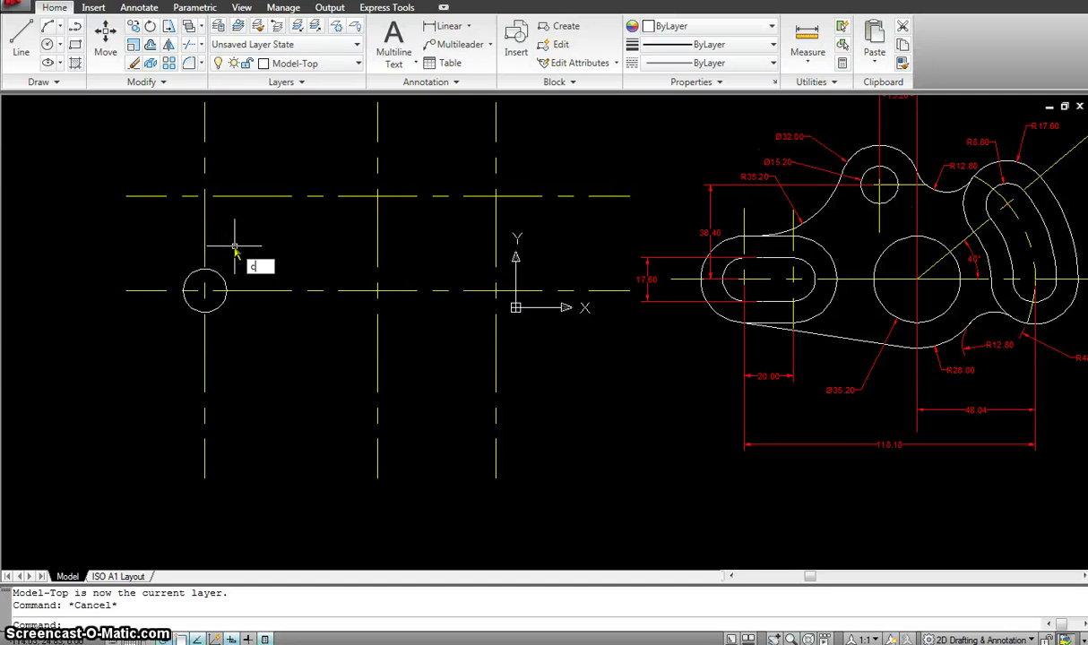
type("o")
key("Return")
left_click(219, 274)
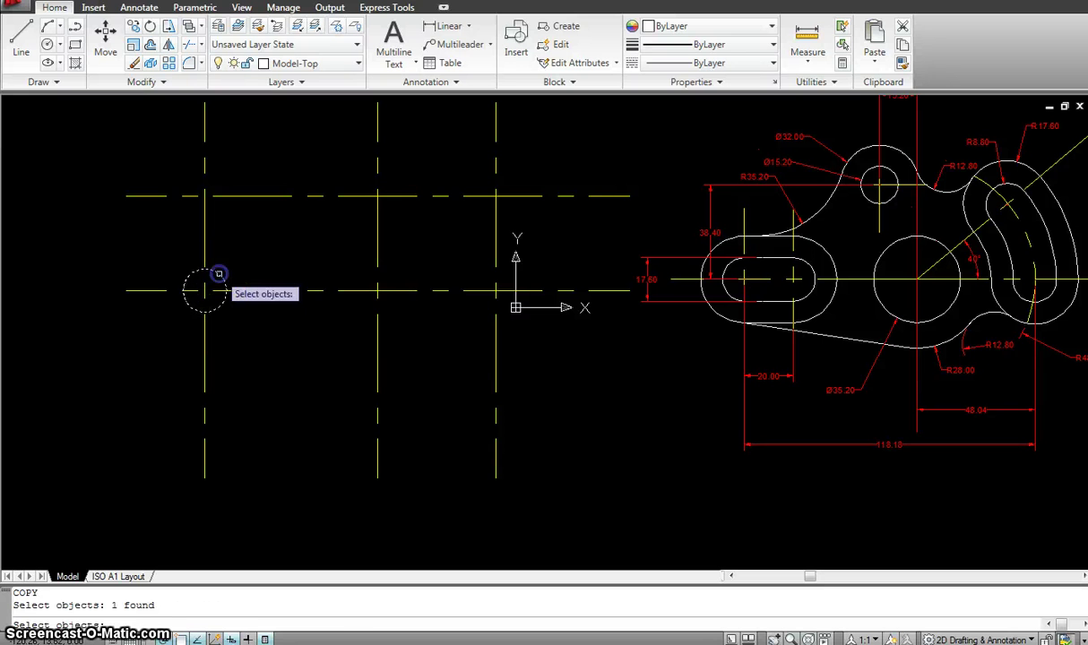
key("Return")
left_click(206, 290)
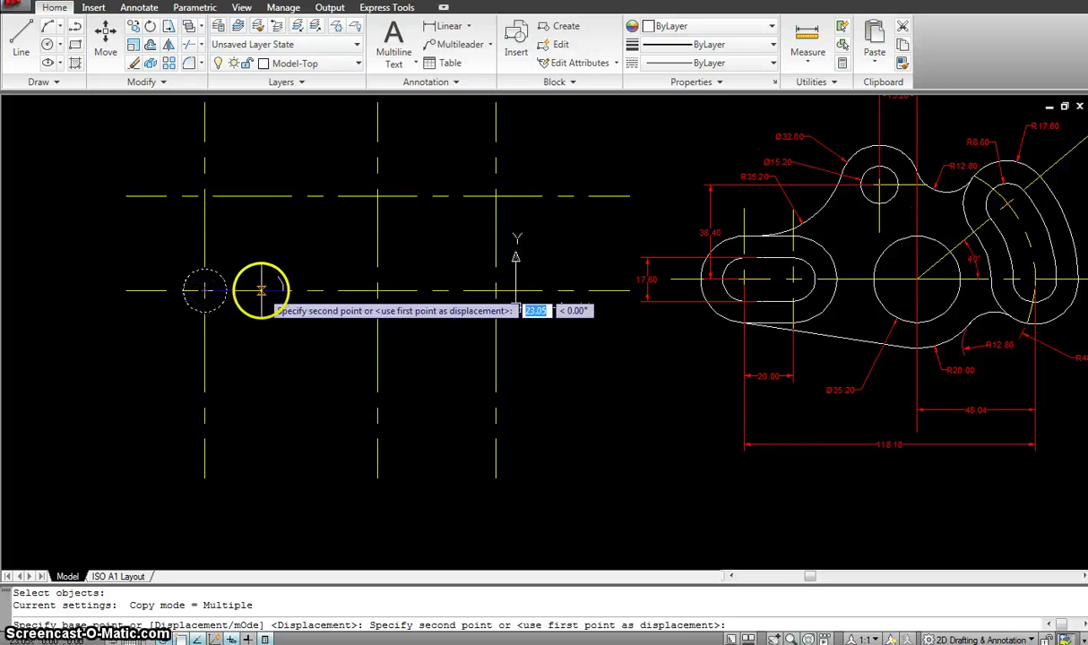
type("2")
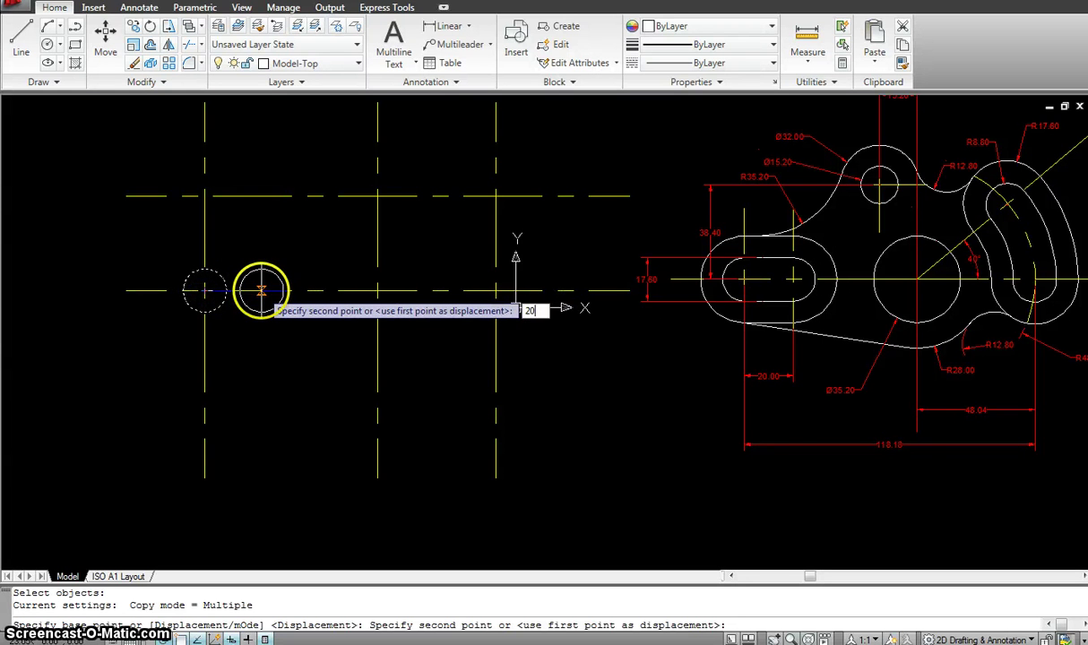
type("0")
key("Return")
key("Escape")
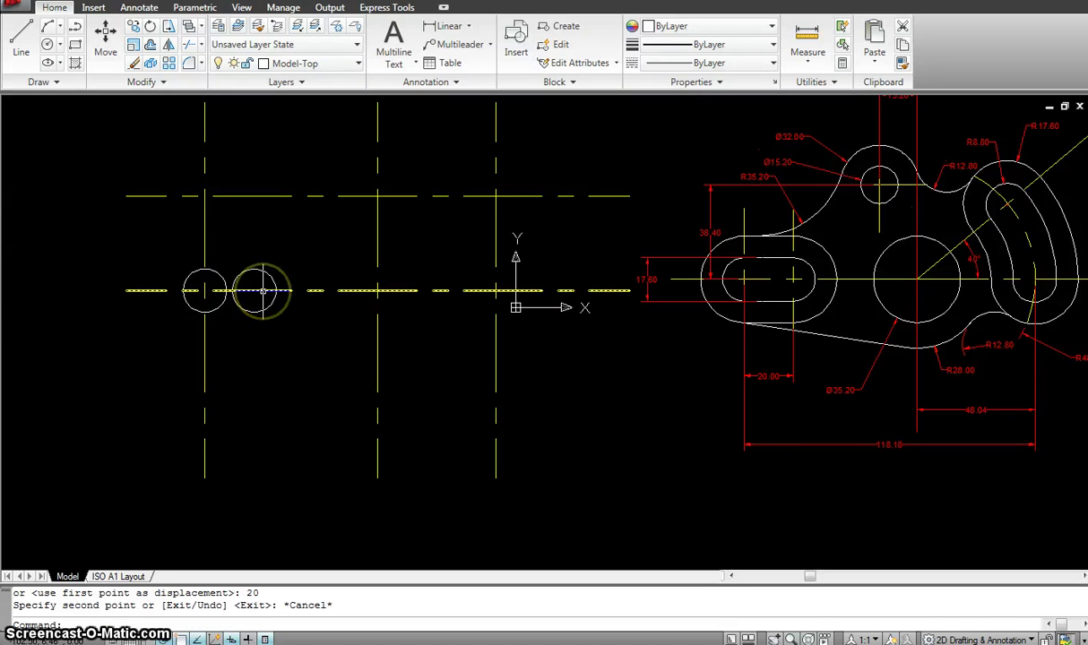
- Draw a line joining the tops of the two circles
type("l")
key("Return")
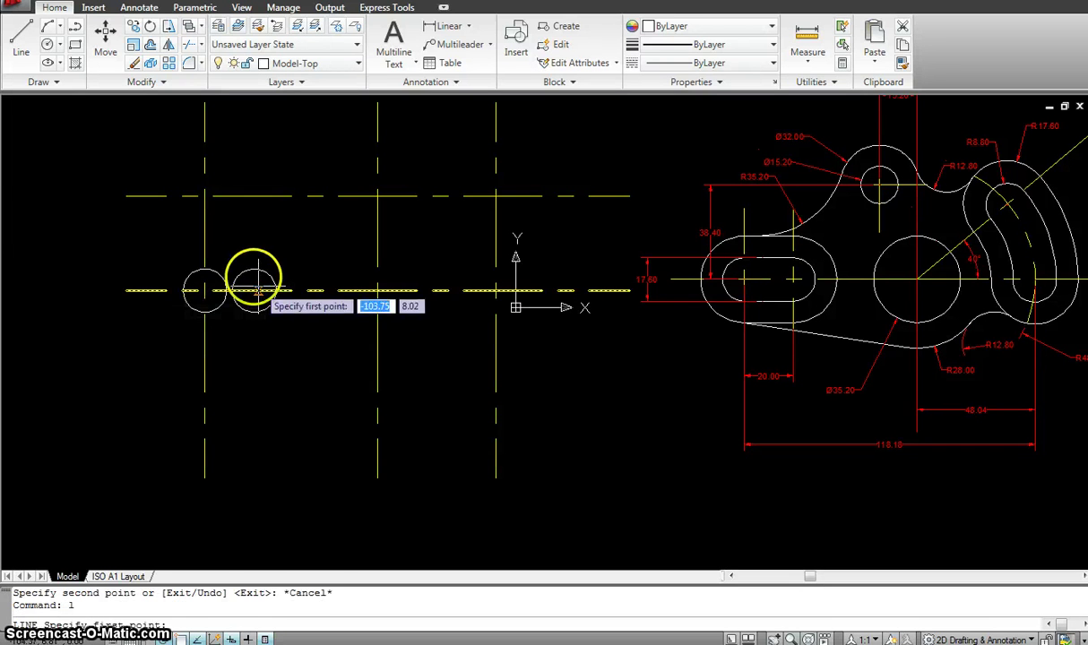
left_click(255, 267)
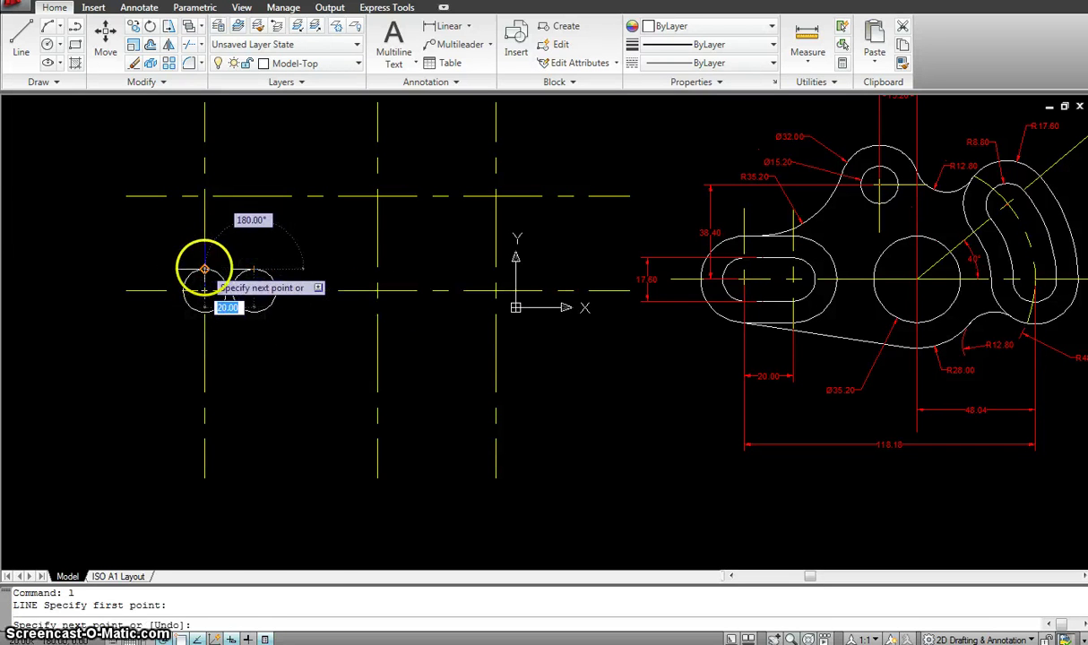
left_click(206, 269)
key("Return")
key("Return")
left_click(206, 311)
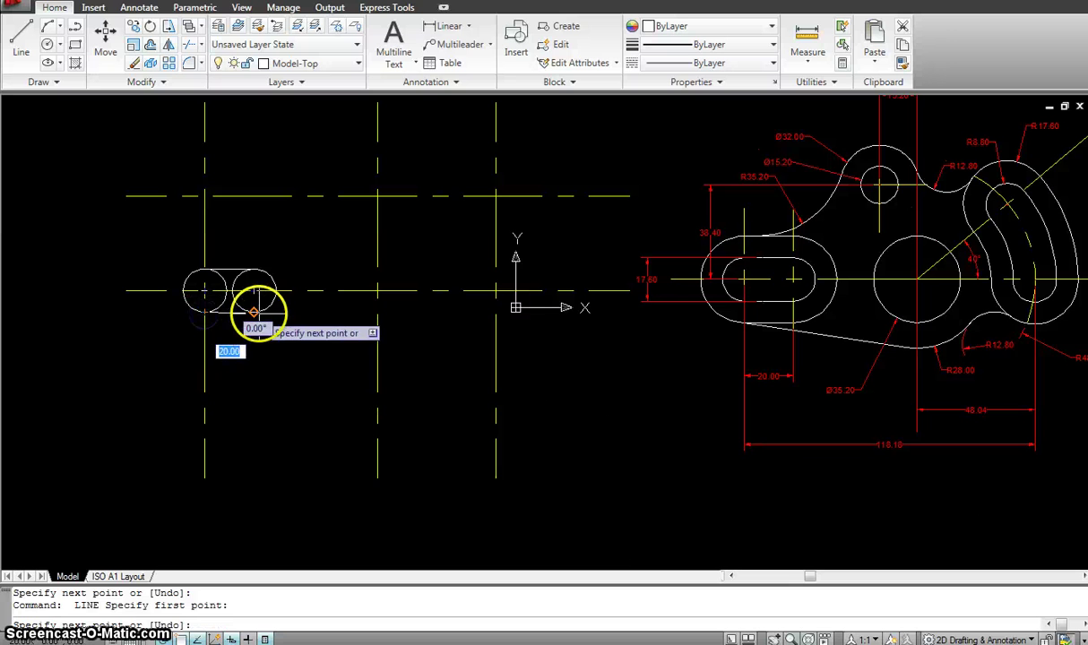
key("Escape")
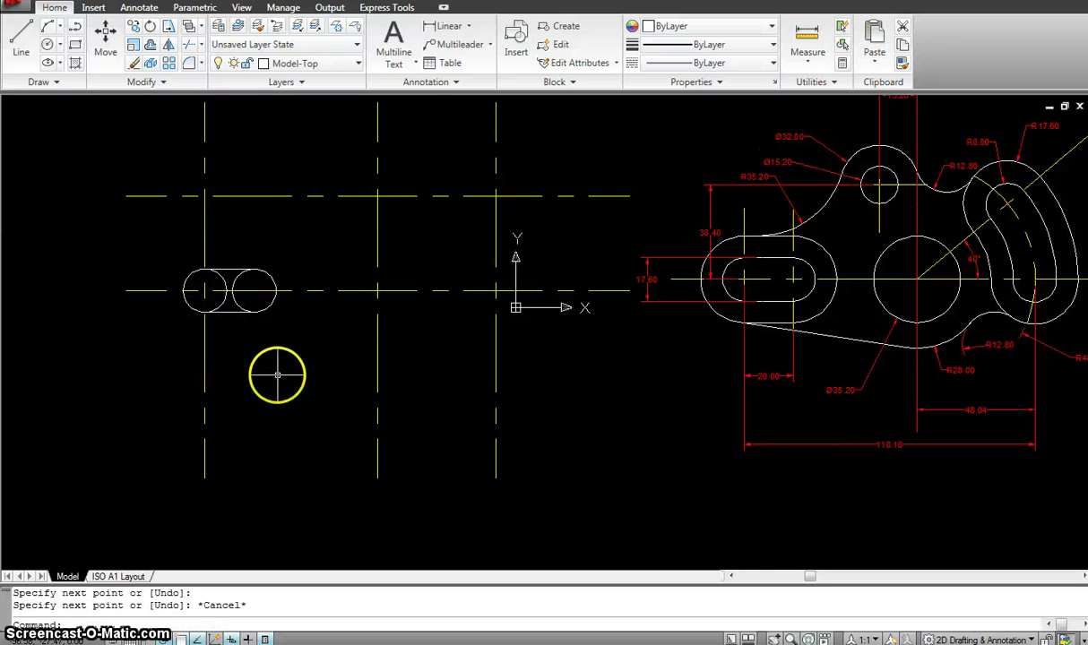
- Trim away the inner top and bottom arcs of the overlapping circles
type("tr")
key("Return")
left_click(298, 396)
left_click(193, 268)
key("Return")
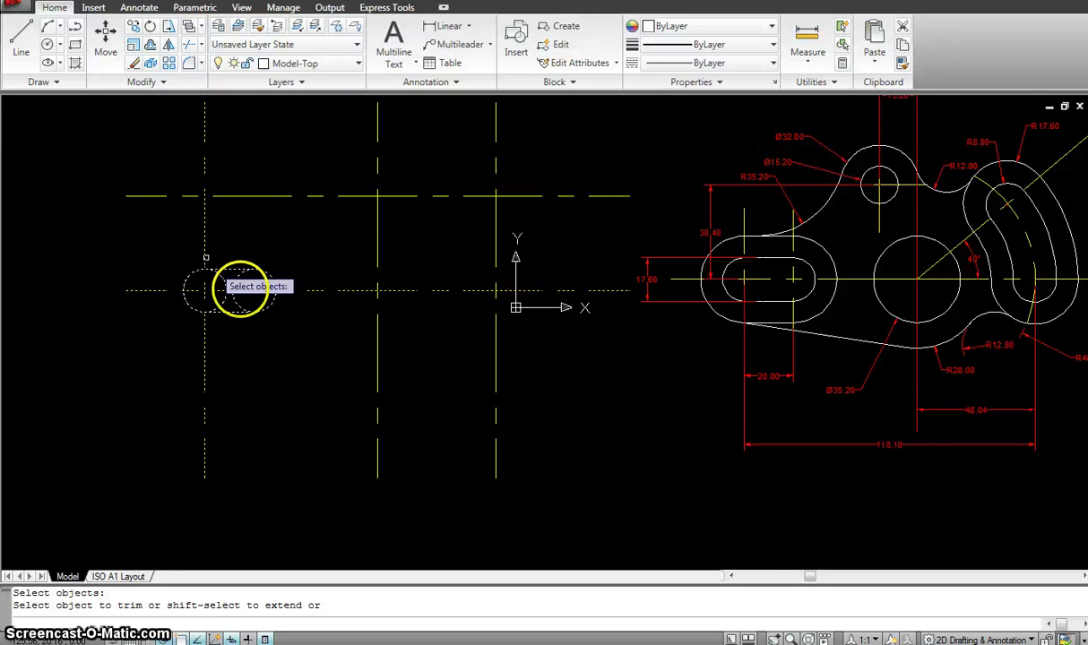
scroll(244, 287, "up", 3)
left_click(238, 261)
left_click(195, 253)
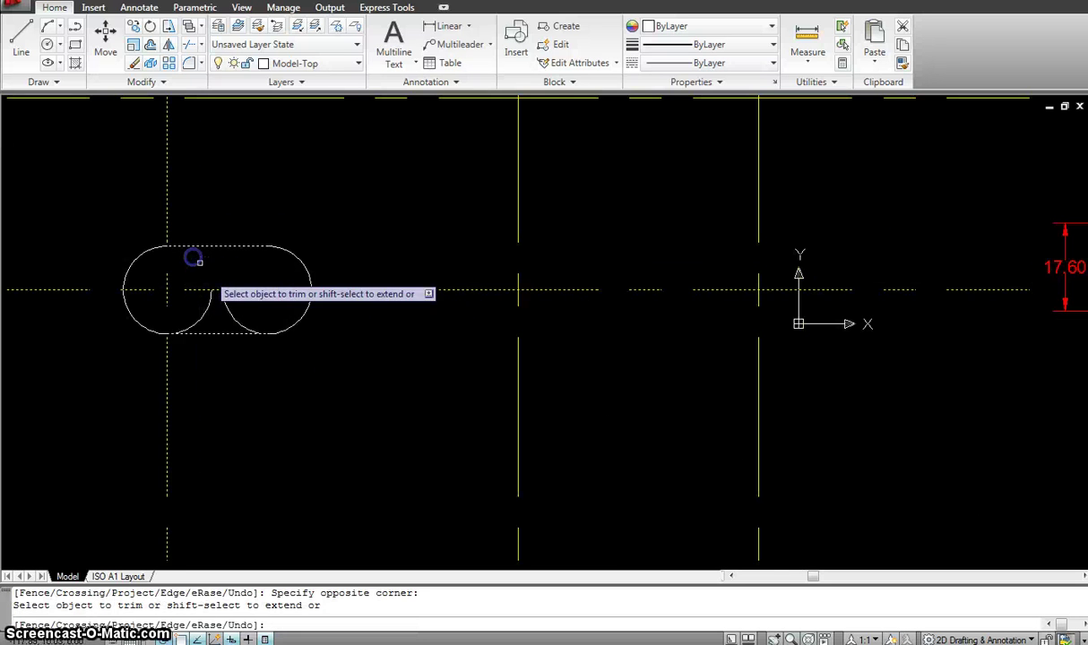
left_click(210, 309)
left_click(189, 305)
scroll(284, 354, "down", 5)
key("Escape")
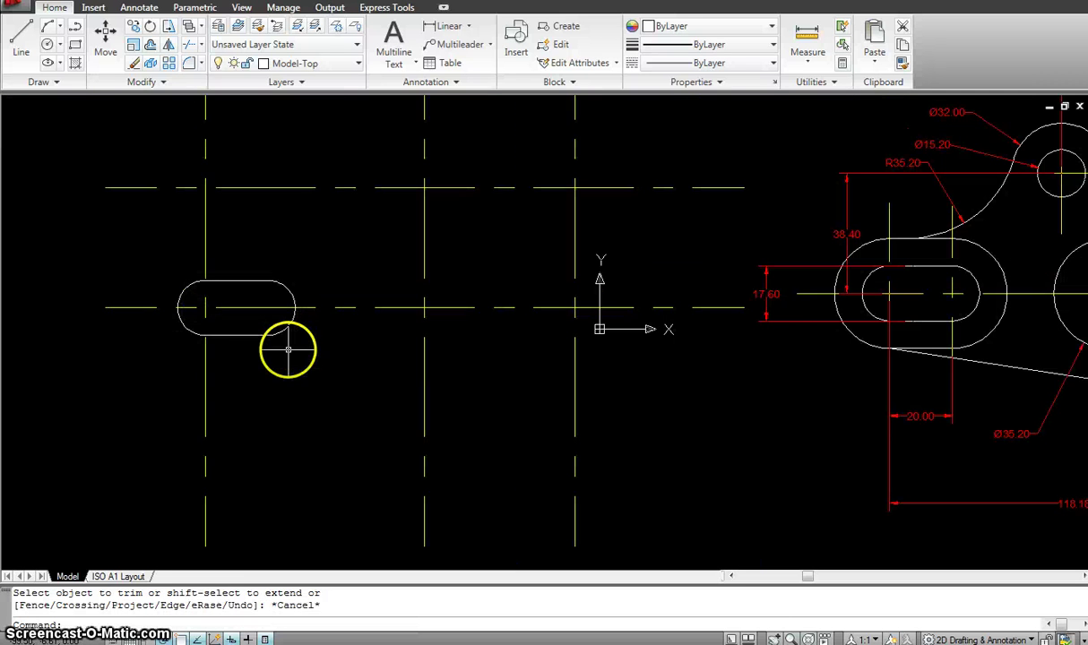
scroll(287, 350, "up", 2)
scroll(672, 324, "up", 2)
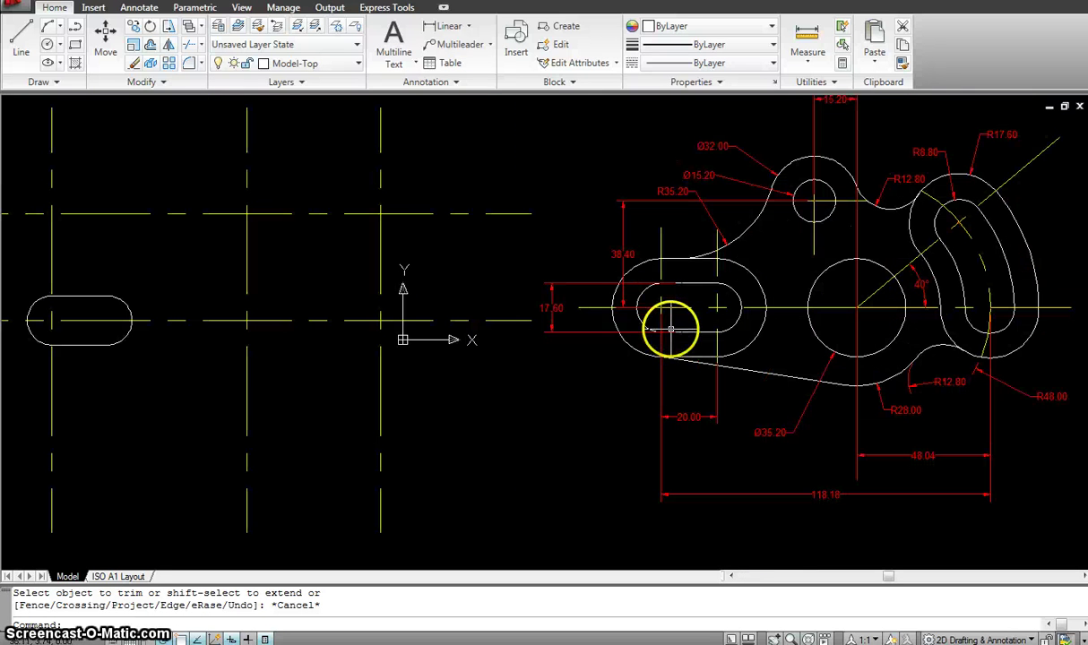
- Trim the small overhang near the upper slot
right_click(683, 258)
key("Escape")
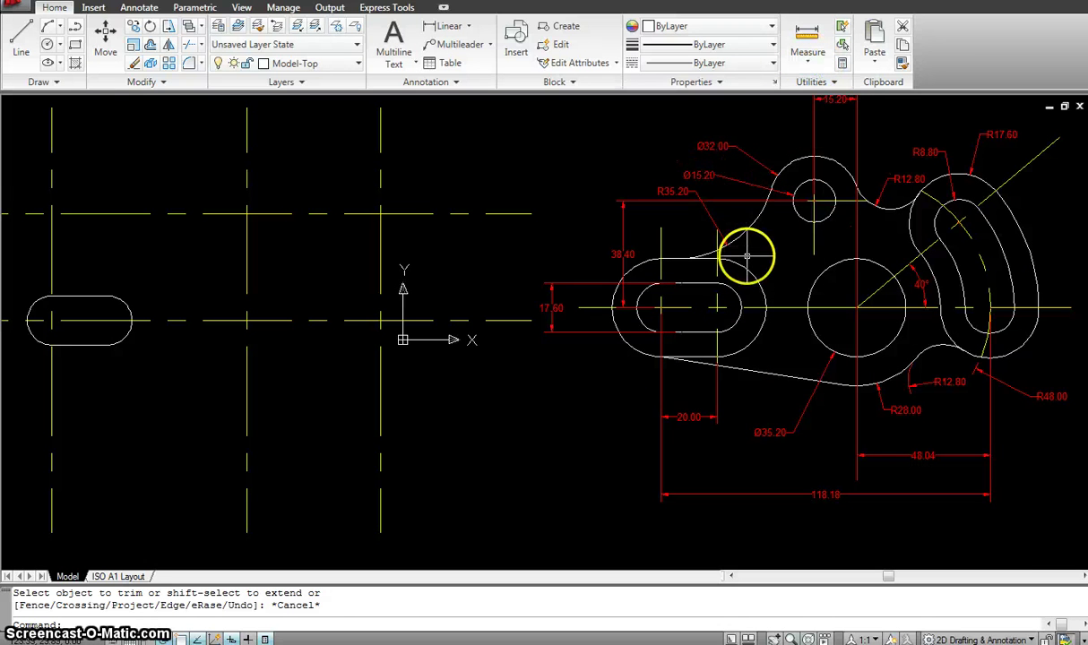
left_click(743, 257)
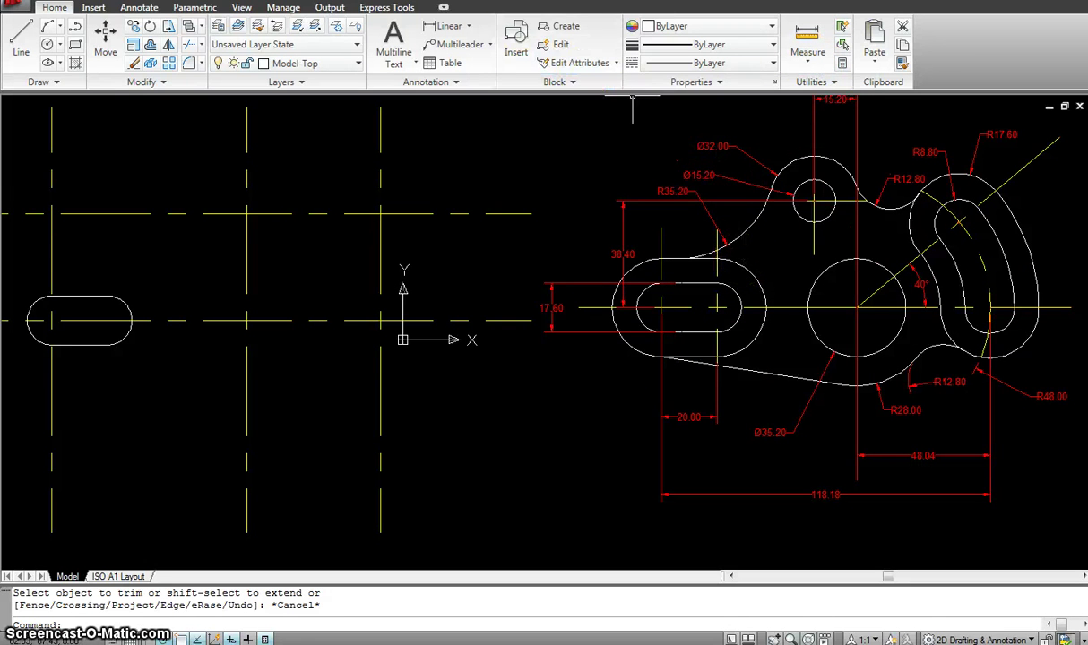
- Add an R17.60 radius dimension to the part's left outer arc
left_click(468, 27)
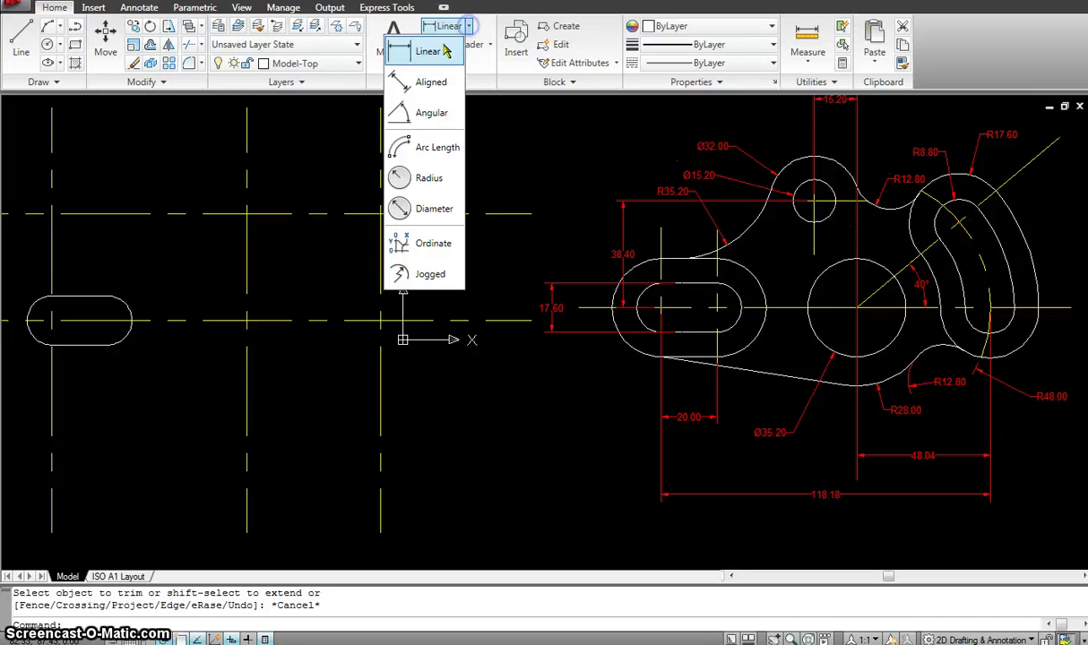
left_click(429, 178)
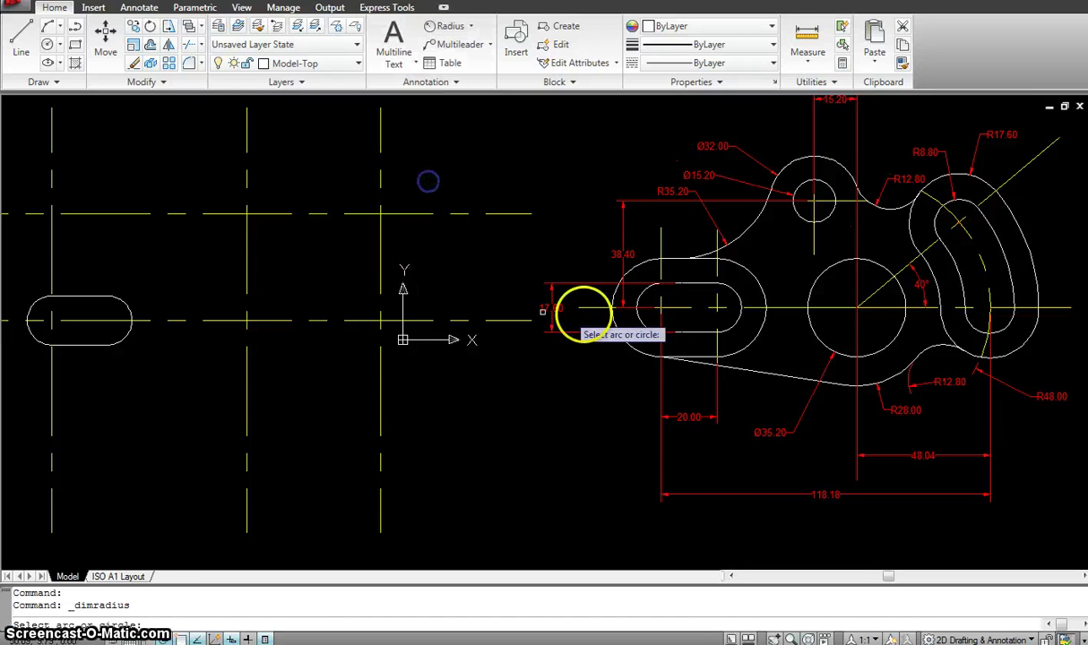
left_click(630, 344)
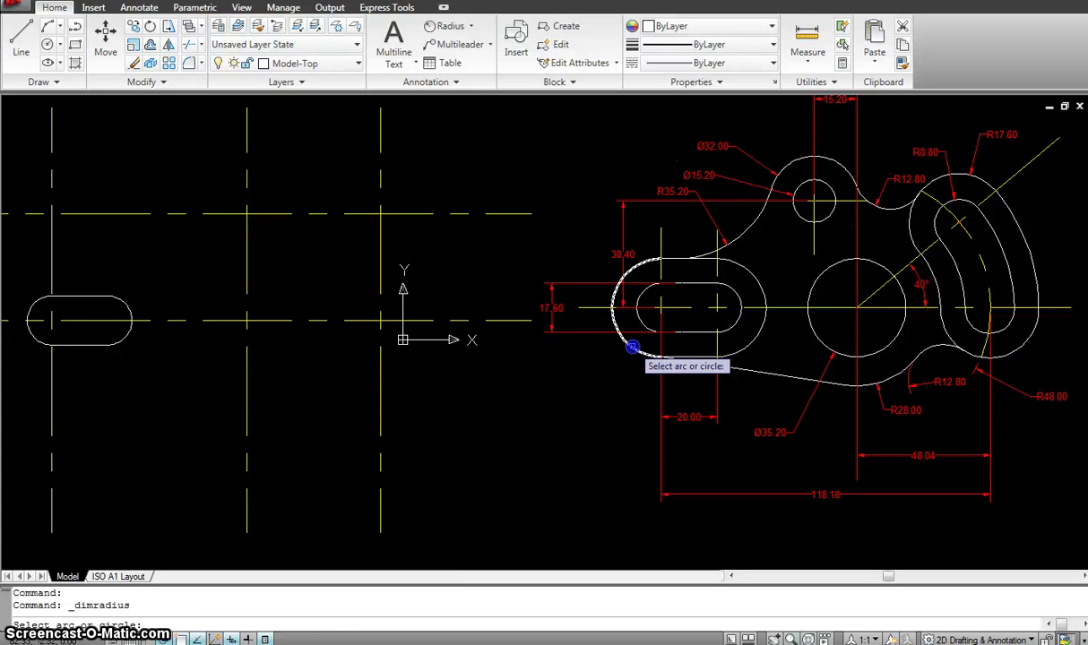
left_click(587, 382)
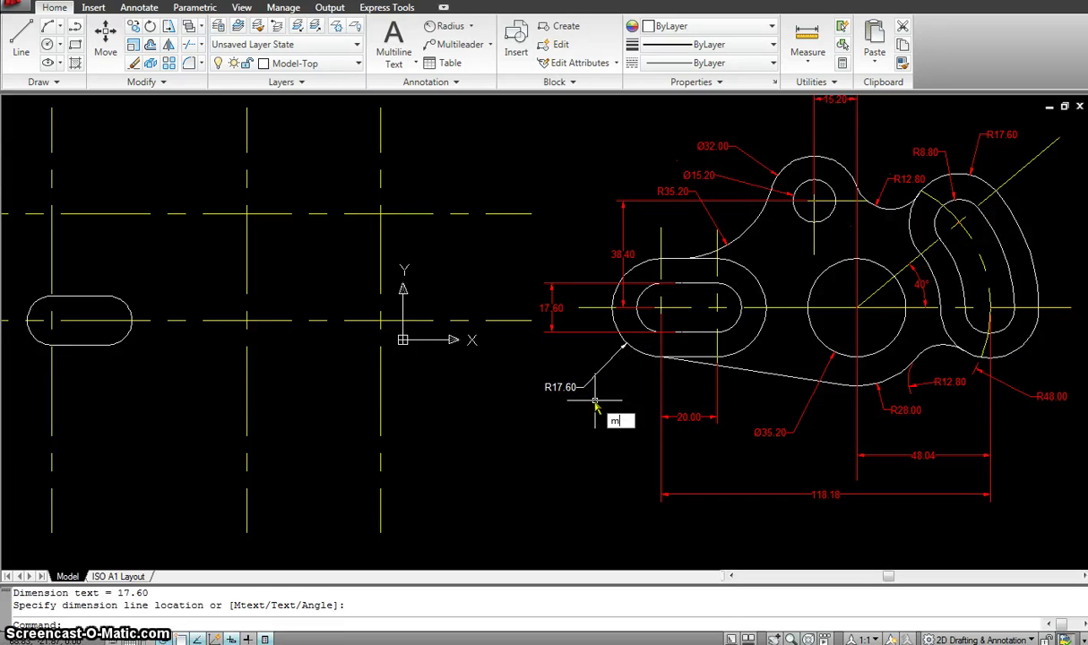
- Match the R17.60 dimension to the 17.60 dimension's red style
type("ma")
key("Return")
left_click(551, 309)
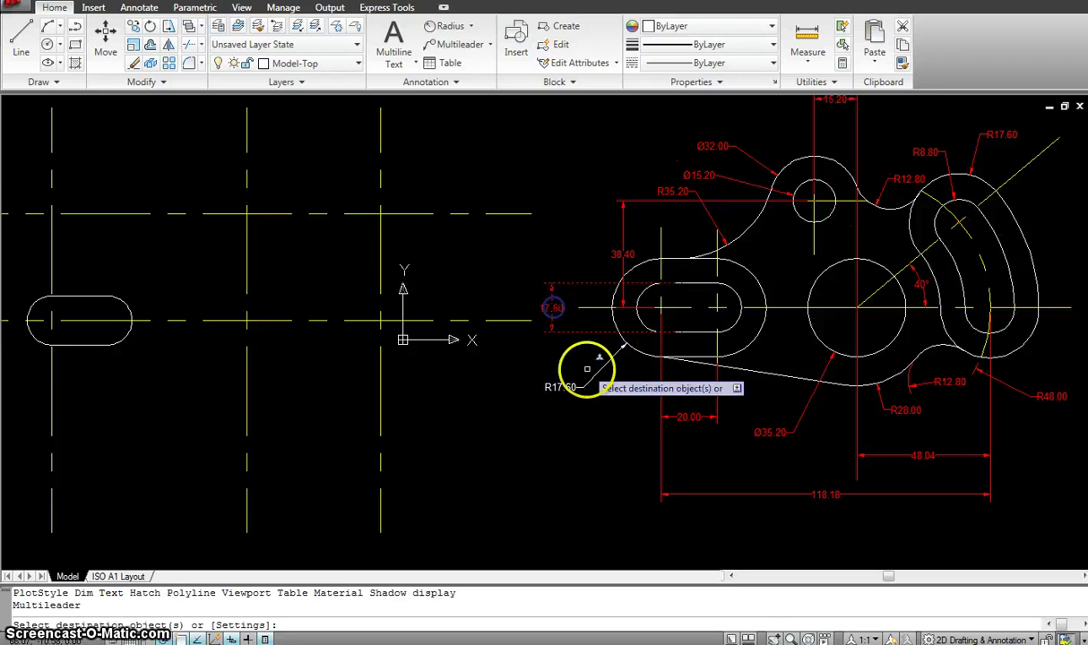
left_click(599, 388)
left_click(571, 368)
key("Escape")
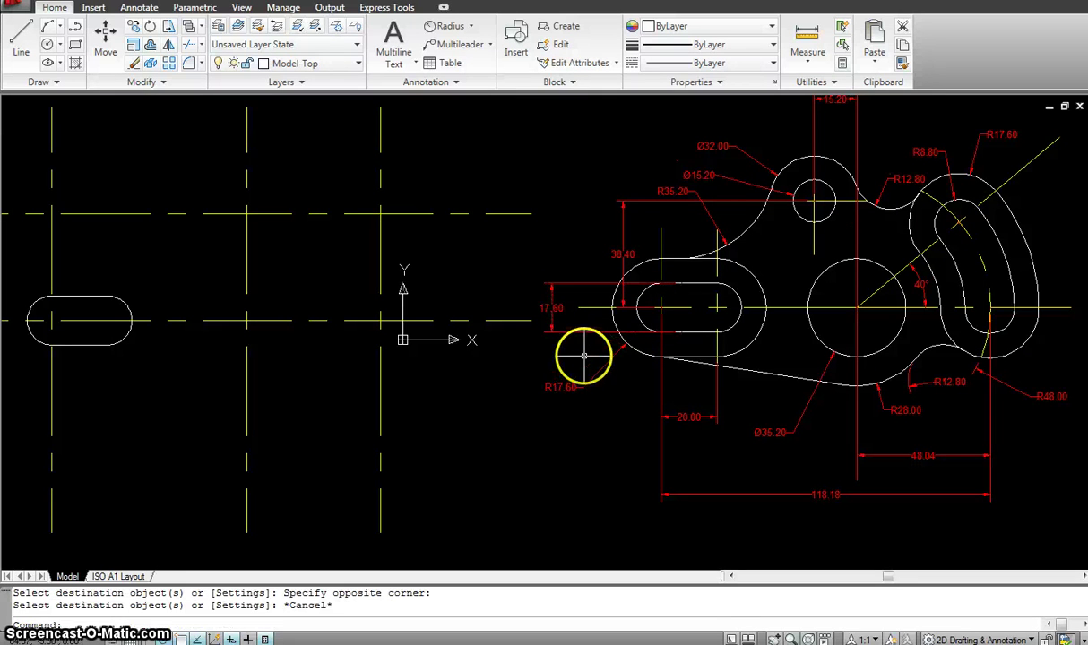
left_click(563, 383)
middle_click_drag(553, 301, 681, 285)
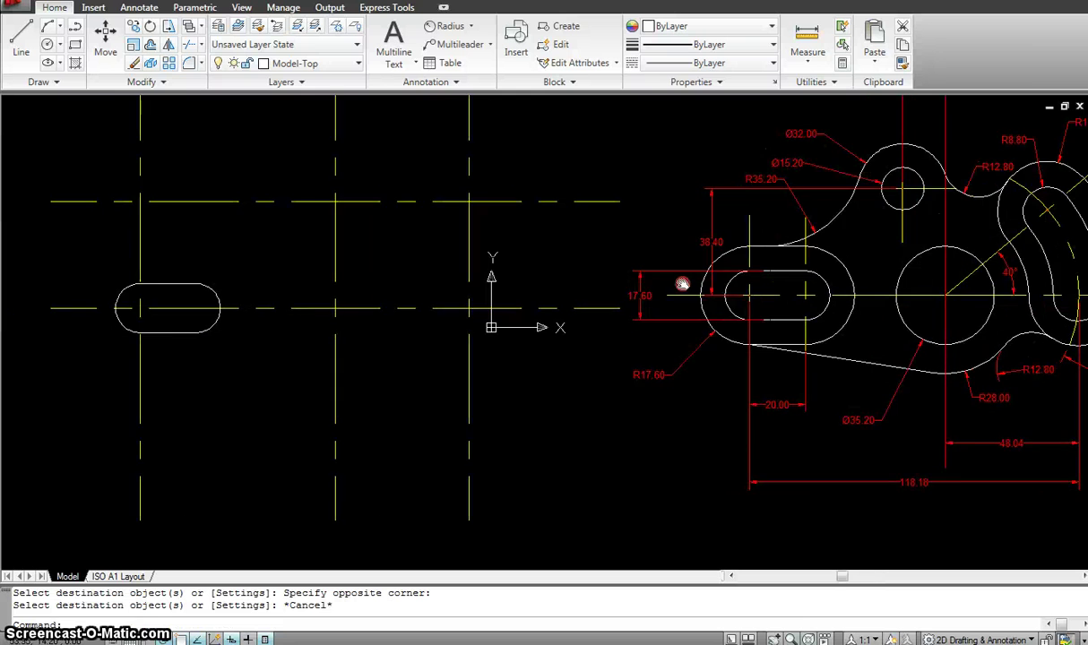
key("Escape")
key("Escape")
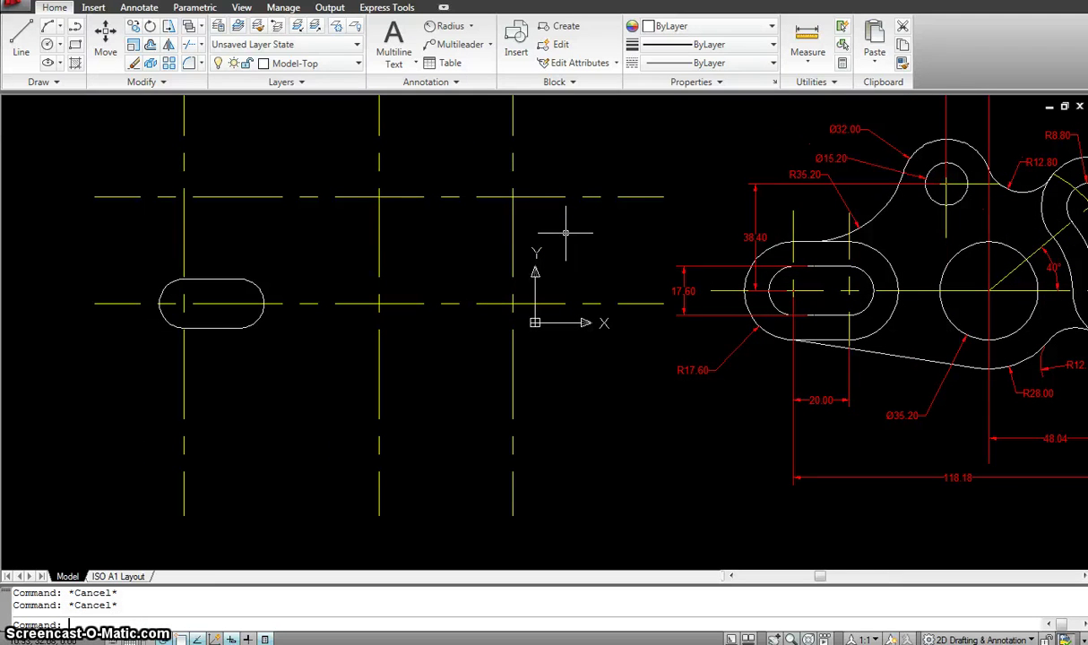
- Draw an R17.6 circle centred on the slot's left end centre
key("Return")
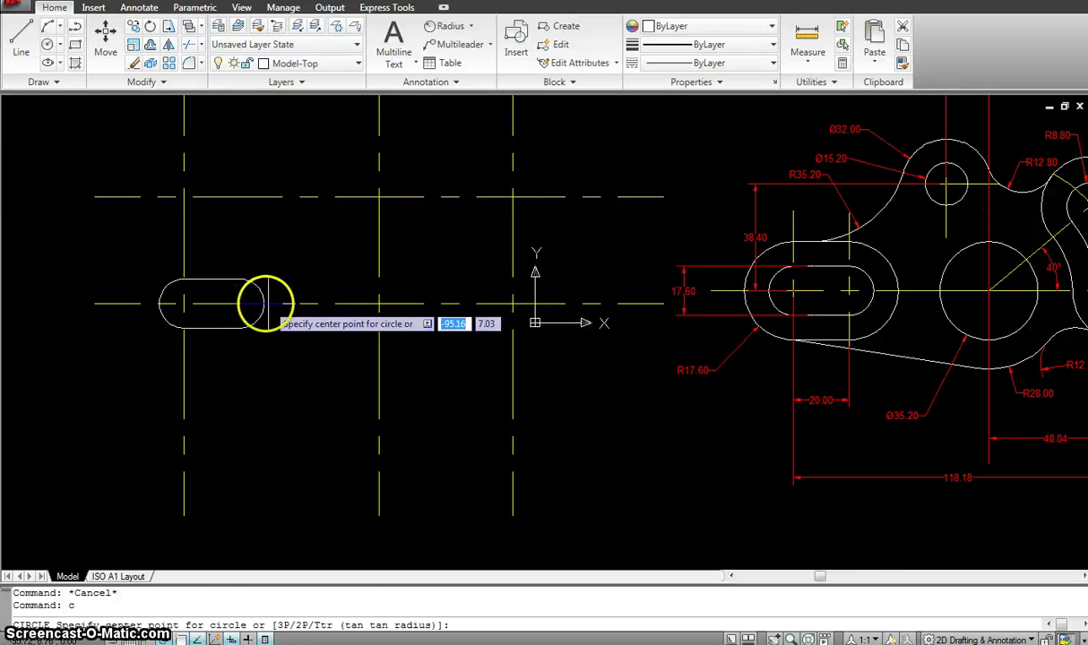
left_click(184, 304)
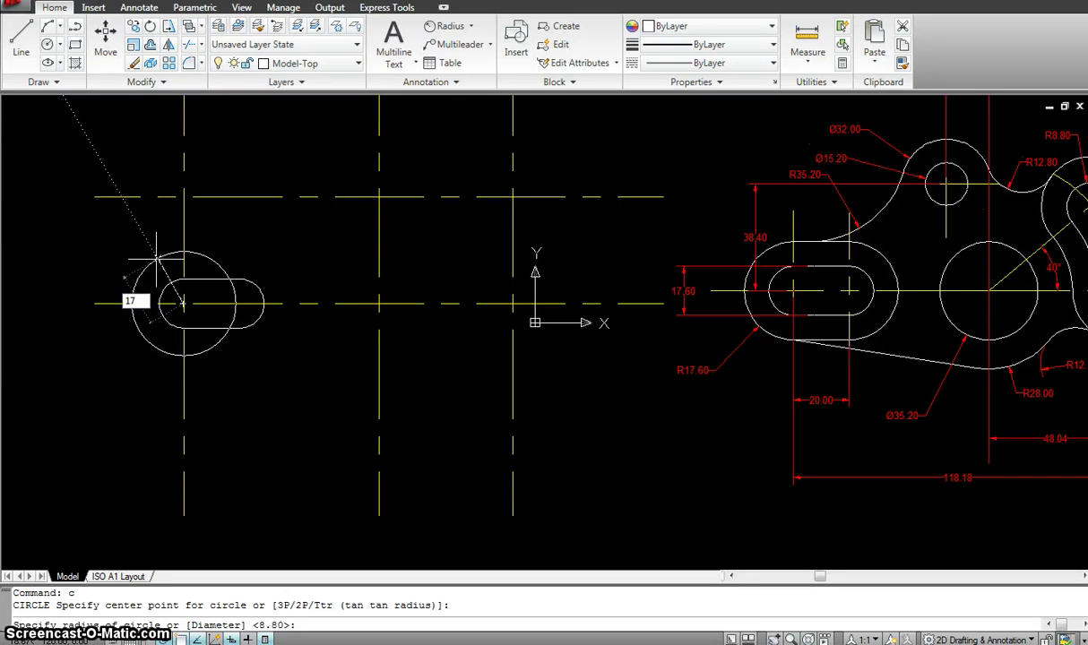
type("17.6")
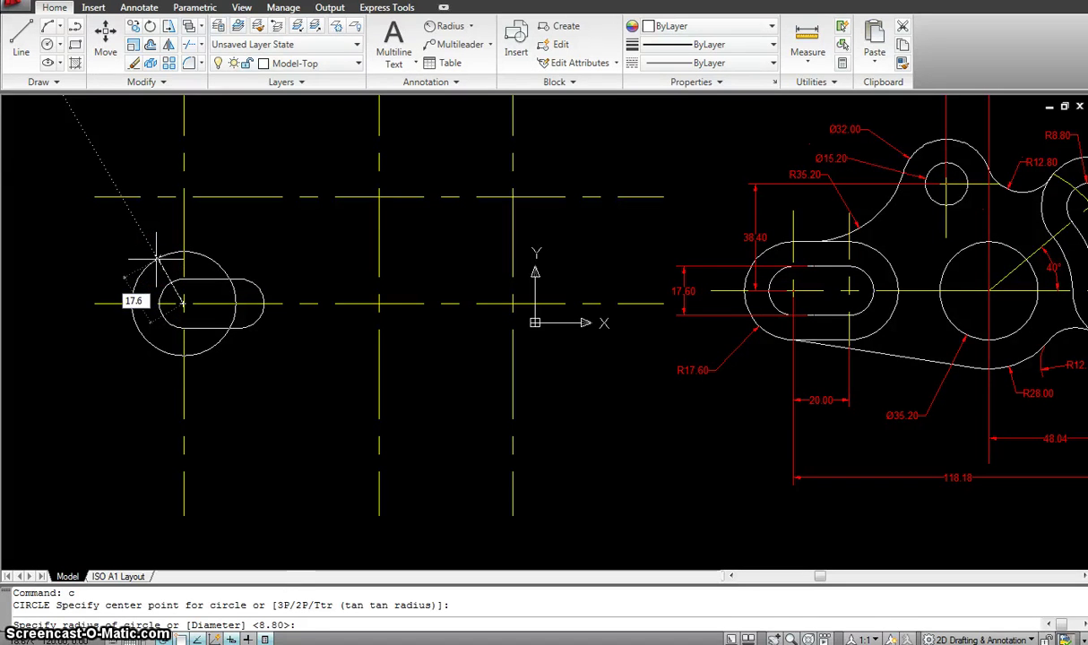
key("Return")
- Copy the R17.6 circle 20 to the right, onto the slot's right end centre
type("c")
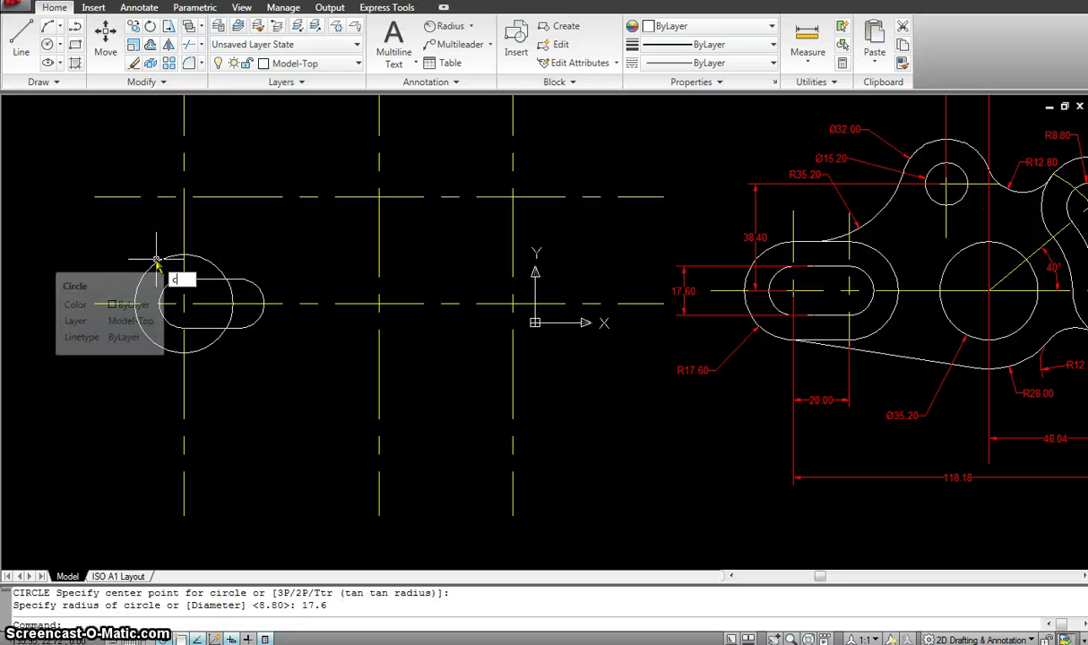
type("o")
key("Return")
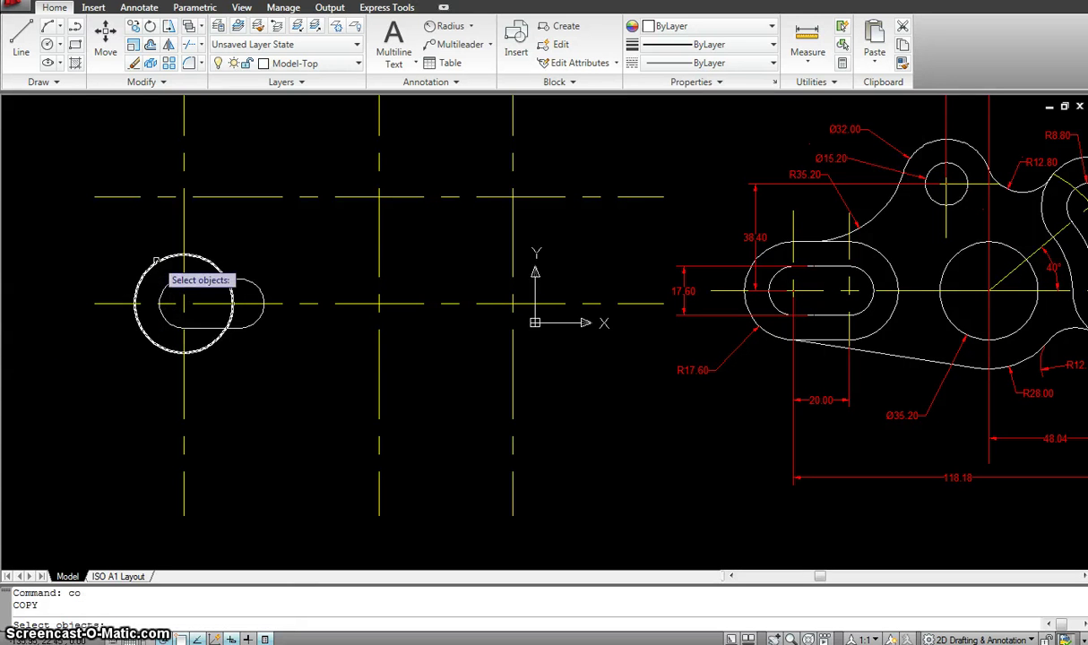
left_click(155, 261)
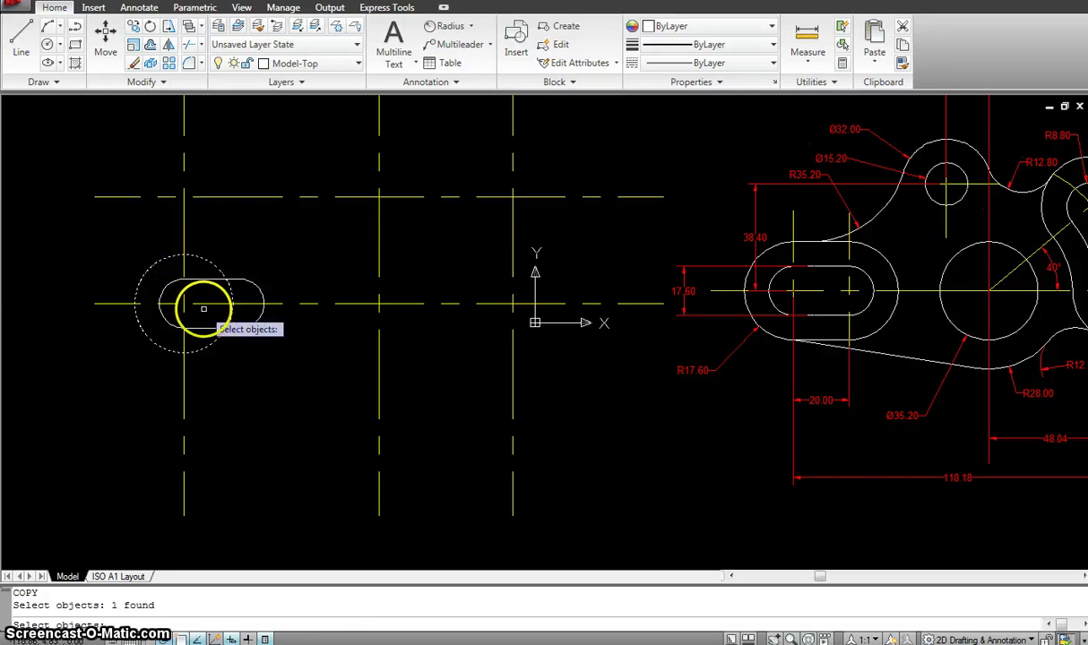
key("Return")
left_click(183, 304)
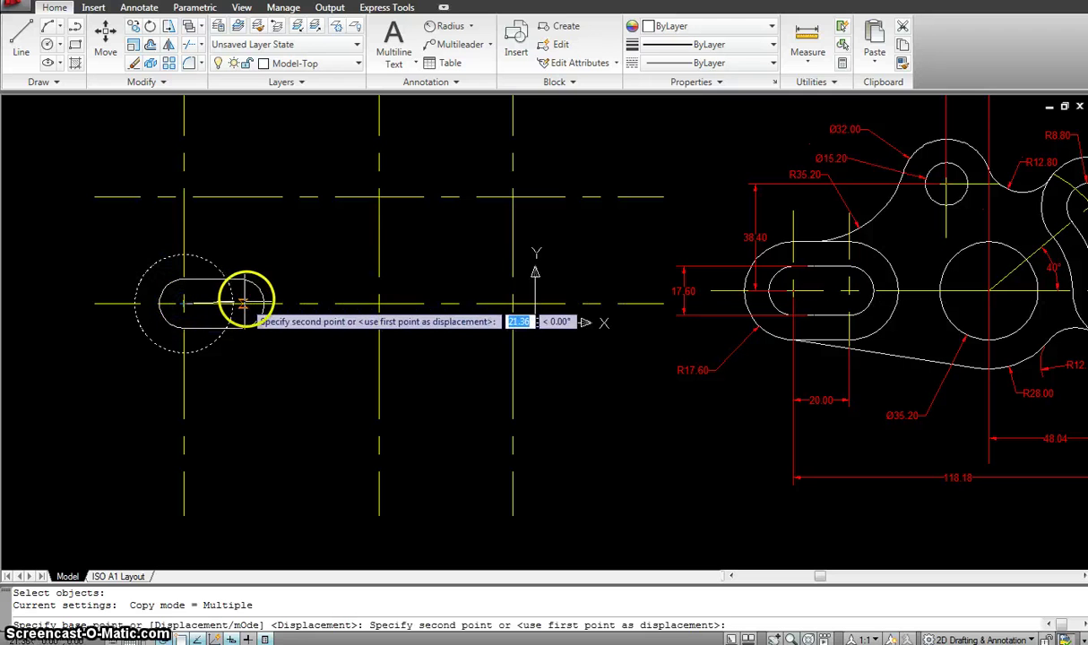
left_click(240, 303)
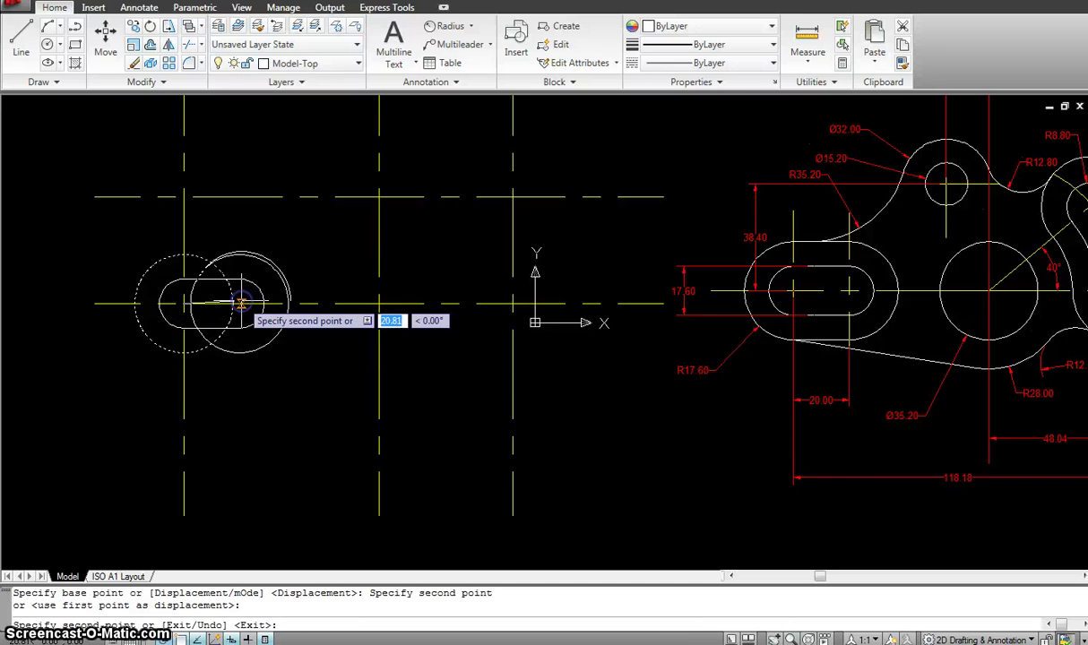
key("Escape")
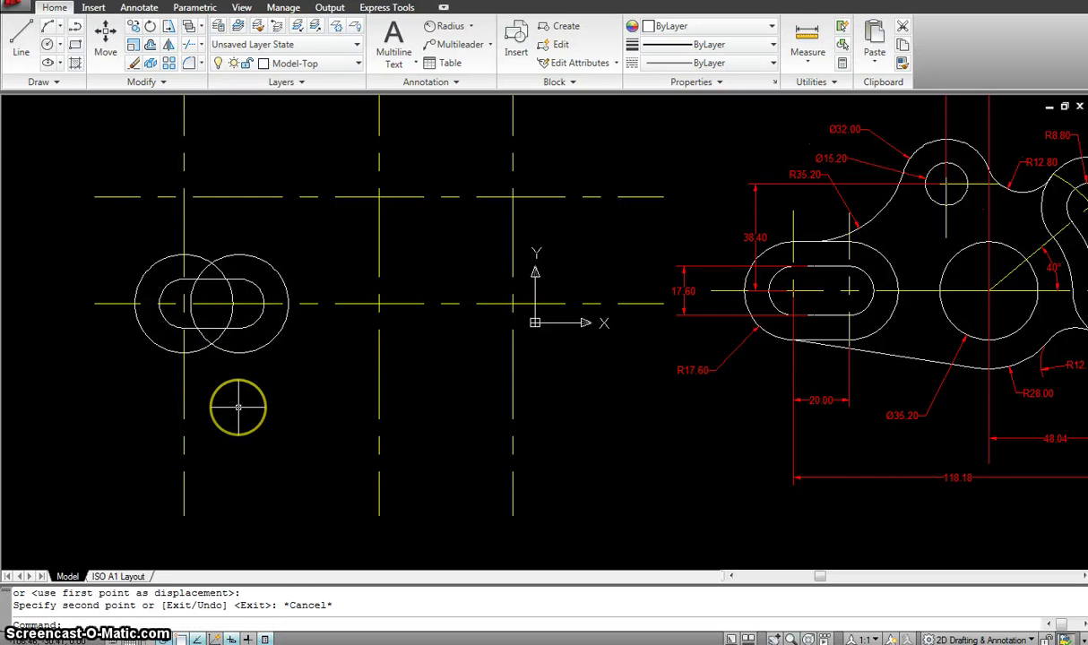
- Draw a line along the slot's centre line to the left circle, then start another at its bottom
type("l")
key("Return")
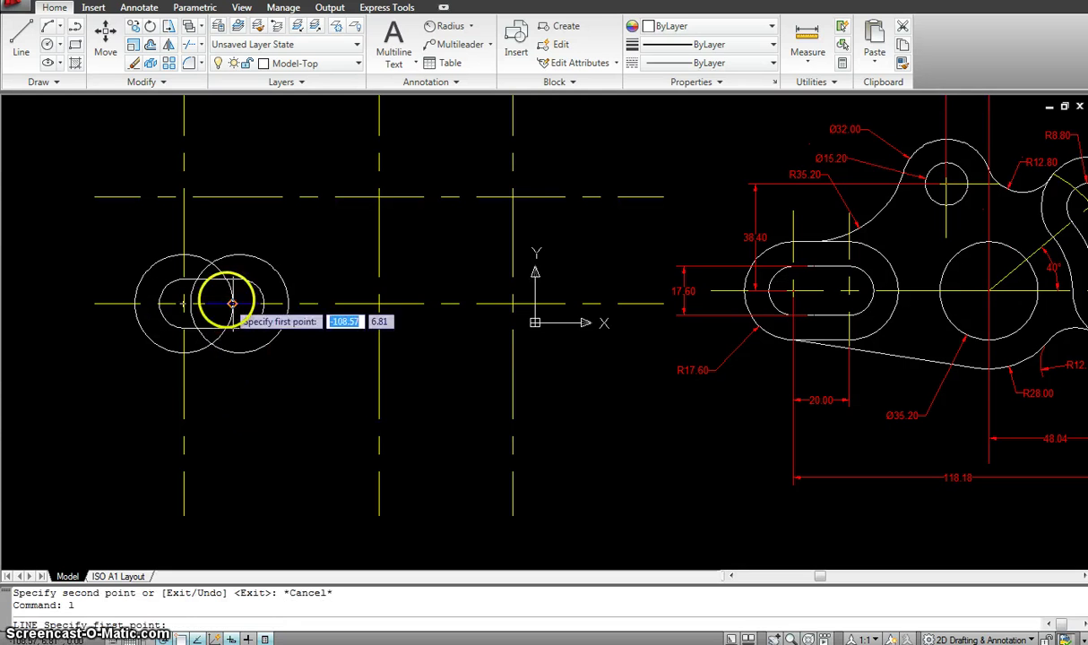
left_click(240, 256)
left_click(184, 256)
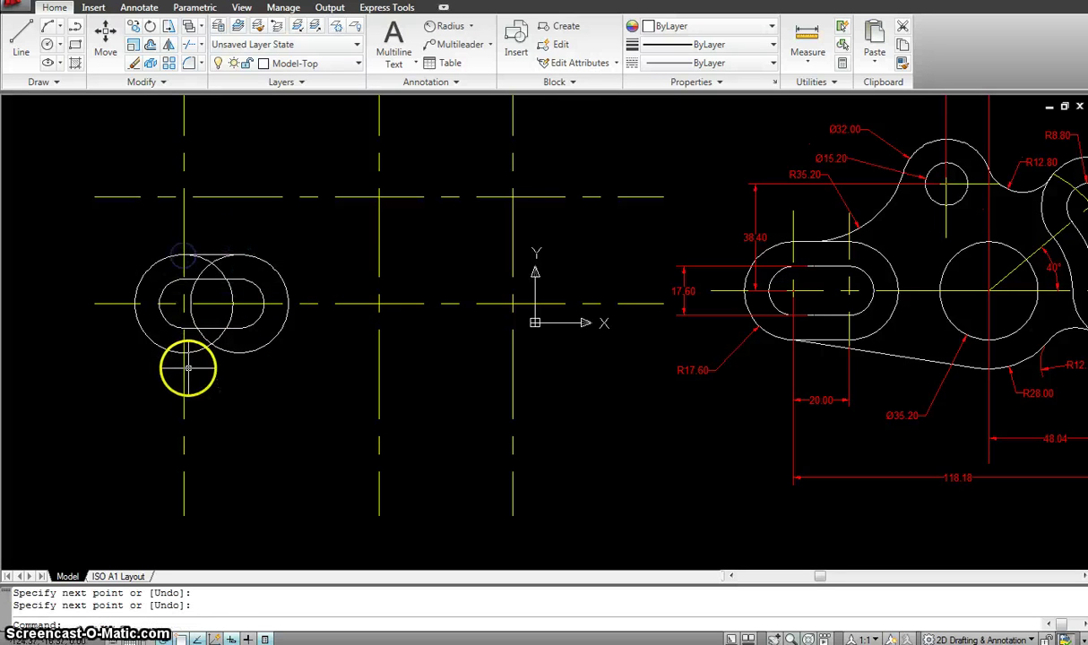
key("Return")
key("Return")
left_click(183, 353)
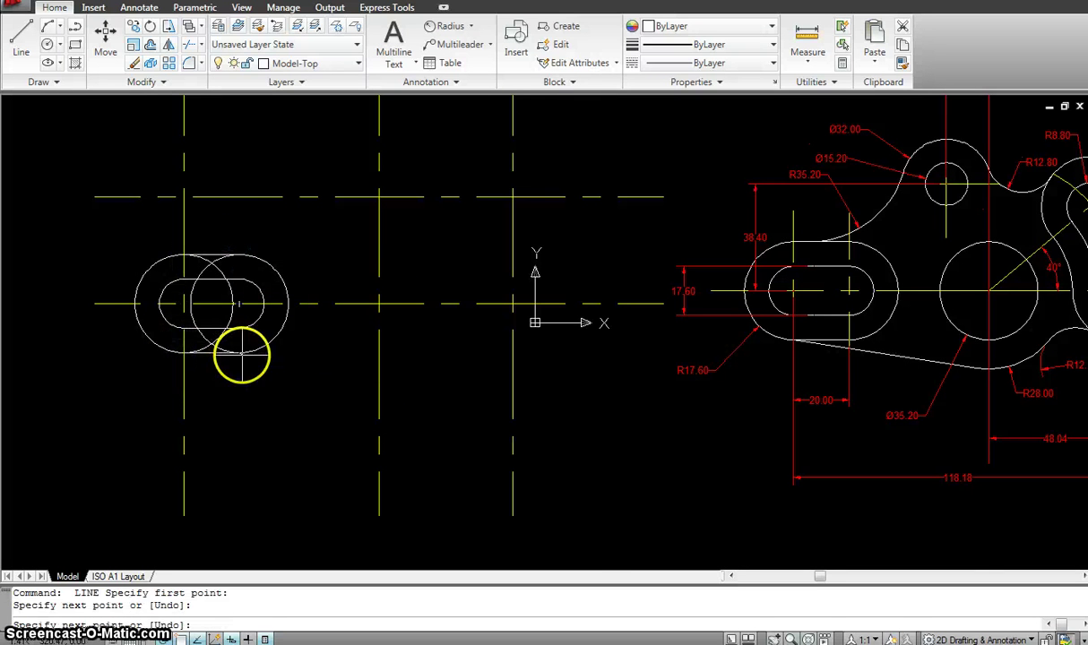
- Trim the upper and lower inner arcs of the two R17.6 circles against the slot and centrelines
key("Escape")
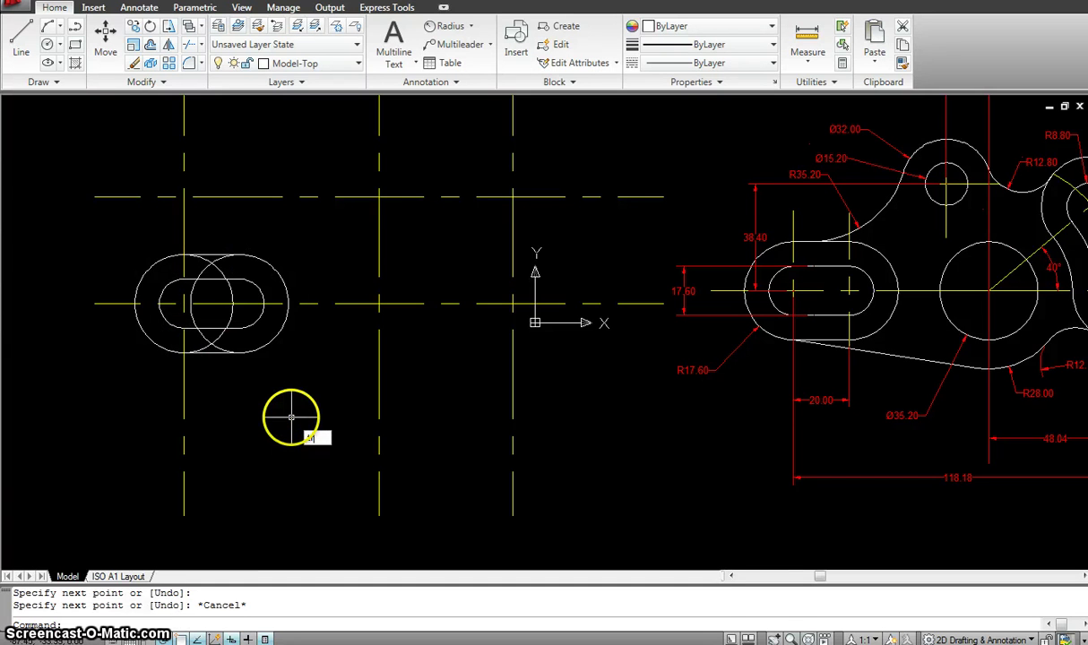
type("tr")
key("Return")
left_click(309, 430)
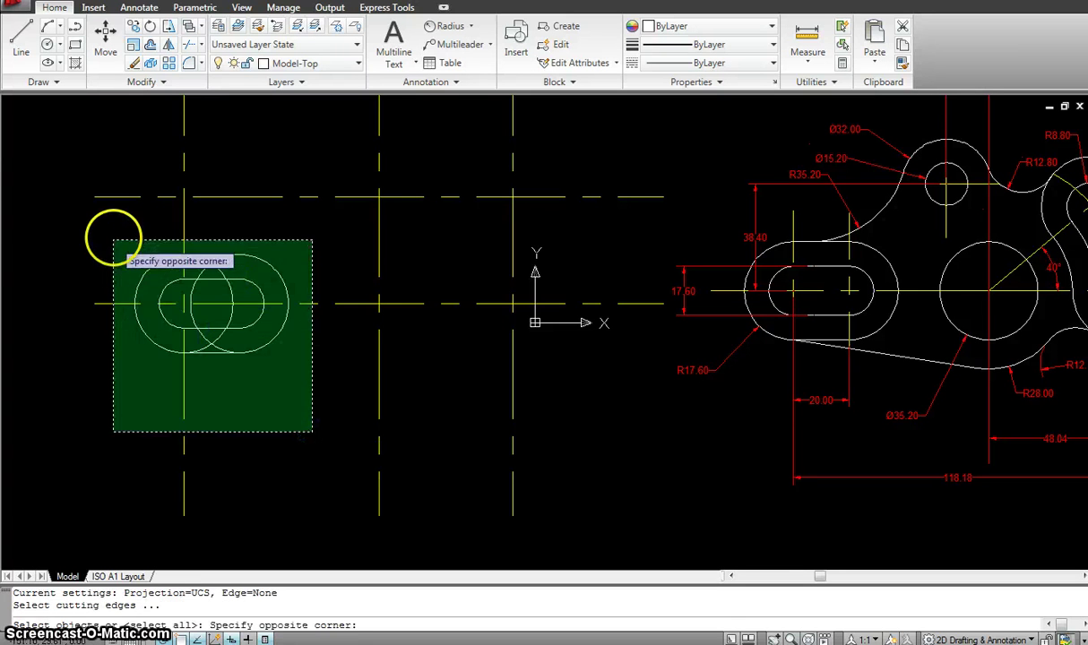
left_click(112, 239)
key("Return")
left_click(223, 267)
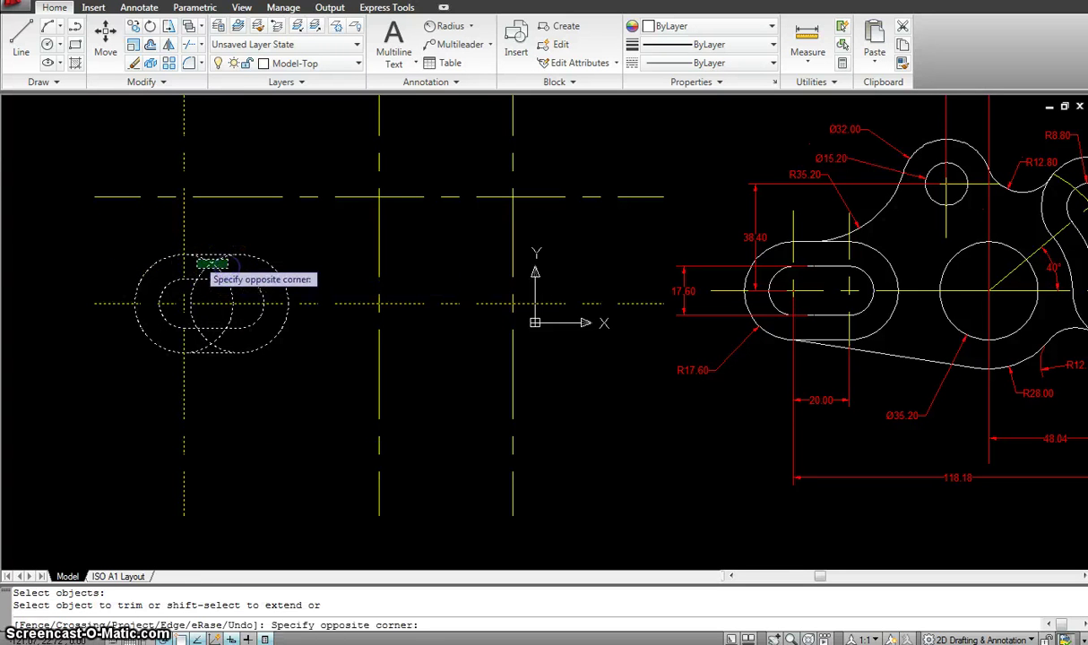
left_click(197, 260)
left_click(226, 340)
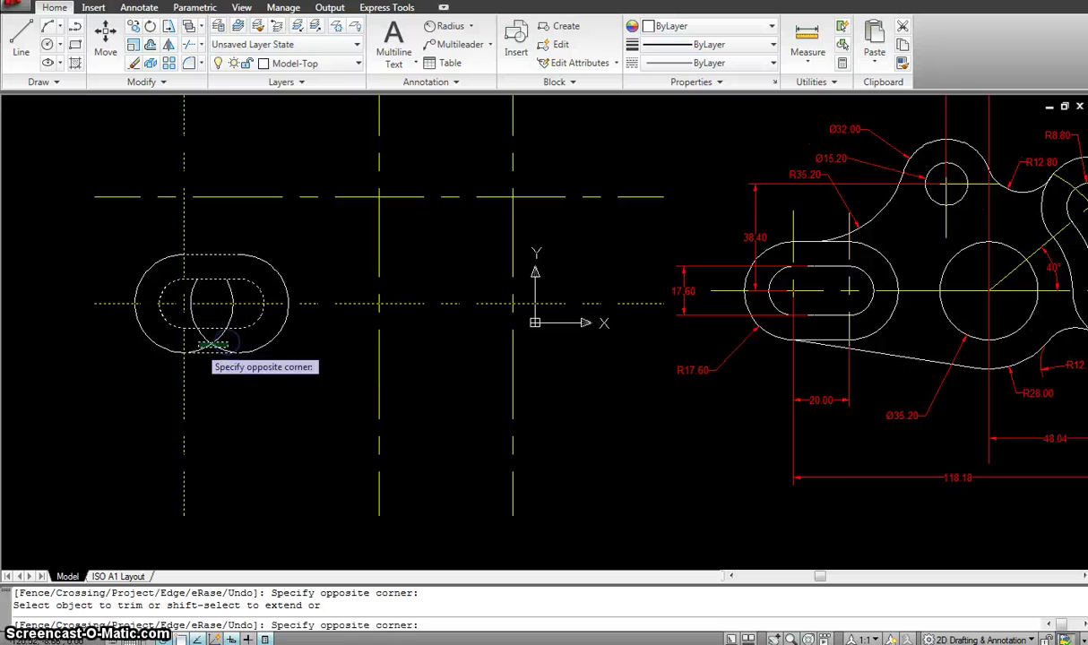
left_click(199, 346)
key("Escape")
- Erase the two leftover arcs selected with a crossing window
left_click(240, 285)
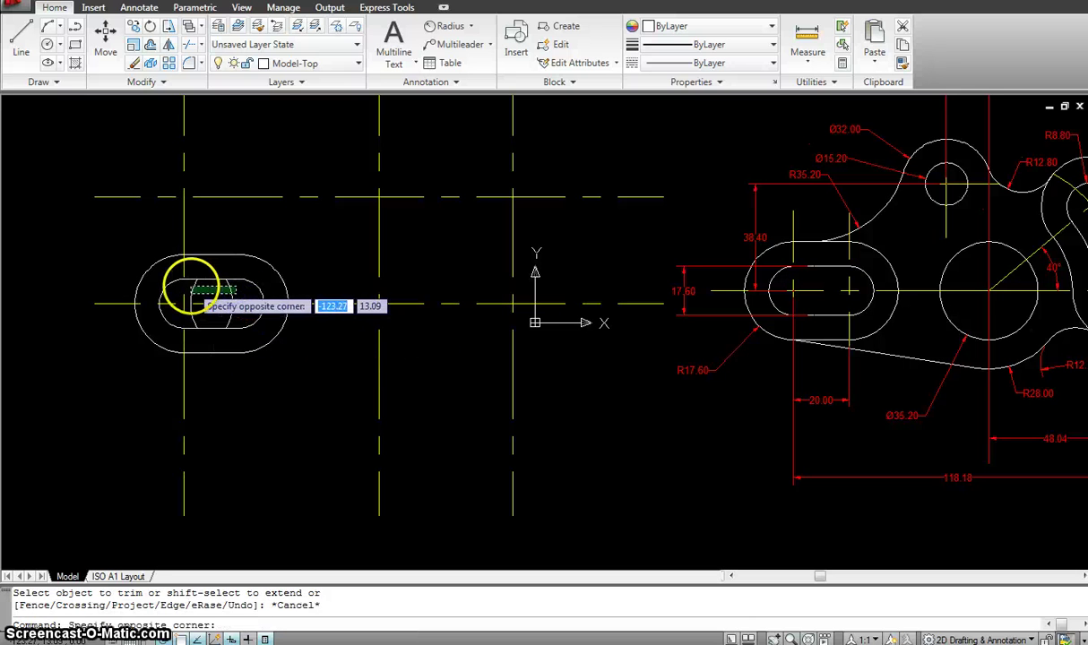
left_click(191, 284)
key("Delete")
scroll(373, 338, "down", 3)
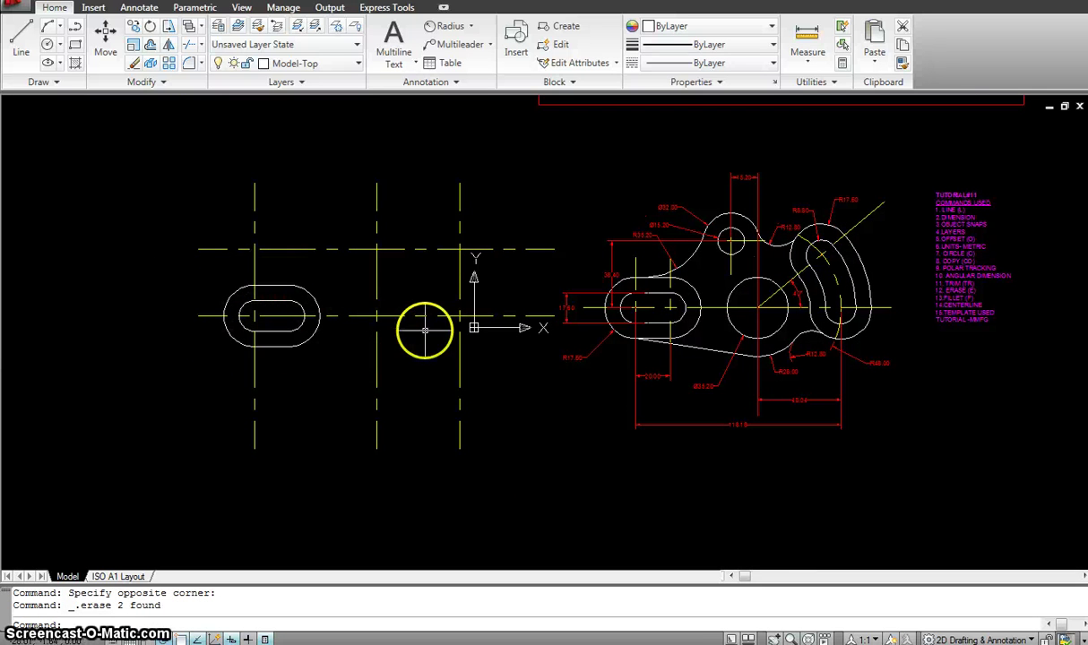
- Offset the vertical centreline by 15.2 to create a new vertical centreline
scroll(715, 243, "up", 3)
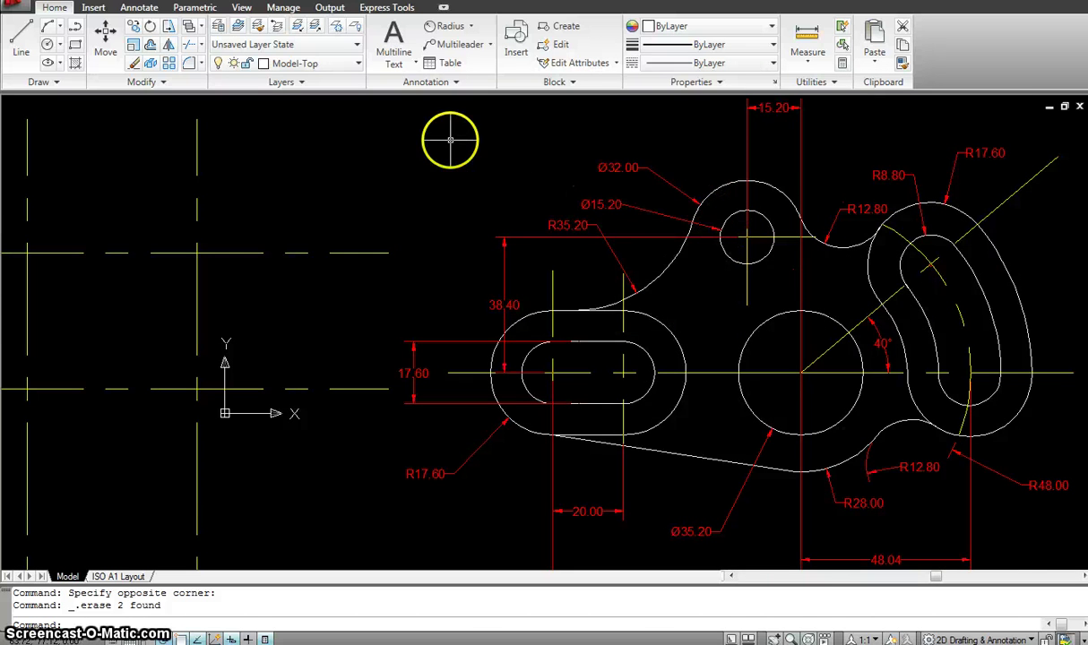
scroll(434, 146, "down", 2)
middle_click_drag(296, 215, 328, 214)
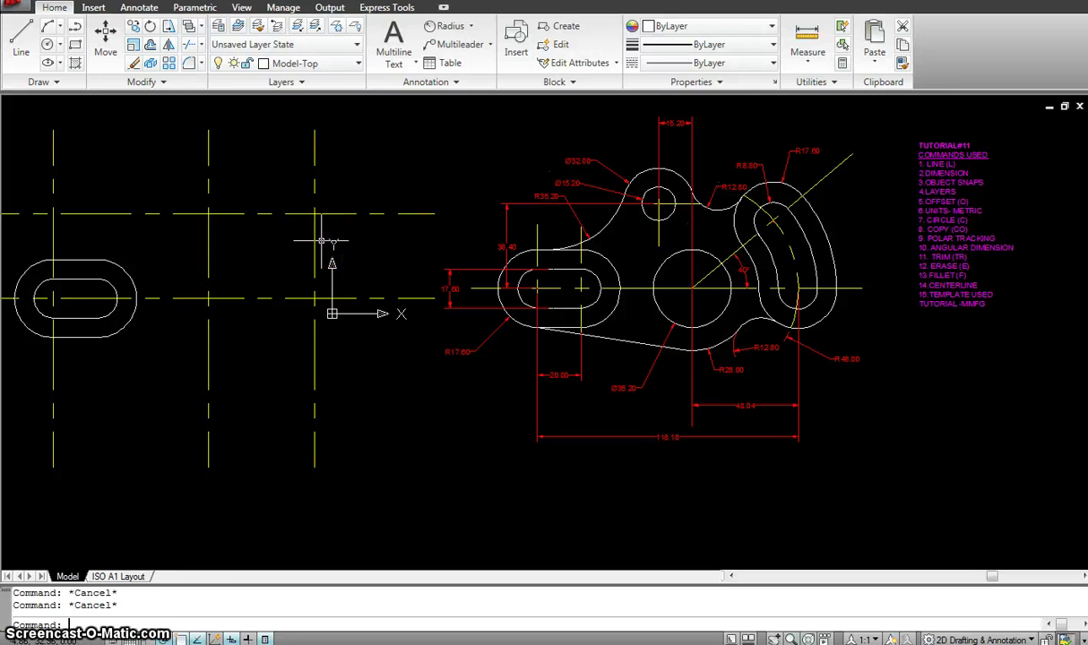
key("Return")
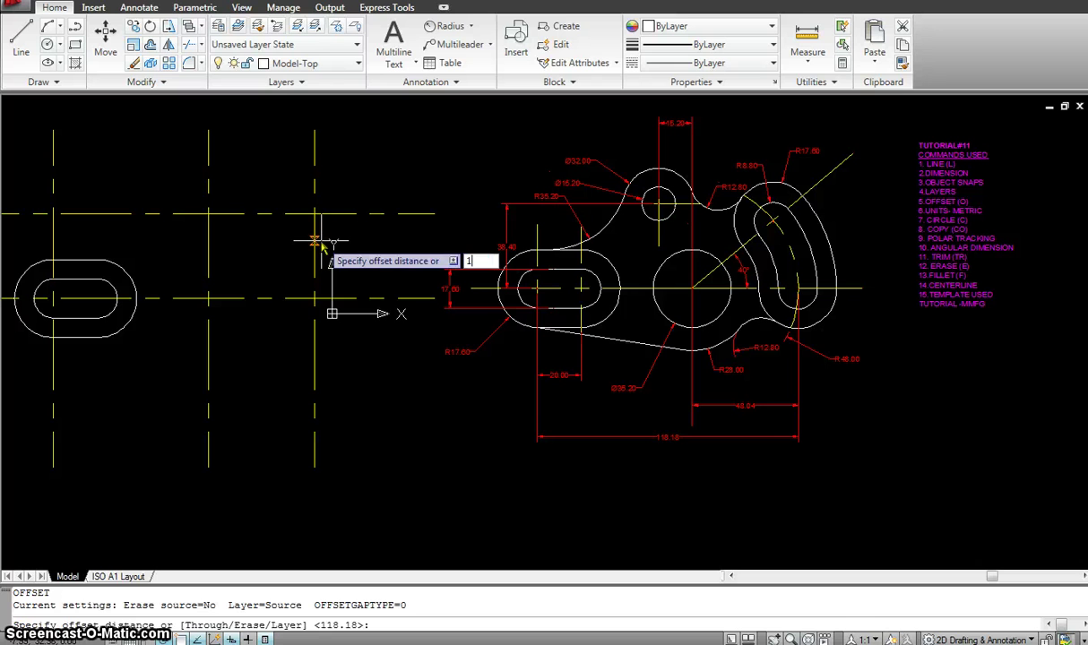
key("Return")
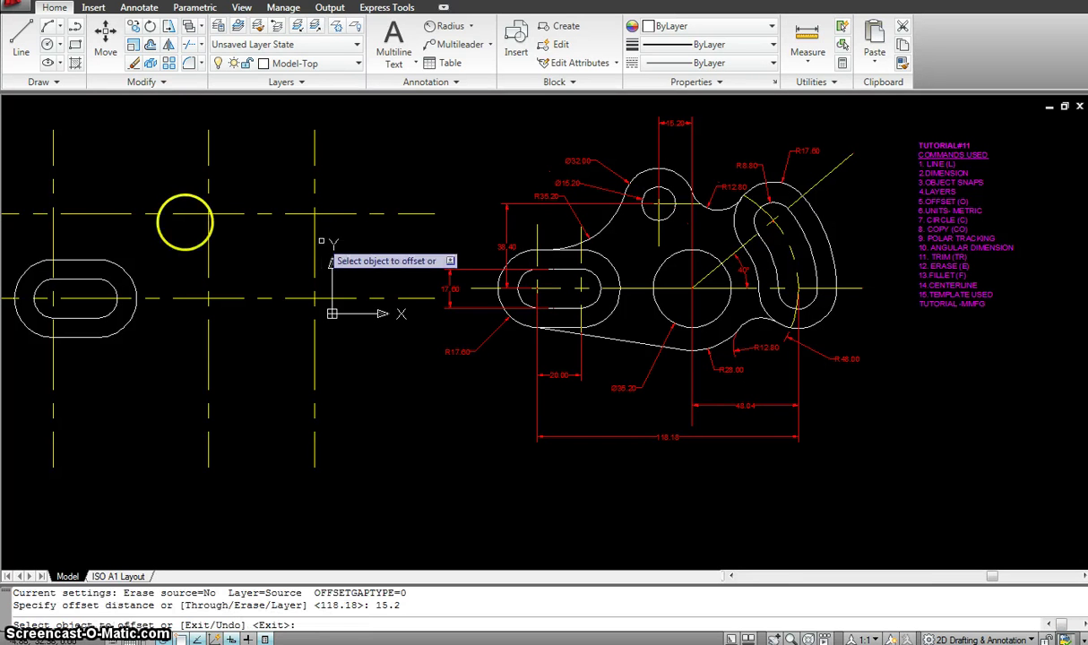
left_click(210, 235)
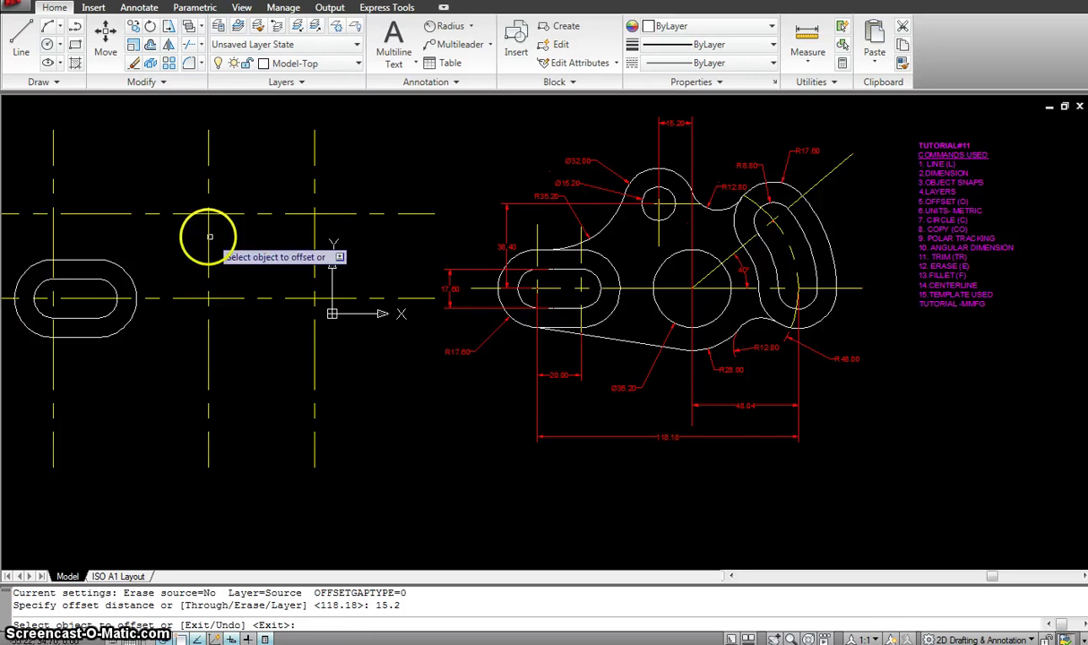
left_click(179, 237)
key("Escape")
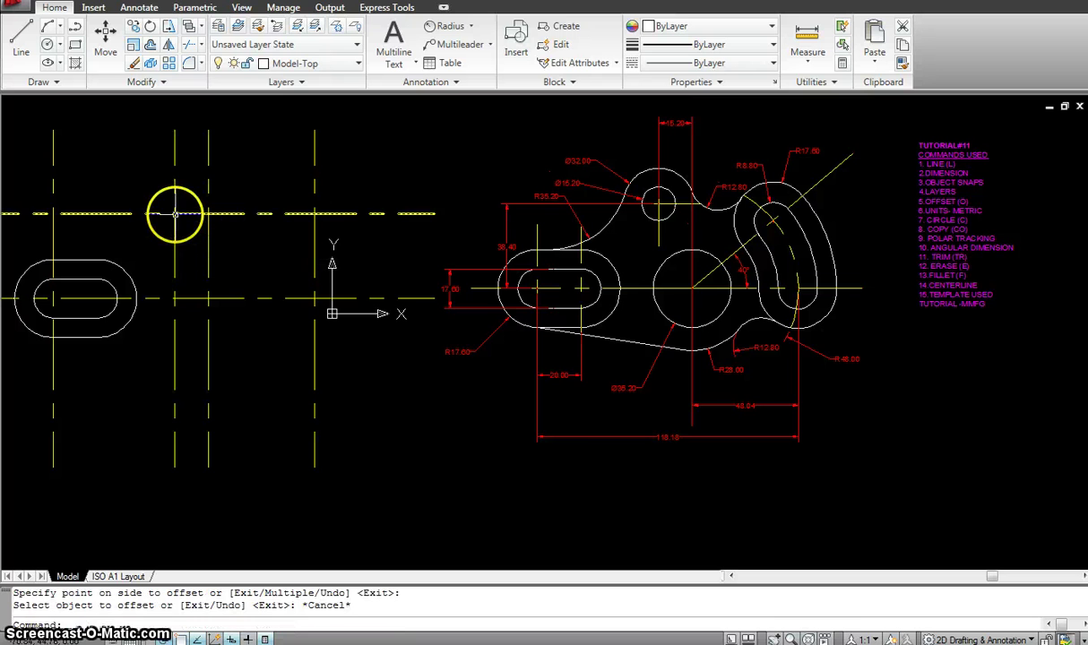
- Draw a 15.2-diameter circle where the new centreline crosses the upper horizontal centreline
type("c")
key("Return")
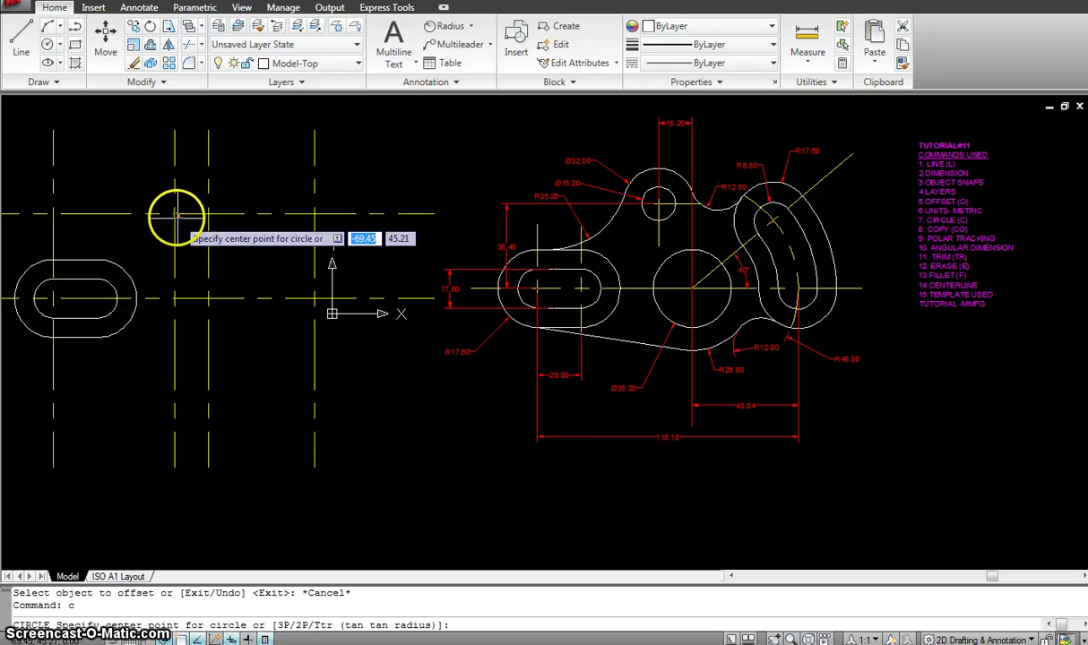
left_click(174, 214)
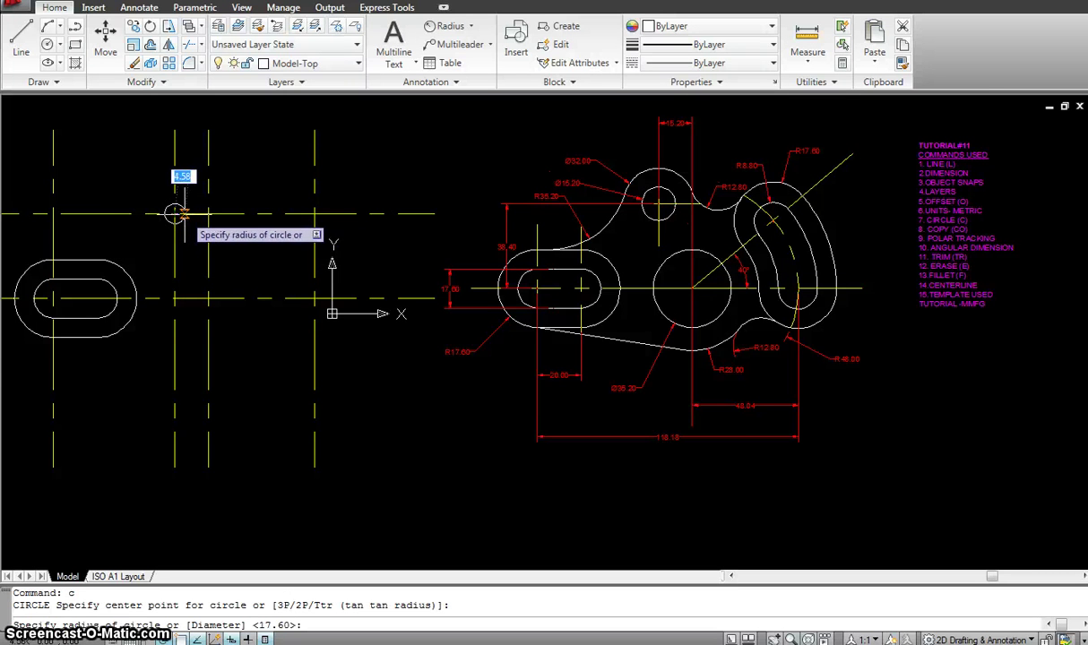
scroll(182, 214, "up", 2)
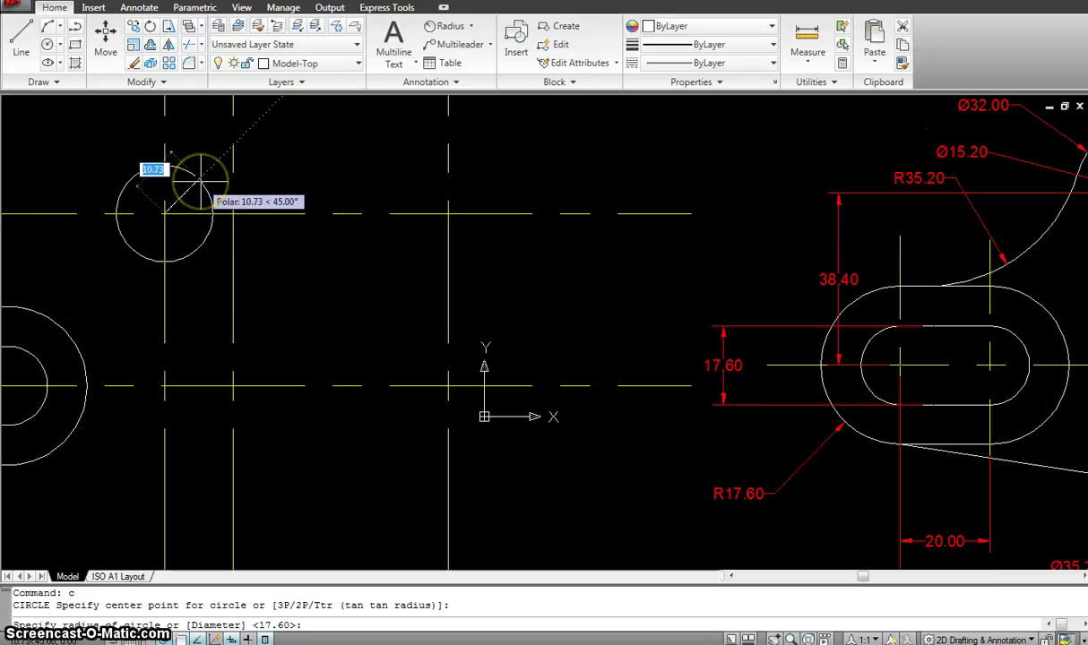
type("d")
key("Return")
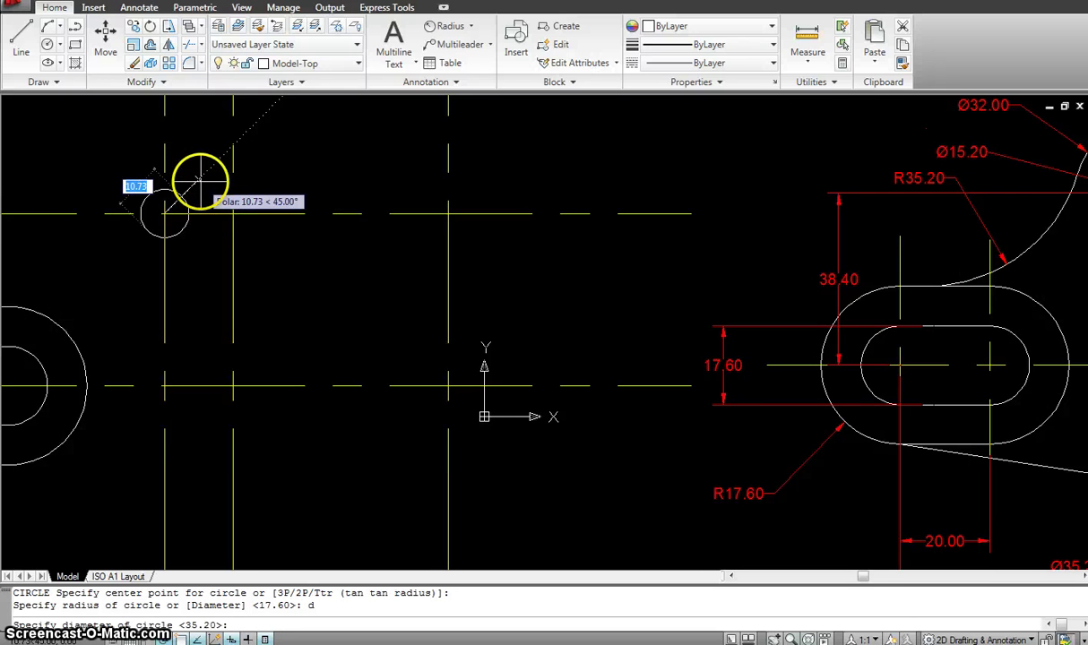
type("15.2")
key("Return")
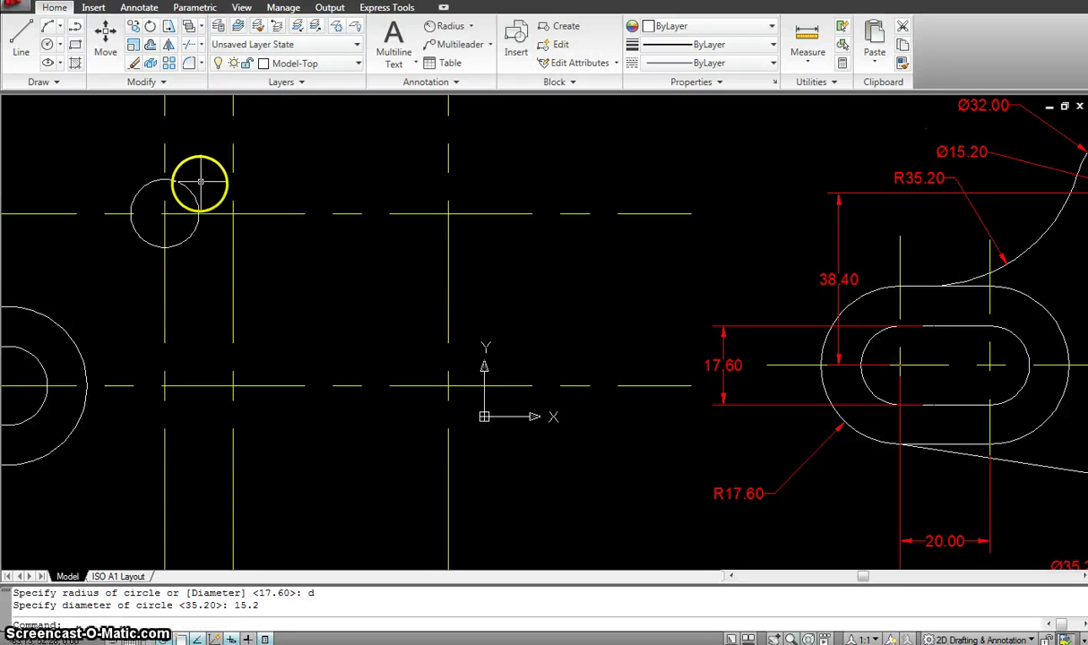
scroll(202, 182, "down", 3)
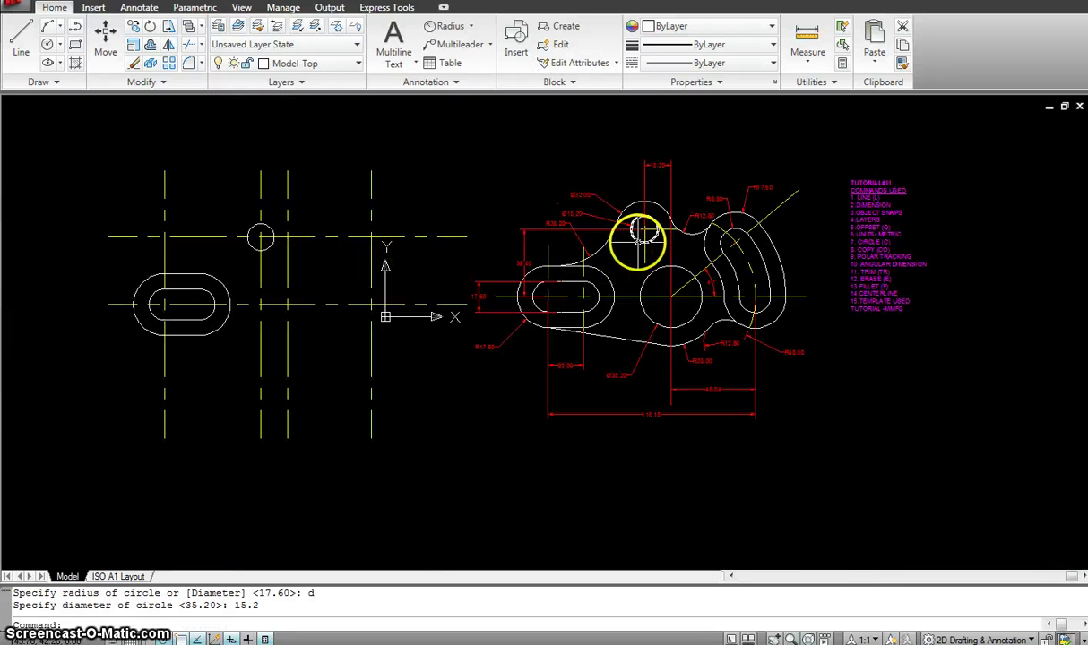
- Draw a 32-diameter circle concentric with the 15.2-diameter hole
scroll(666, 229, "up", 2)
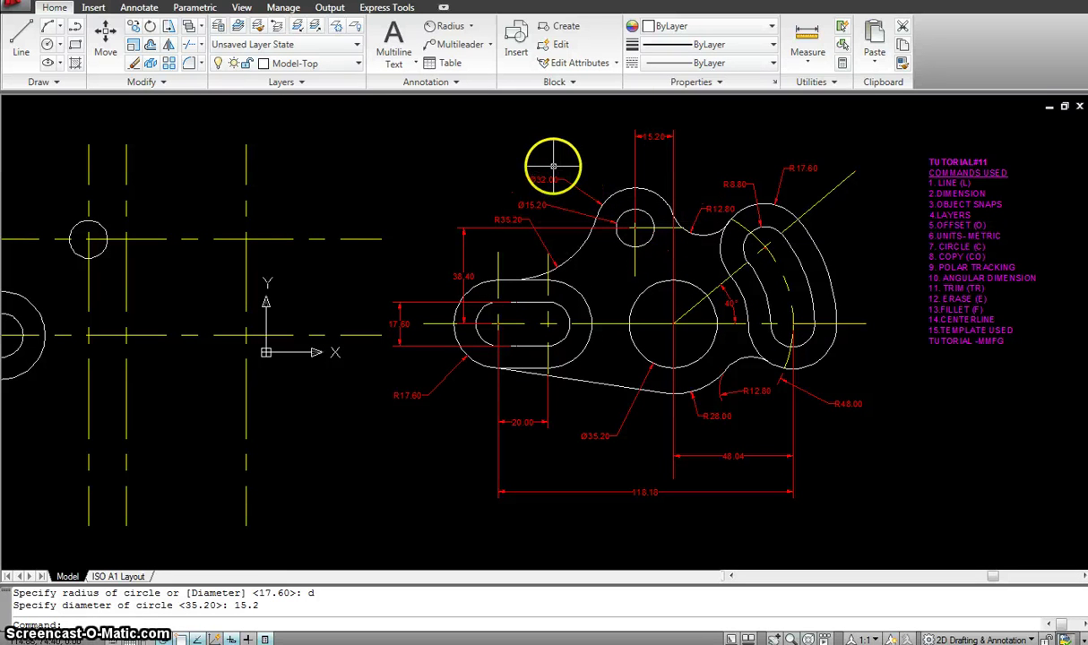
key("Escape")
key("Escape")
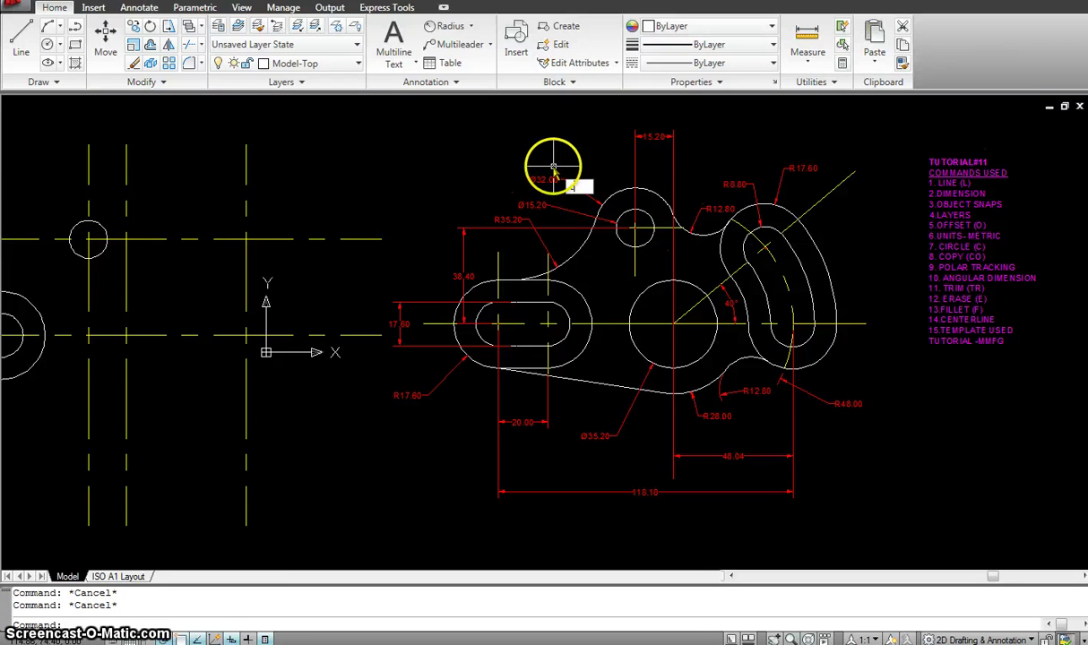
type("c")
key("Return")
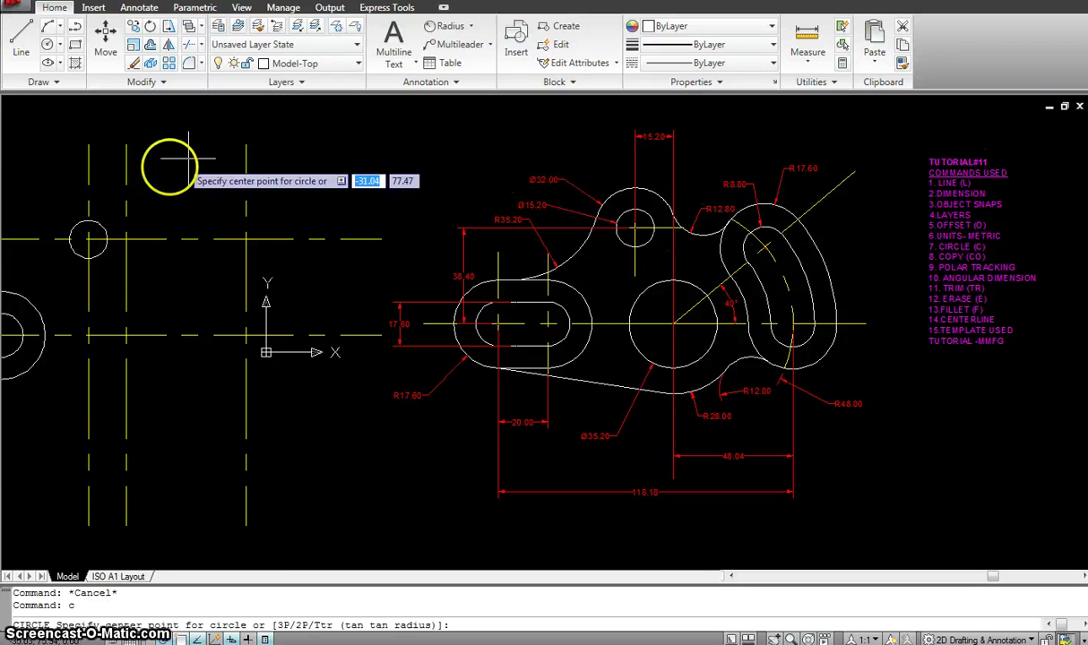
left_click(89, 240)
type("d")
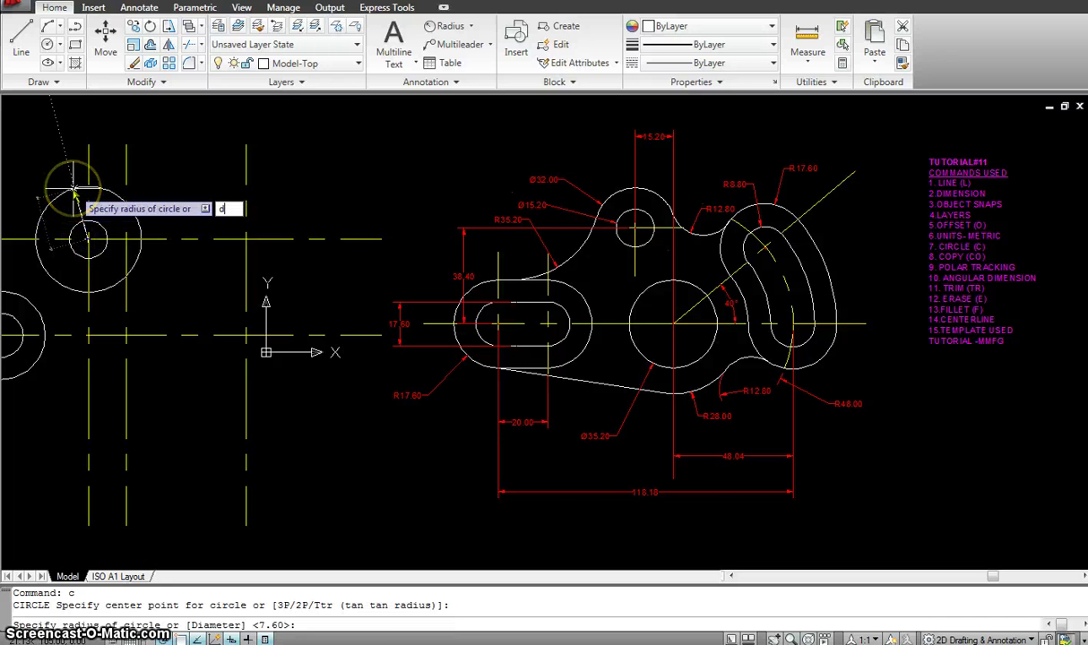
key("Return")
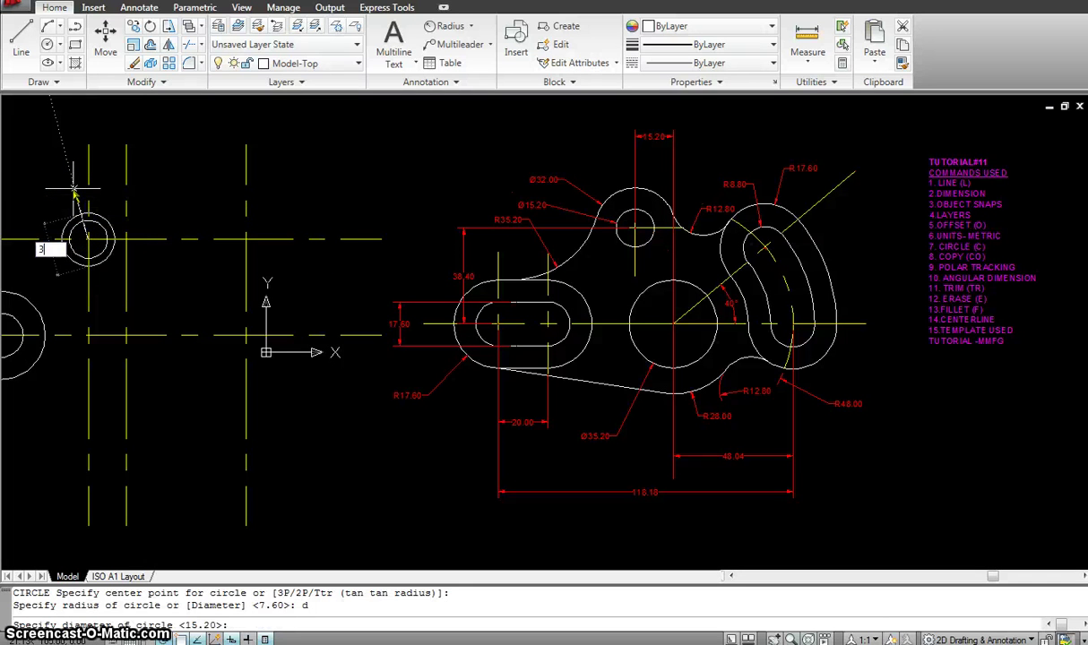
type("32")
key("Return")
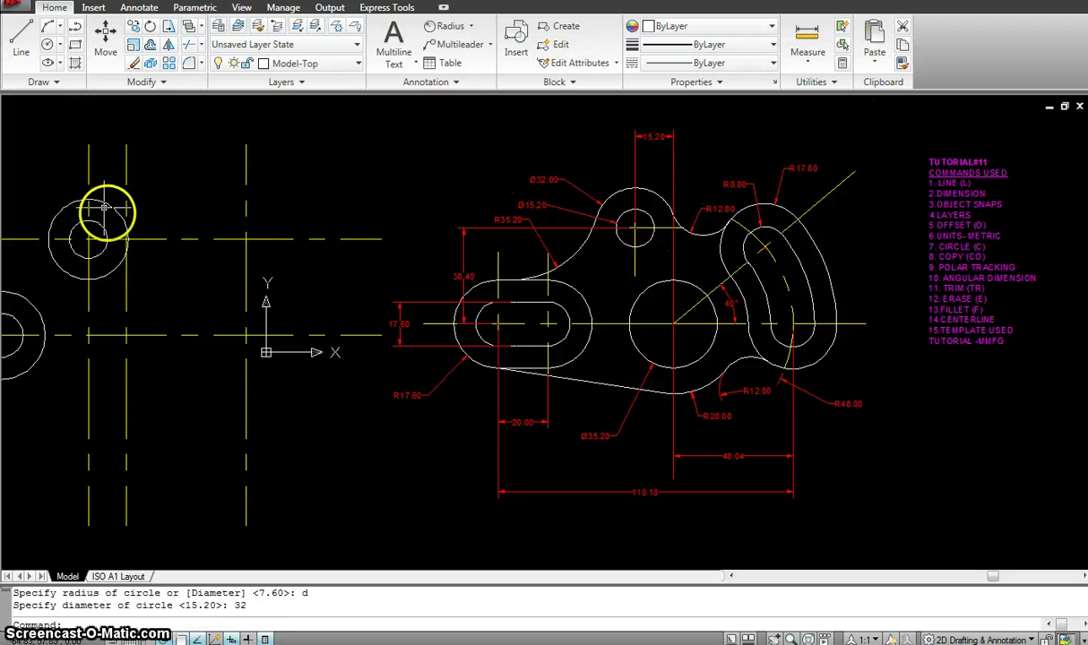
- Draw a 35.2-diameter circle at the lower centreline intersection
scroll(107, 213, "up", 2)
scroll(178, 206, "down", 3)
middle_click_drag(455, 198, 499, 186)
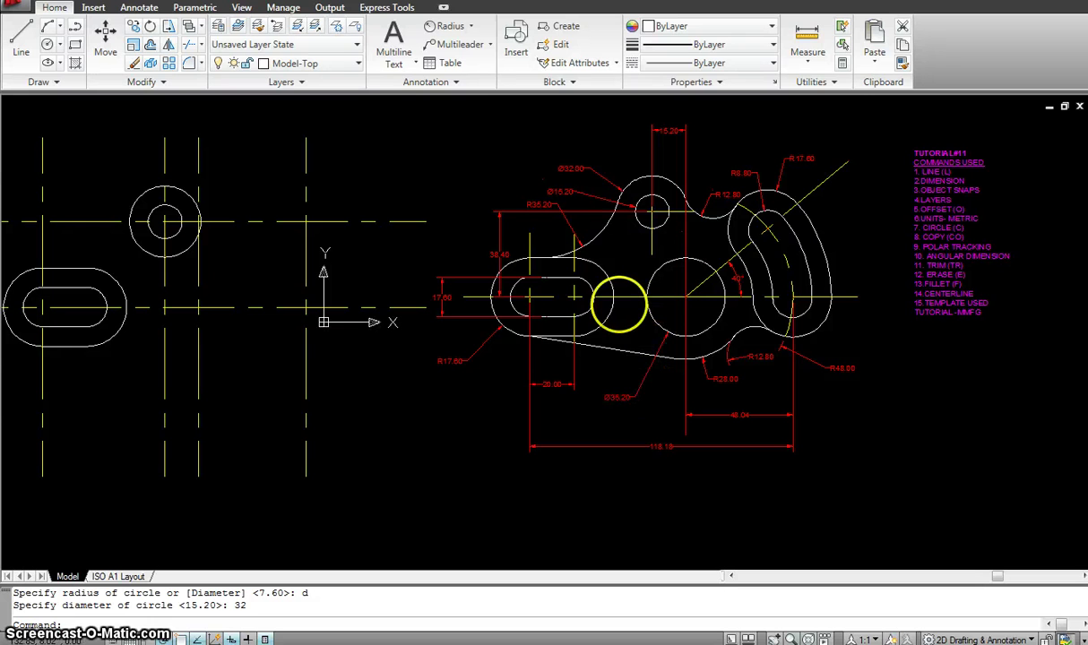
key("Escape")
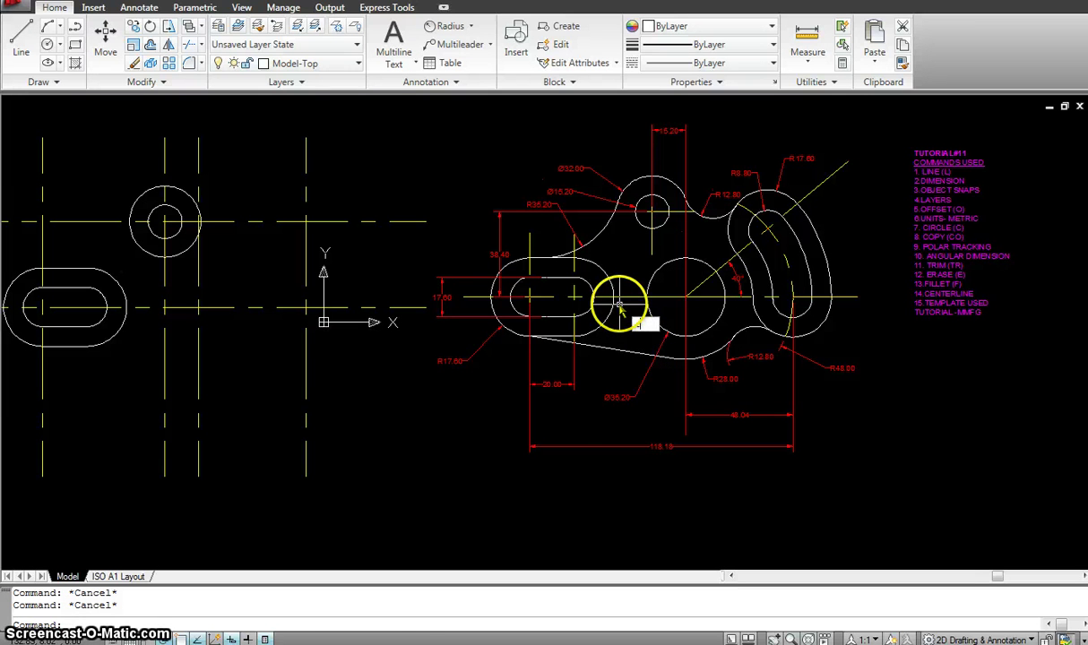
type("c")
key("Return")
left_click(195, 307)
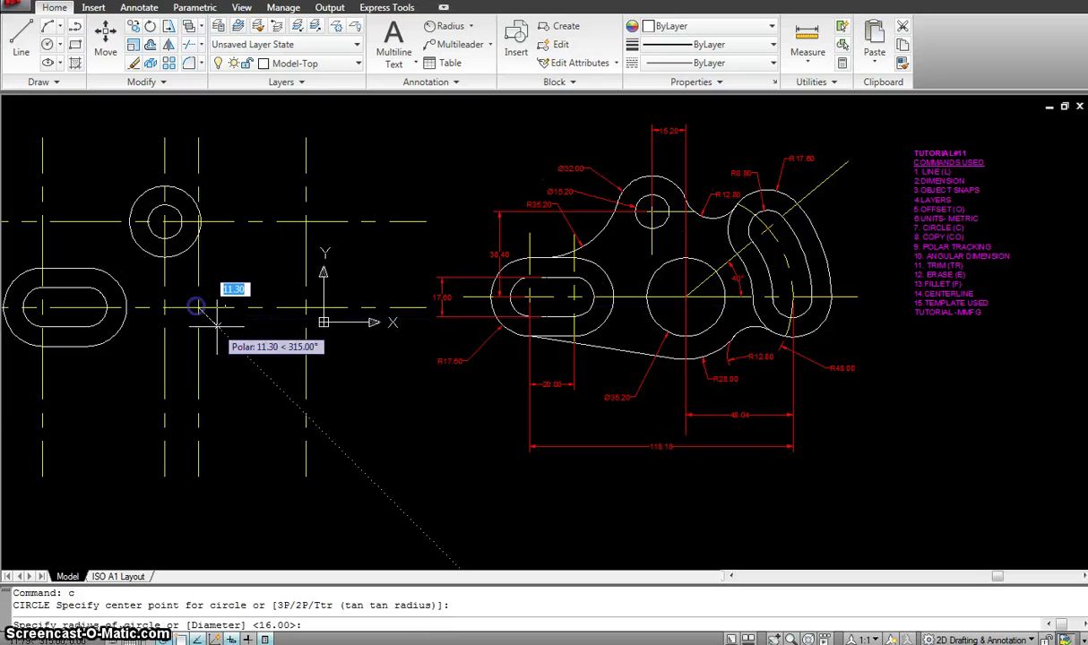
left_click(222, 332)
type("d")
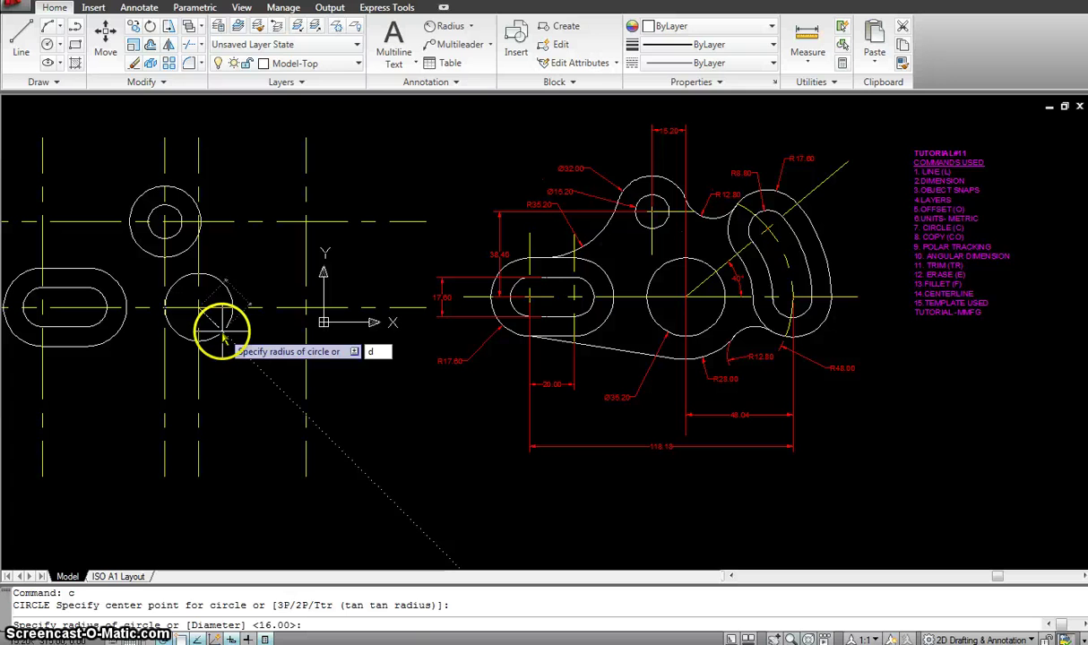
key("Return")
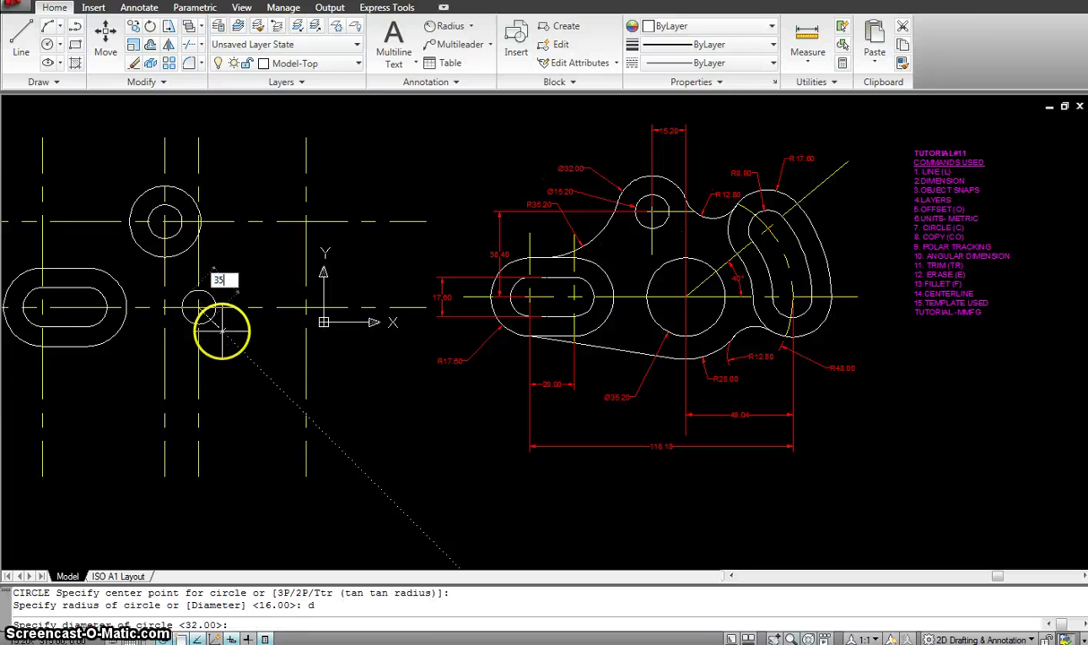
key("Return")
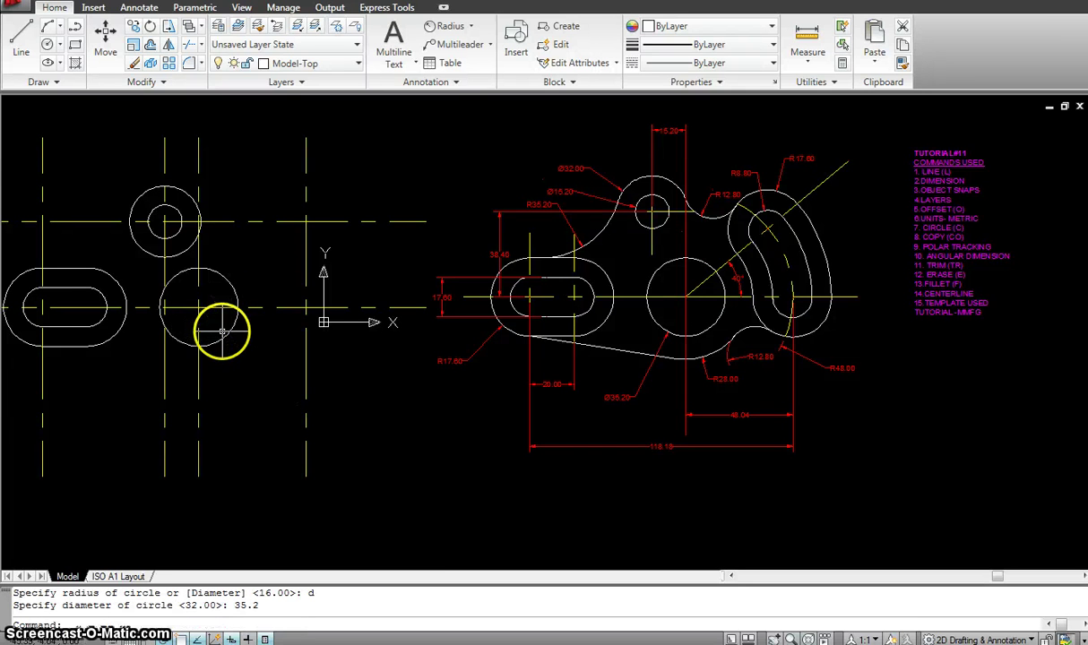
left_click(737, 278)
key("Escape")
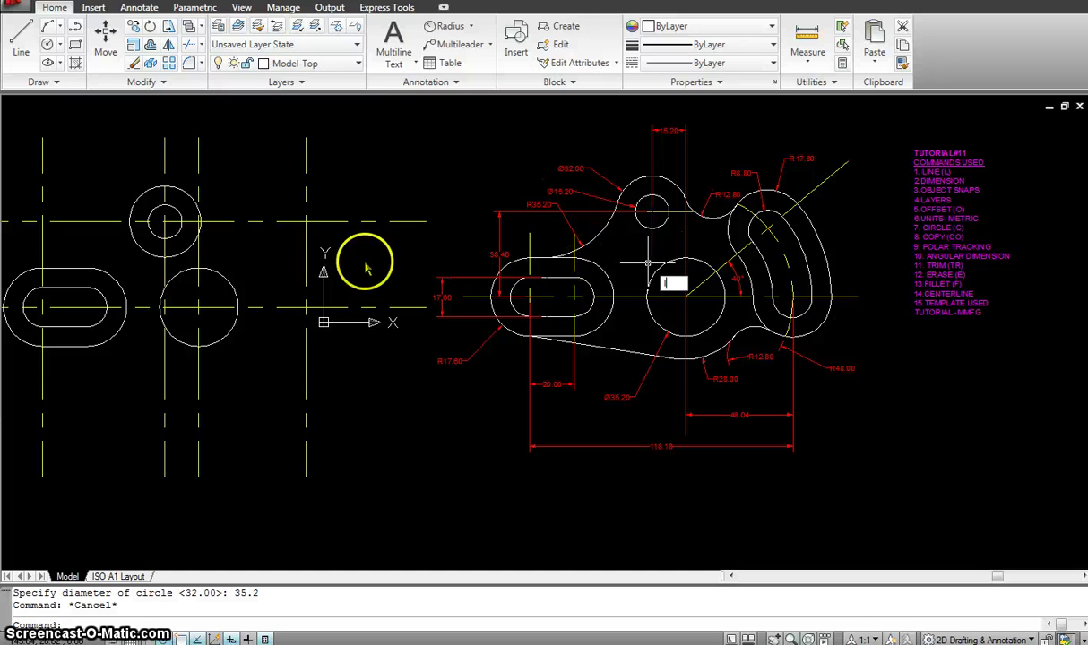
- Set polar tracking to 40° and draw a line rising at 40° from the 35.2 circle's centre
type("l")
key("Return")
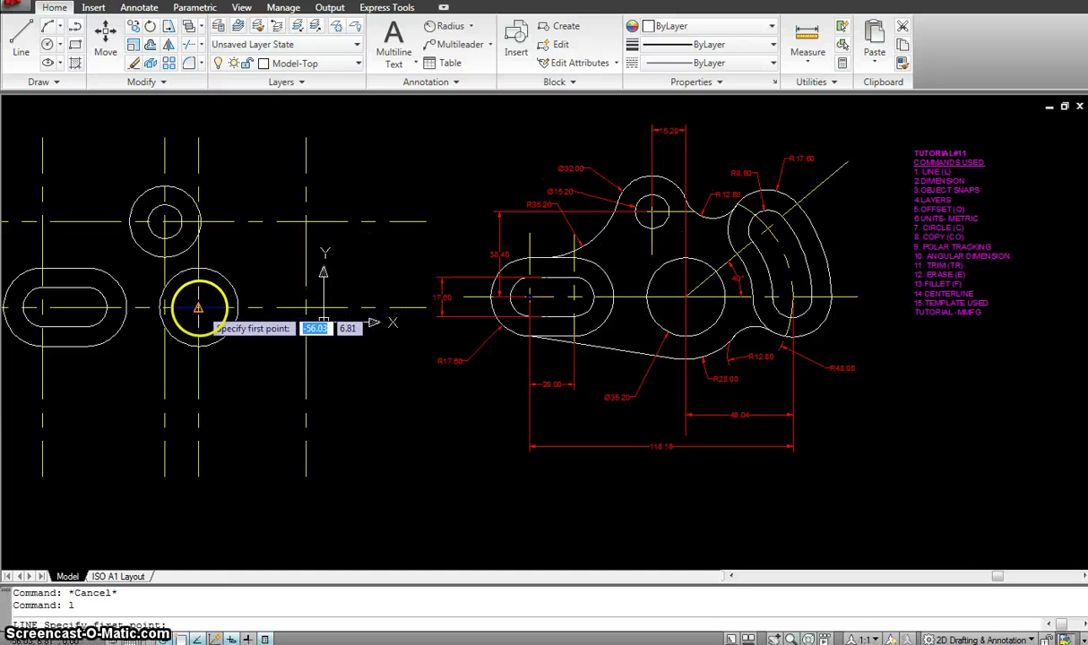
left_click(199, 307)
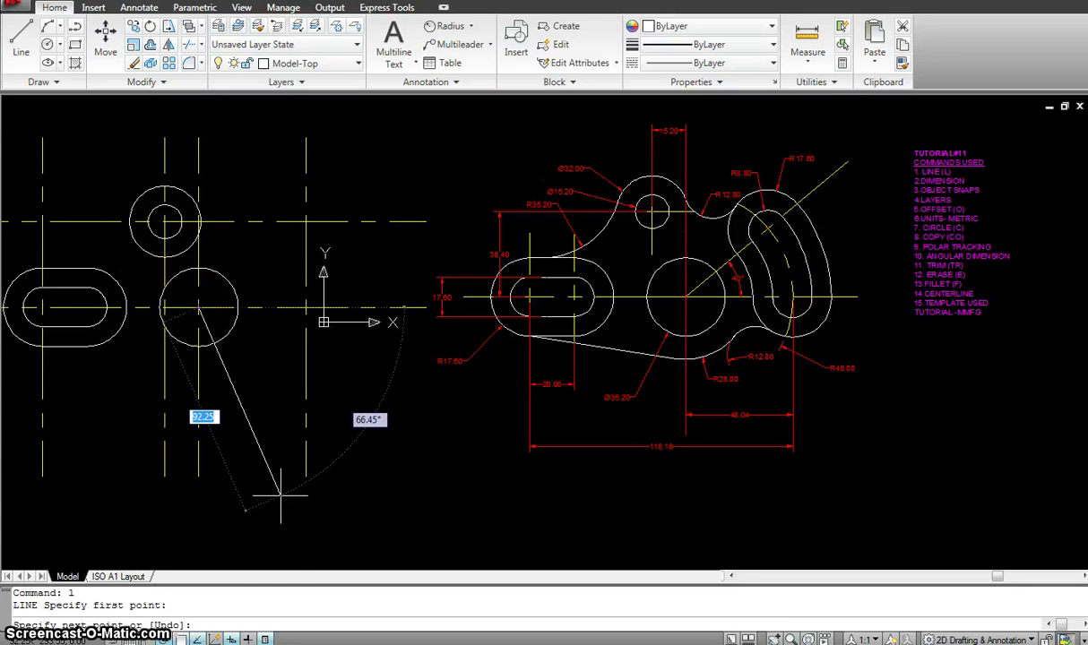
right_click(164, 638)
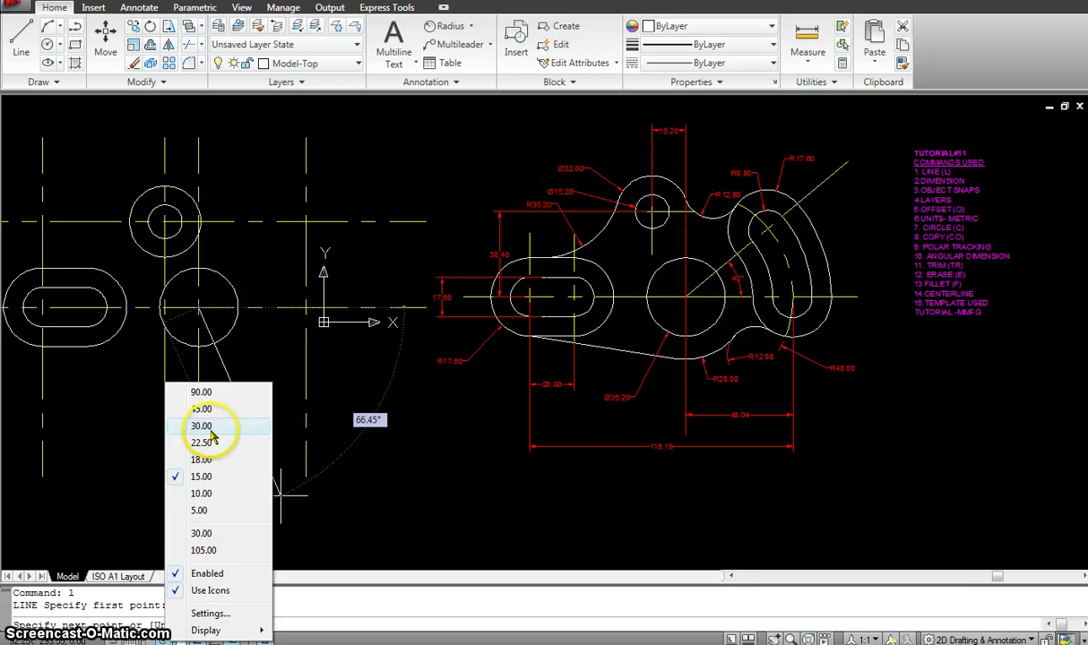
left_click(205, 493)
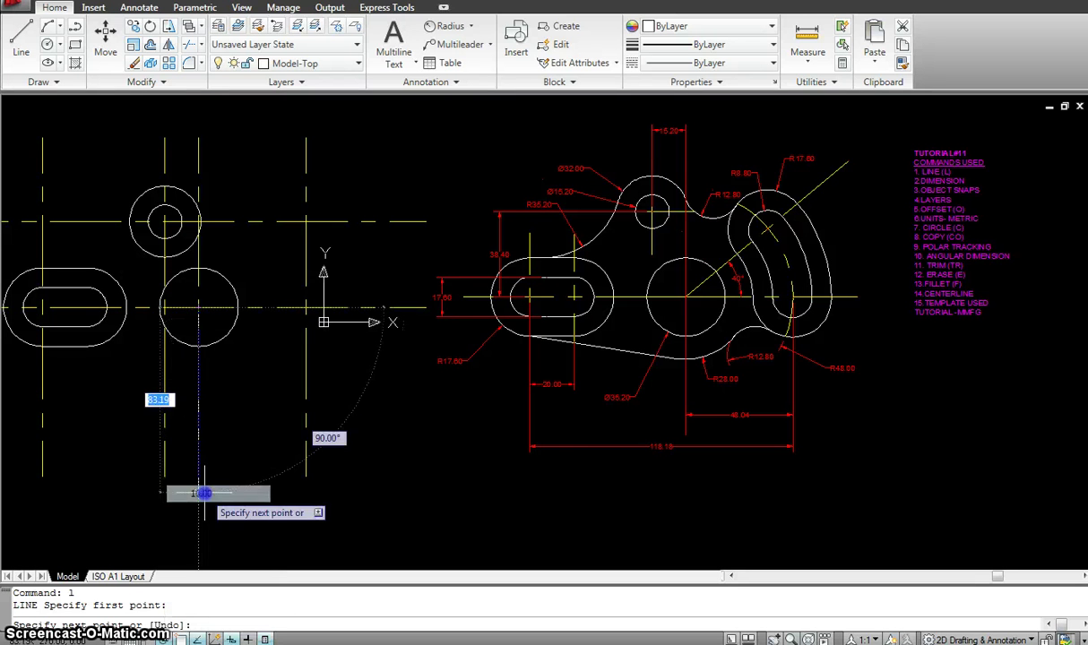
left_click(389, 152)
key("Escape")
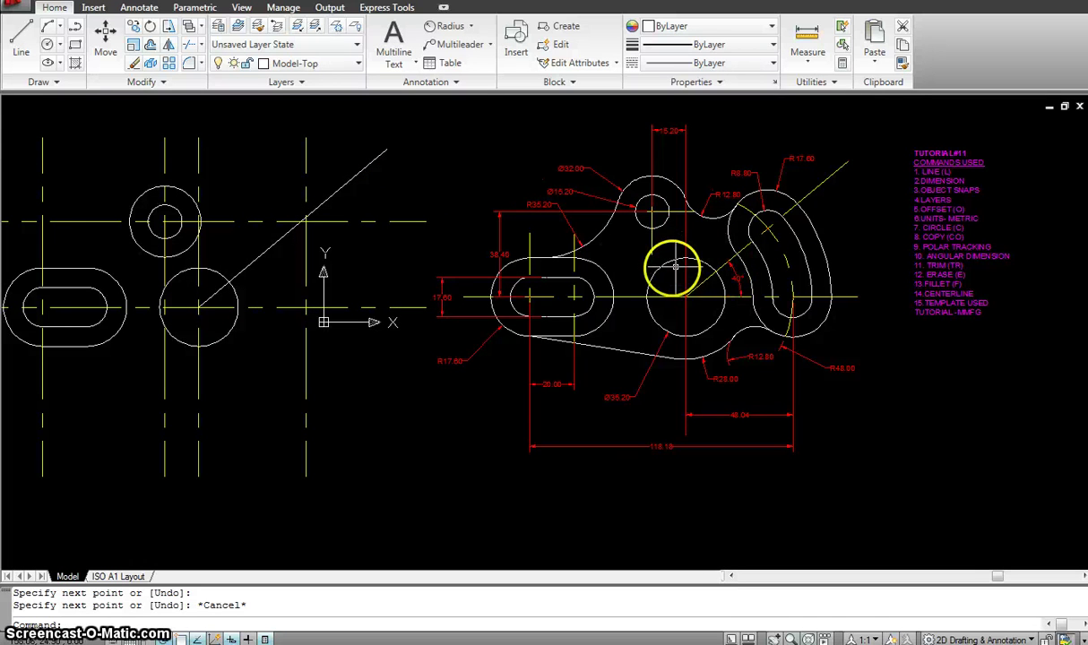
type("ma")
key("Return")
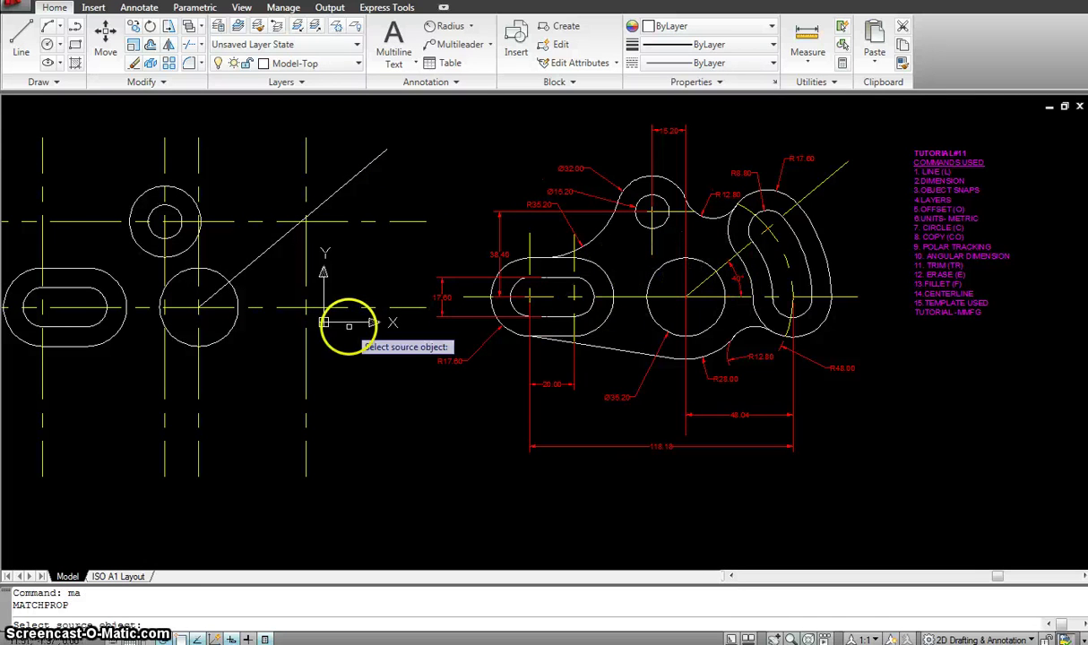
- Match the 40° line to the dashed horizontal centreline's properties
left_click(274, 307)
left_click(250, 240)
left_click(299, 258)
key("Escape")
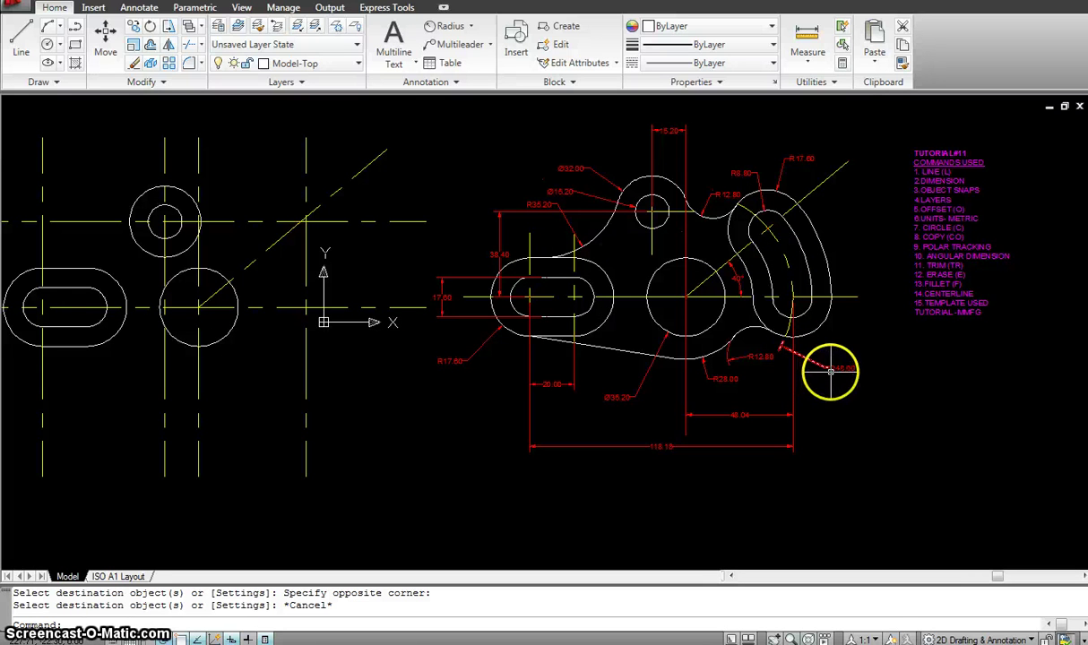
key("Escape")
key("Escape")
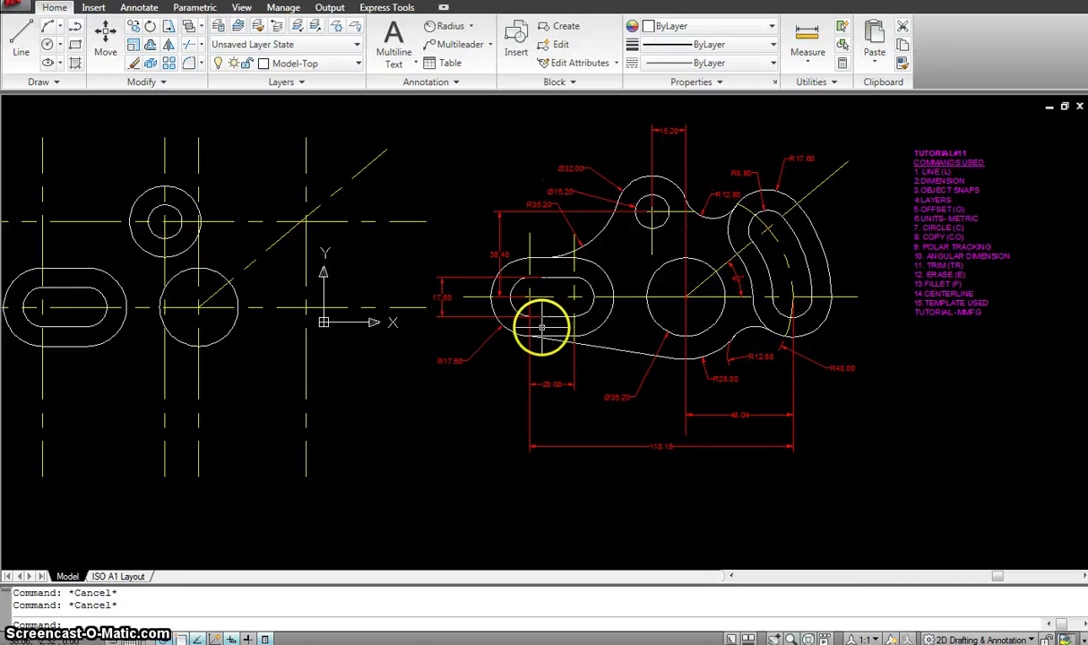
- Draw an R48 circle on the 35.2 circle's centre and make it a dashed centreline
type("c")
key("Return")
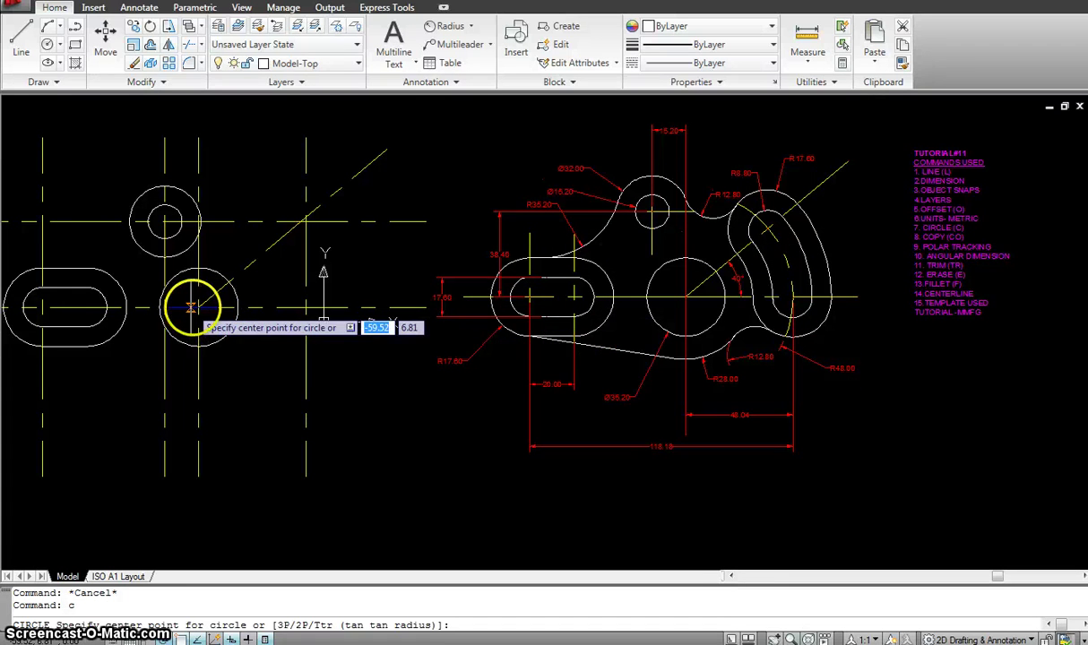
left_click(198, 307)
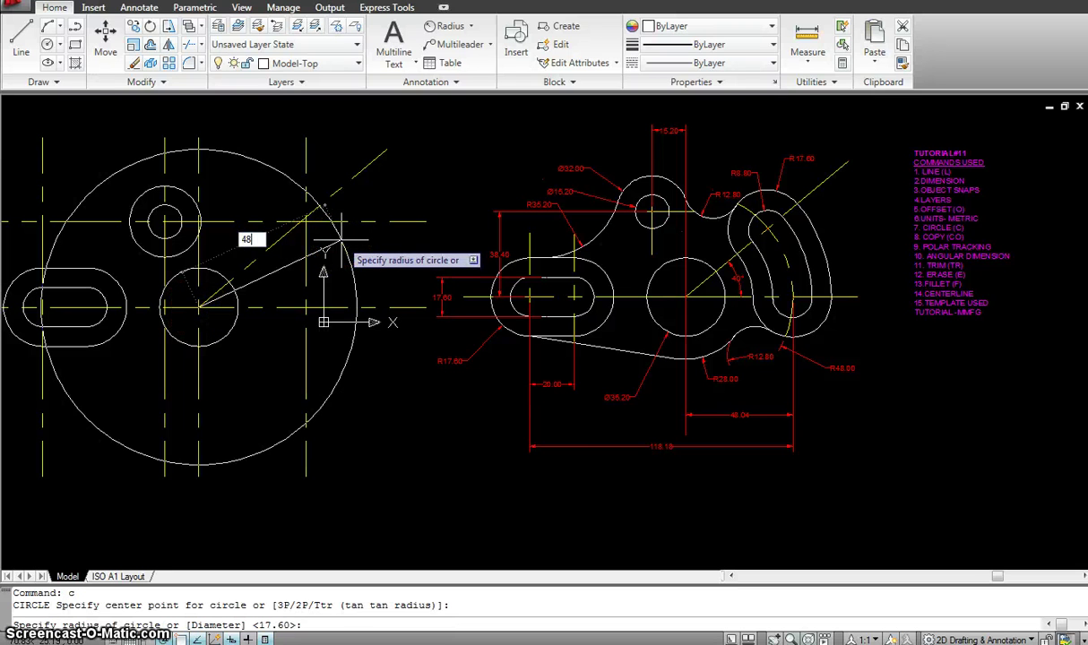
key("Return")
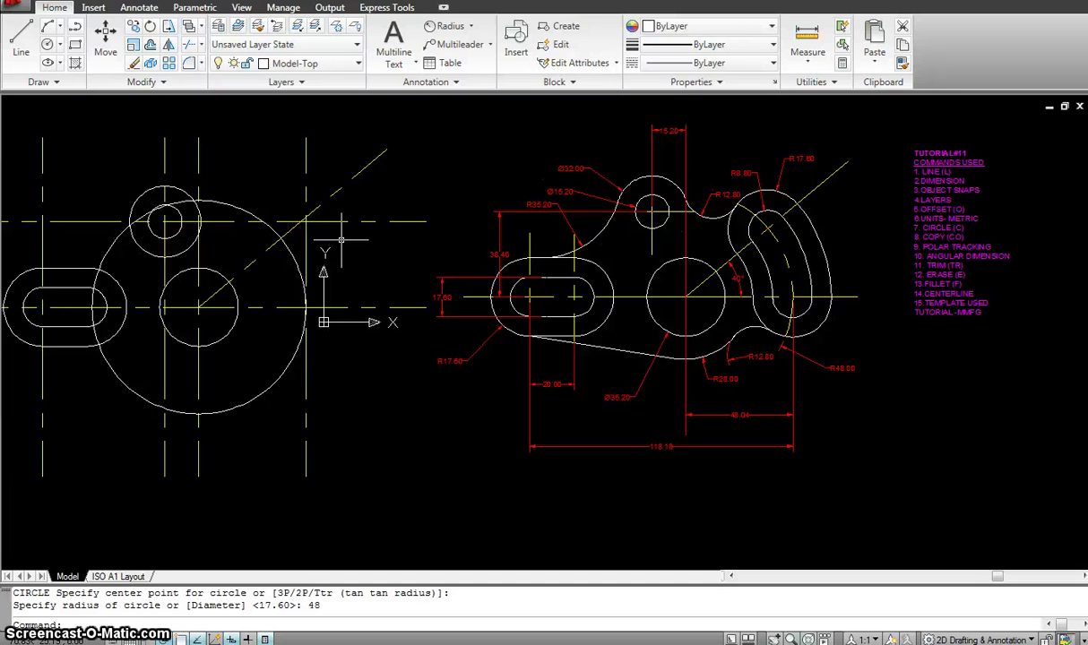
type("ma")
key("Return")
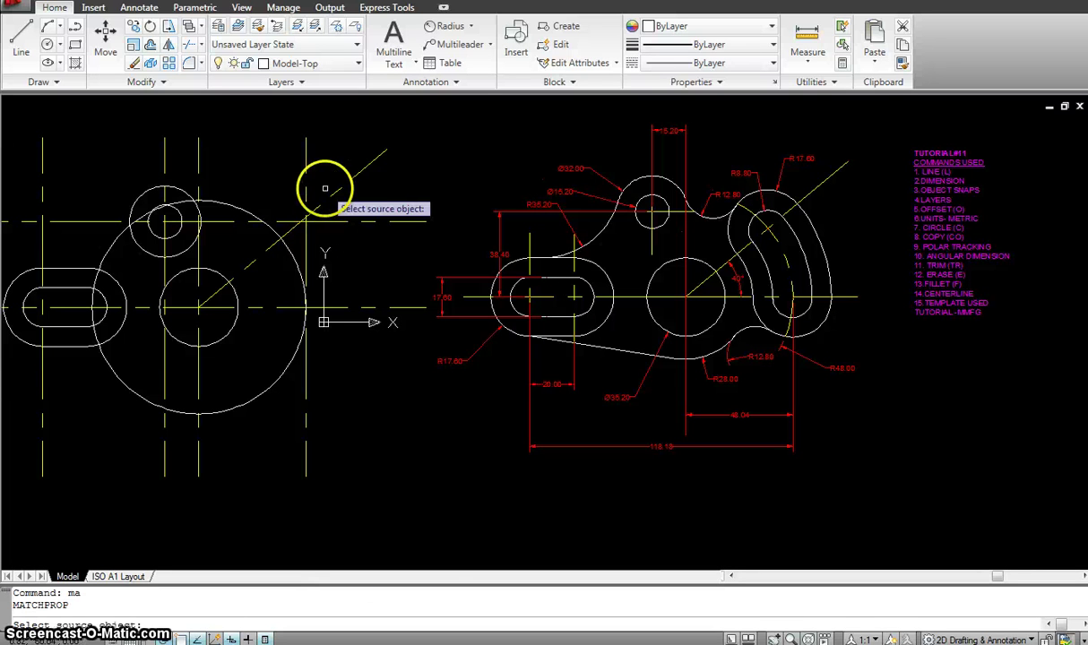
left_click(334, 190)
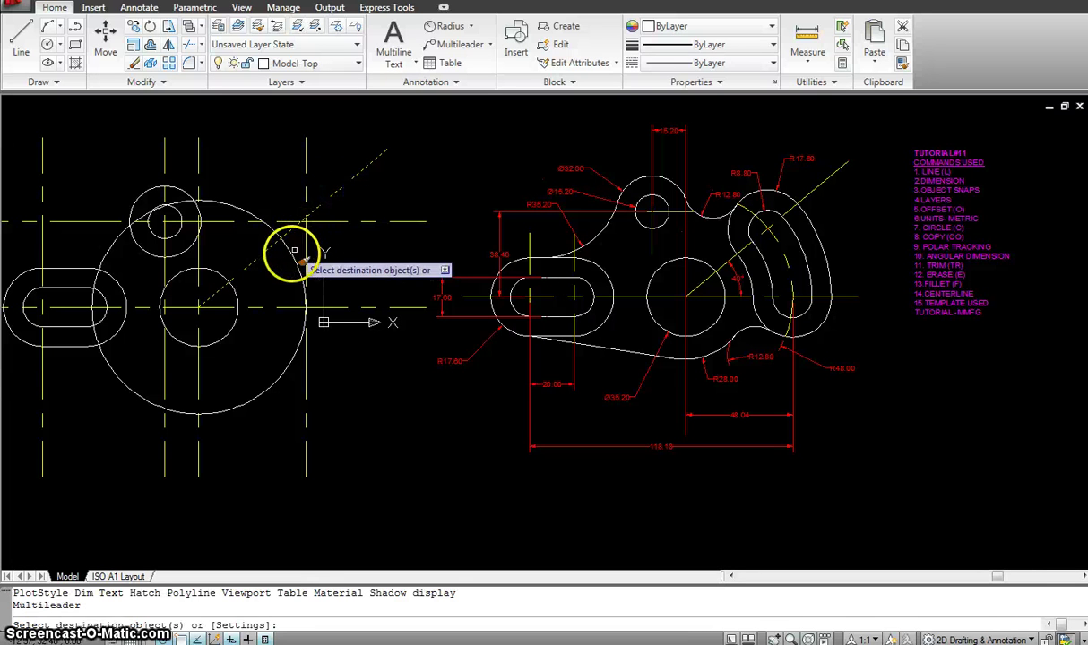
left_click(307, 294)
key("Escape")
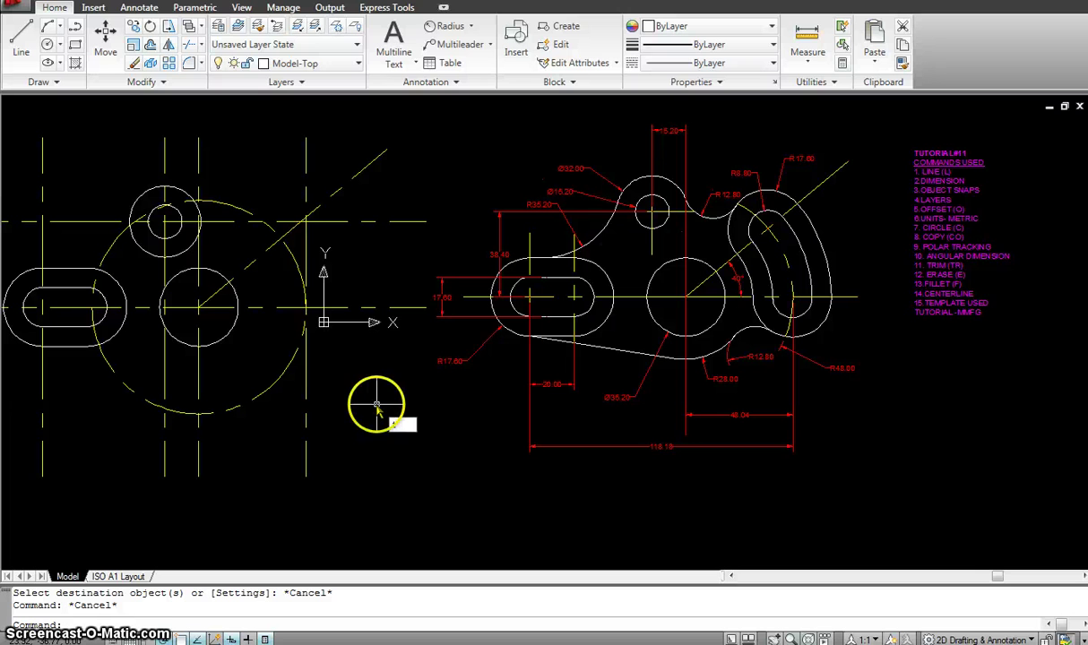
- Trim the R48 circle and erase the leftover lower arc, leaving the centreline arc
key("Return")
left_click(378, 423)
left_click(98, 184)
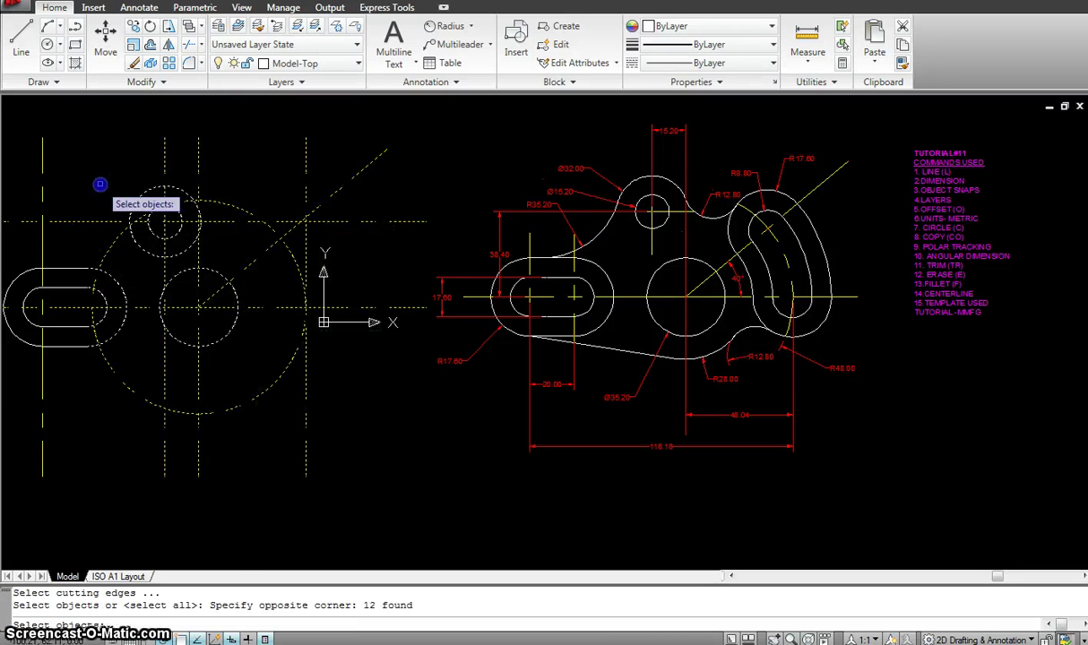
left_click(243, 206)
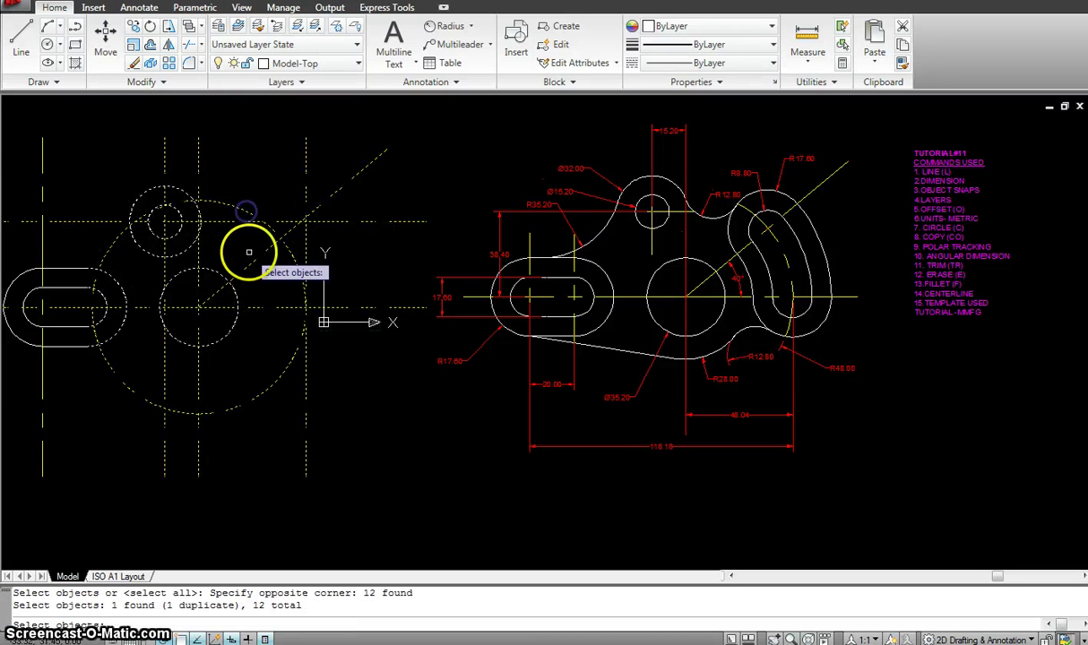
left_click(237, 208)
right_click(272, 316)
left_click(280, 364)
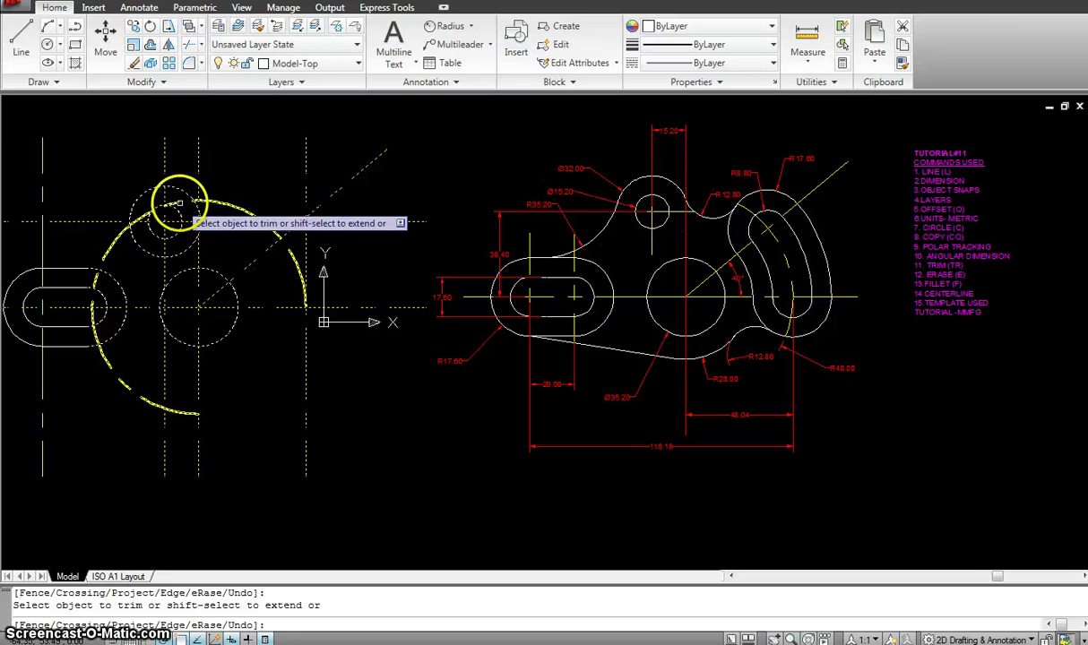
key("Escape")
left_click(113, 243)
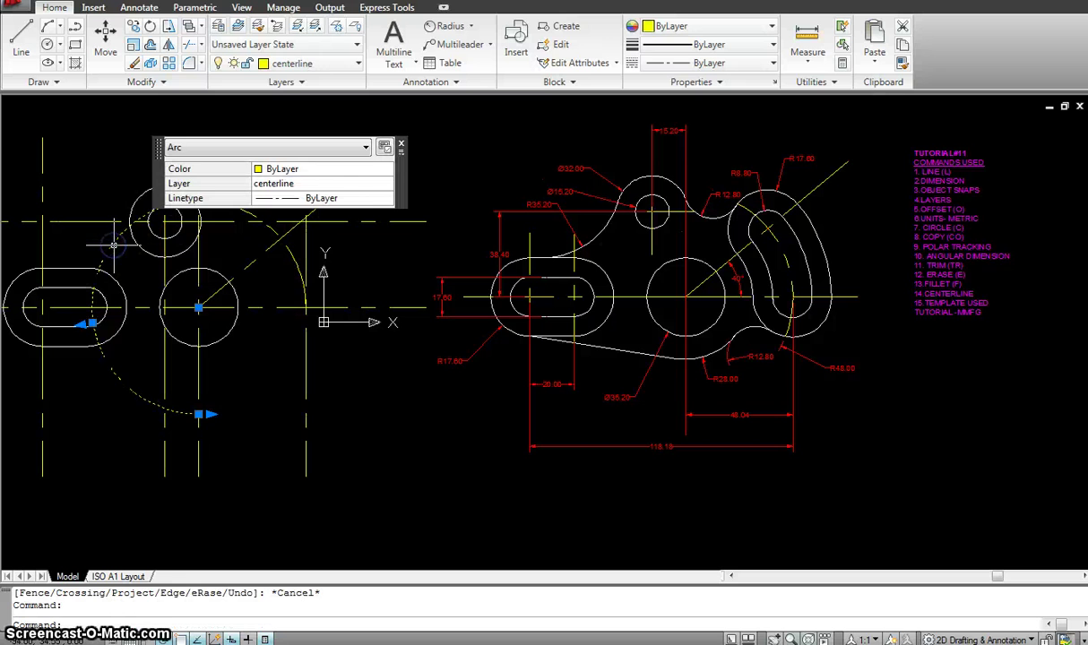
key("Delete")
middle_click_drag(424, 196, 446, 199)
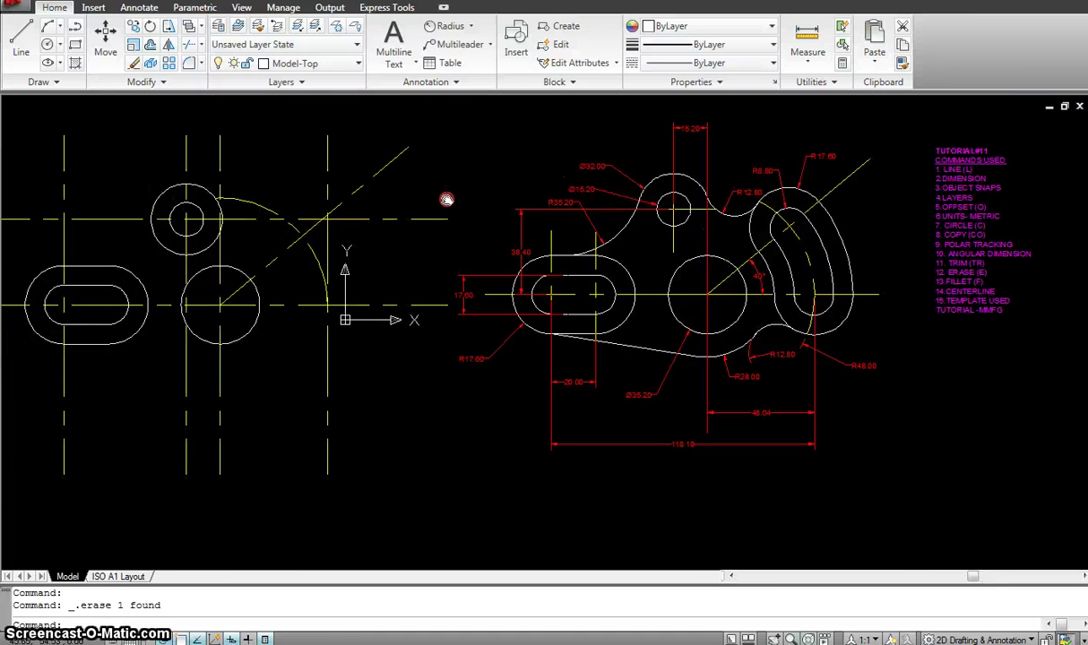
scroll(349, 285, "up", 3)
scroll(368, 298, "down", 2)
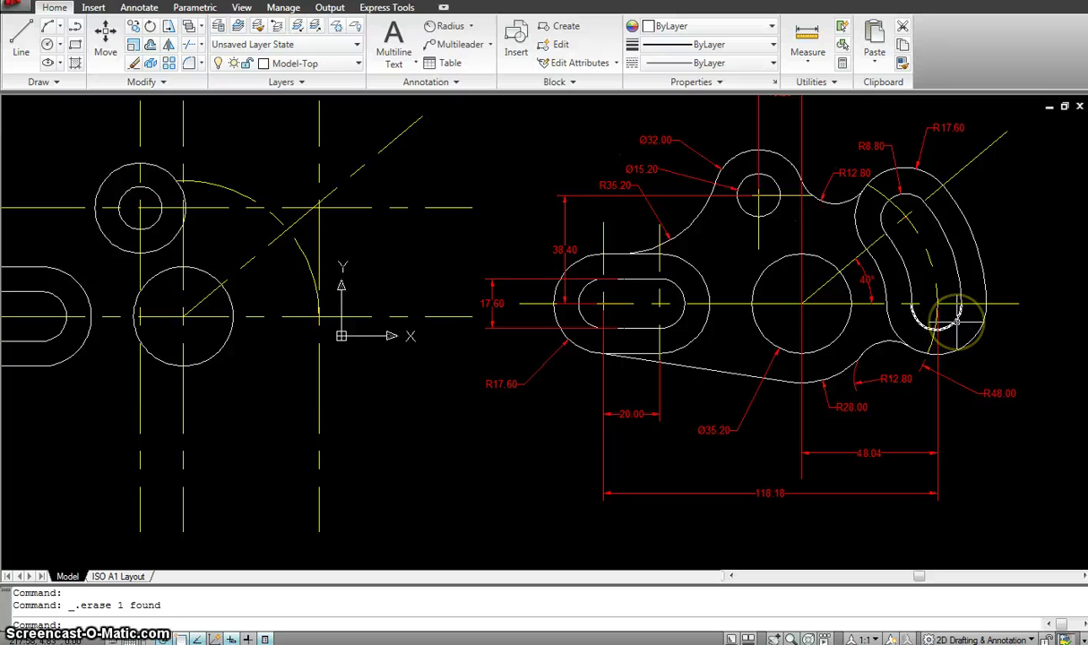
- Draw R8.8 and R17.6 circles sharing the centre where the R48 arc crosses the horizontal centreline
mouse_move(957, 318)
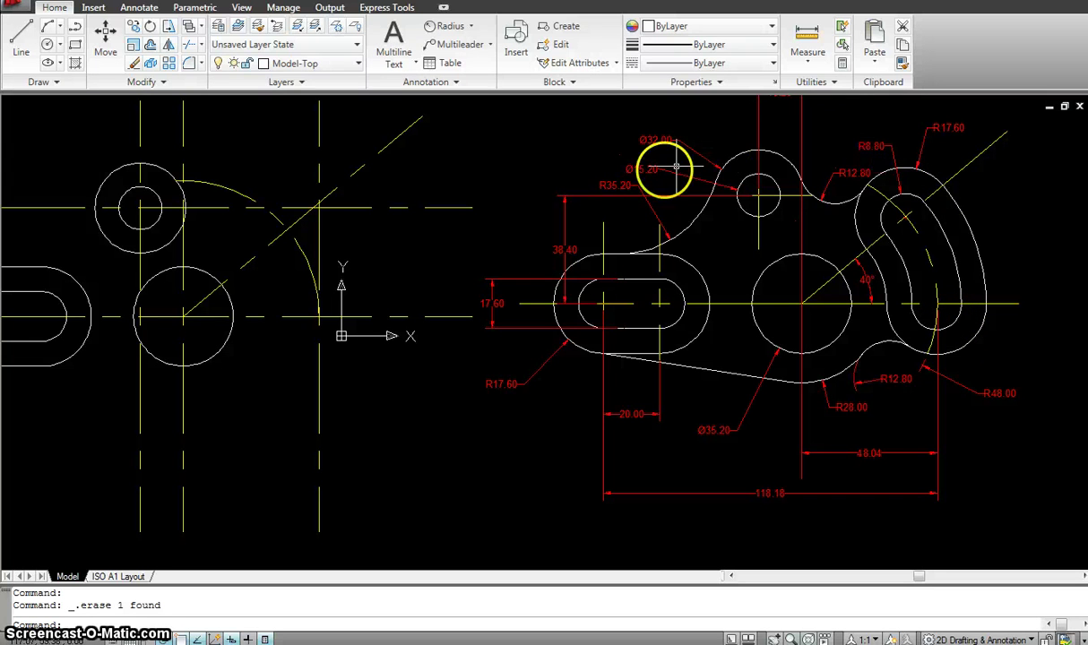
key("Escape")
key("Escape")
type("c")
key("Return")
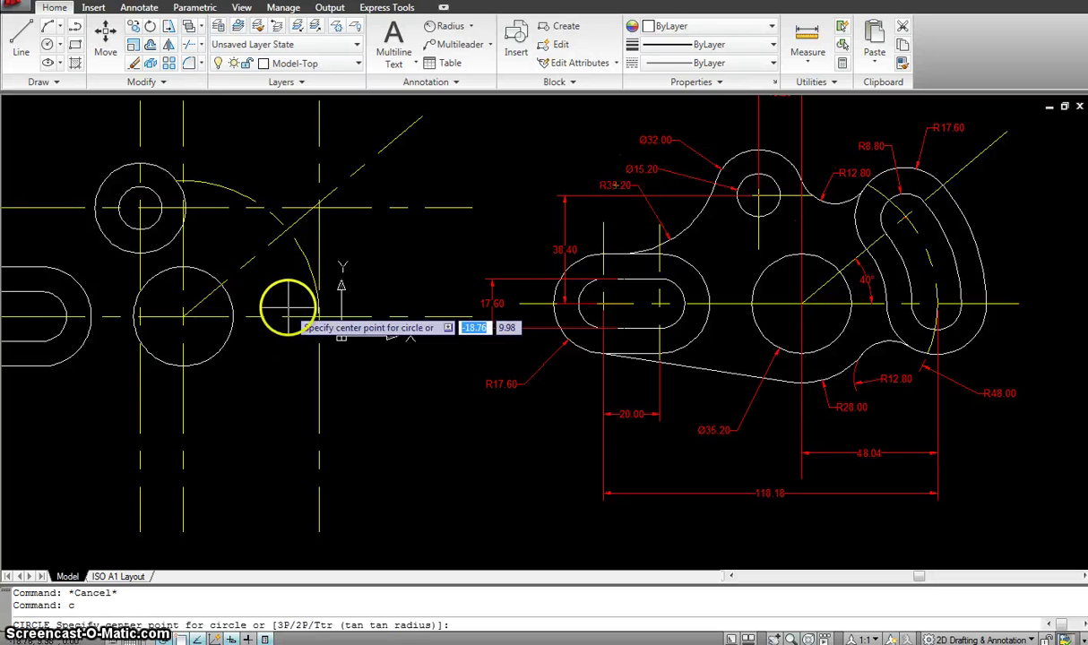
left_click(319, 316)
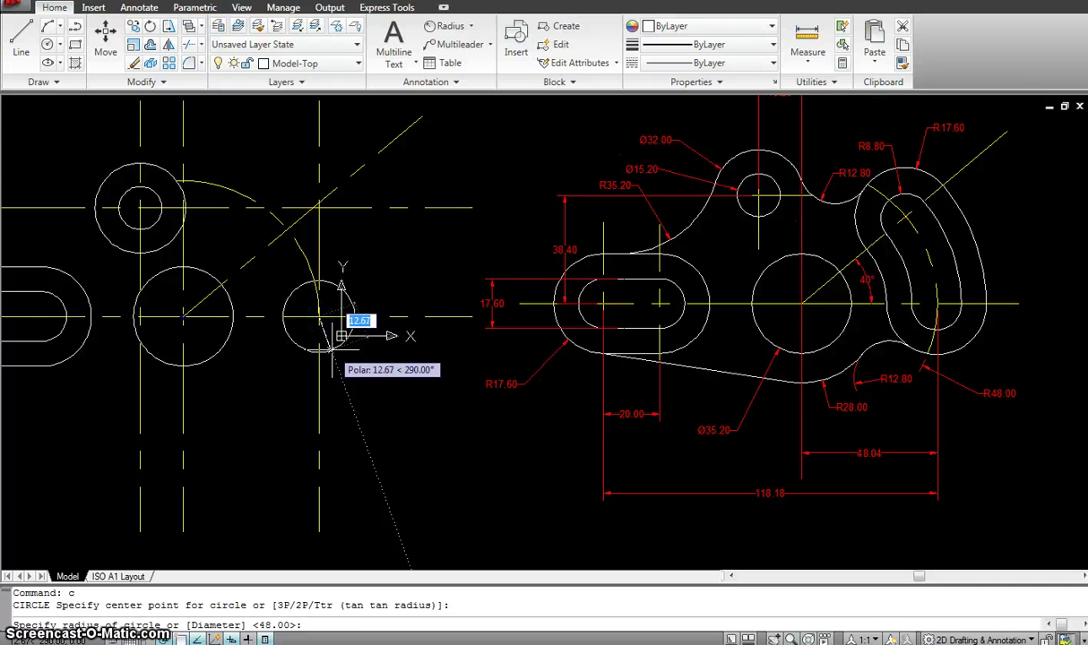
key("Return")
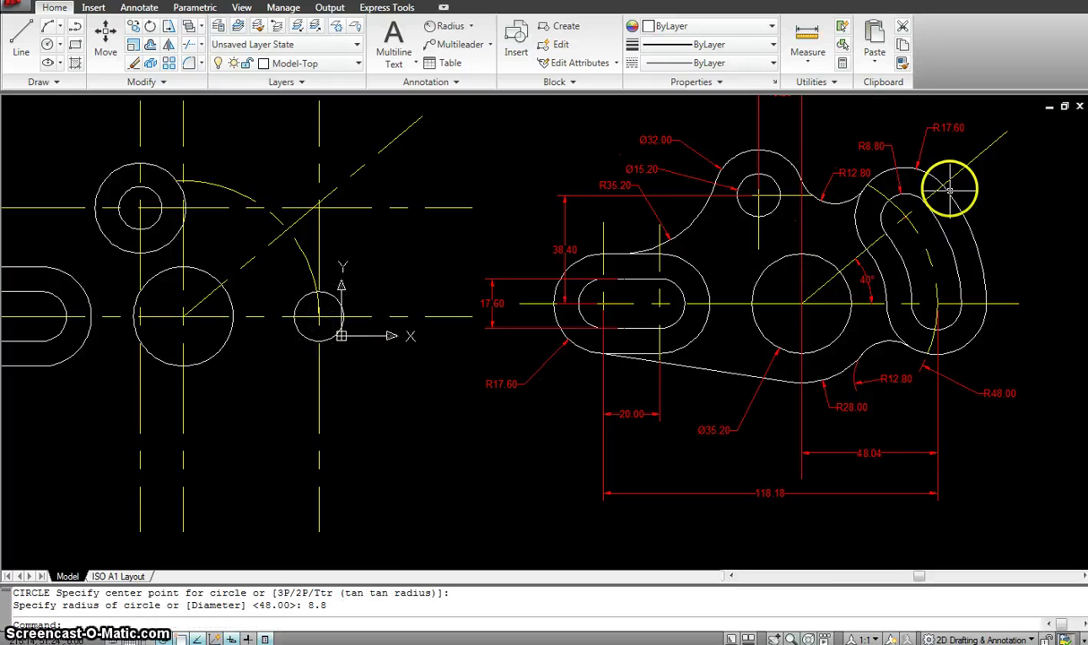
key("Return")
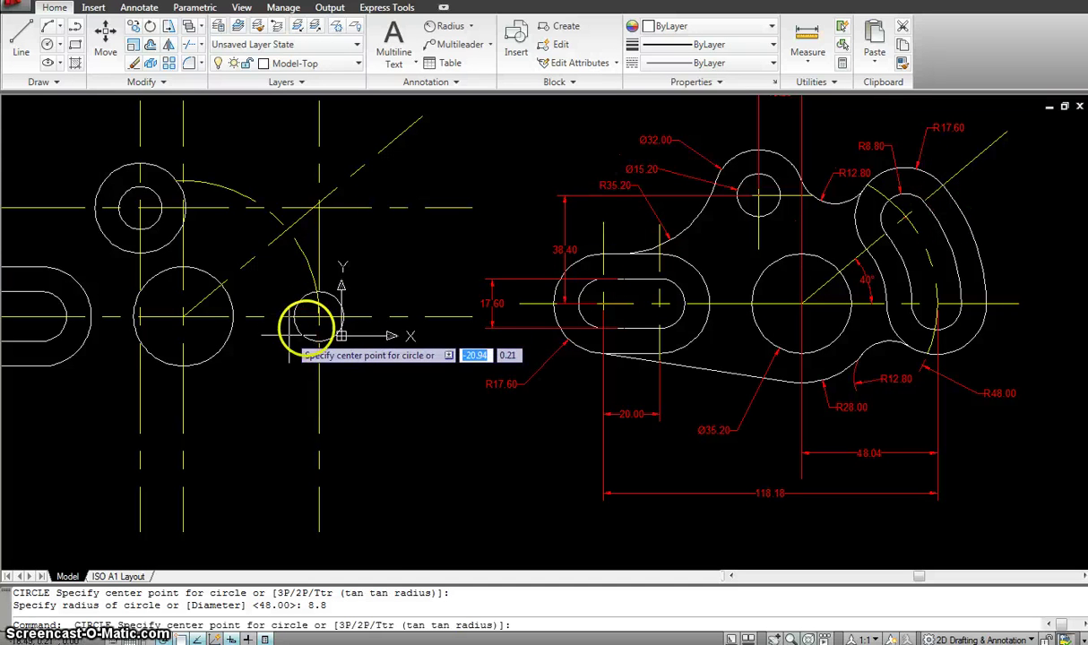
left_click(319, 316)
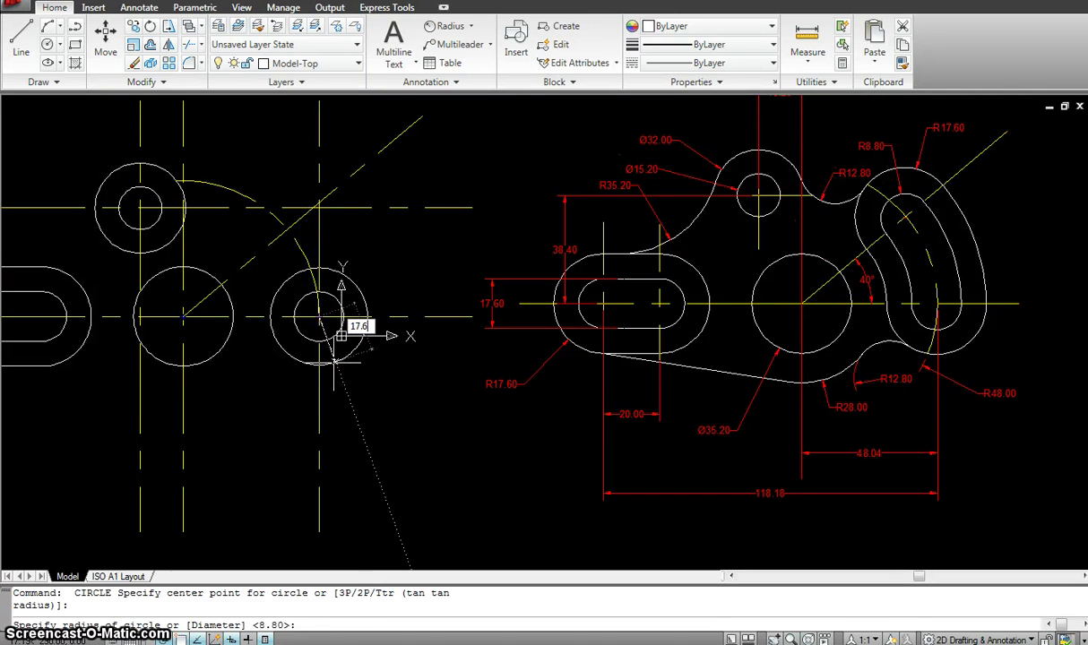
key("Return")
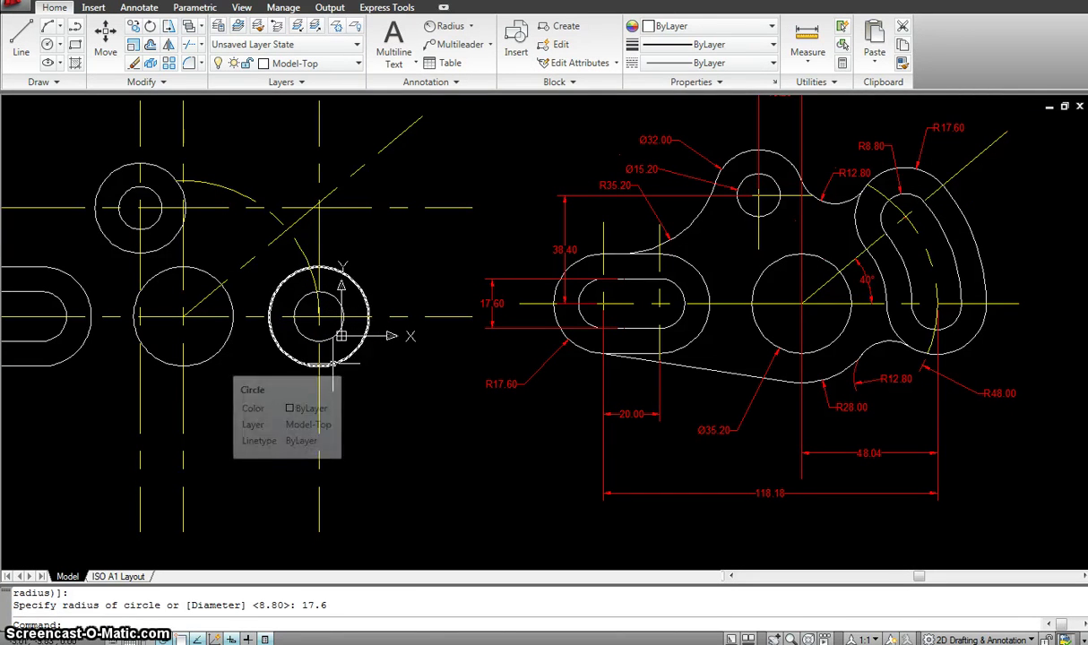
left_click(335, 288)
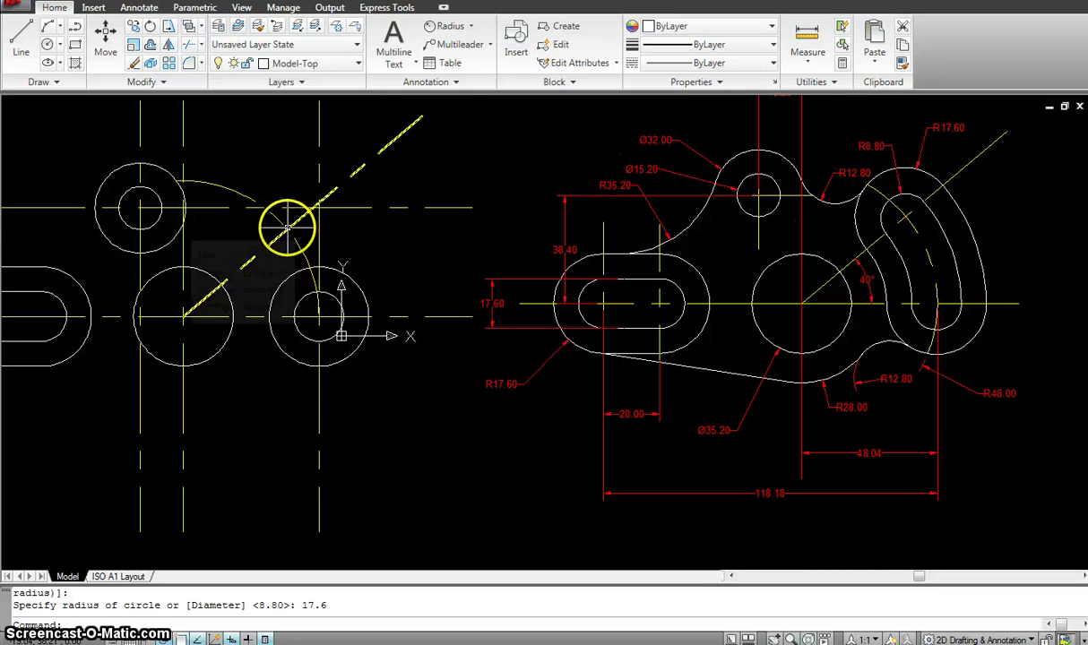
- Copy the R8.8/R17.6 circle pair from their centre to the R48 arc's crossing with the 40° line
type("co")
key("Return")
left_click(291, 303)
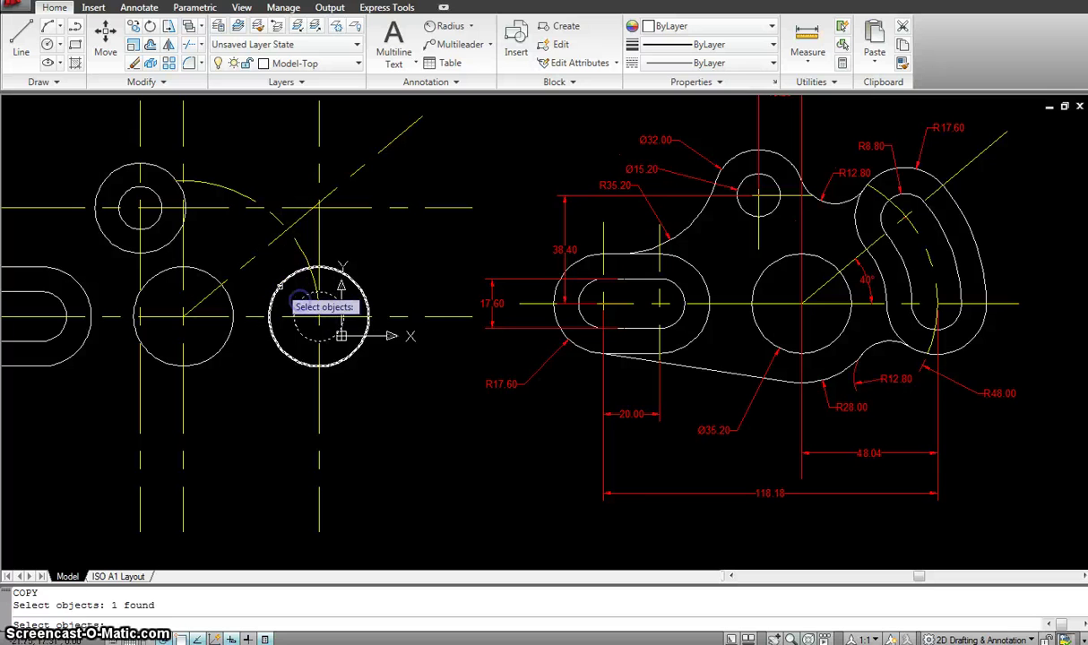
left_click(279, 297)
key("Return")
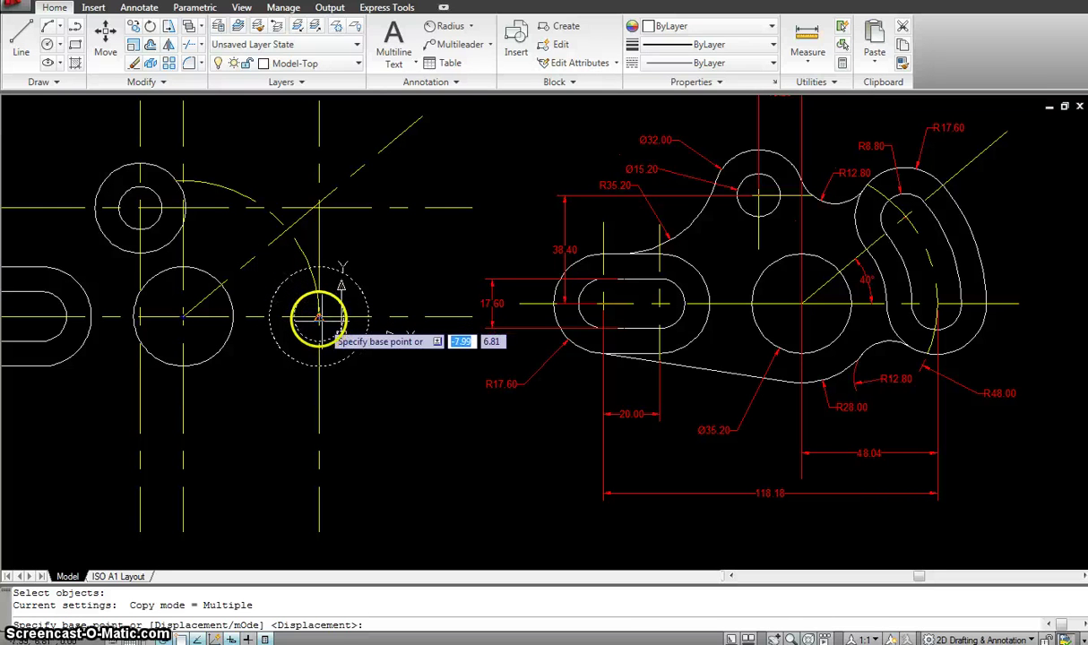
left_click(319, 316)
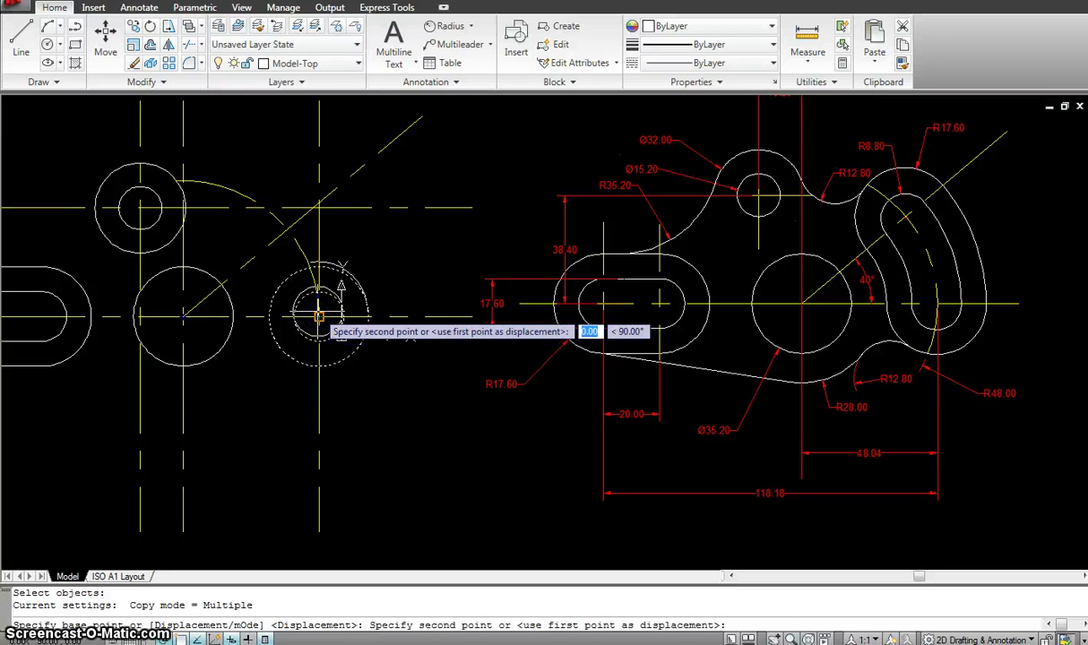
left_click(287, 229)
left_click(319, 286)
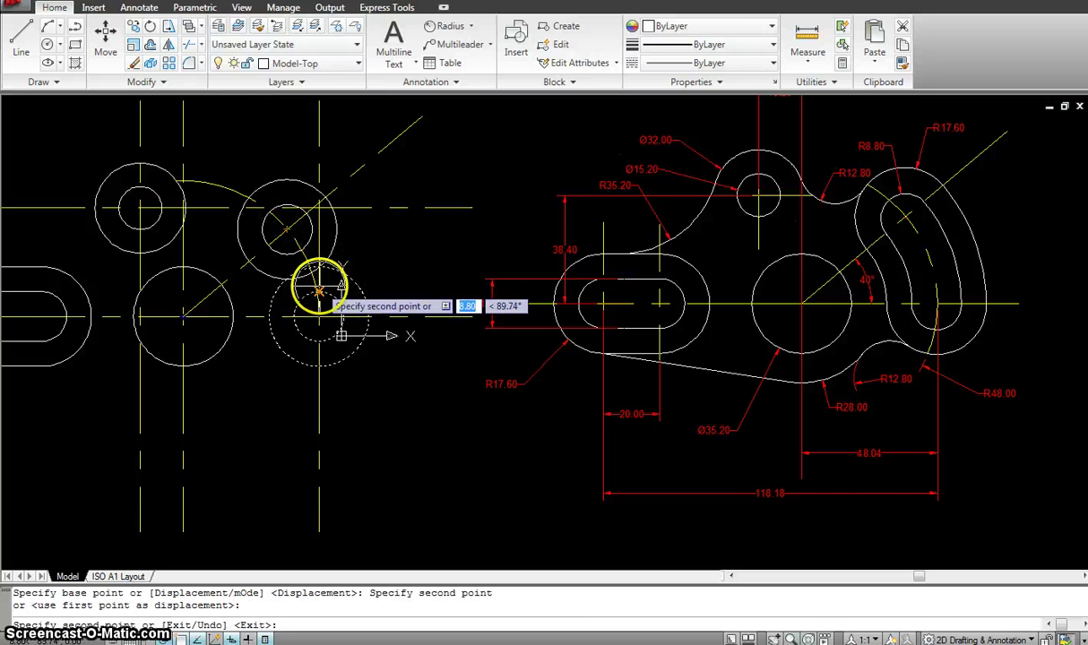
key("Return")
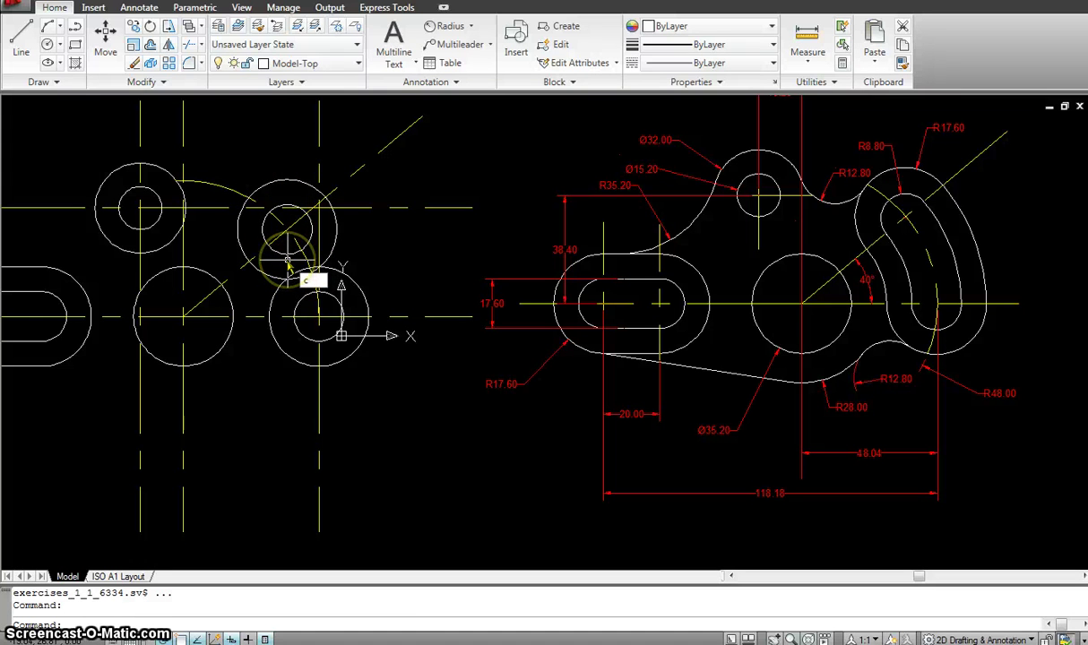
- Draw construction circles of radius 65.60, 56.80 and 39.20 centred on the central hole
type("c")
key("Return")
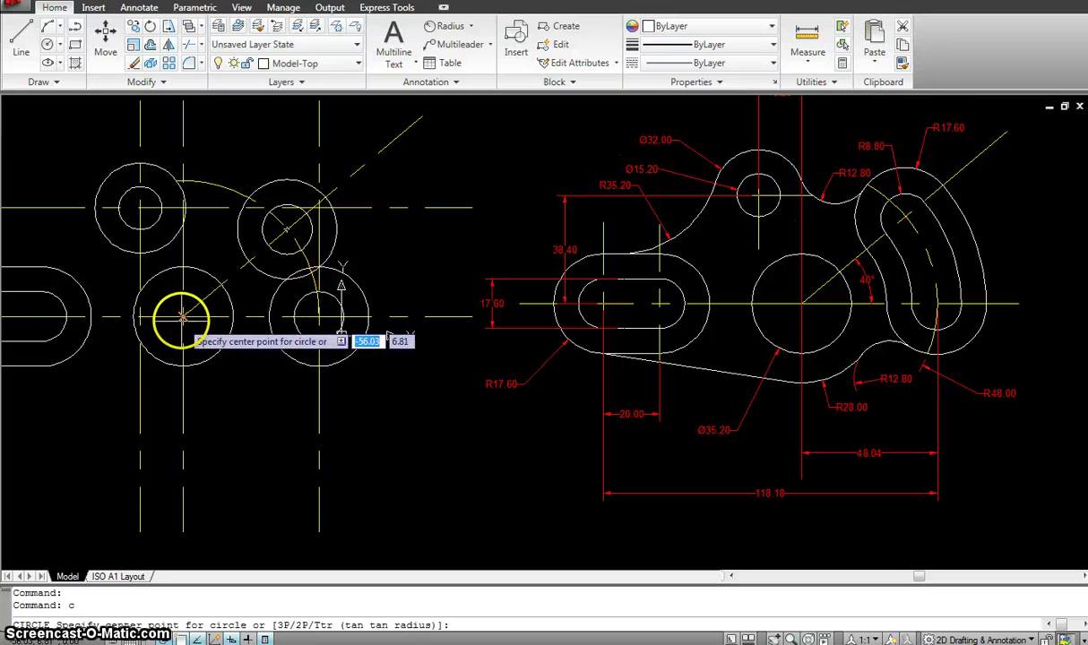
left_click(183, 316)
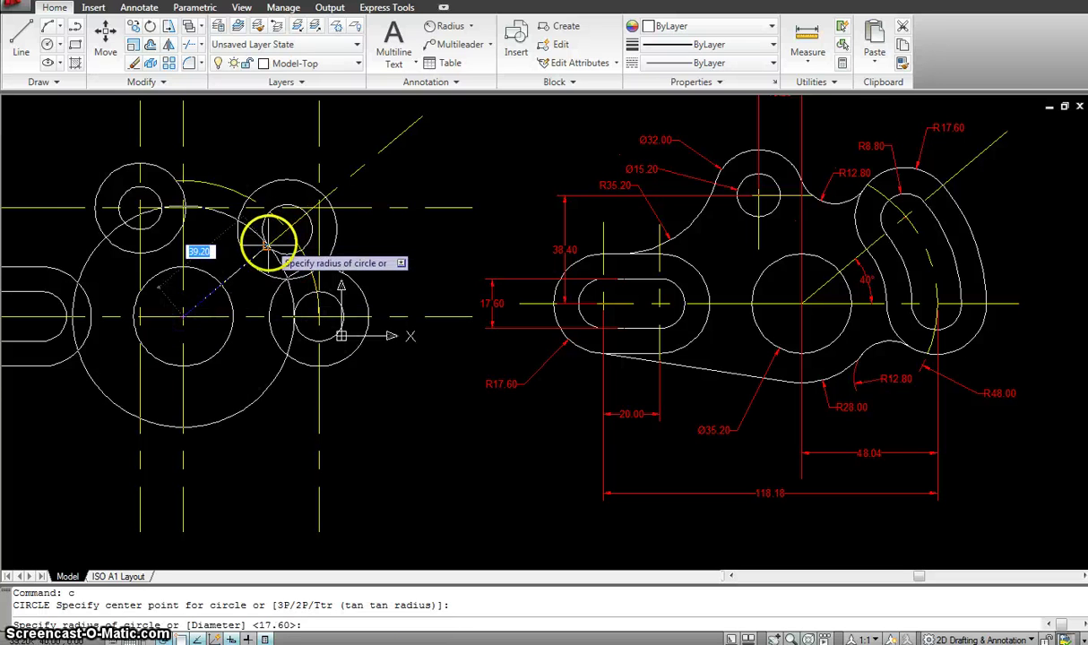
left_click(324, 195)
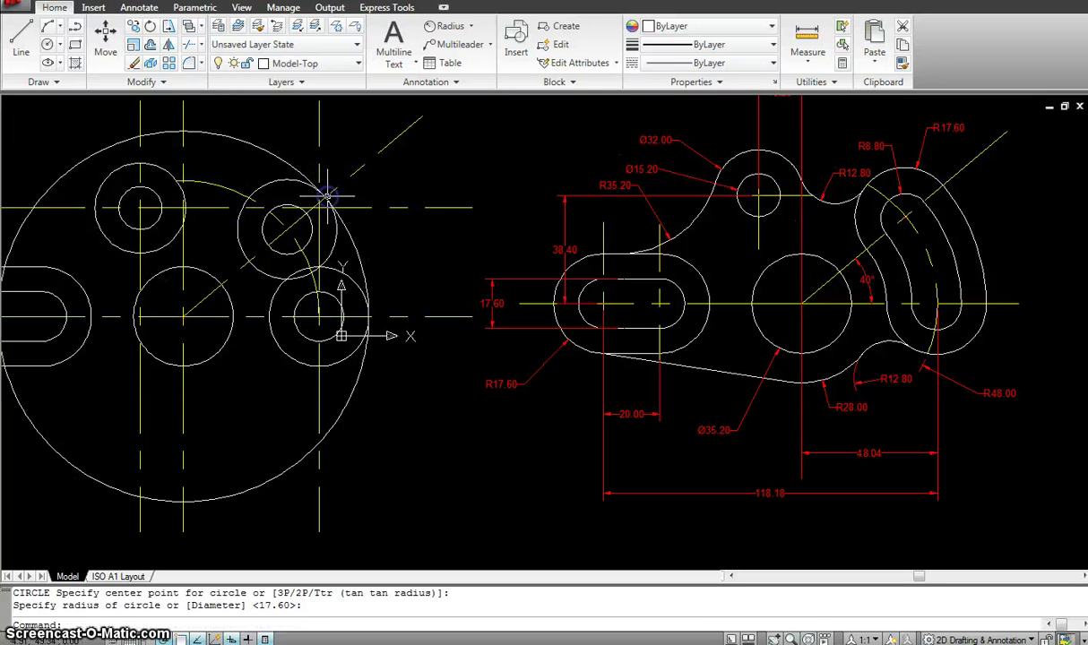
key("Return")
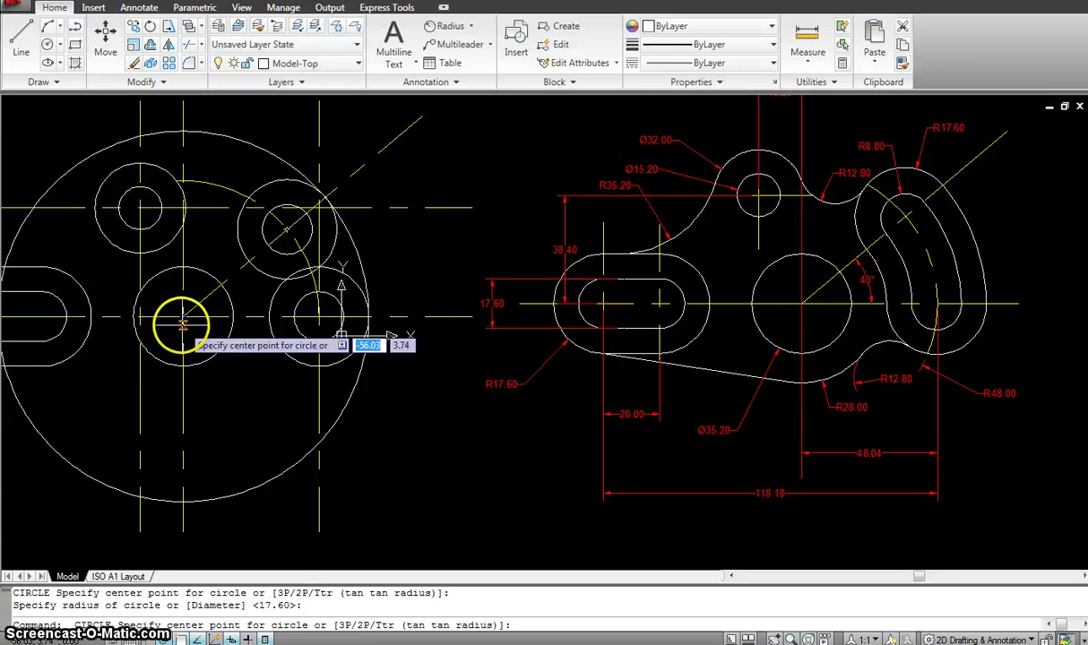
left_click(182, 317)
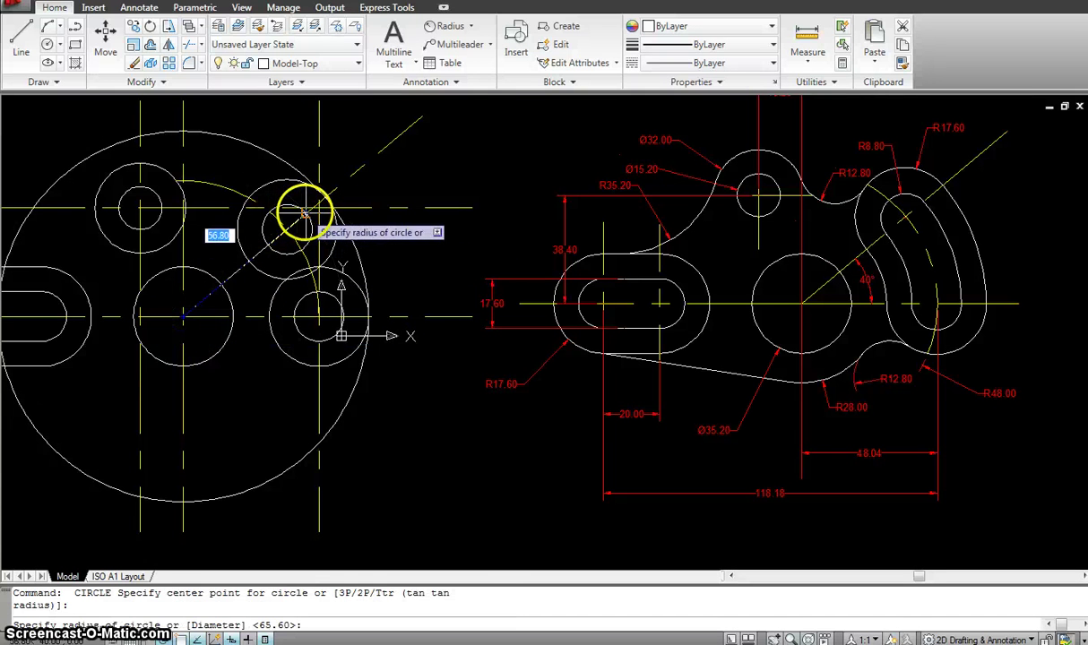
left_click(206, 303)
key("Return")
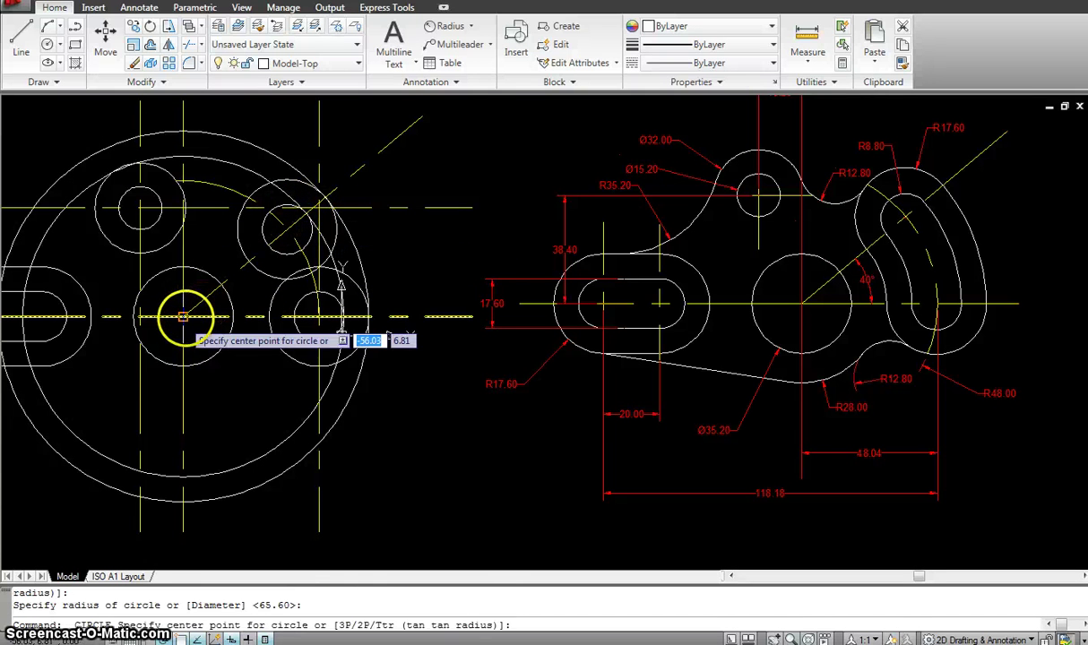
left_click(183, 313)
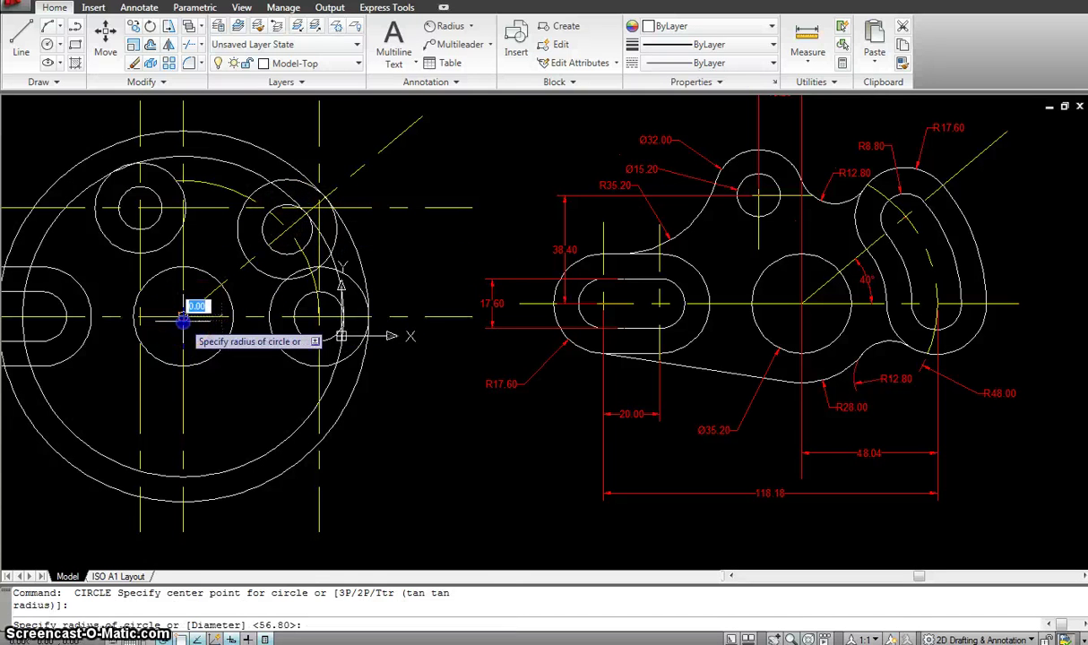
left_click(268, 244)
key("Return")
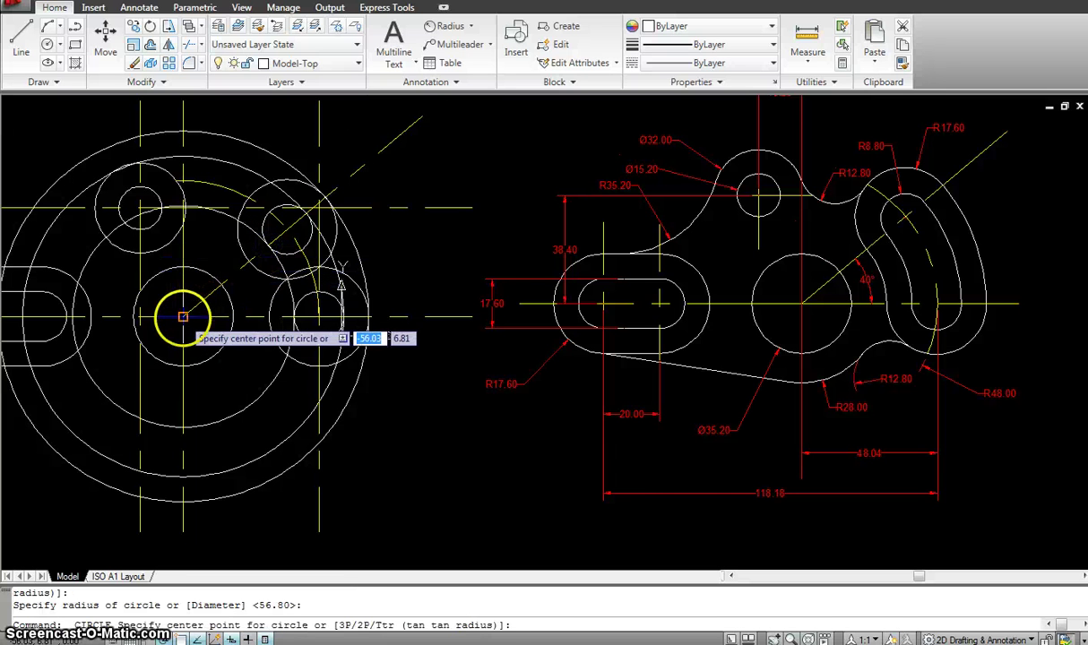
left_click(183, 314)
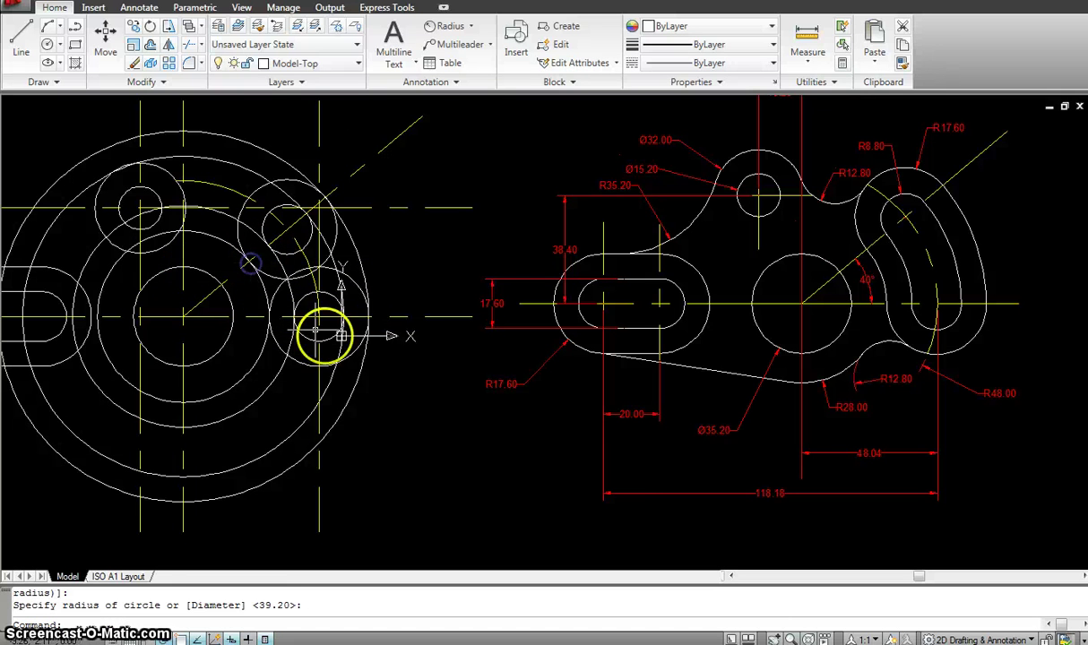
key("Escape")
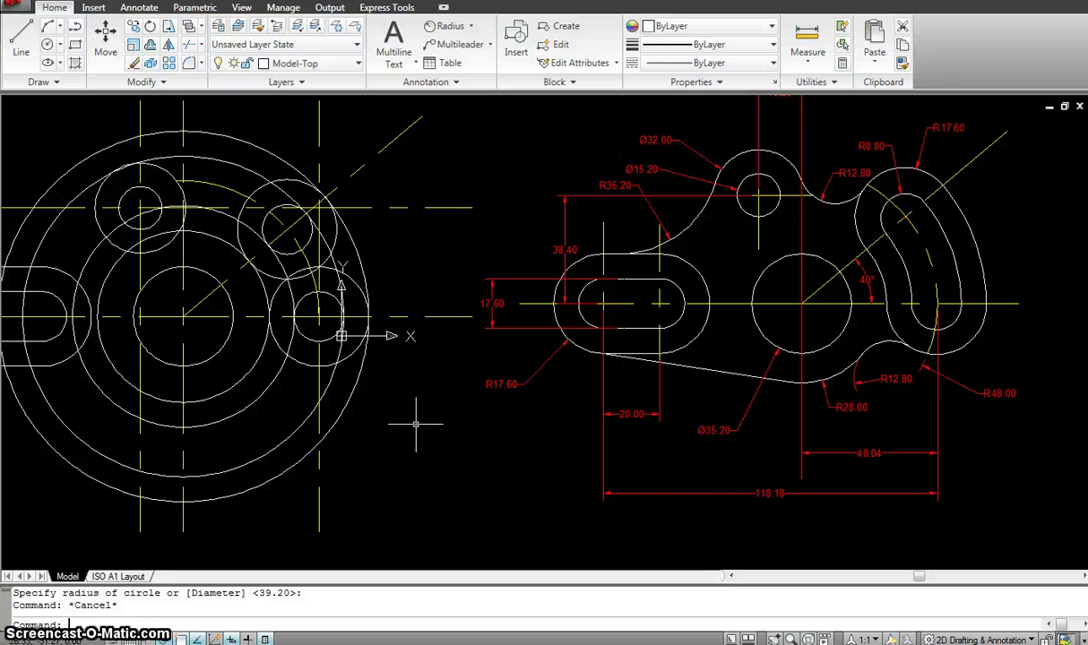
- Trim the construction circles around the link against the left drawing's geometry
key("Return")
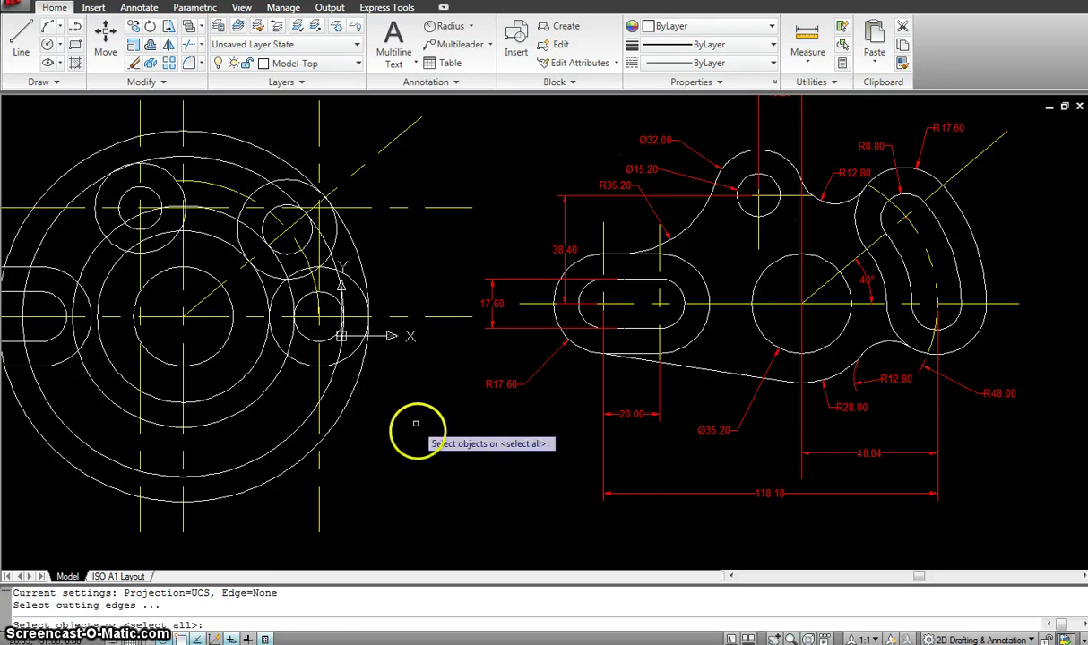
left_click(442, 459)
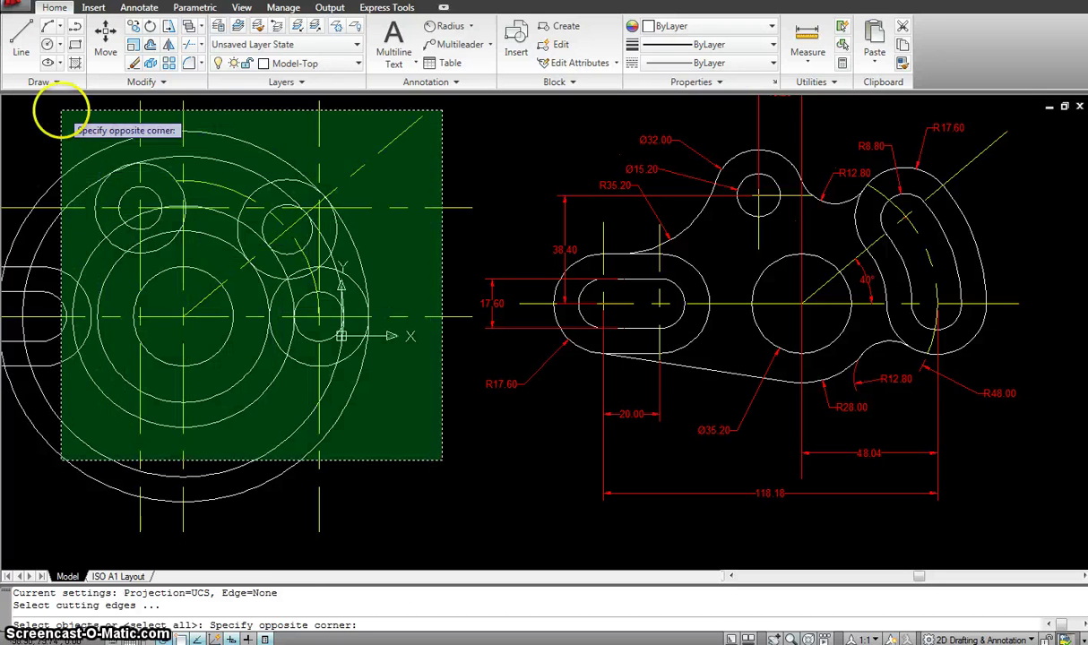
left_click(55, 106)
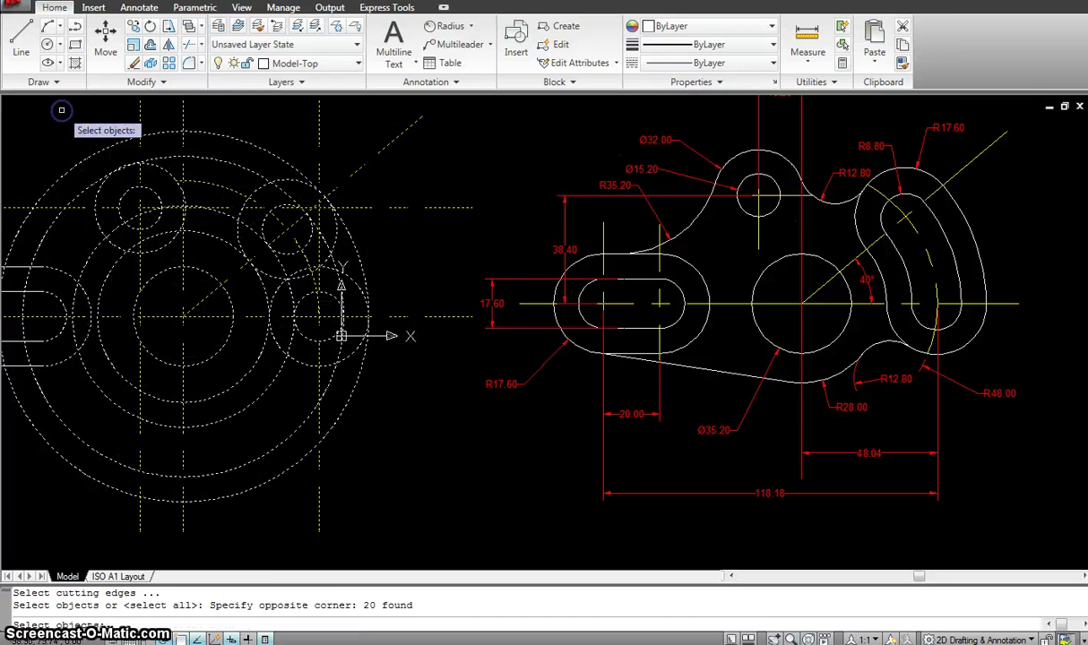
right_click(285, 146)
left_click(274, 155)
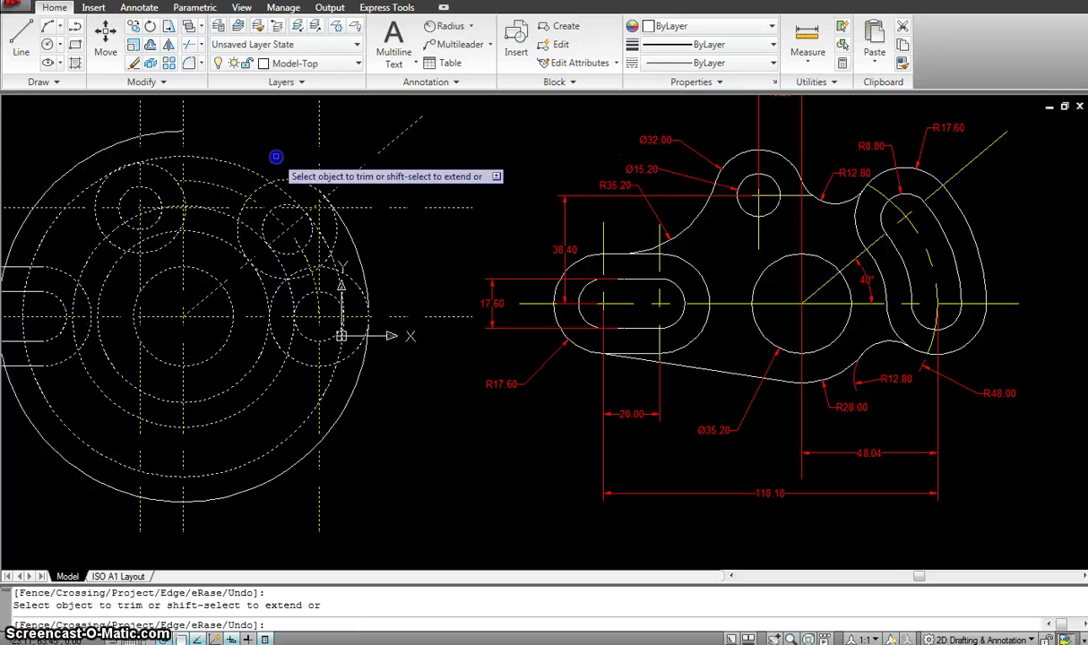
left_click(233, 190)
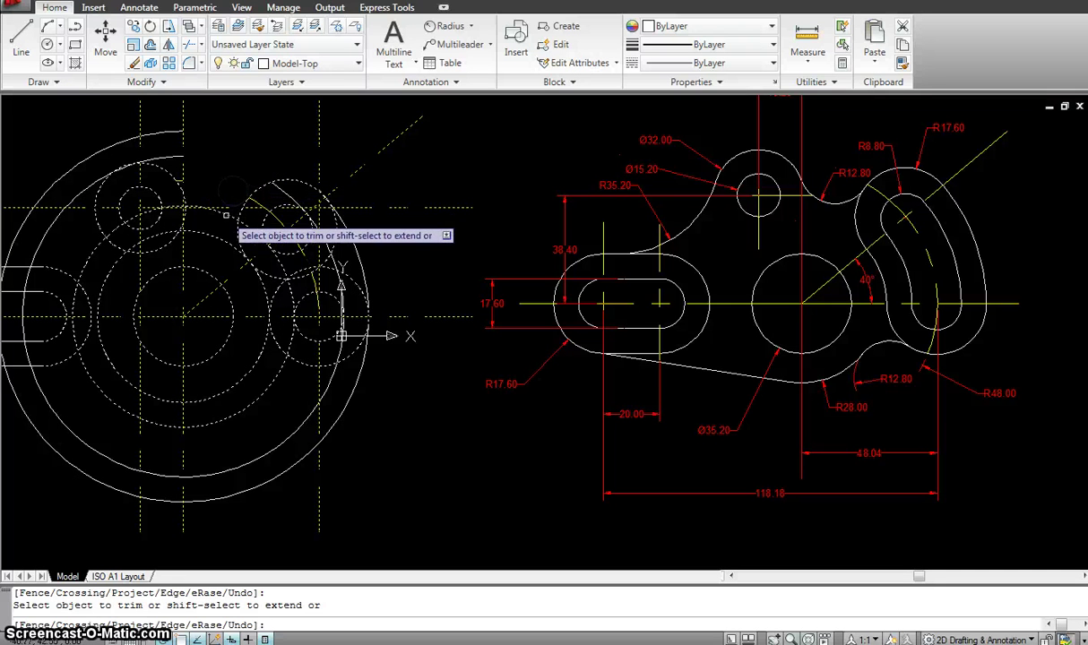
left_click(333, 322)
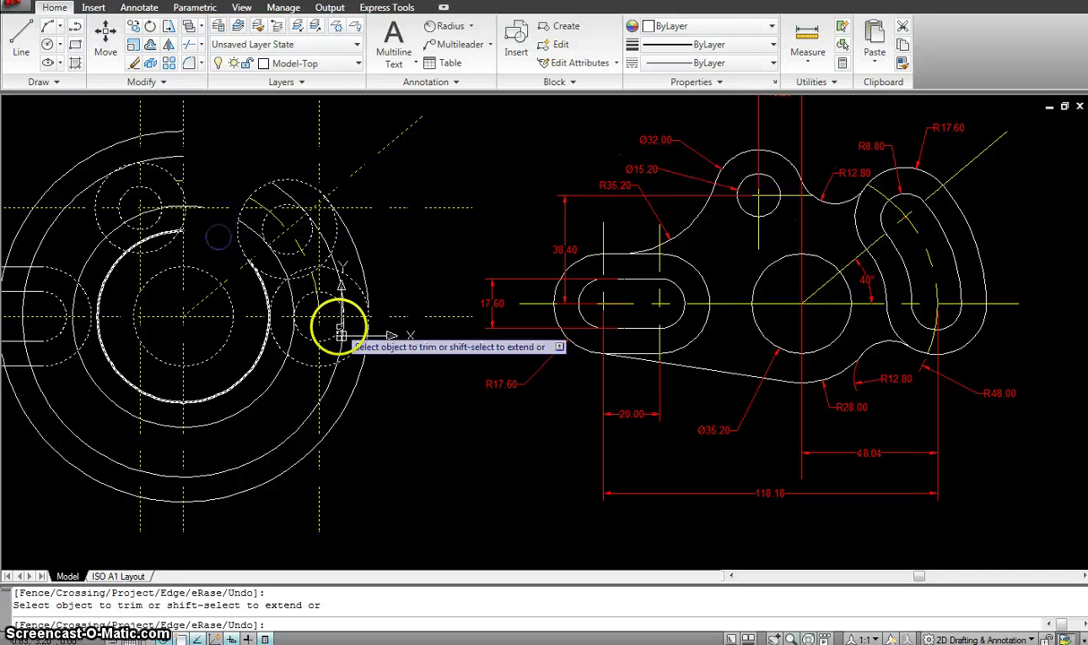
left_click(323, 362)
left_click(340, 382)
left_click(328, 379)
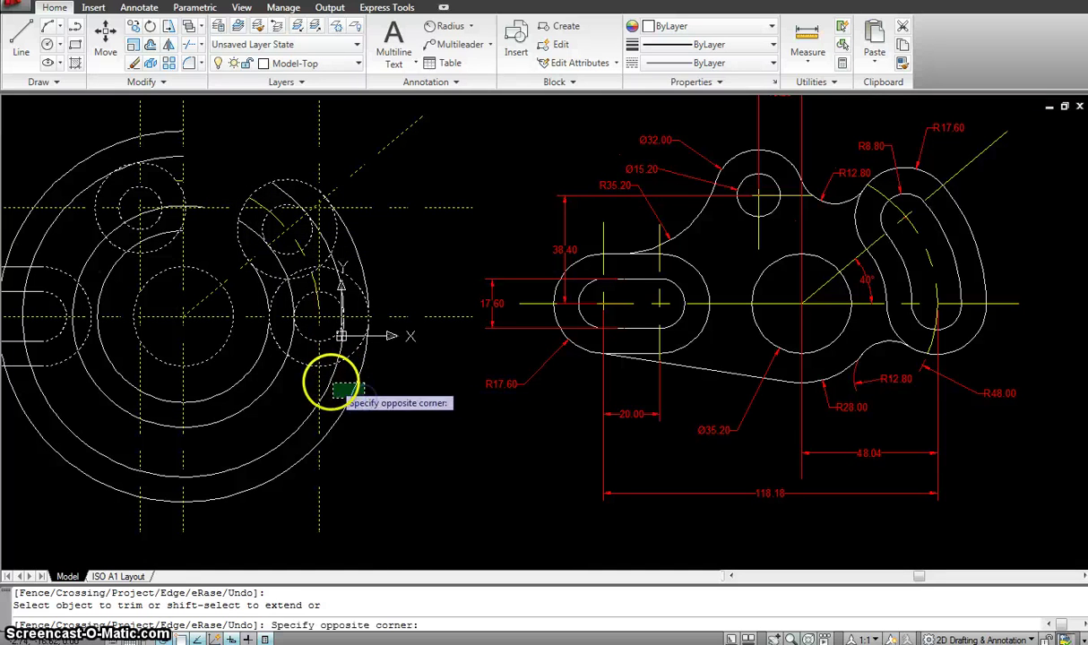
left_click(325, 373)
left_click(264, 401)
left_click(235, 372)
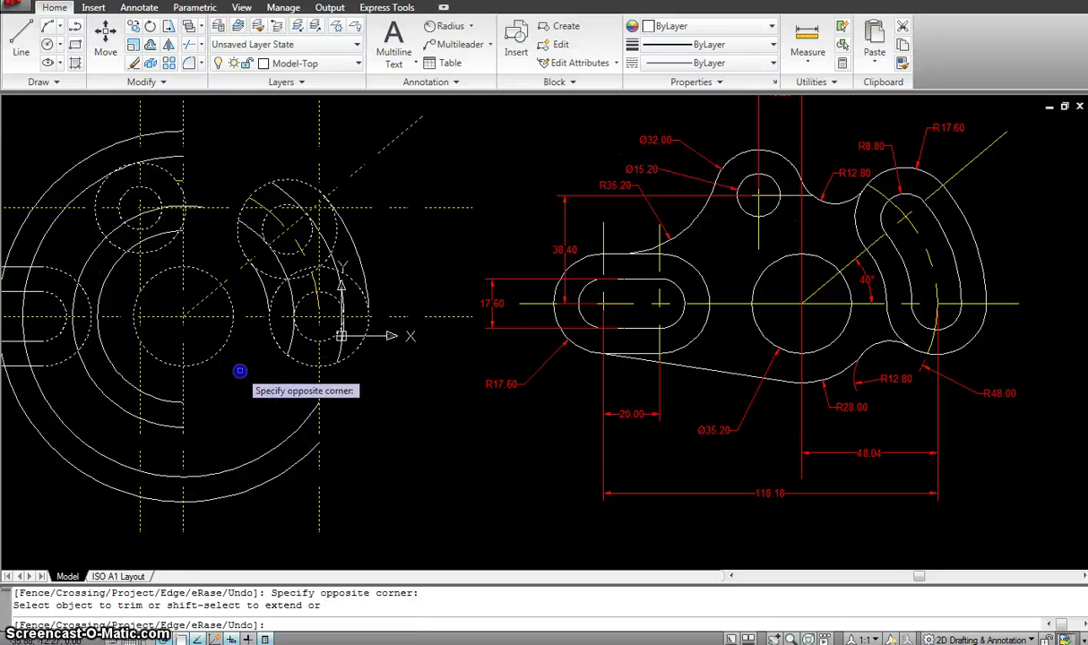
left_click(223, 356)
left_click(142, 306)
key("Escape")
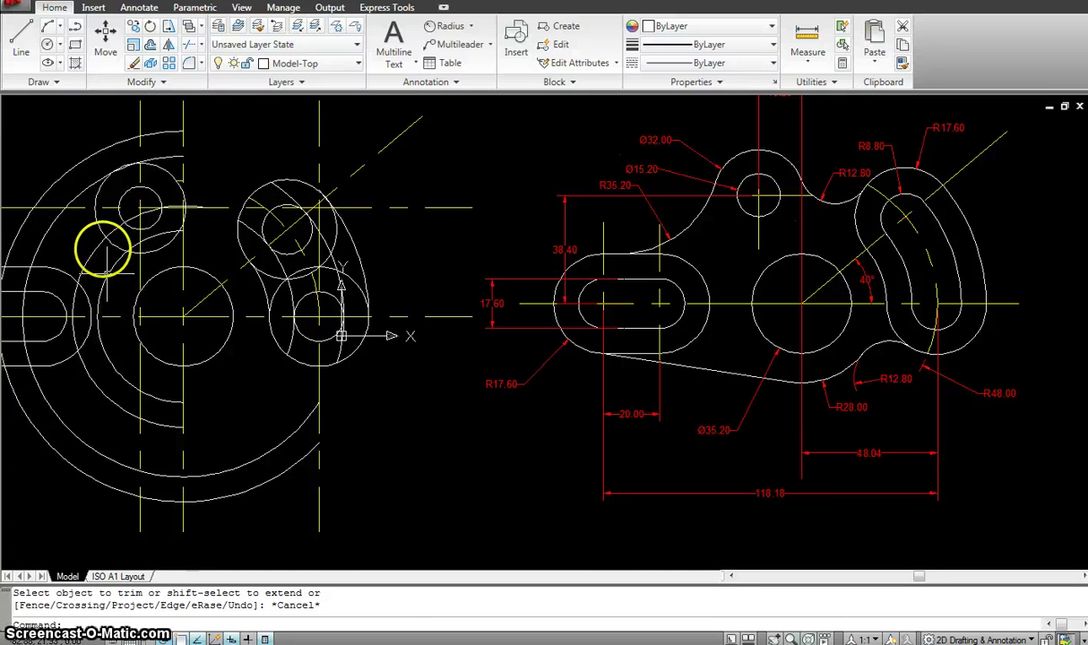
- Erase the leftover large construction circles and lines with E
type("e")
key("Return")
left_click(19, 229)
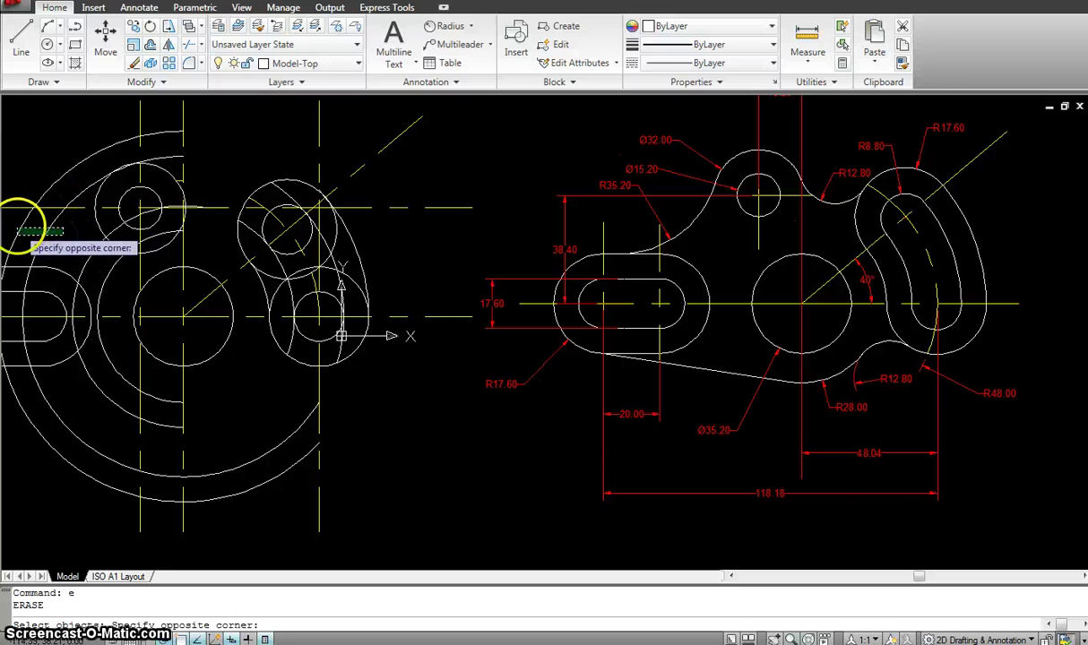
left_click(139, 280)
left_click(117, 274)
left_click(92, 260)
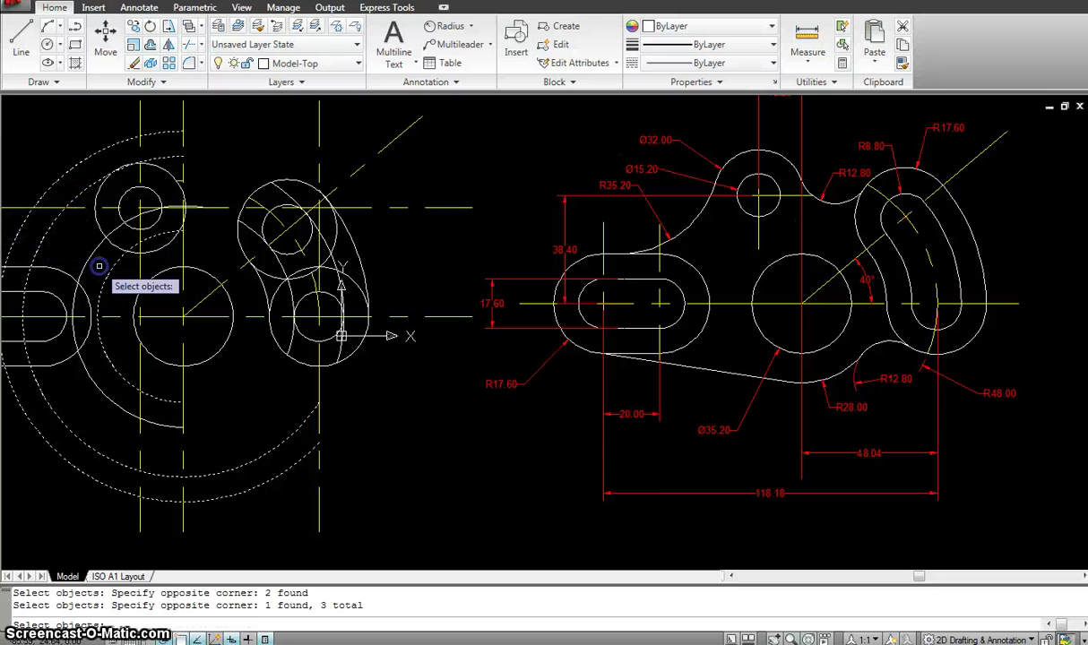
left_click(91, 260)
left_click(85, 242)
right_click(120, 284)
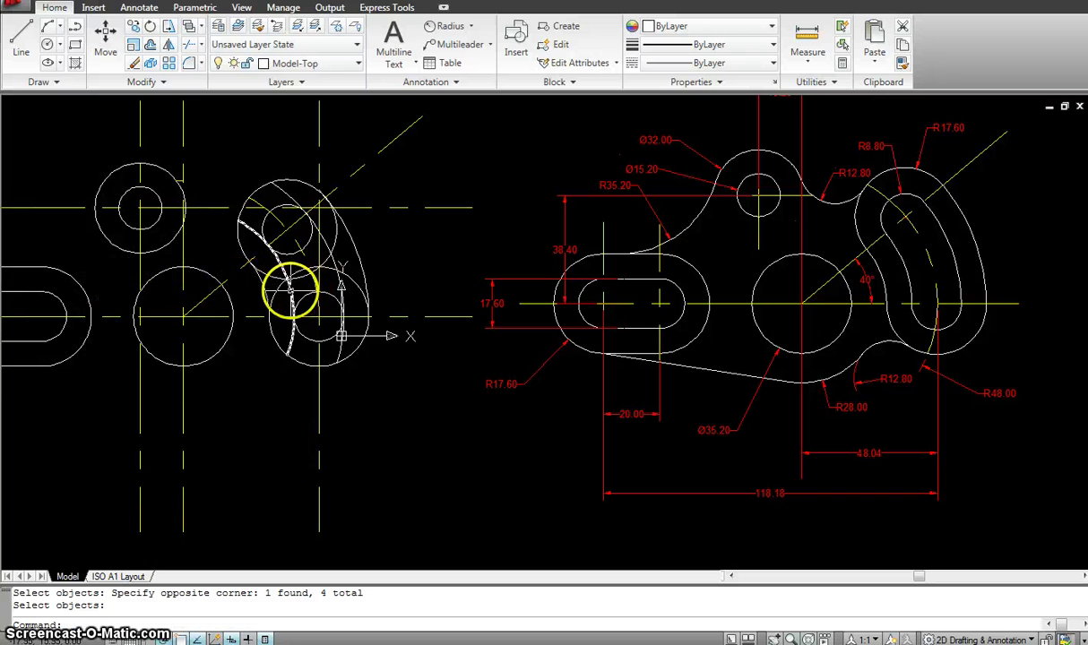
- Trim the slot's circles near the upper hole and lower circle
left_click(319, 301)
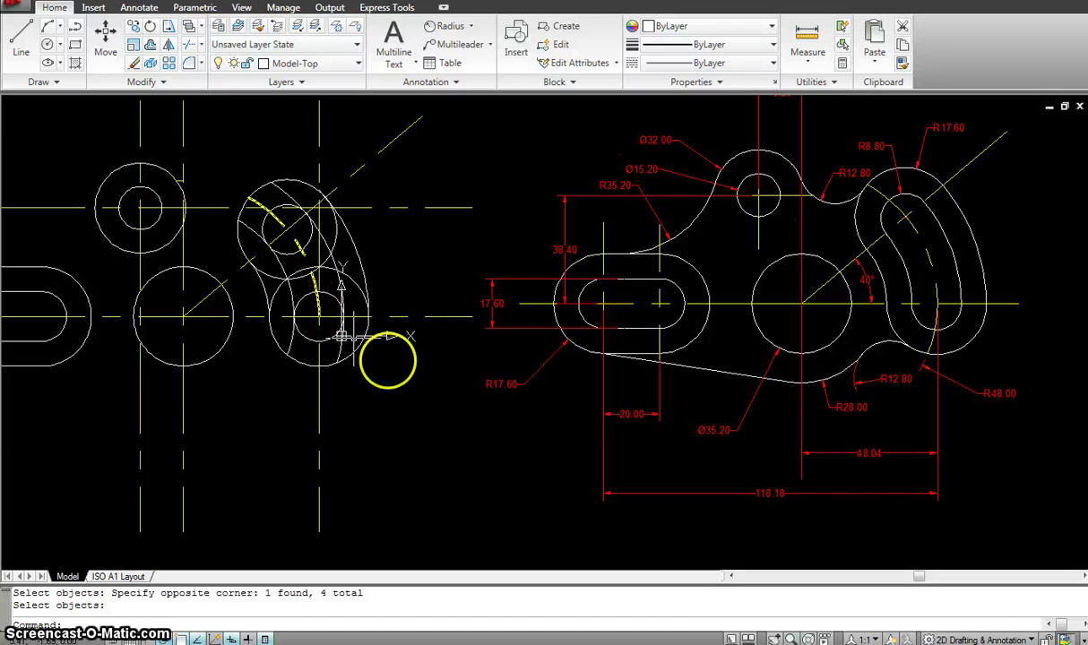
type("tr")
key("Return")
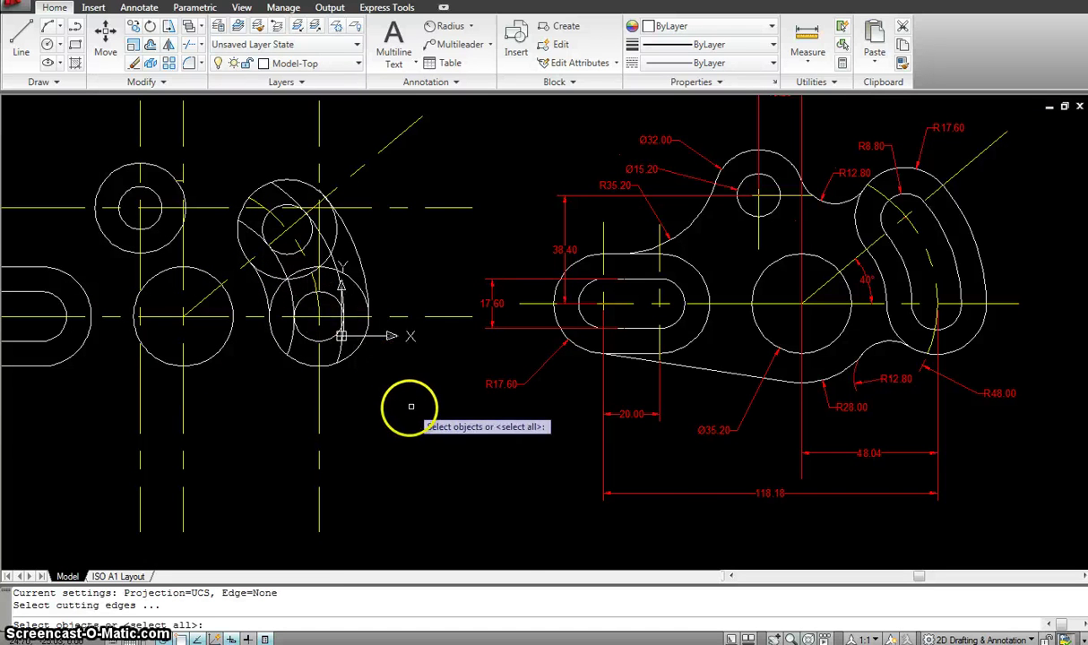
left_click(409, 408)
left_click(205, 155)
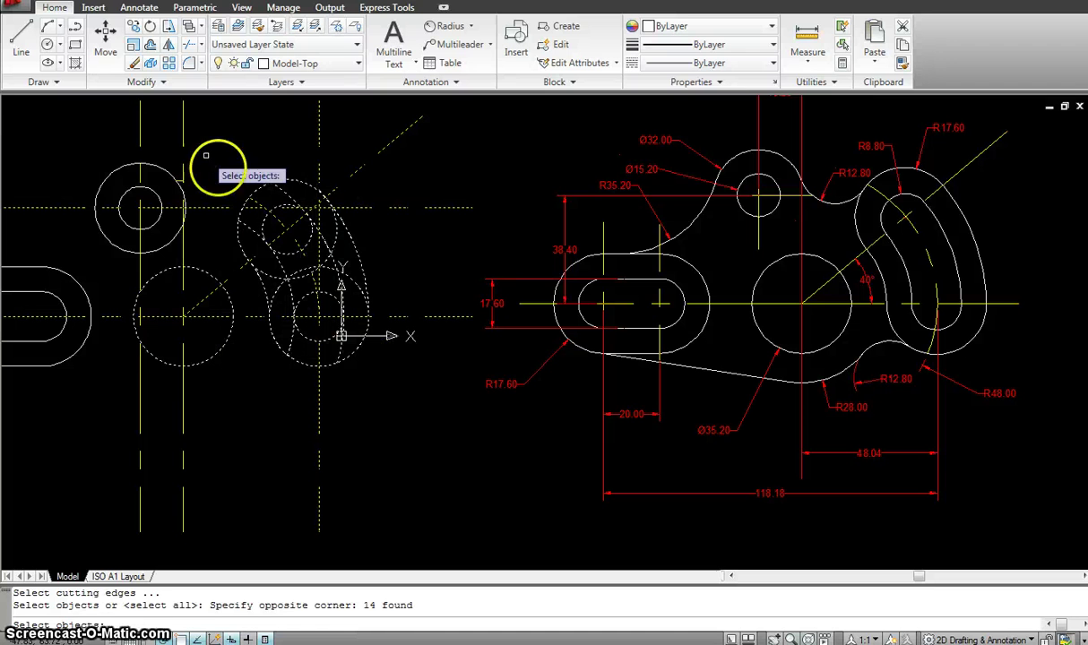
key("Return")
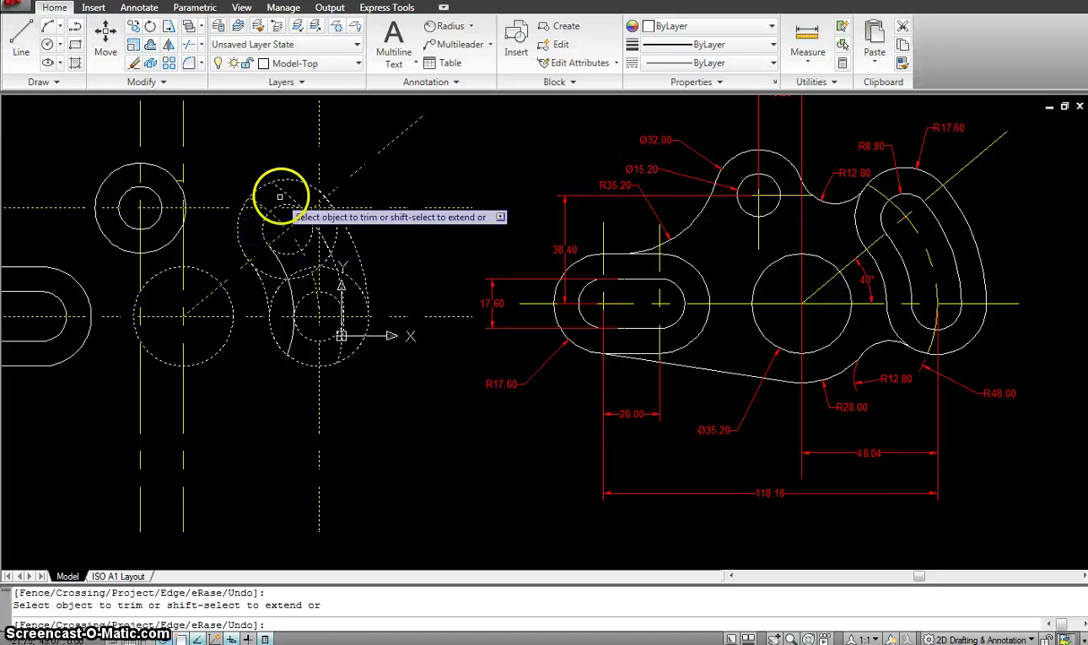
left_click(282, 193)
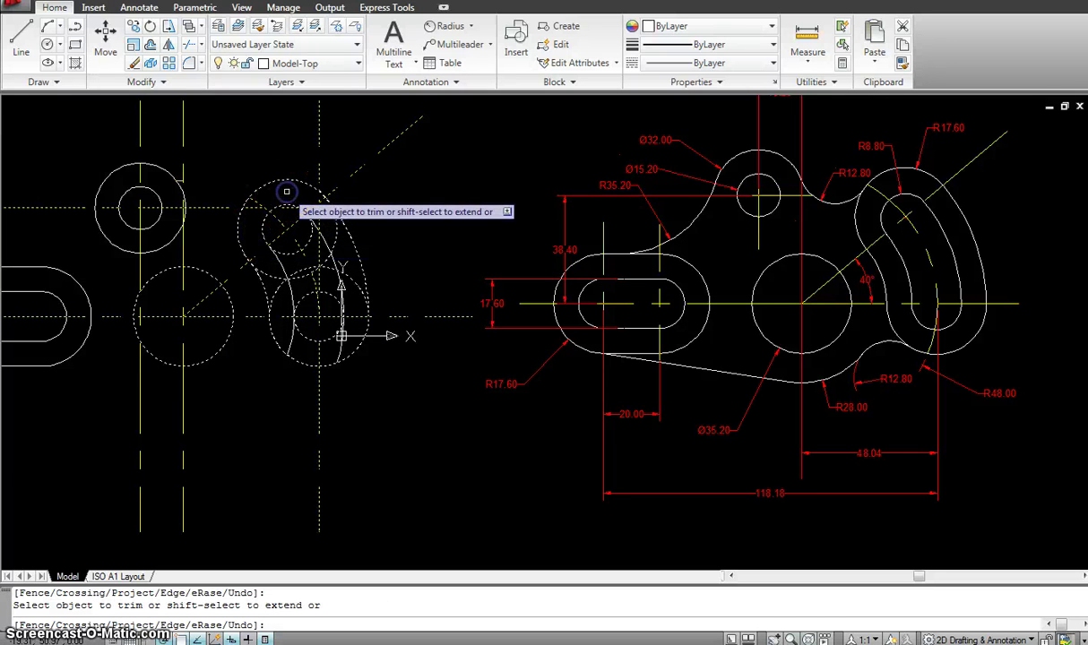
left_click(287, 332)
left_click(339, 349)
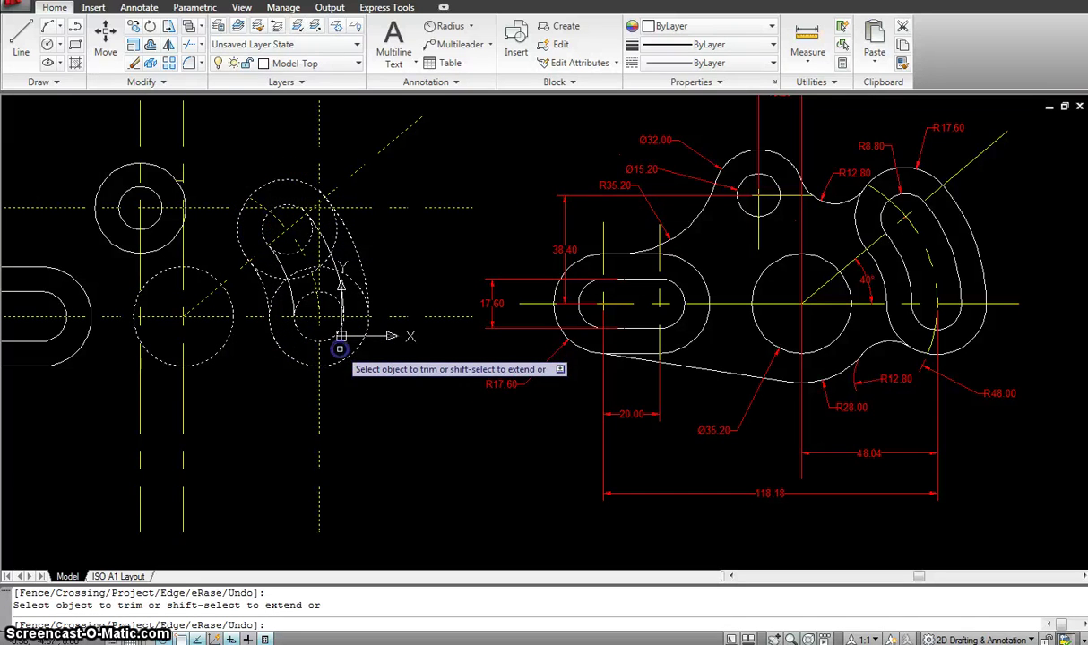
- Trim the remaining arc pieces to form the kidney-shaped slot outline
scroll(336, 267, "up", 2)
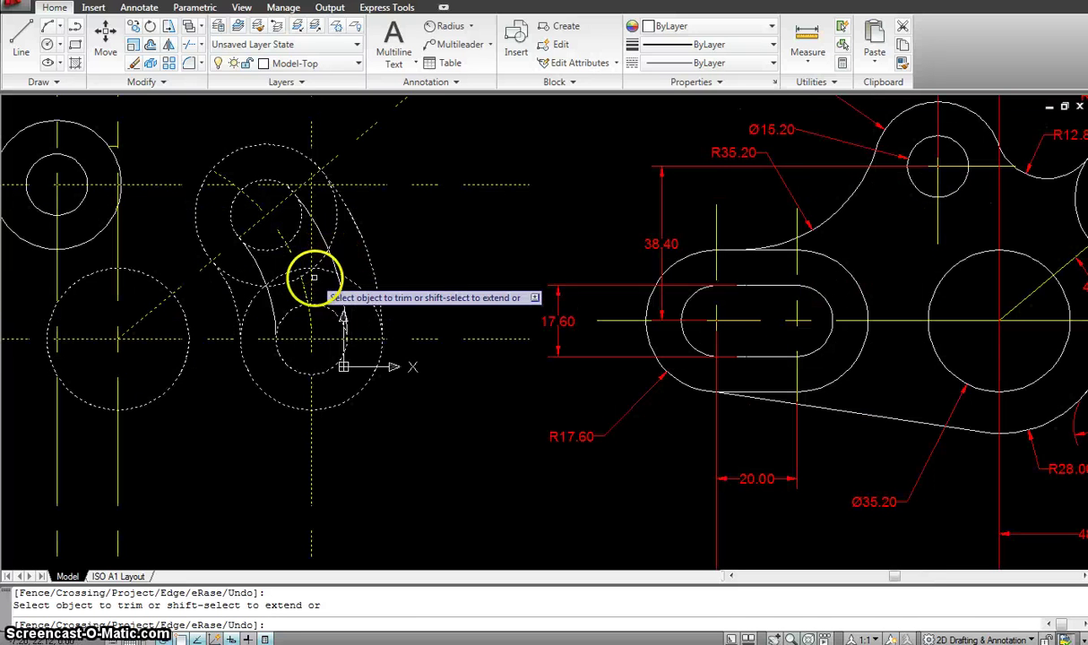
left_click(315, 250)
left_click(323, 262)
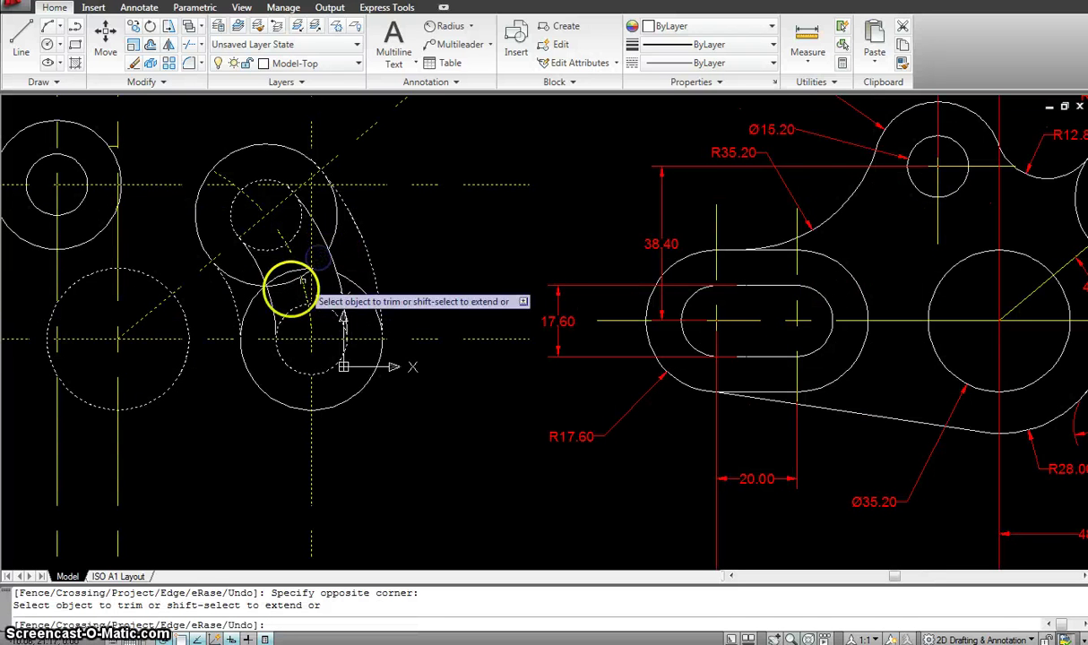
left_click(279, 276)
left_click(274, 272)
left_click(252, 285)
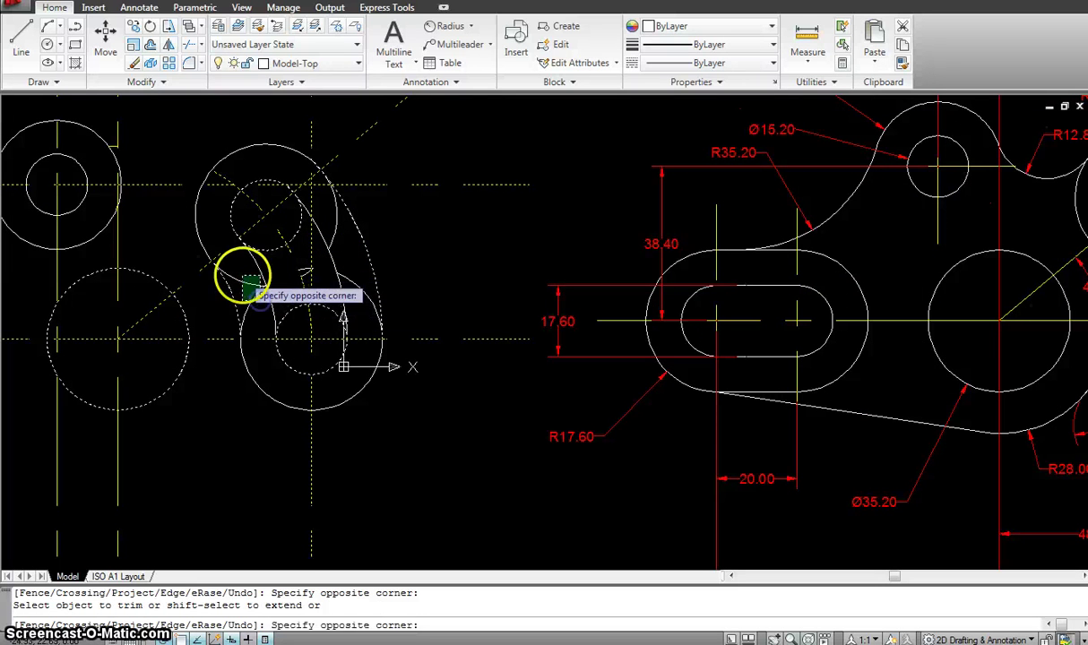
left_click(252, 277)
left_click(362, 257)
left_click(355, 286)
left_click(336, 242)
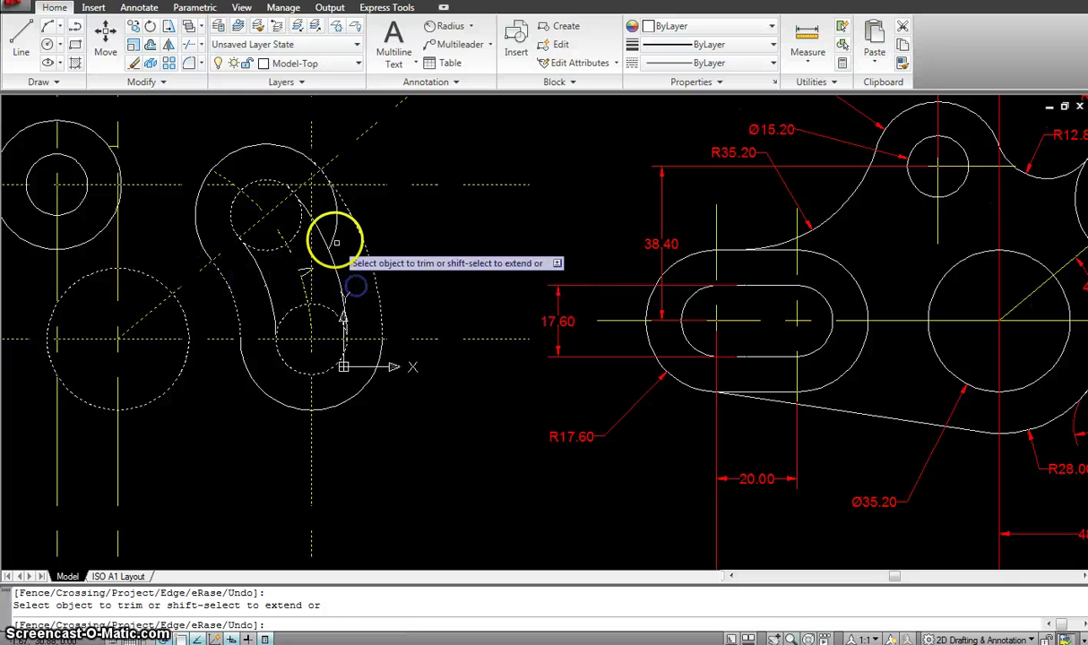
key("Escape")
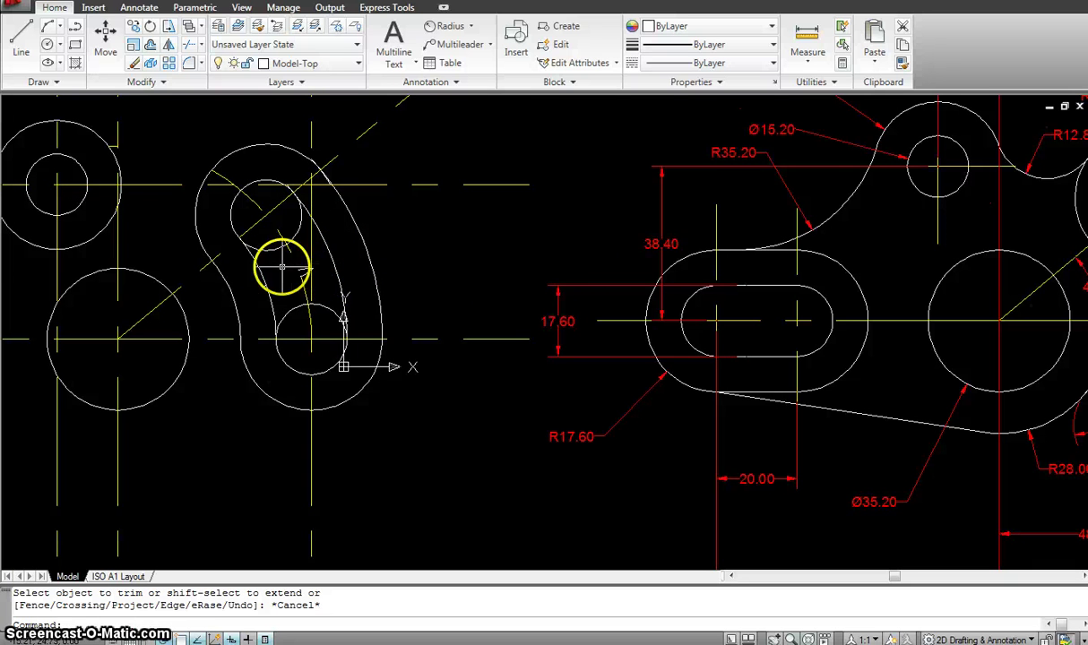
- Delete the small leftover arcs inside the slot
left_click(286, 268)
left_click(278, 281)
key("Delete")
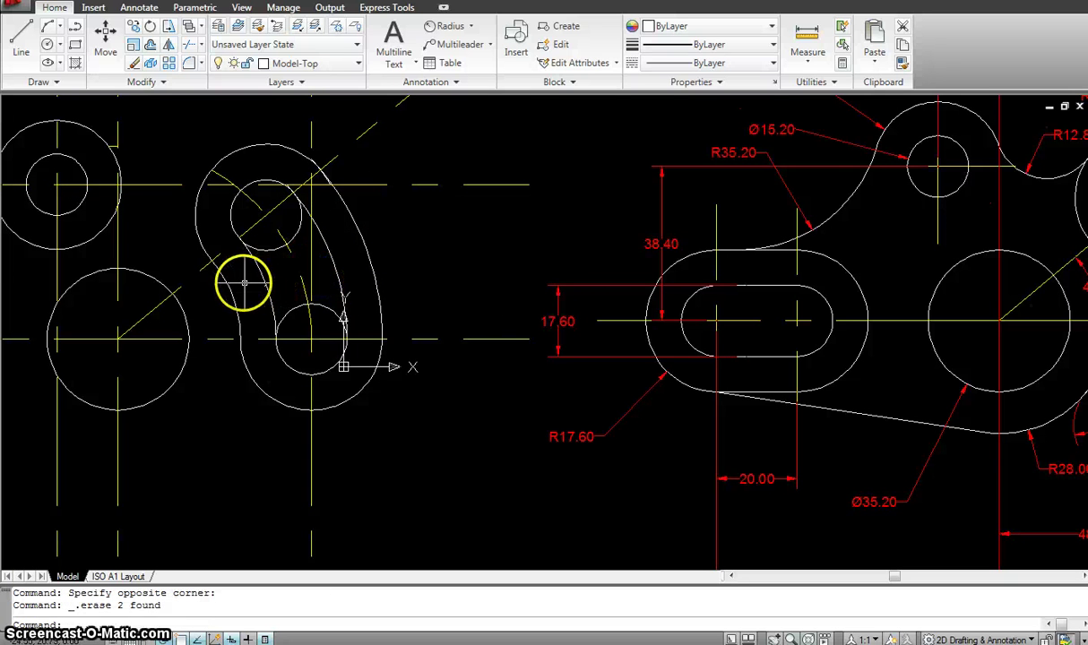
left_click(243, 279)
left_click(305, 323)
key("Delete")
scroll(430, 272, "down", 4)
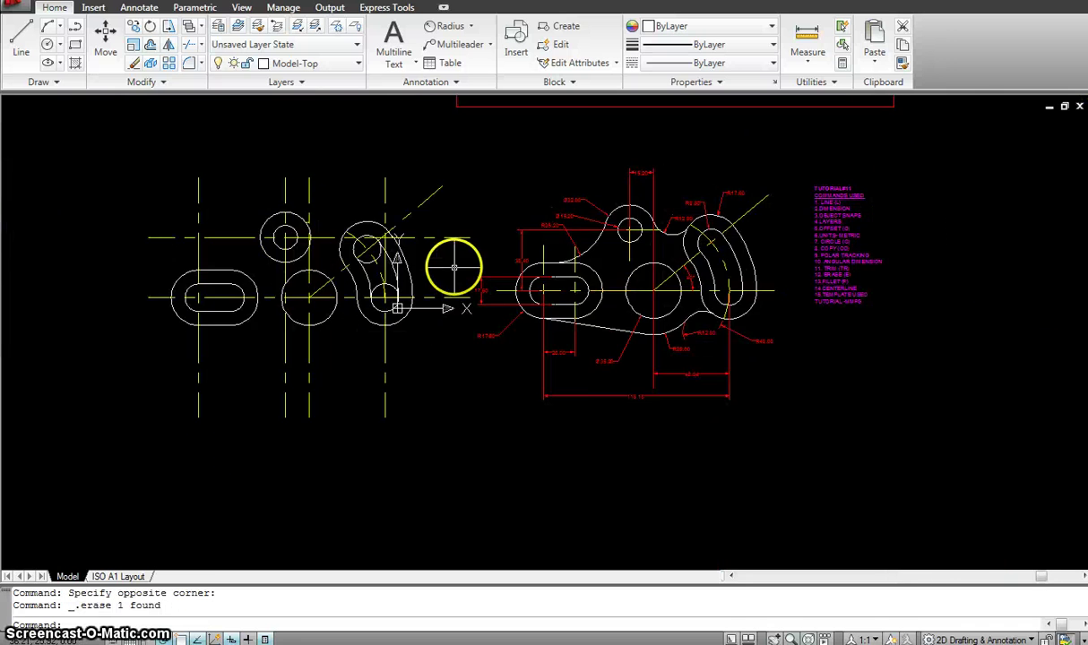
scroll(454, 266, "up", 2)
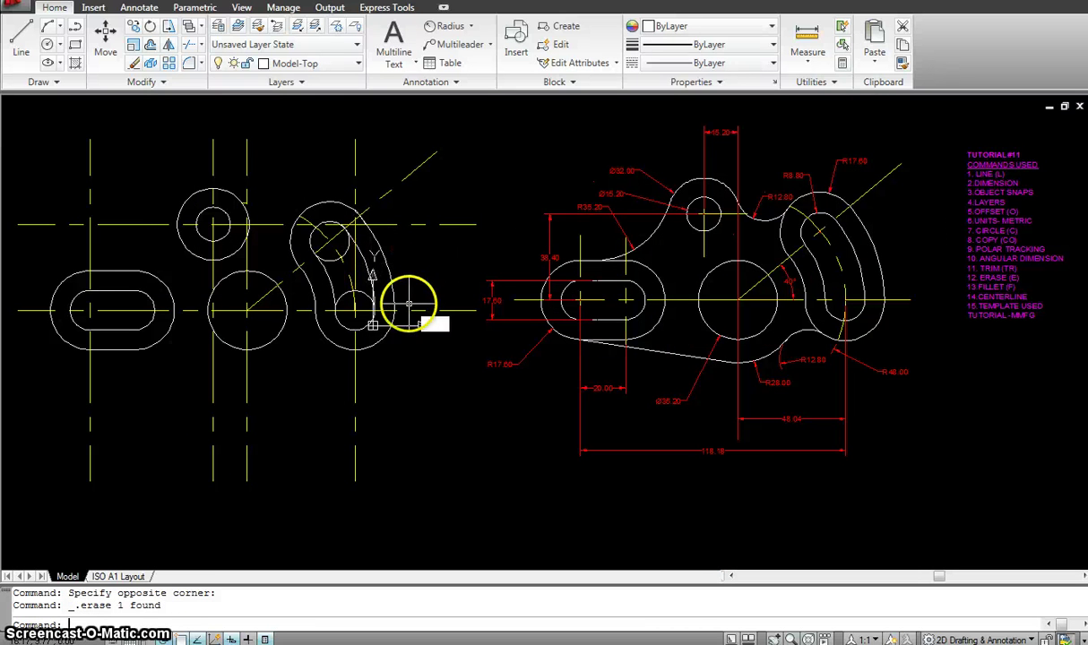
- Trim the link's extra arc segment and delete the stray arc beside it
type("tr")
key("Return")
left_click(430, 383)
left_click(267, 202)
key("Return")
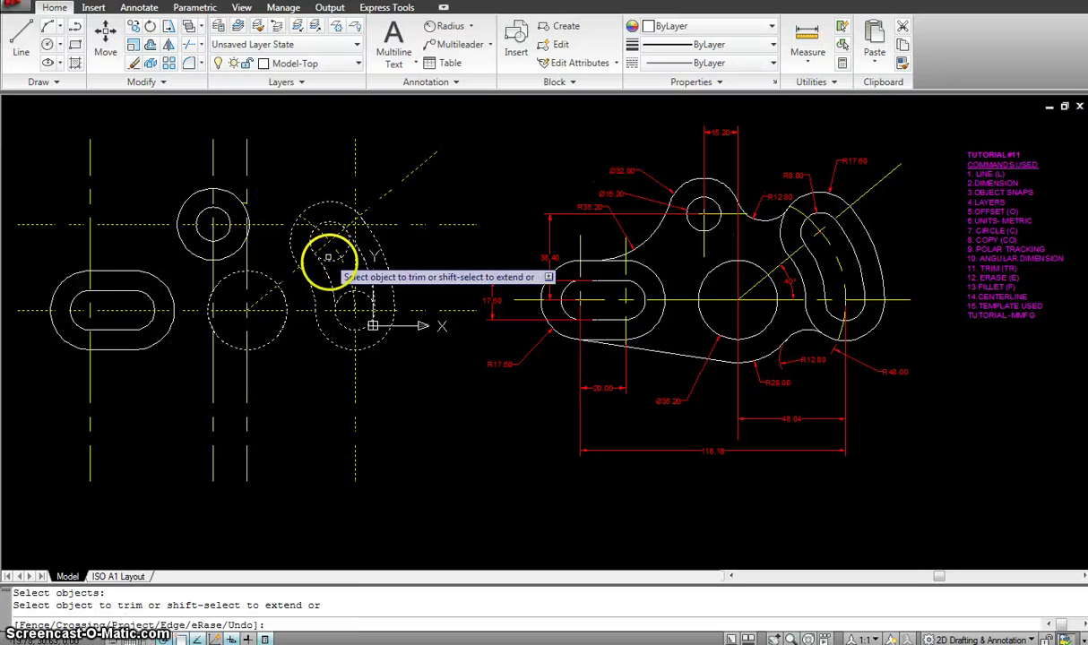
left_click(350, 244)
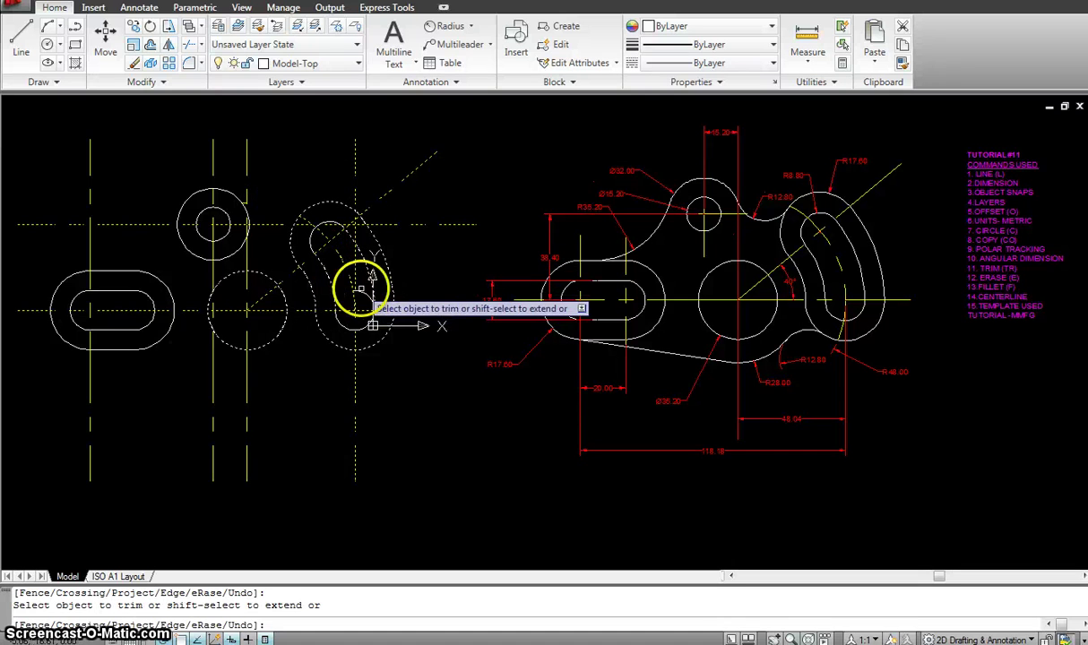
key("Escape")
scroll(359, 300, "up", 4)
left_click(306, 278)
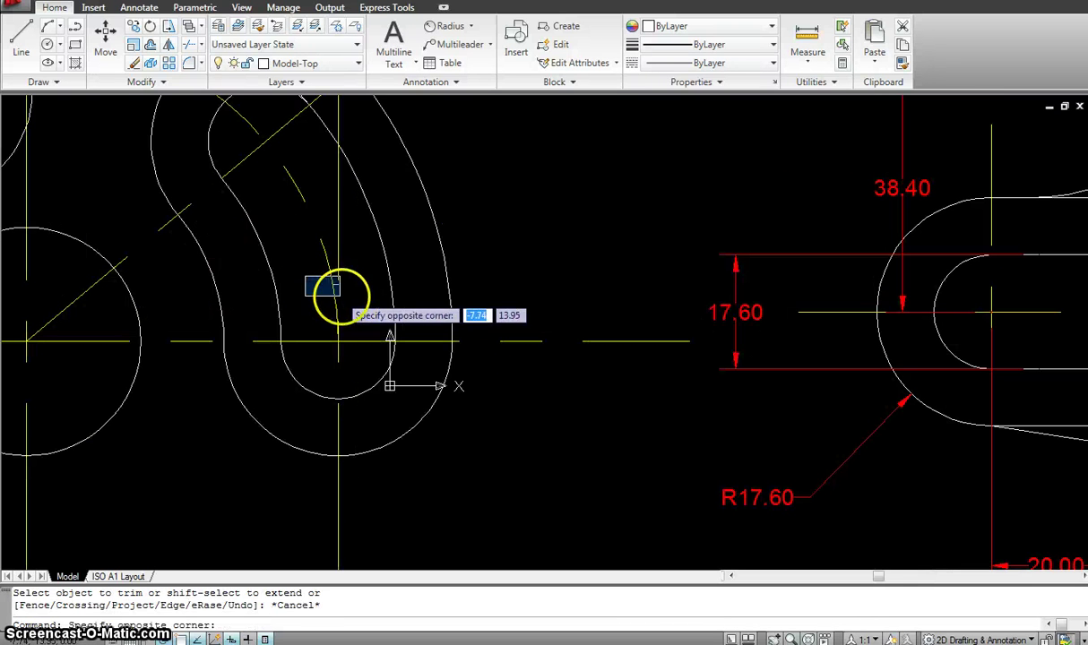
left_click(340, 296)
key("Delete")
scroll(492, 253, "down", 4)
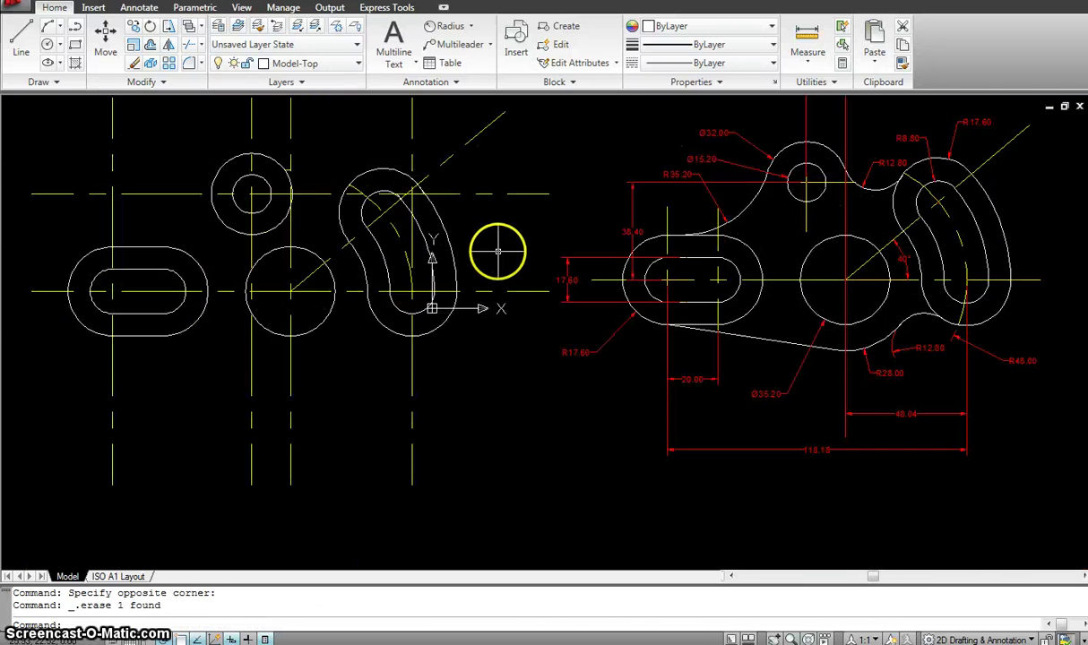
scroll(497, 252, "down", 3)
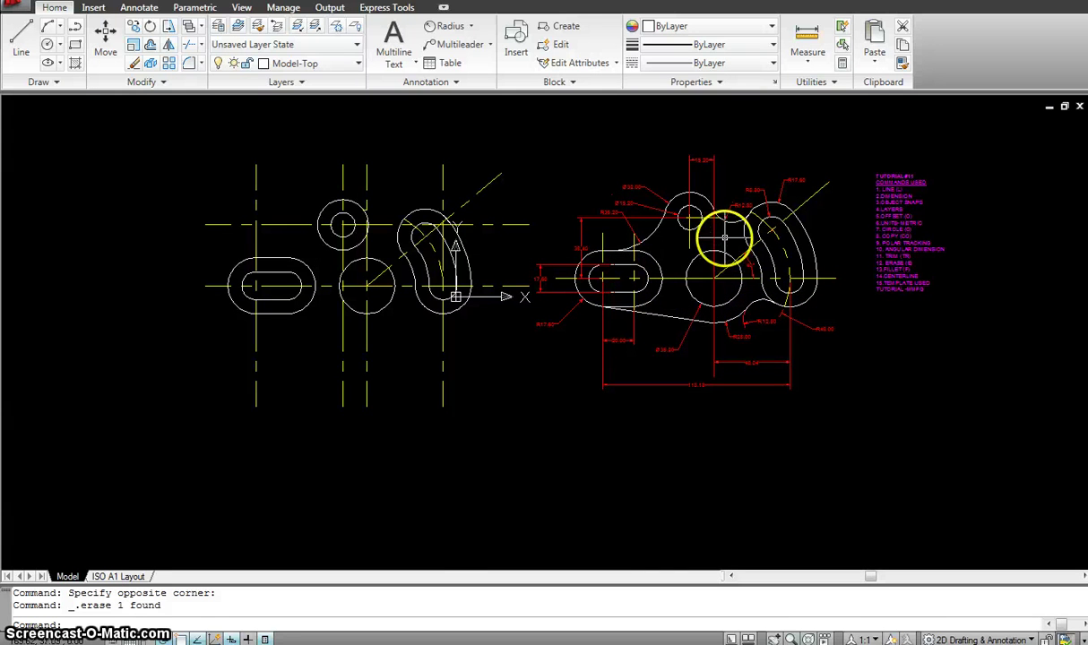
scroll(733, 218, "up", 3)
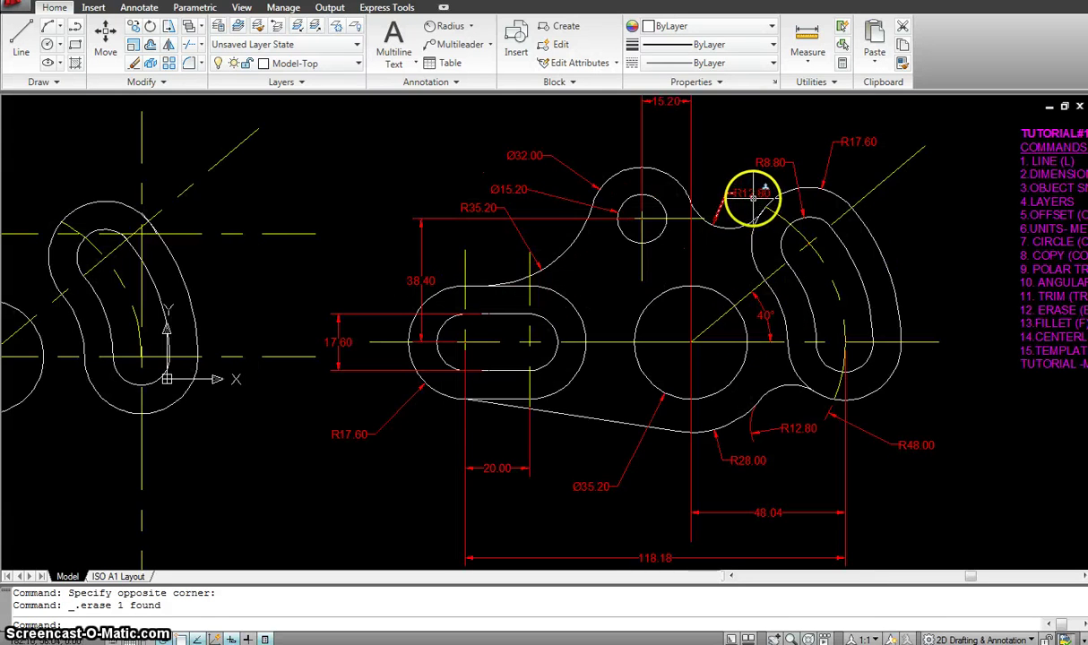
scroll(703, 220, "down", 2)
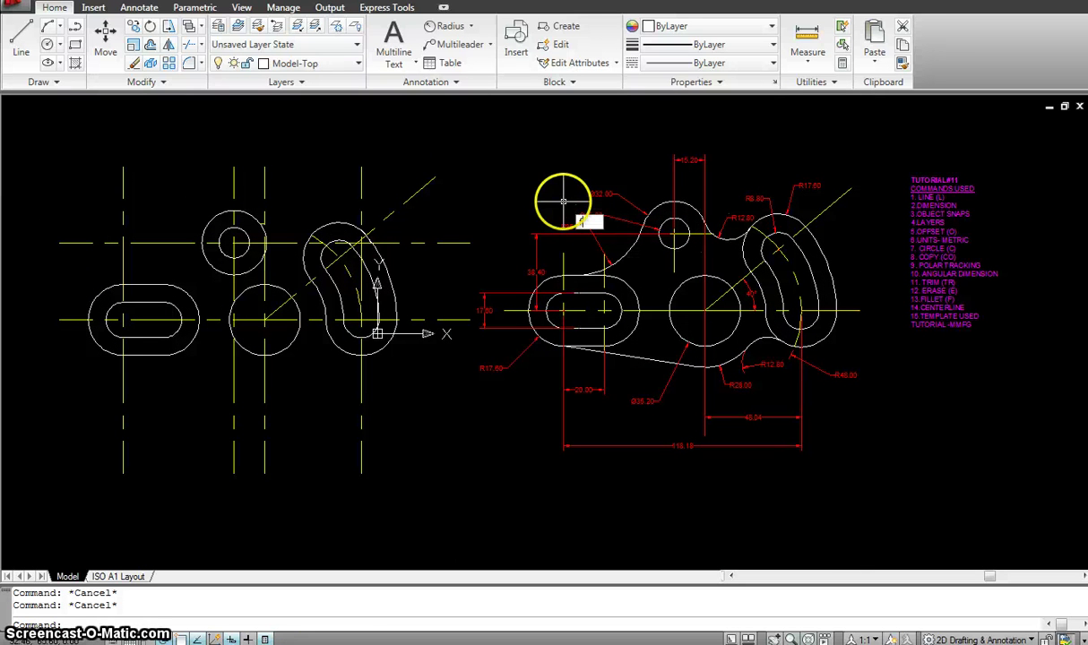
key("Return")
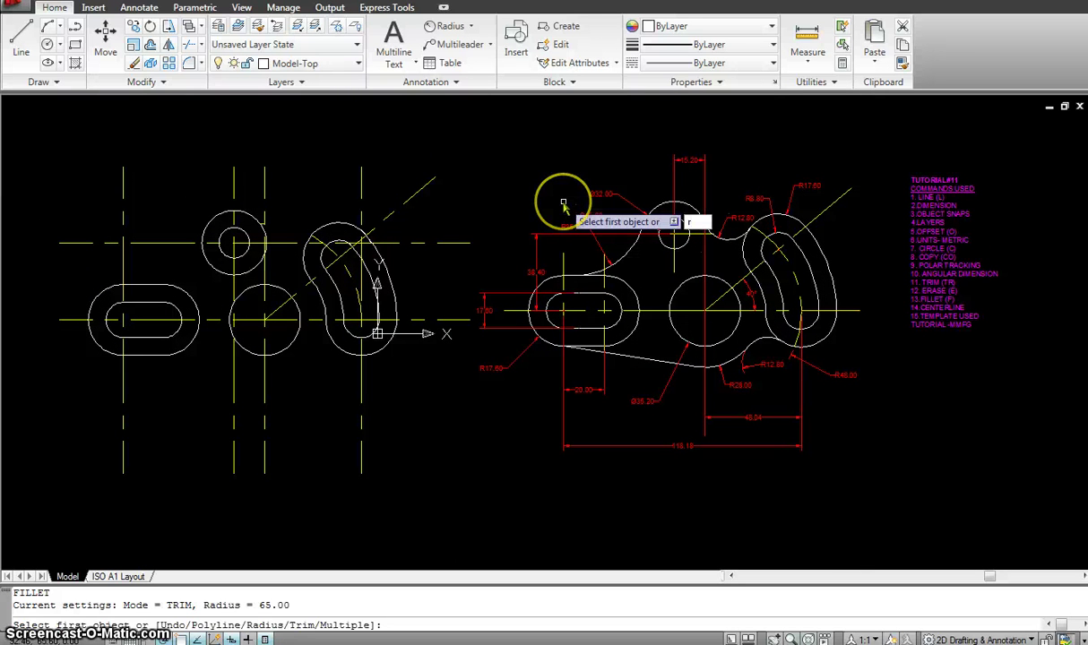
key("Return")
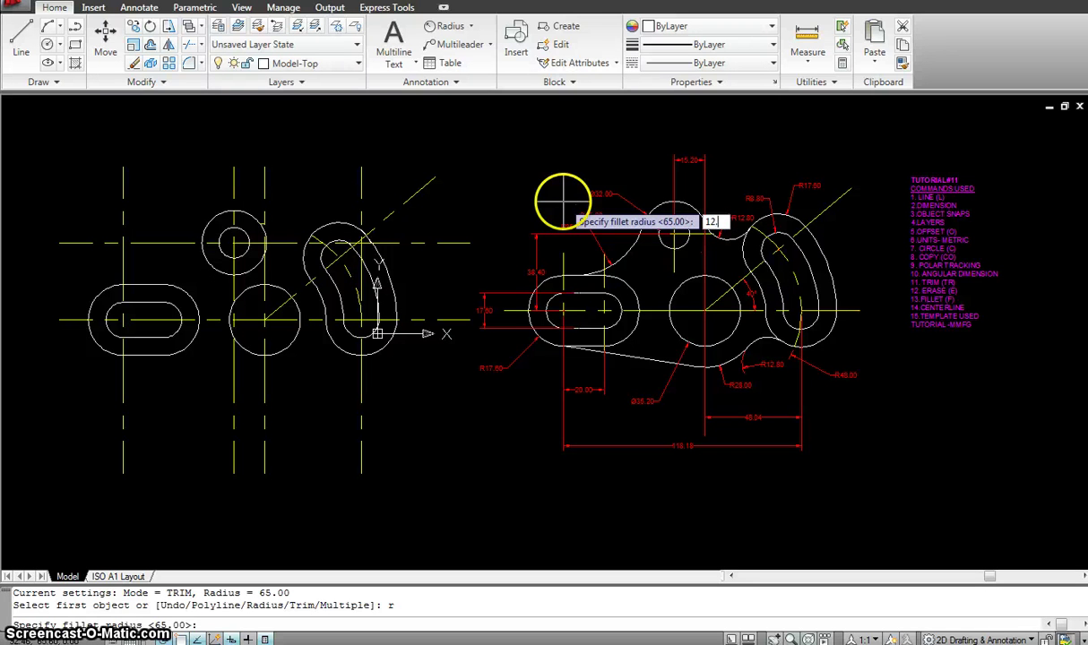
key("Return")
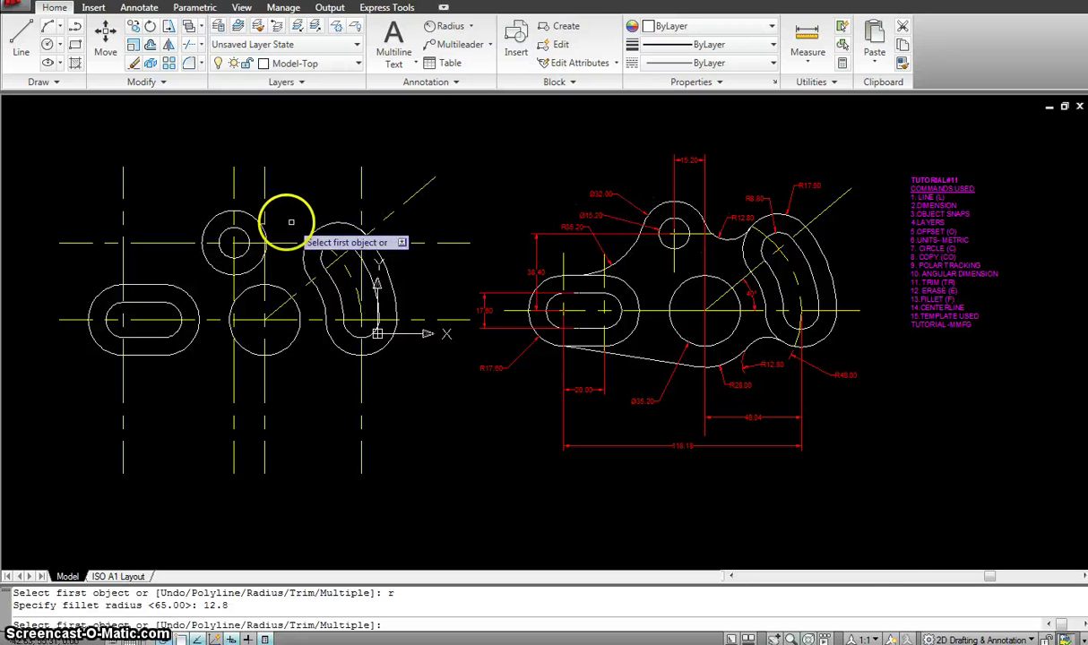
scroll(274, 223, "up", 2)
scroll(243, 238, "up", 1)
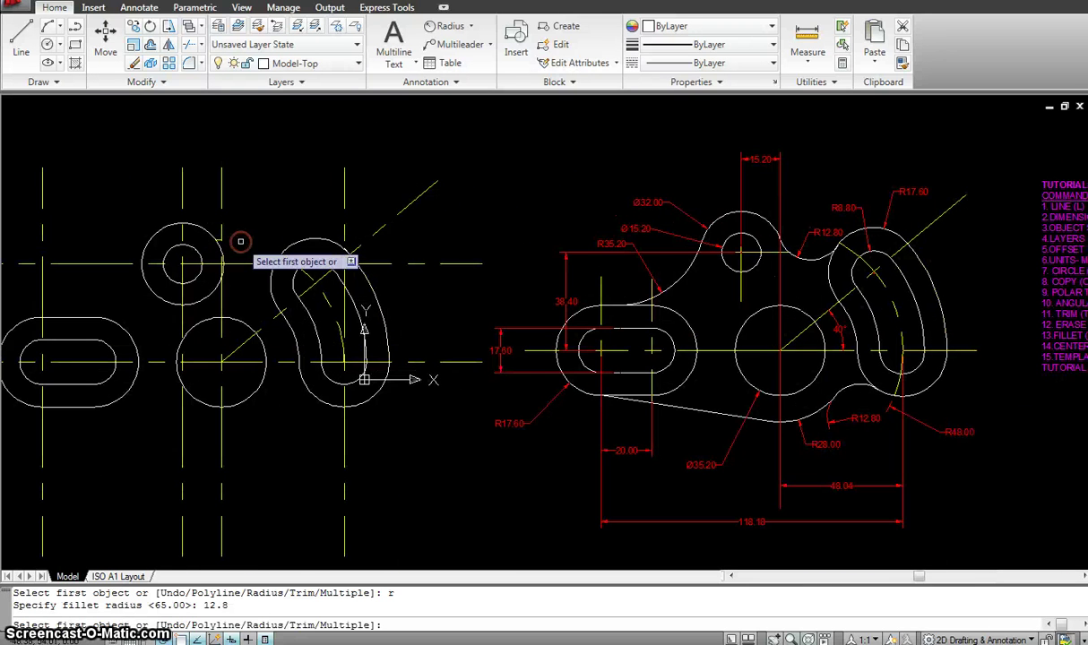
scroll(234, 261, "up", 1)
left_click(214, 275)
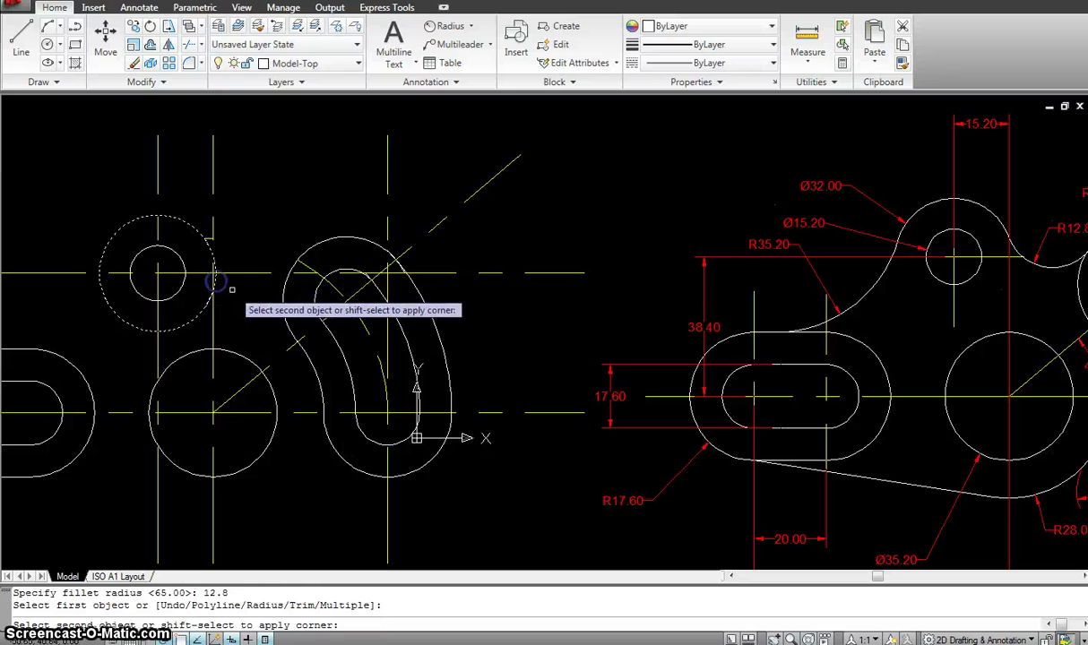
left_click(281, 293)
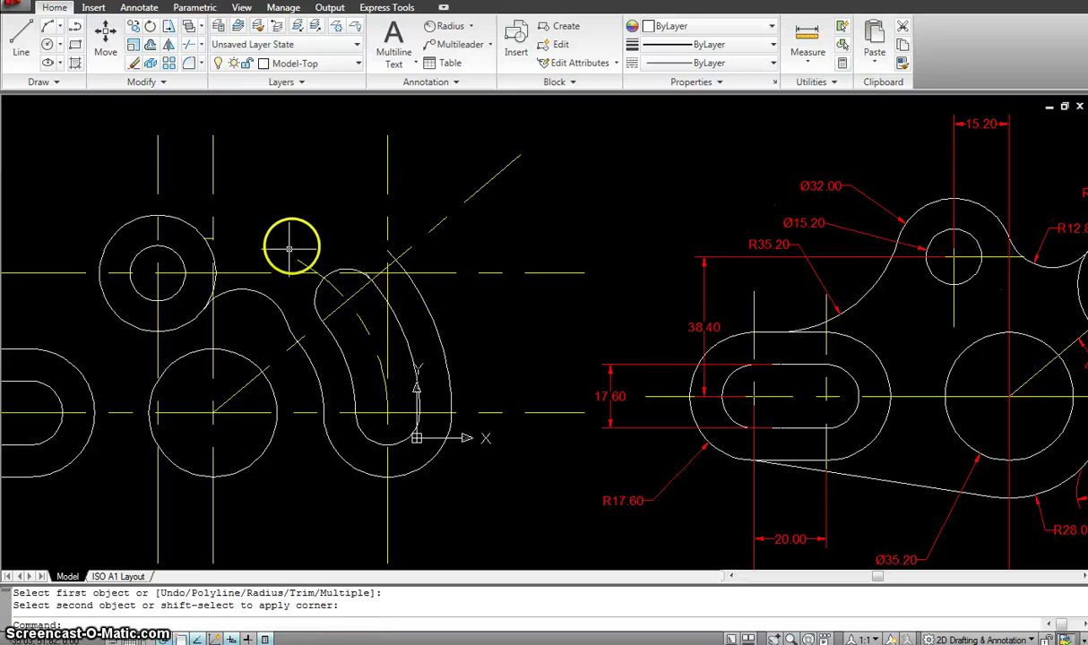
scroll(291, 246, "down", 2)
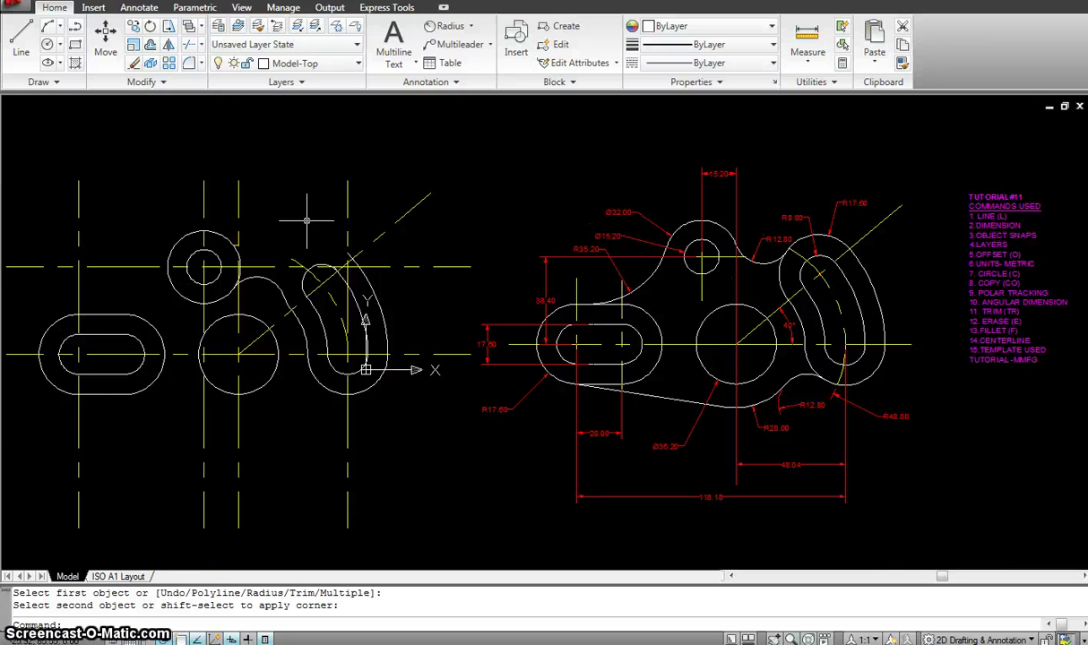
scroll(306, 220, "up", 2)
key("ctrl+z")
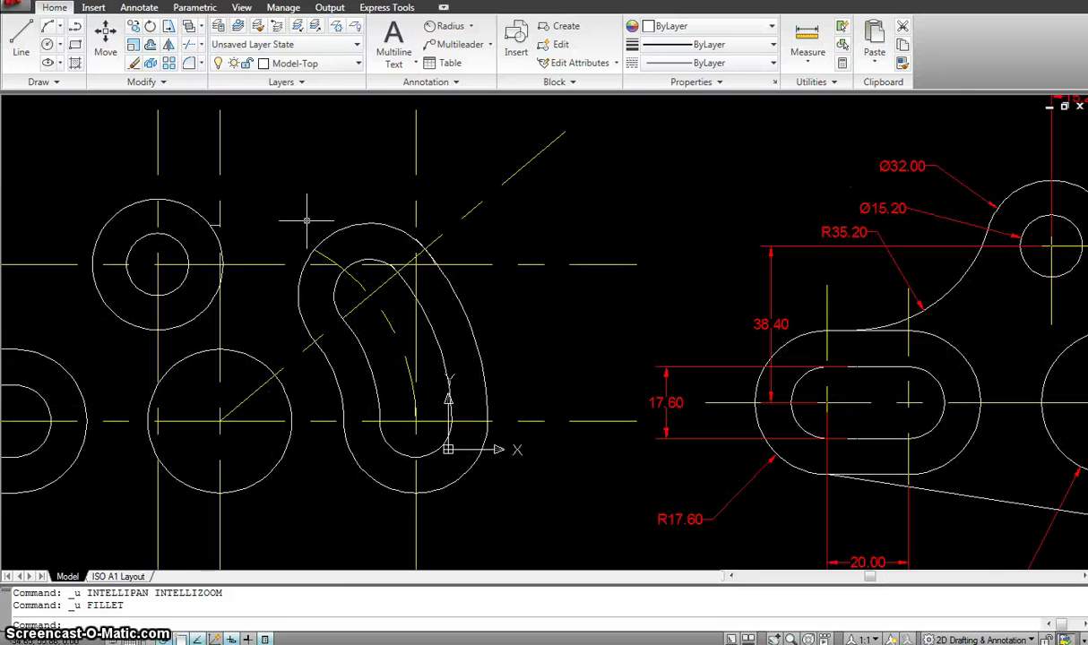
- Draw a radius 12.8 Ttr circle tangent to the upper circle and curved link
key("Return")
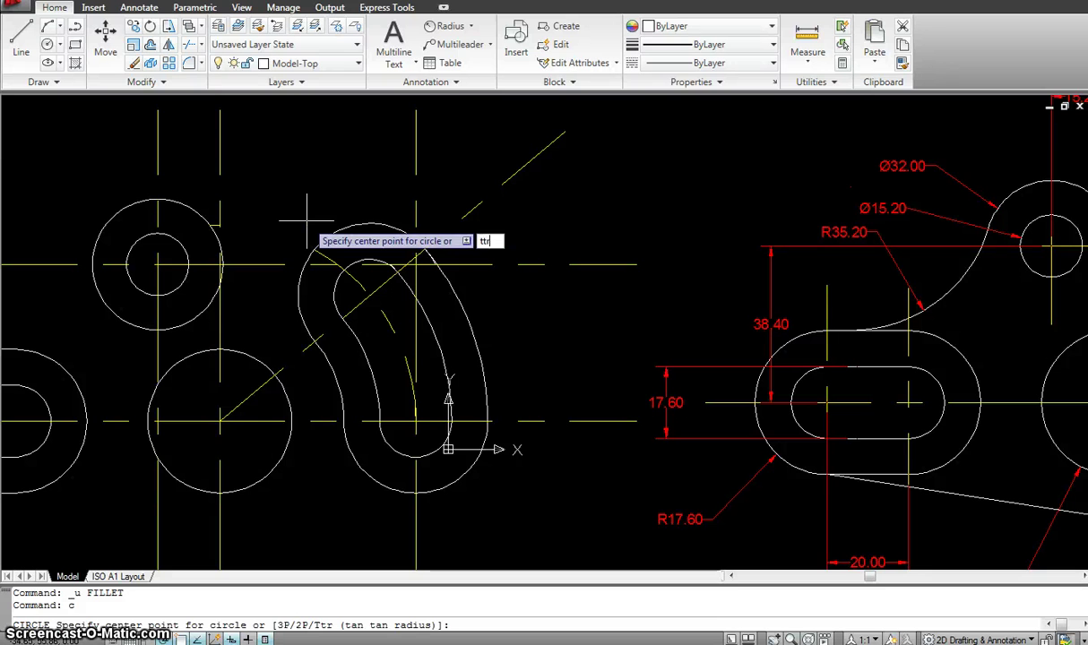
key("Return")
scroll(395, 363, "down", 2)
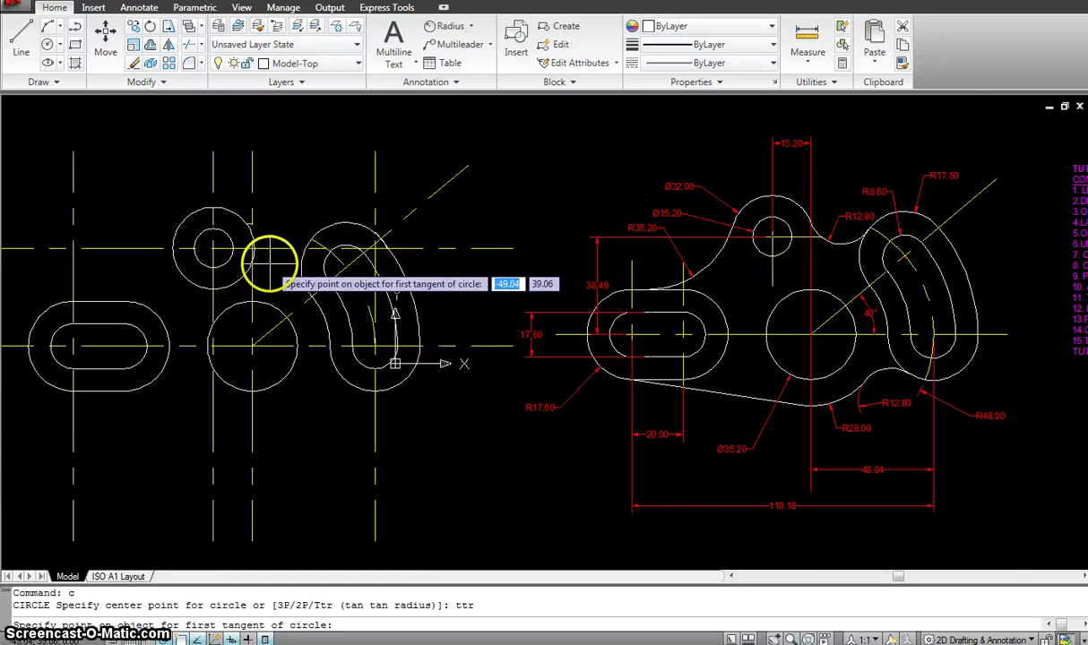
scroll(266, 259, "up", 3)
left_click(242, 218)
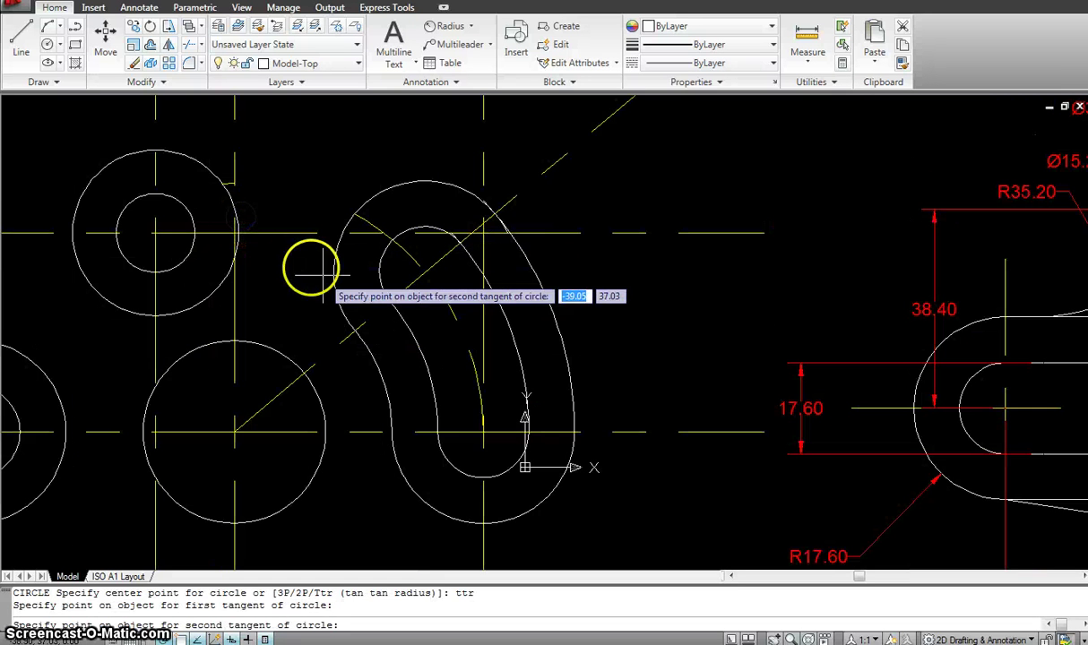
scroll(255, 275, "down", 2)
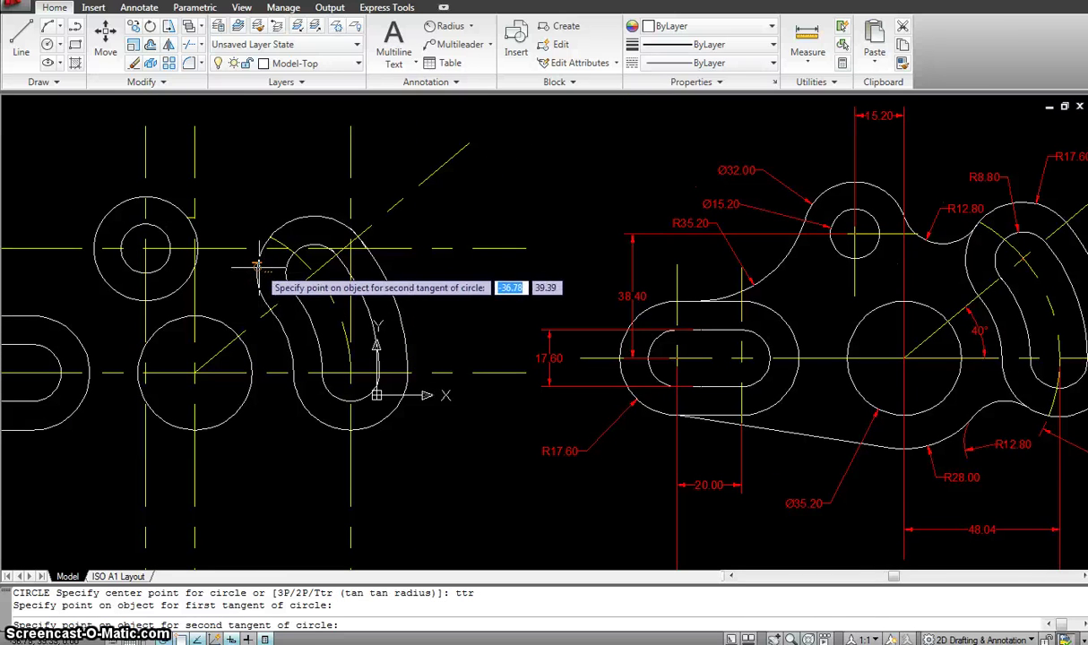
left_click(260, 260)
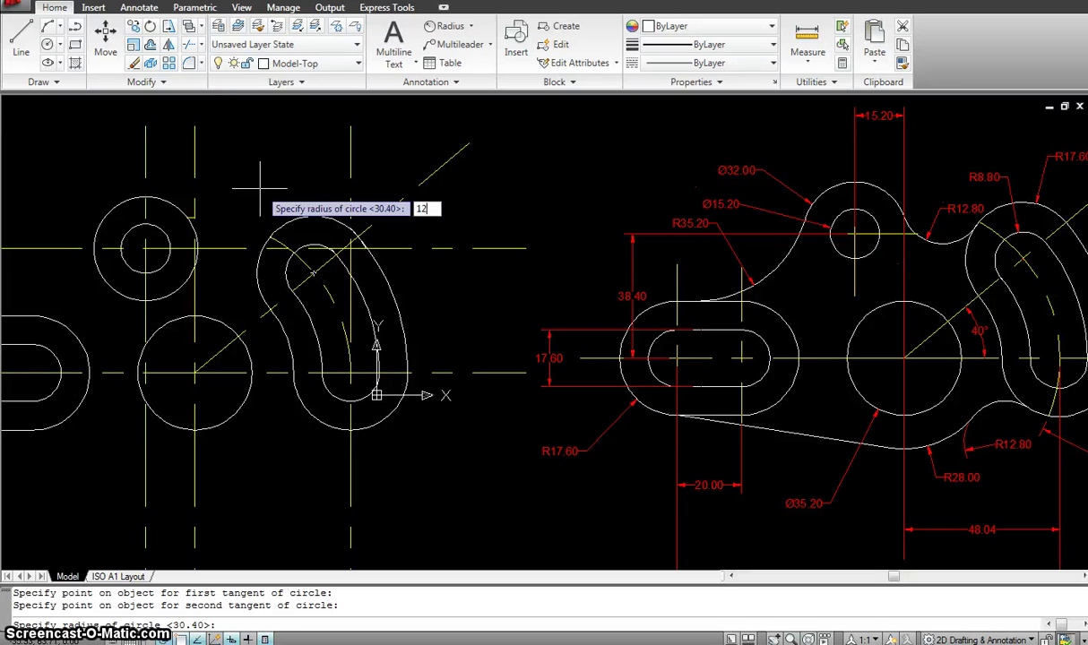
key("Return")
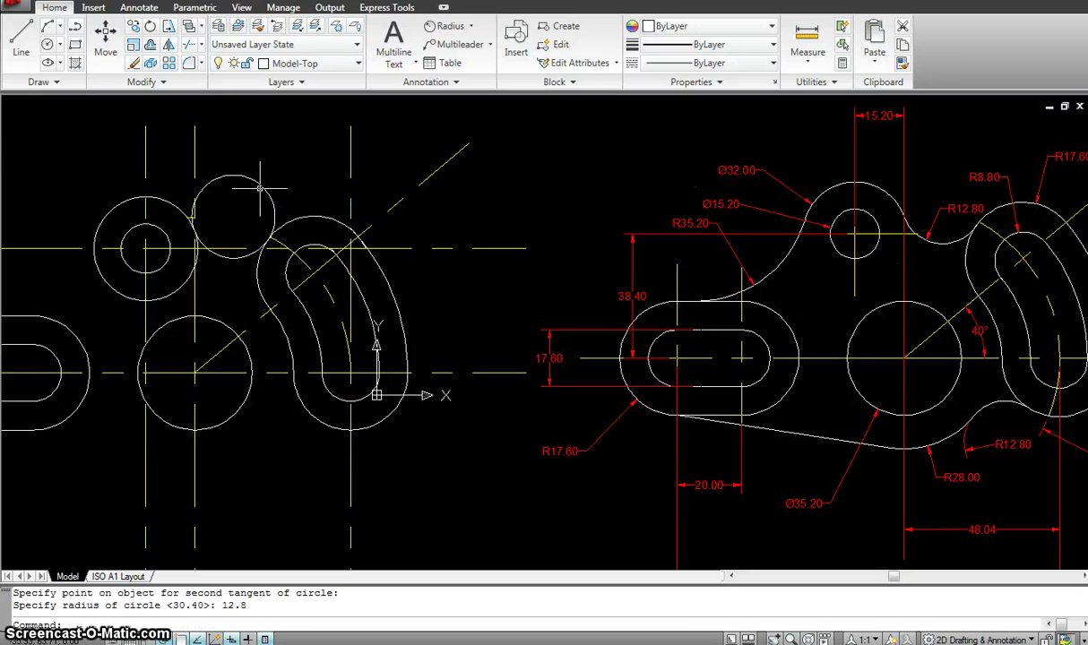
- Trim away the unwanted parts of the tangent circle and upper circle top
left_click(238, 233)
left_click(426, 345)
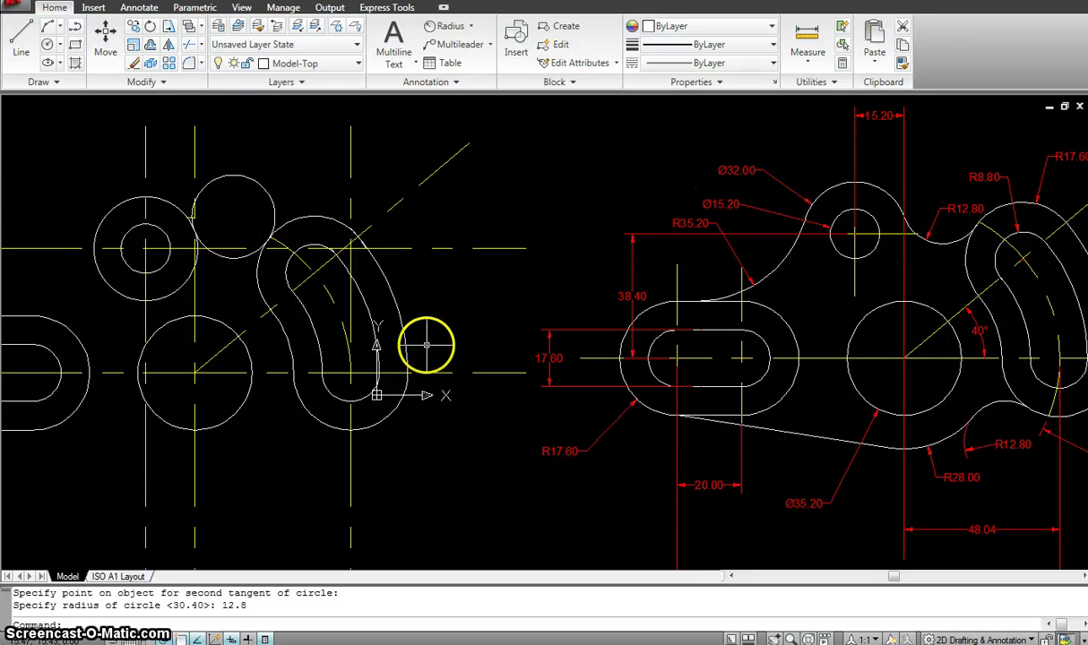
type("tr")
key("Return")
left_click(457, 350)
left_click(146, 134)
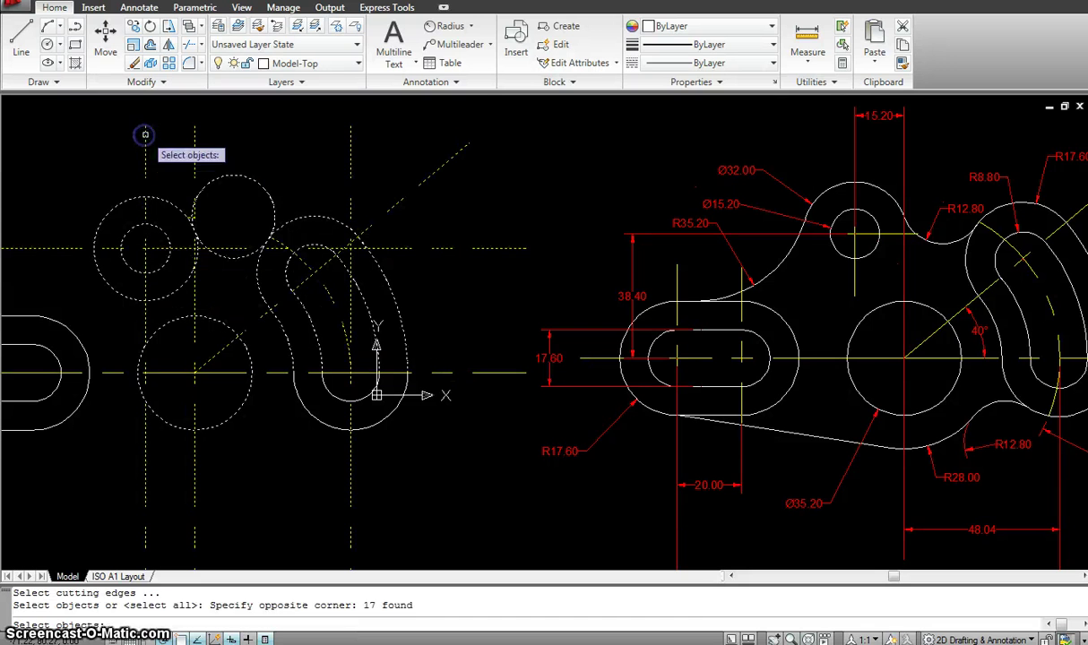
right_click(268, 158)
left_click(250, 161)
left_click(228, 184)
scroll(279, 250, "up", 2)
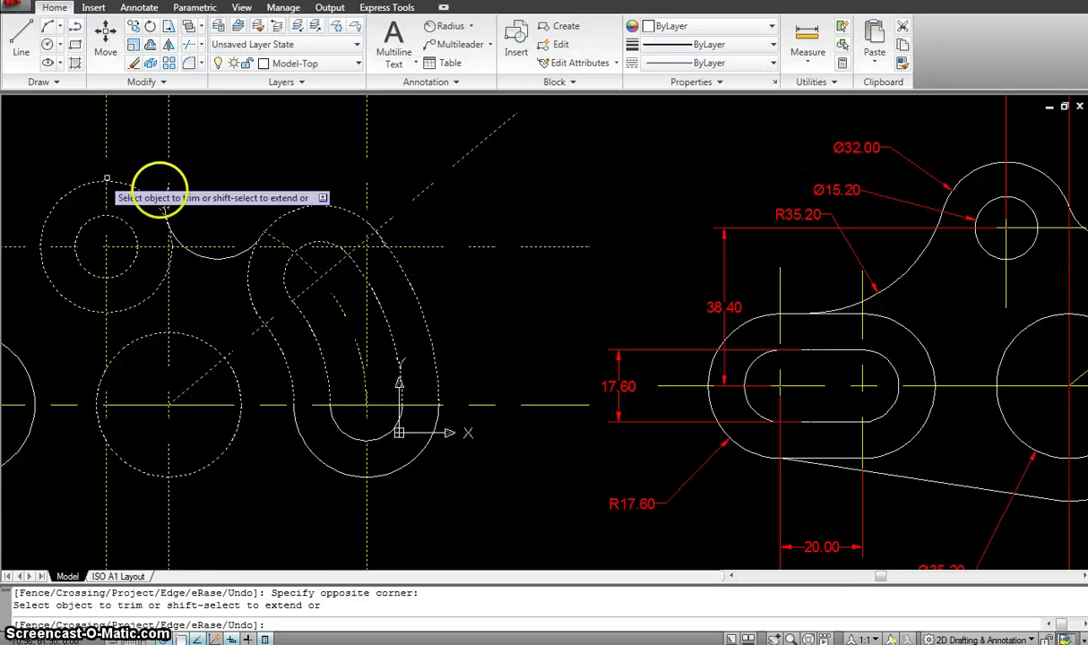
scroll(161, 192, "up", 3)
left_click(170, 233)
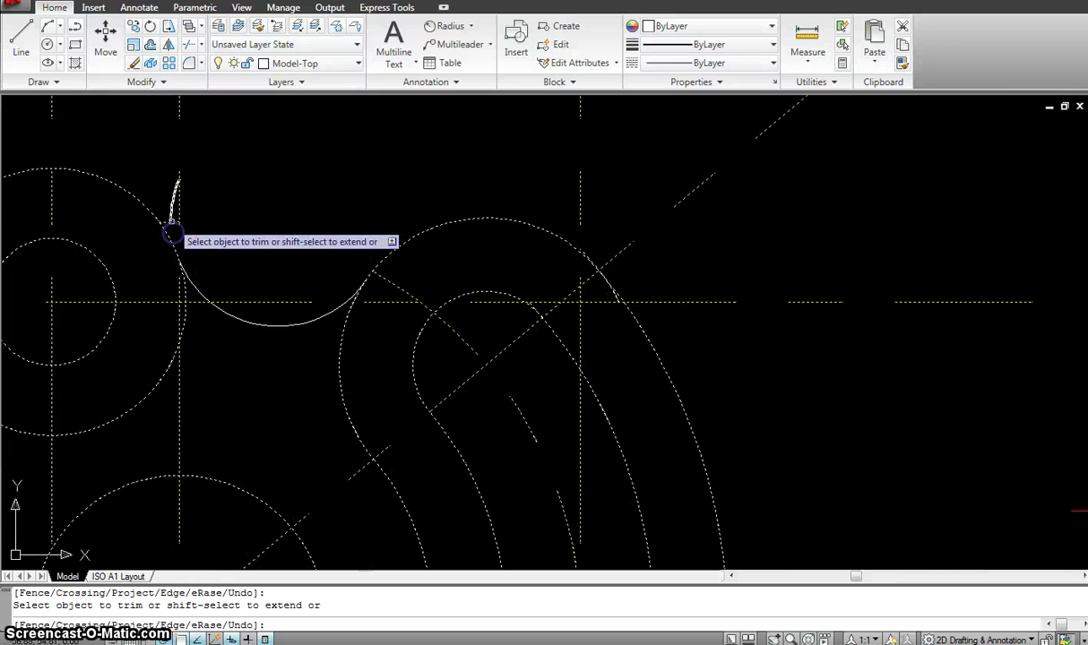
key("Escape")
- Delete the small arc remnant and recentre the view on both parts
left_click(174, 204)
key("Delete")
scroll(260, 212, "down", 3)
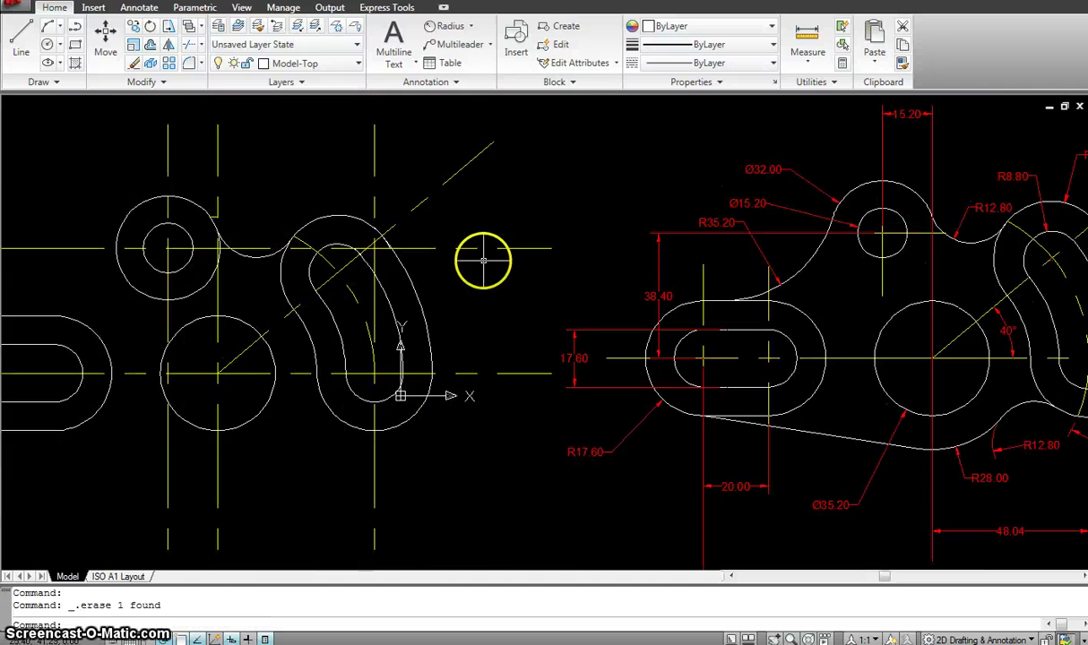
scroll(466, 255, "down", 2)
middle_click_drag(449, 250, 514, 236)
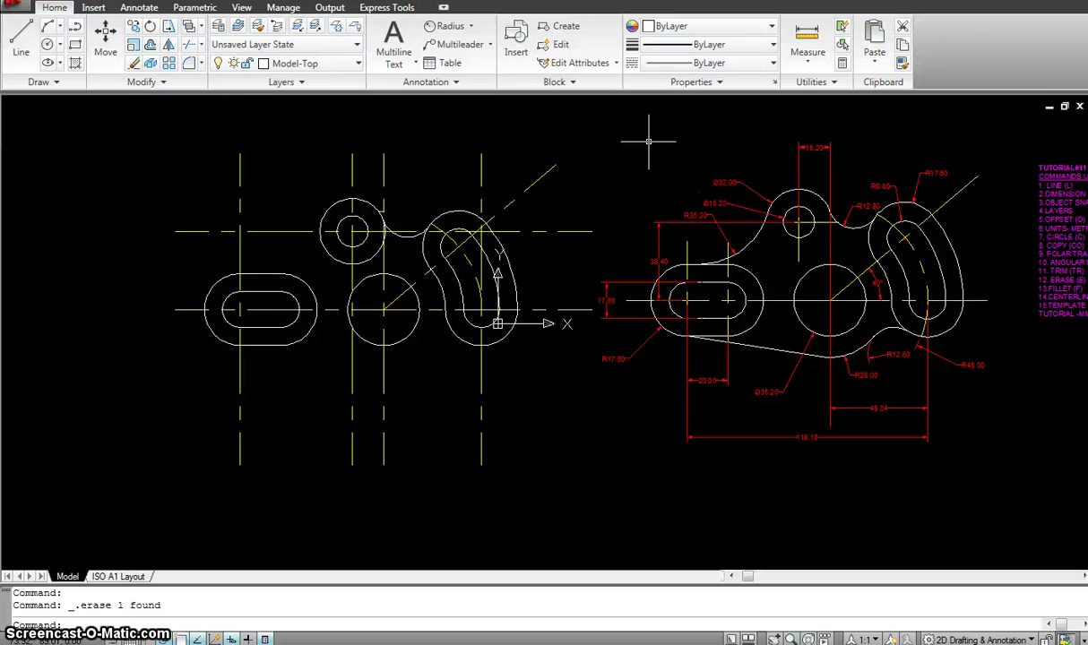
- Fillet the upper circle and left slot outline with radius 35.2
key("Return")
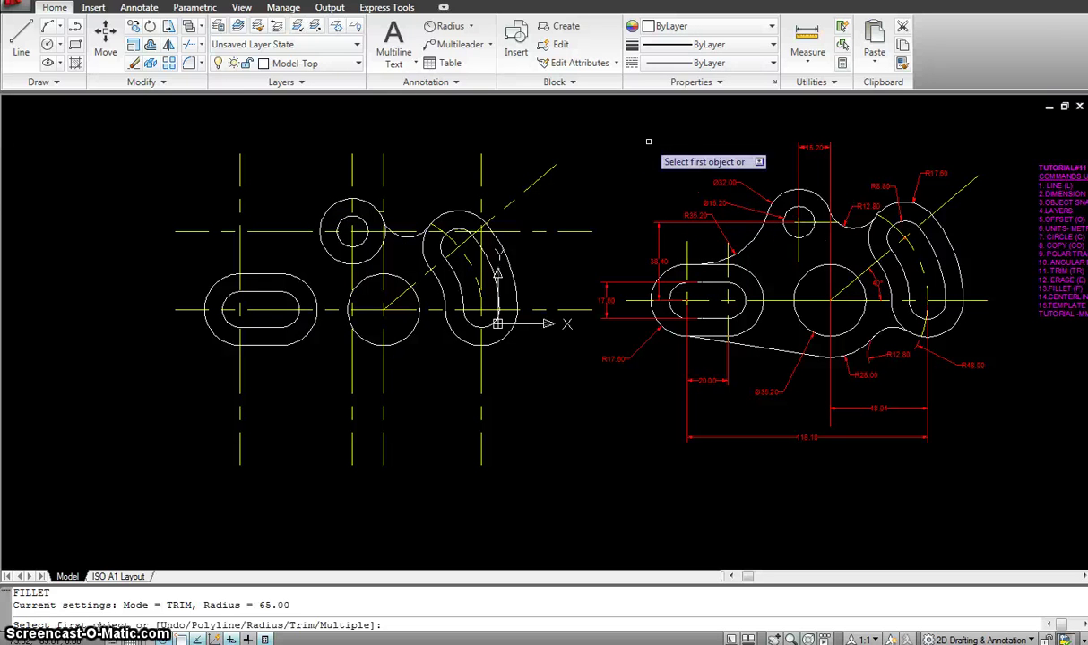
key("Return")
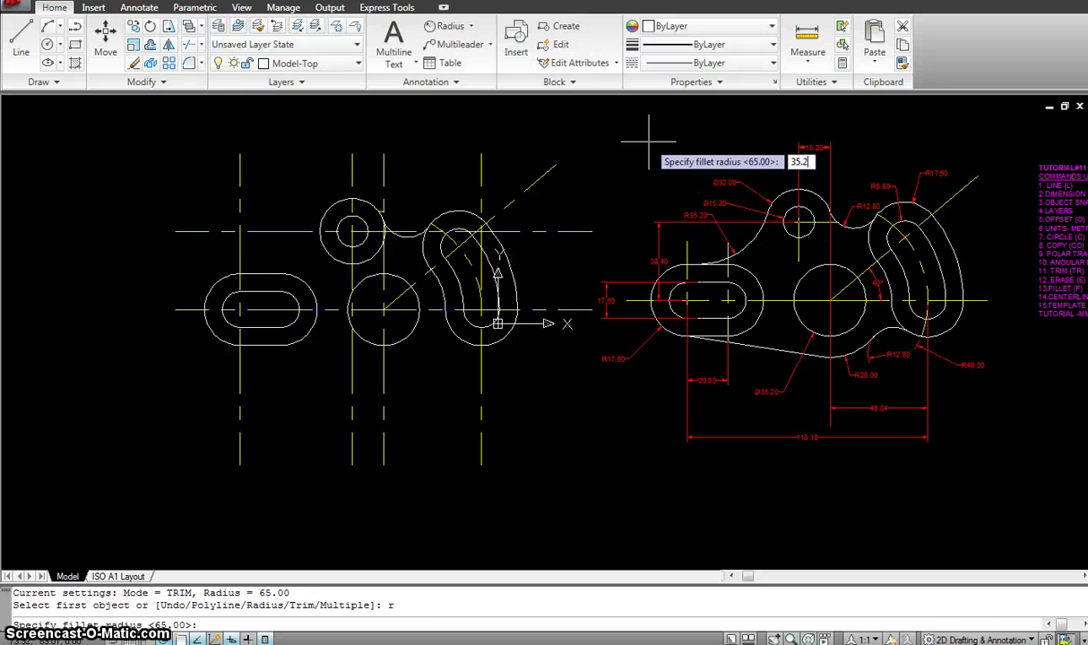
key("Return")
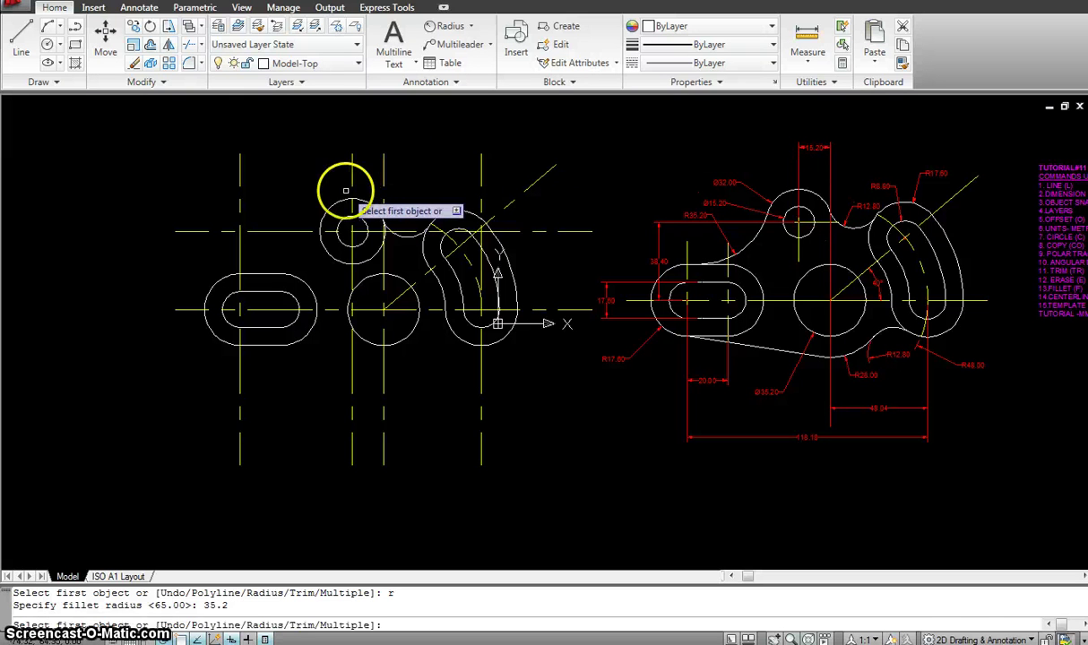
left_click(323, 216)
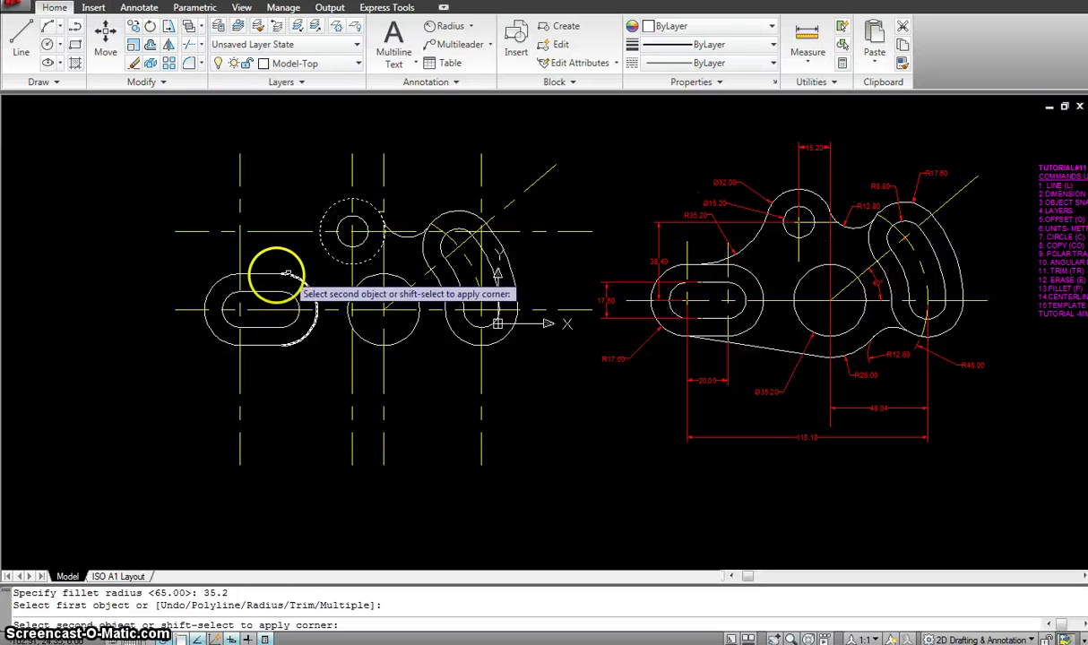
left_click(267, 273)
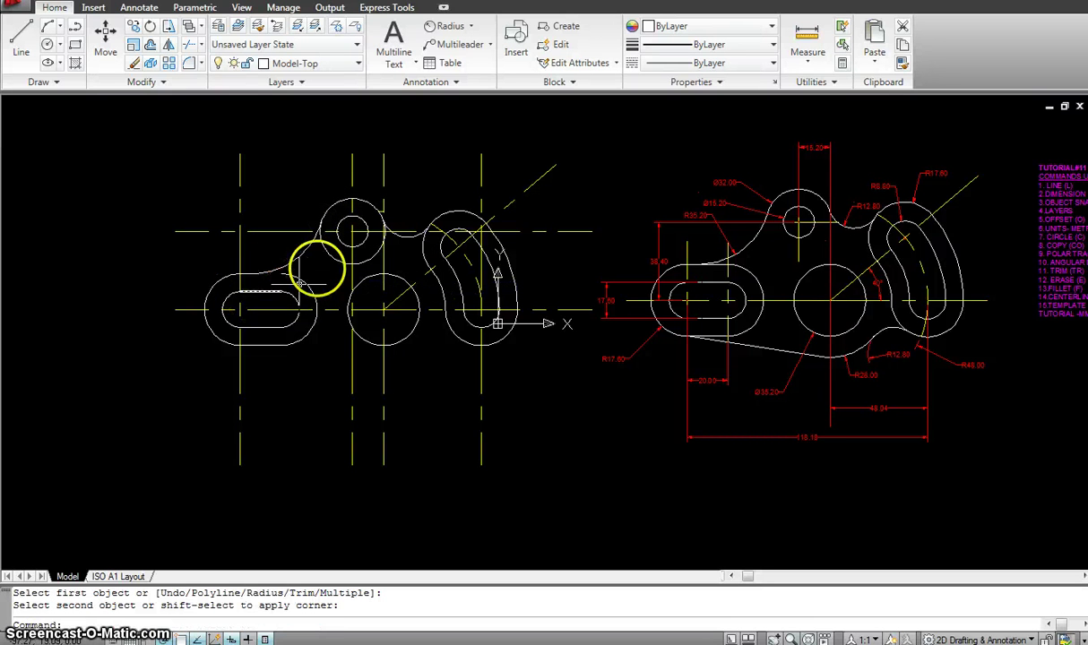
- Inspect the short line's endpoint near the fillet and shift the view
scroll(297, 260, "up", 3)
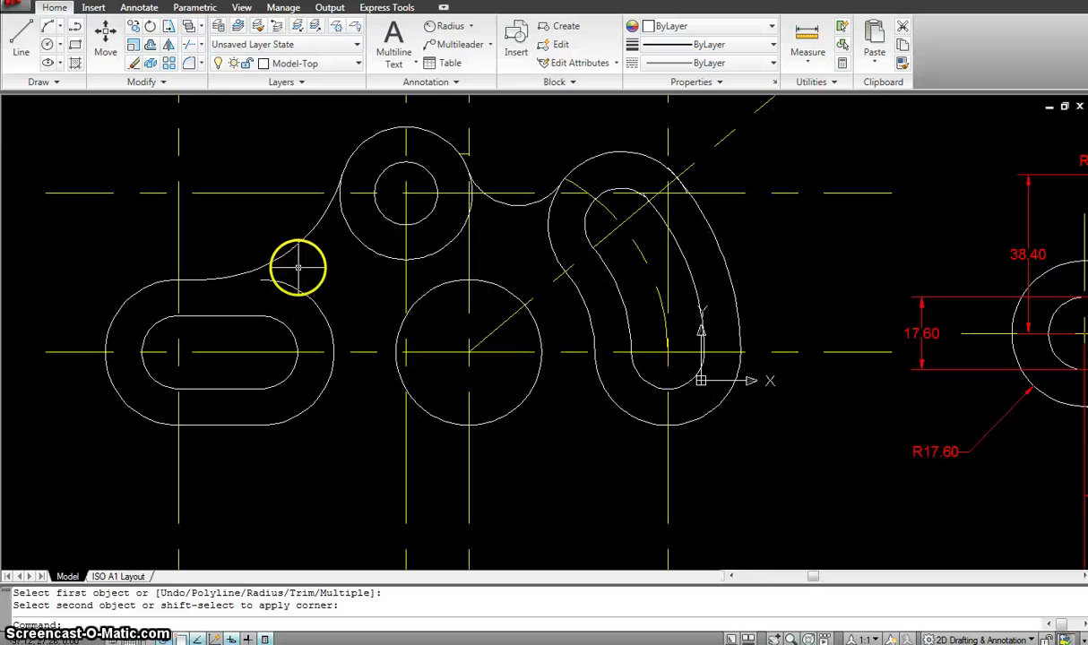
type("l")
key("Return")
key("Escape")
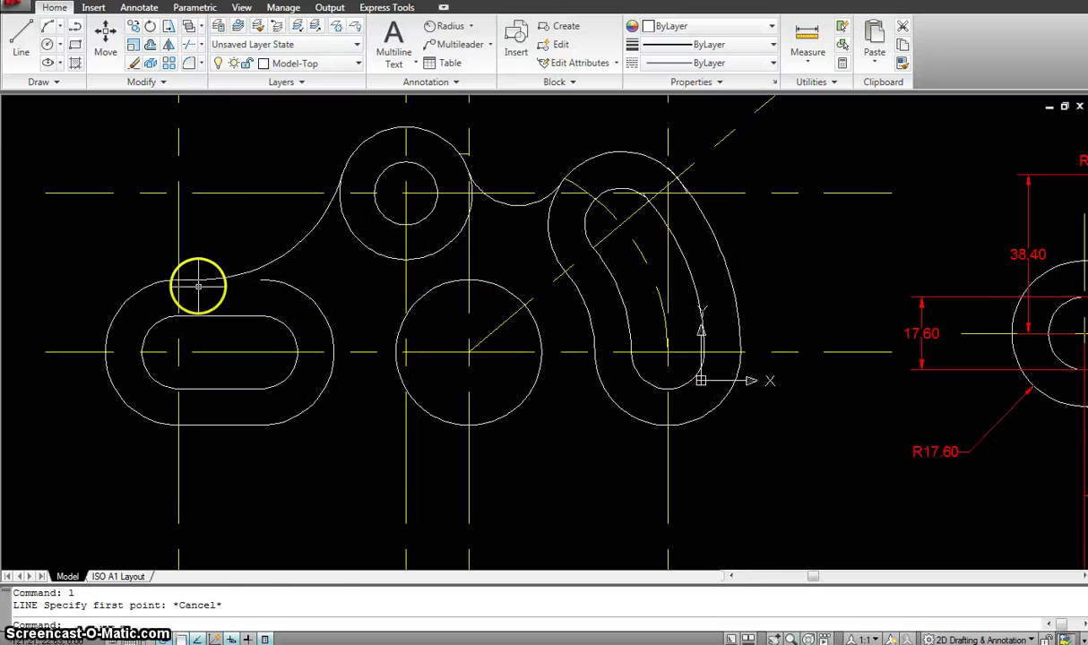
left_click(197, 282)
left_click(202, 279)
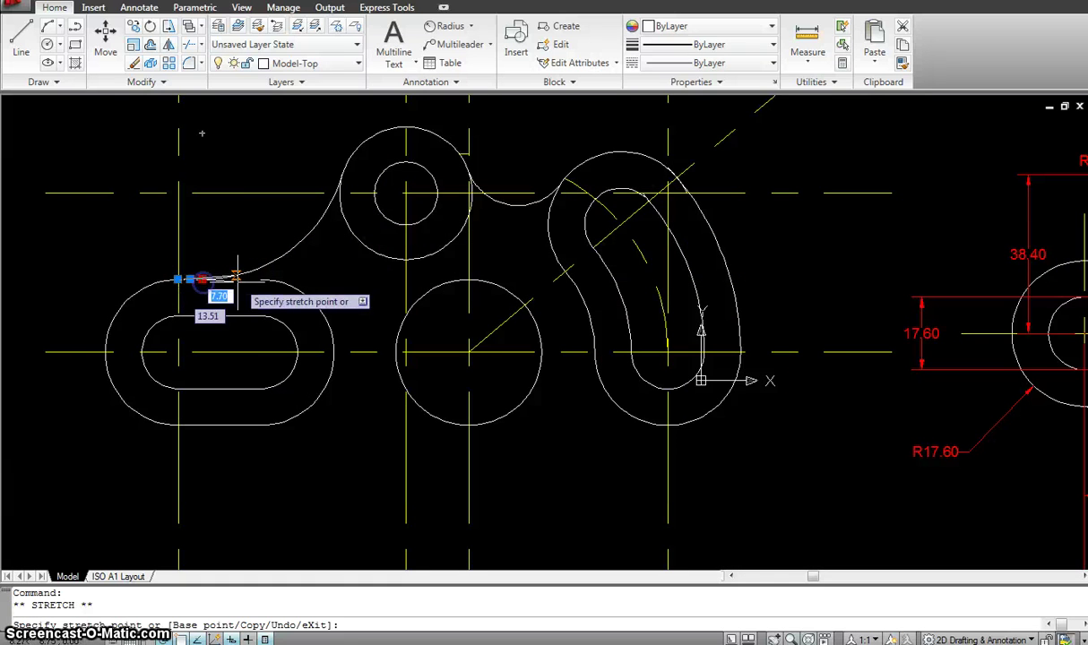
key("Escape")
scroll(271, 242, "down", 2)
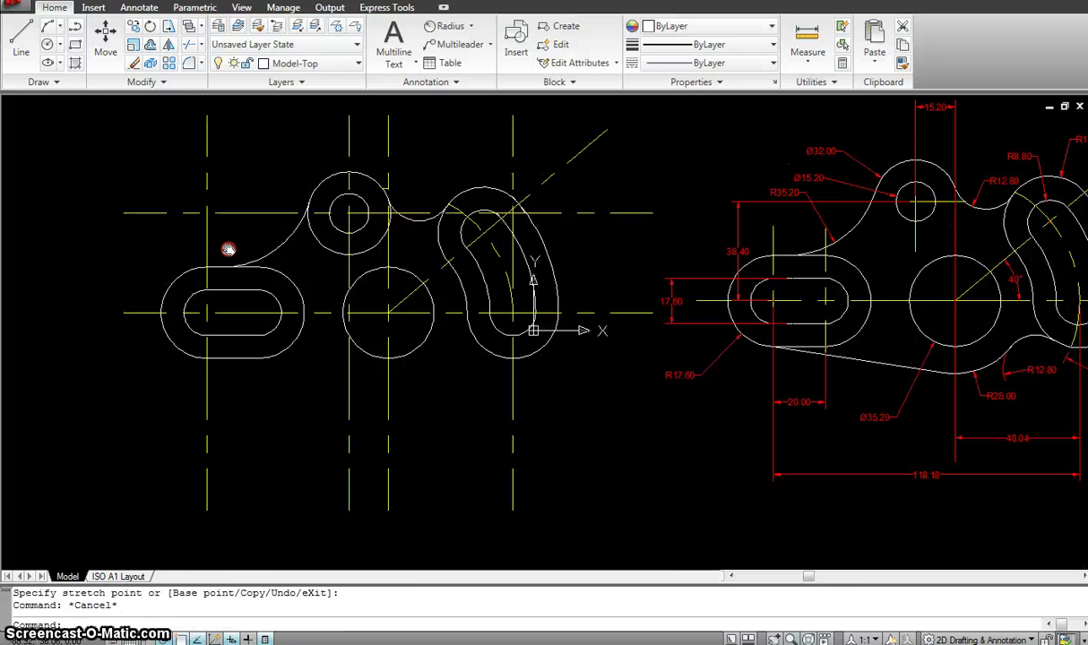
middle_click_drag(304, 239, 227, 251)
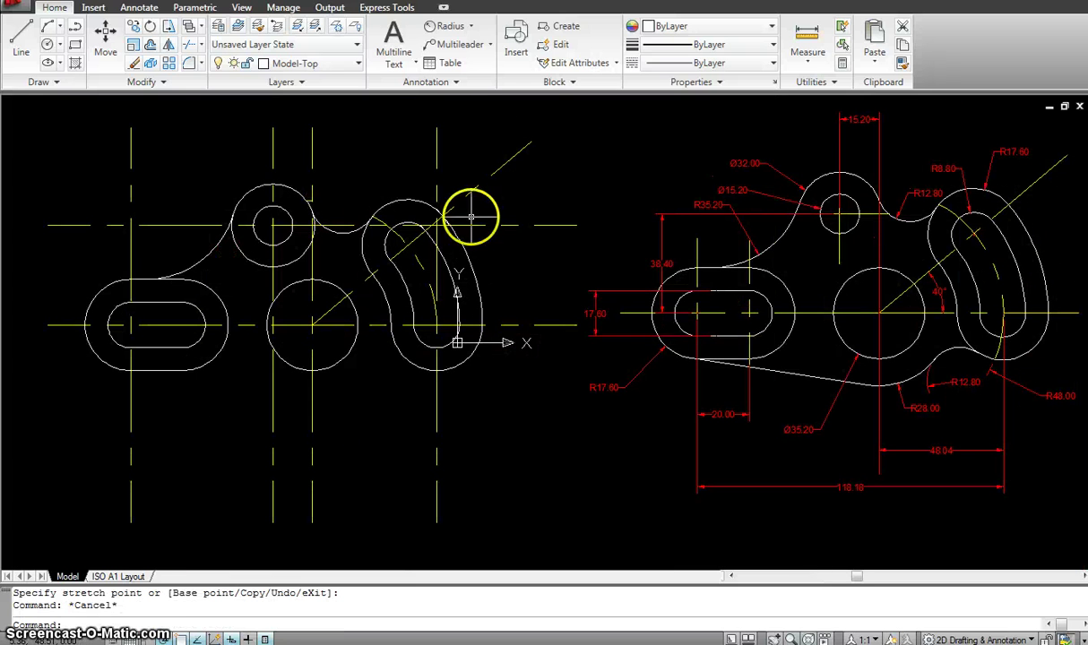
middle_click_drag(457, 285, 462, 262)
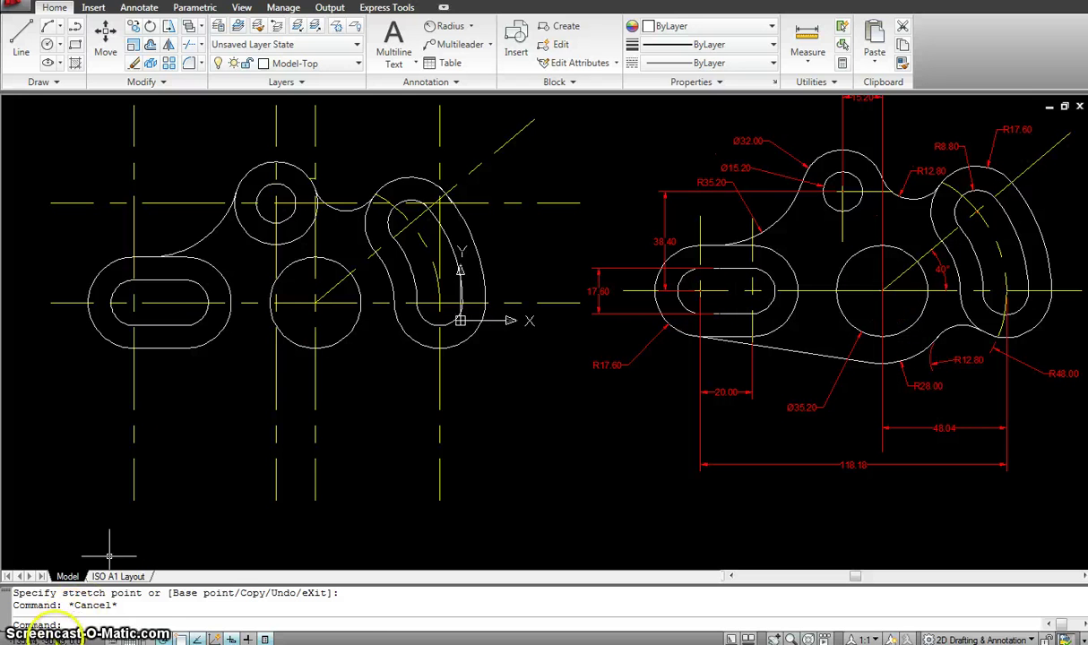
- Draw a radius 28.0 circle centred on the central circle
type("c")
key("Return")
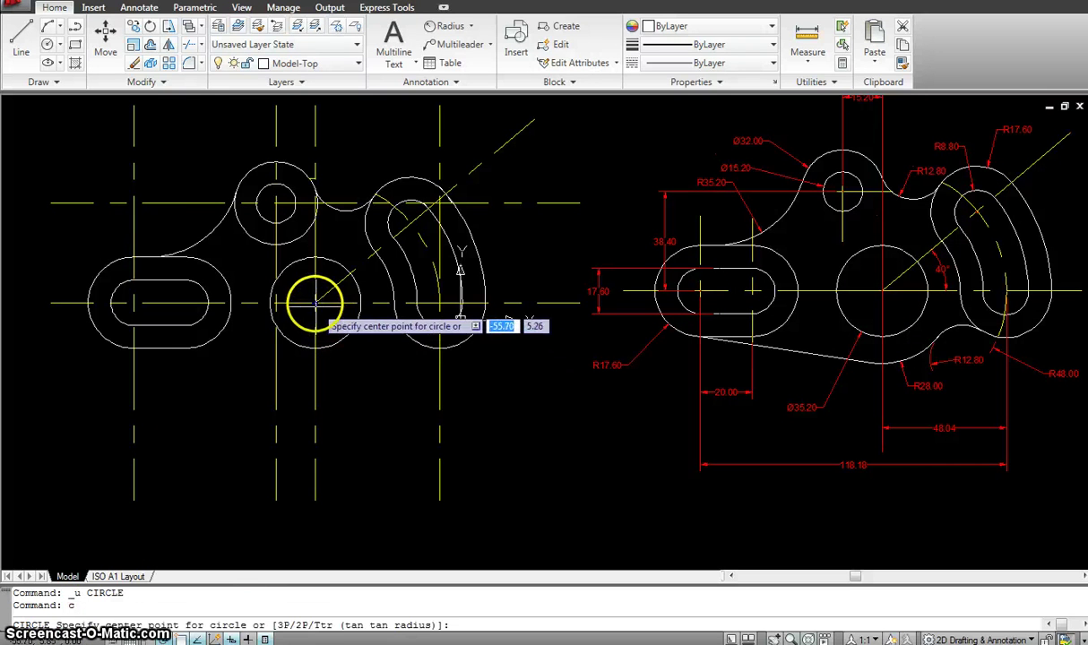
left_click(315, 303)
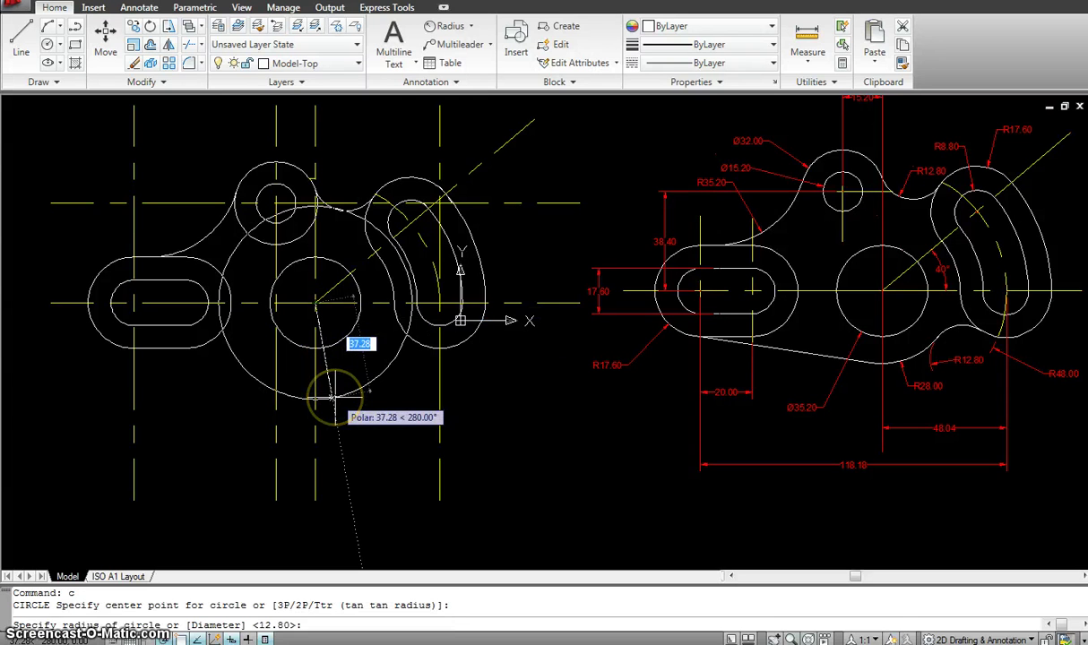
type("2")
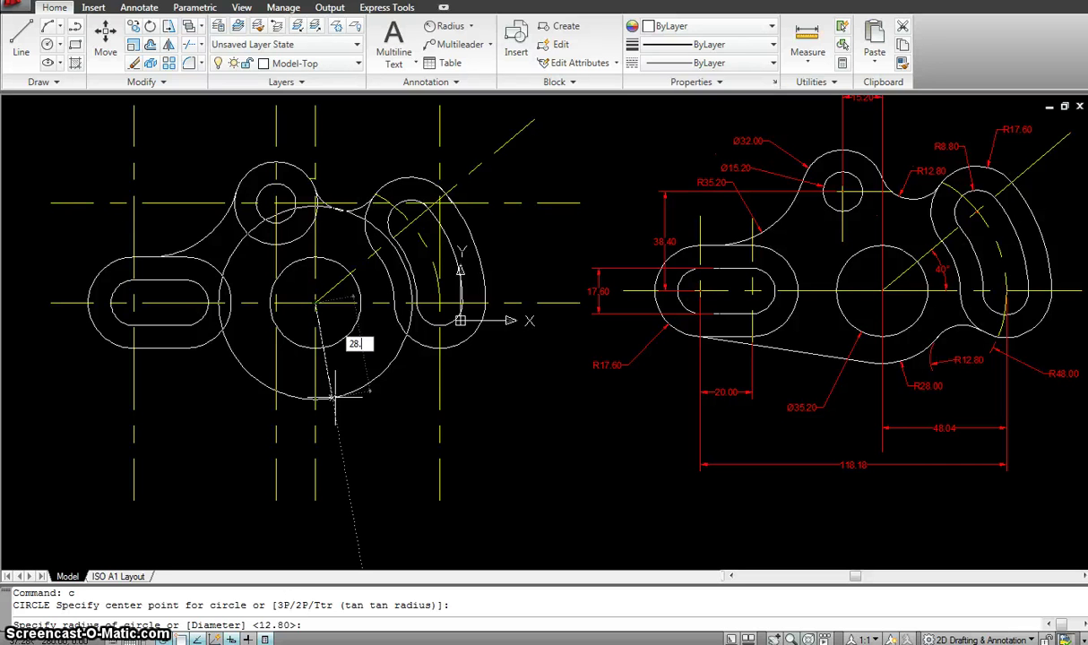
type("8.0")
key("Return")
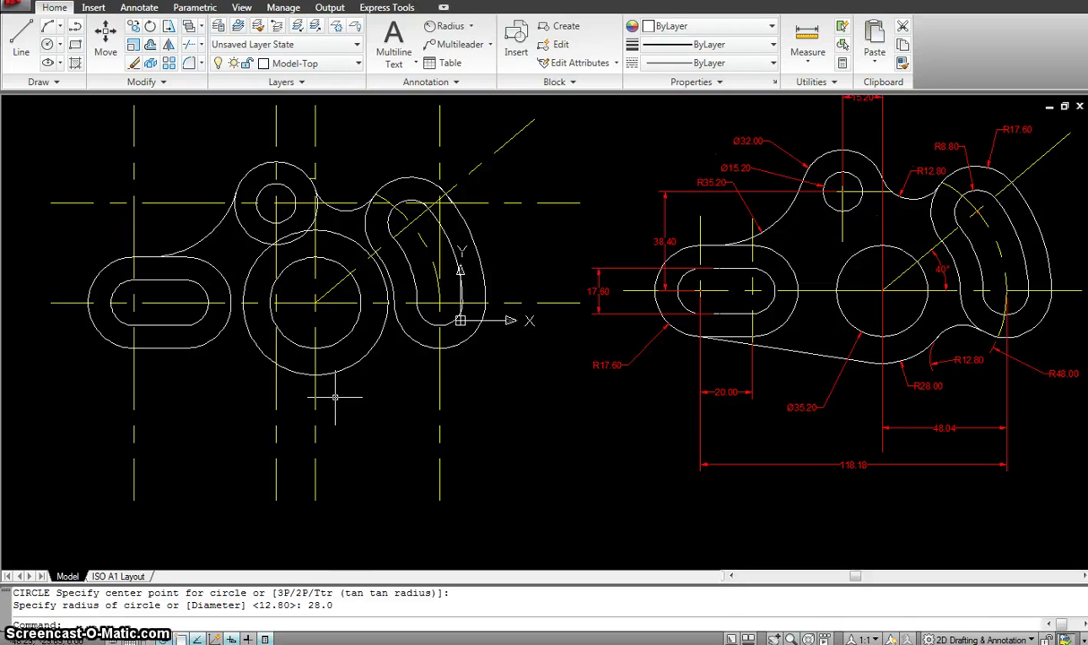
- Draw the lower edge line from the slot bottom to the R28 circle's bottom
type("l")
key("Return")
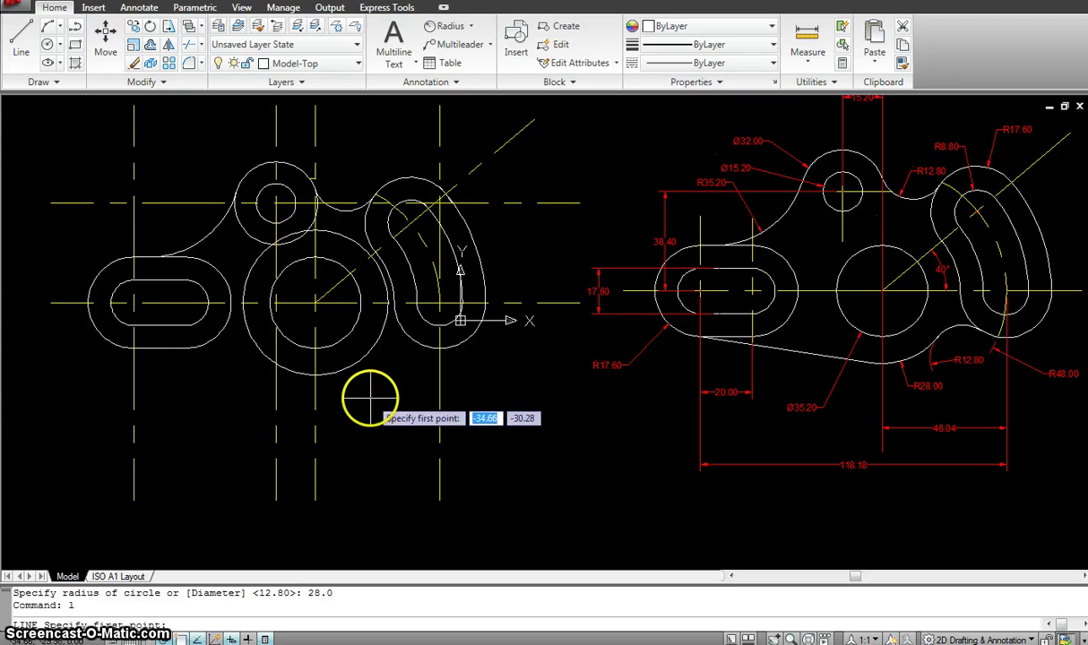
left_click(316, 375)
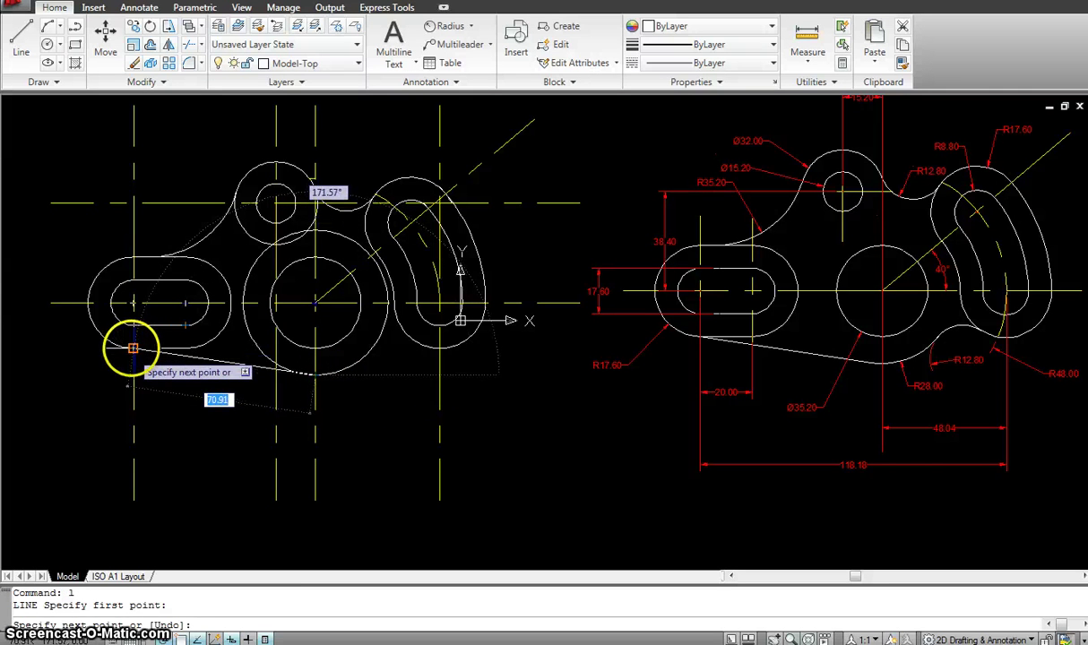
left_click(132, 348)
key("Escape")
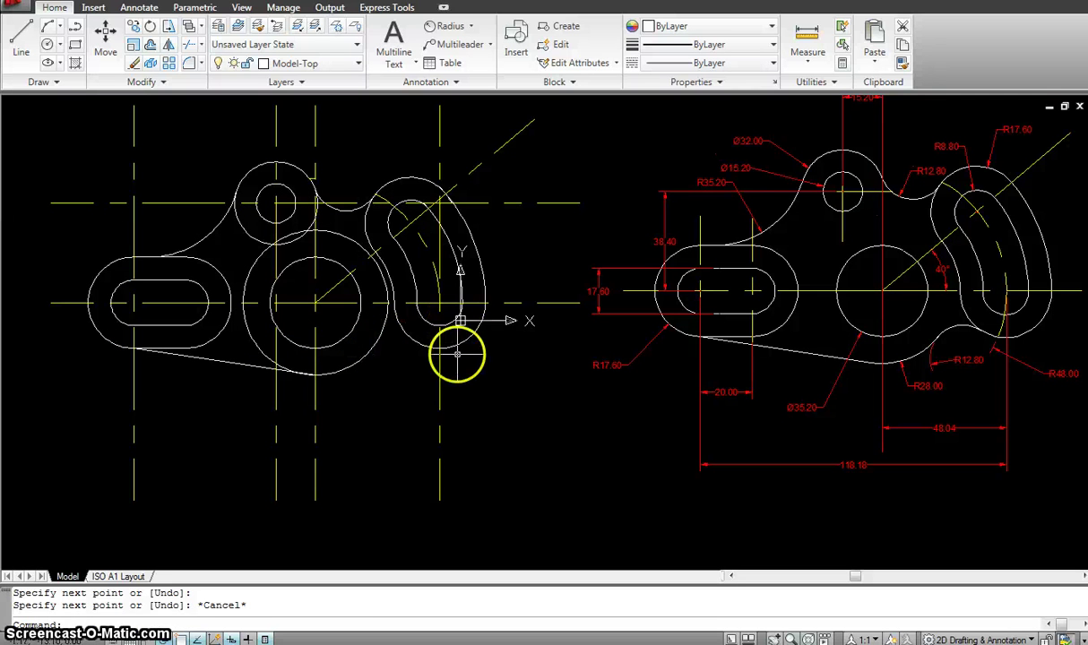
key("Escape")
- Fillet the R28 circle and right slot outline with radius 12.8
type("f")
key("Return")
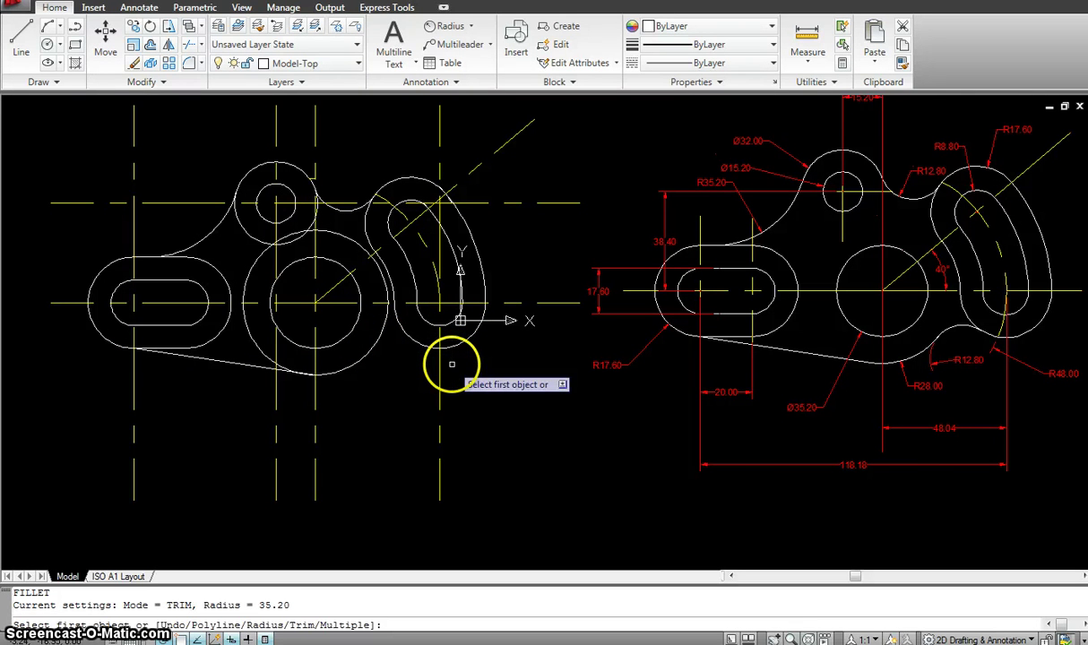
key("Return")
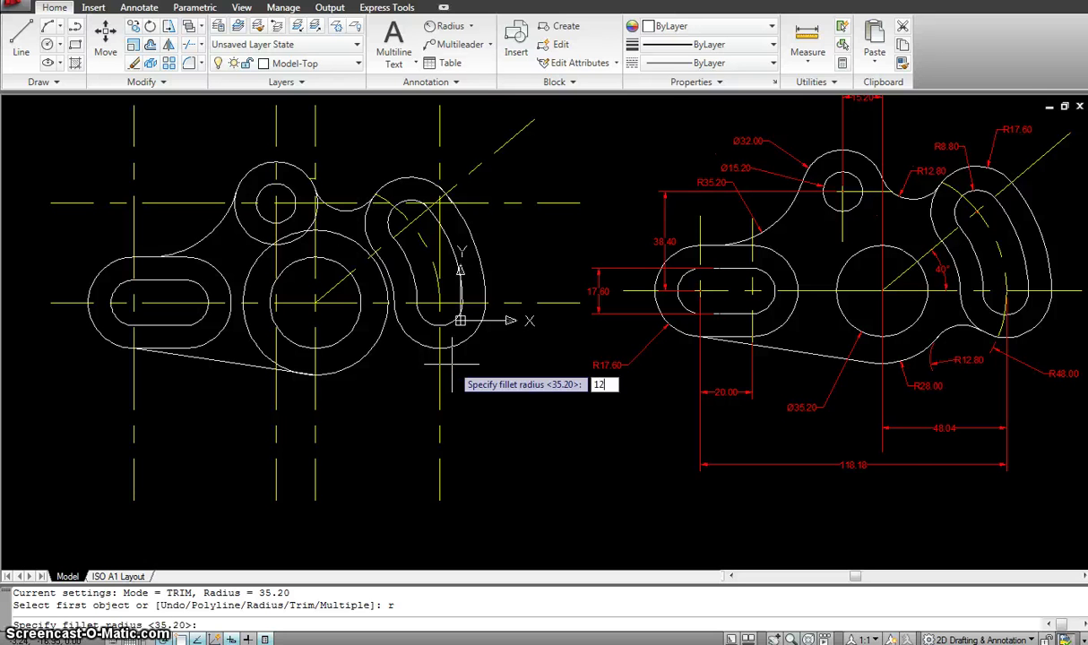
key("Return")
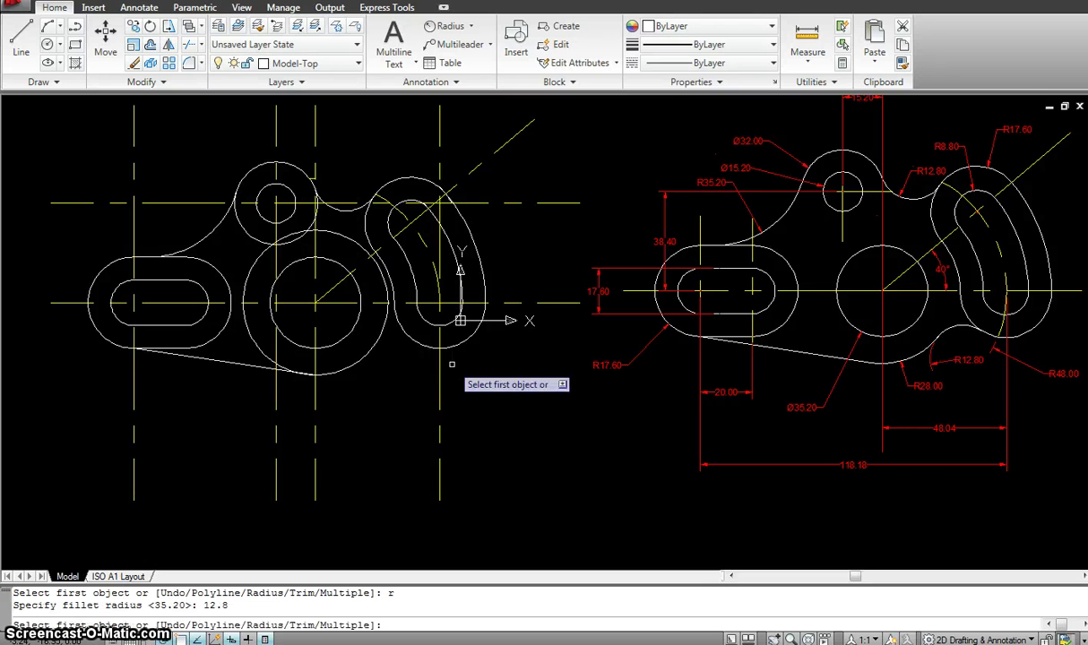
left_click(373, 338)
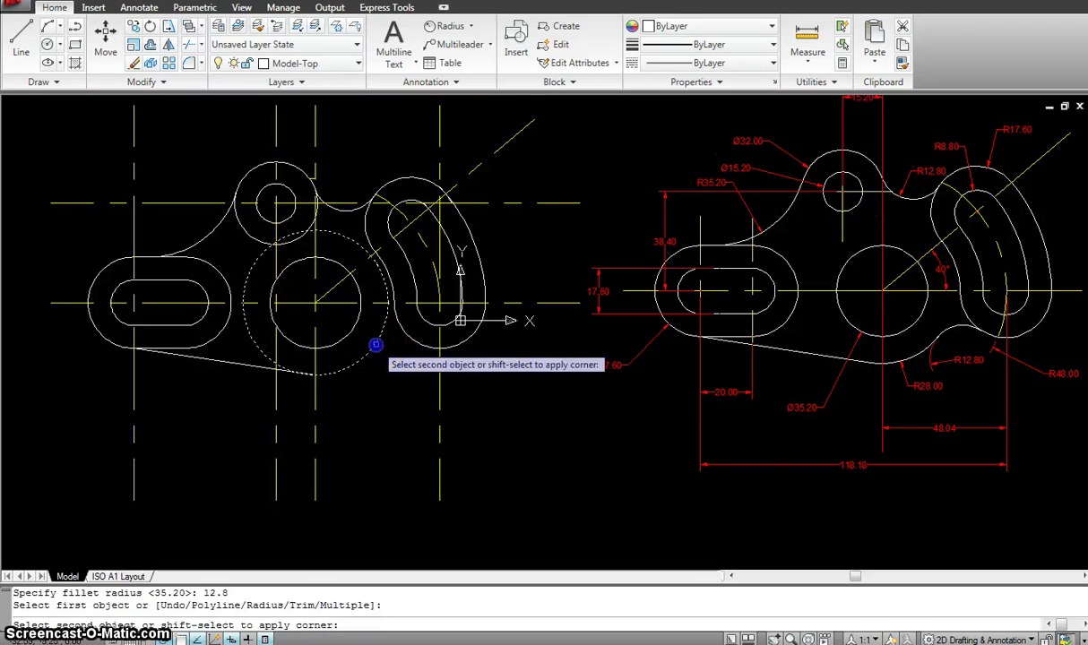
left_click(409, 337)
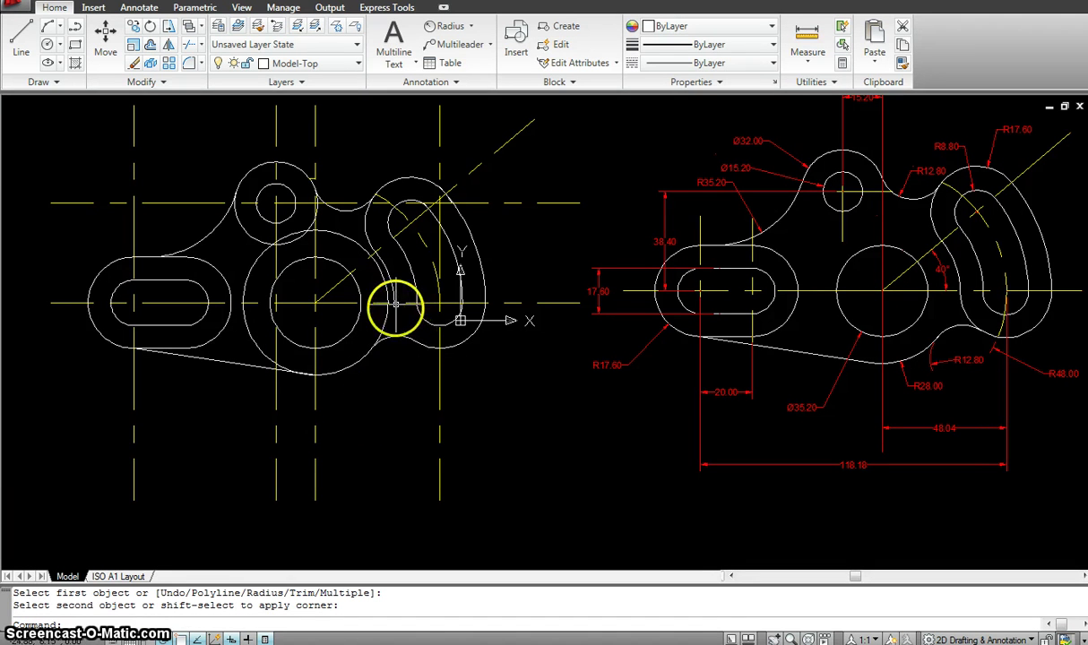
- Snap the fillet arc's endpoint onto the slot outline
left_click(419, 343)
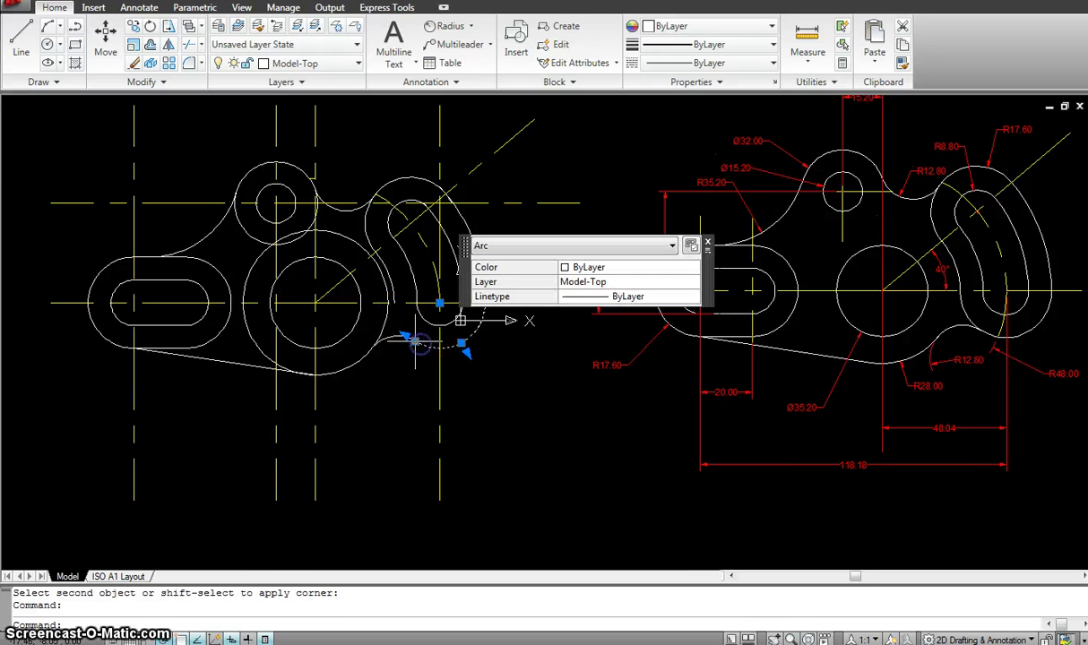
left_click(413, 340)
left_click(394, 303)
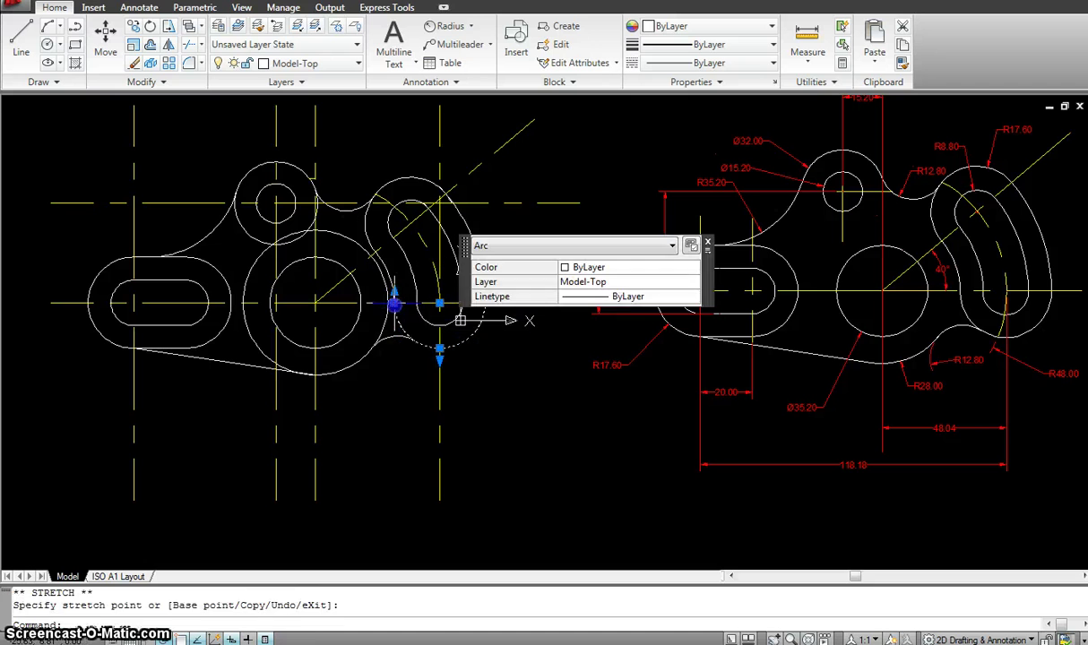
key("Escape")
scroll(405, 349, "up", 3)
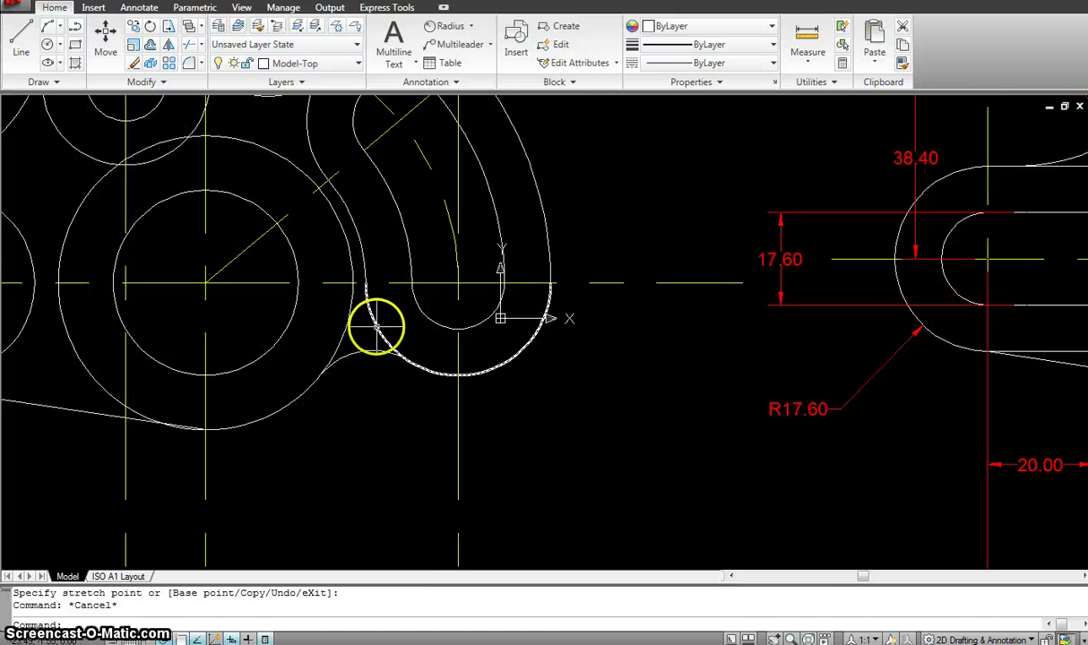
scroll(385, 335, "down", 2)
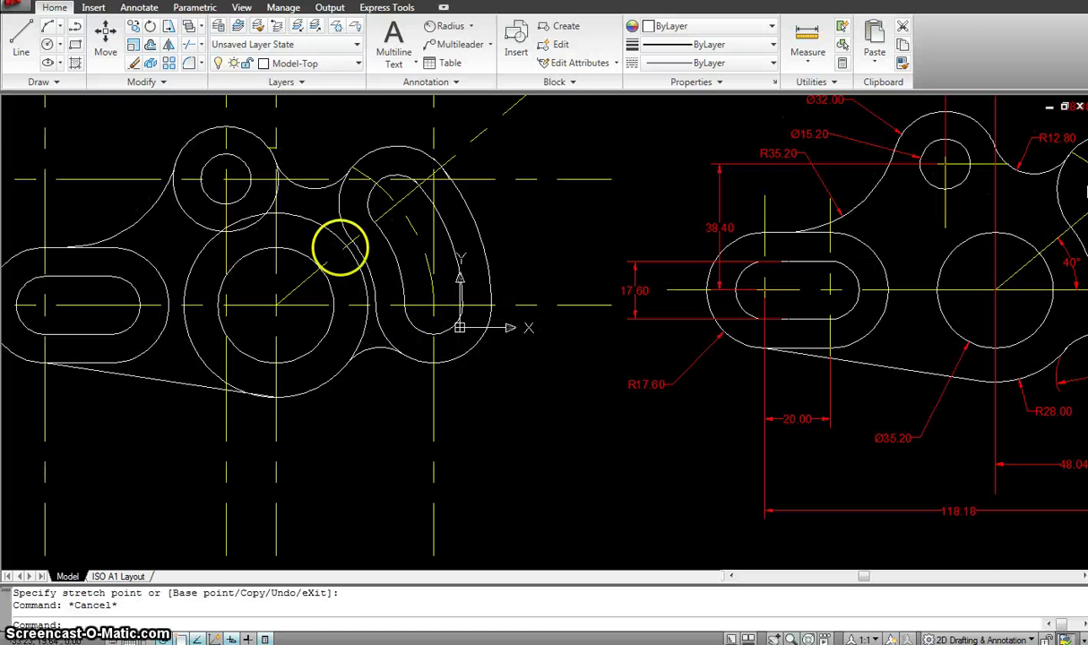
- Trim the large middle circle's excess lower arcs and a short leftover segment near the bottom edge
type("tr")
key("Return")
left_click(527, 444)
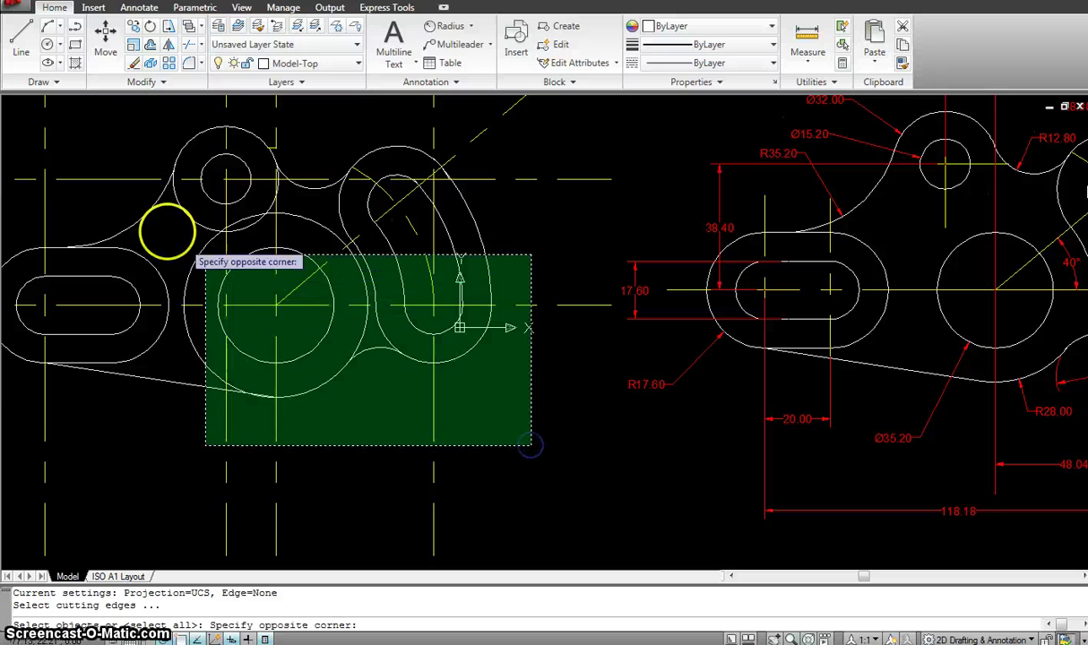
left_click(160, 197)
key("Return")
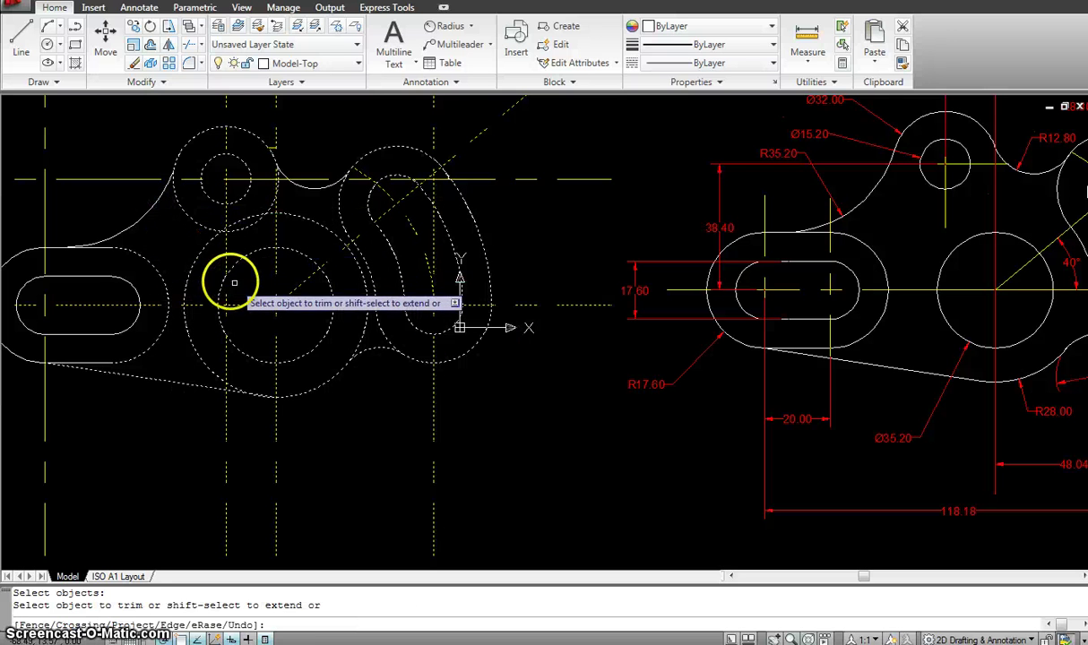
left_click(192, 352)
left_click(359, 344)
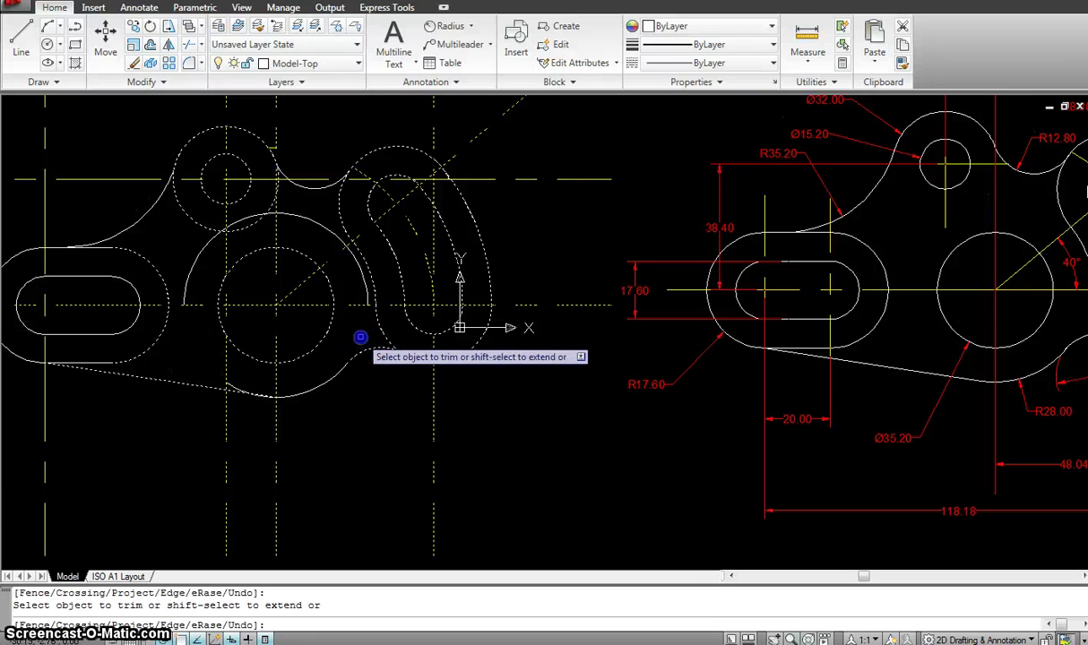
scroll(267, 385, "up", 2)
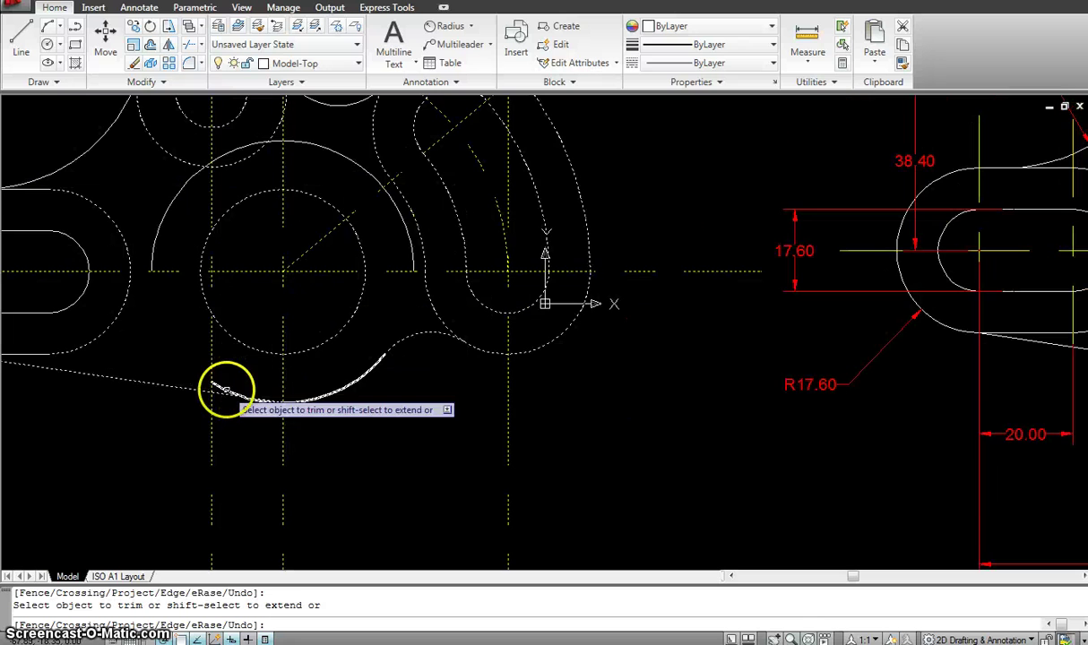
left_click(408, 318)
scroll(249, 428, "up", 4)
left_click(243, 428)
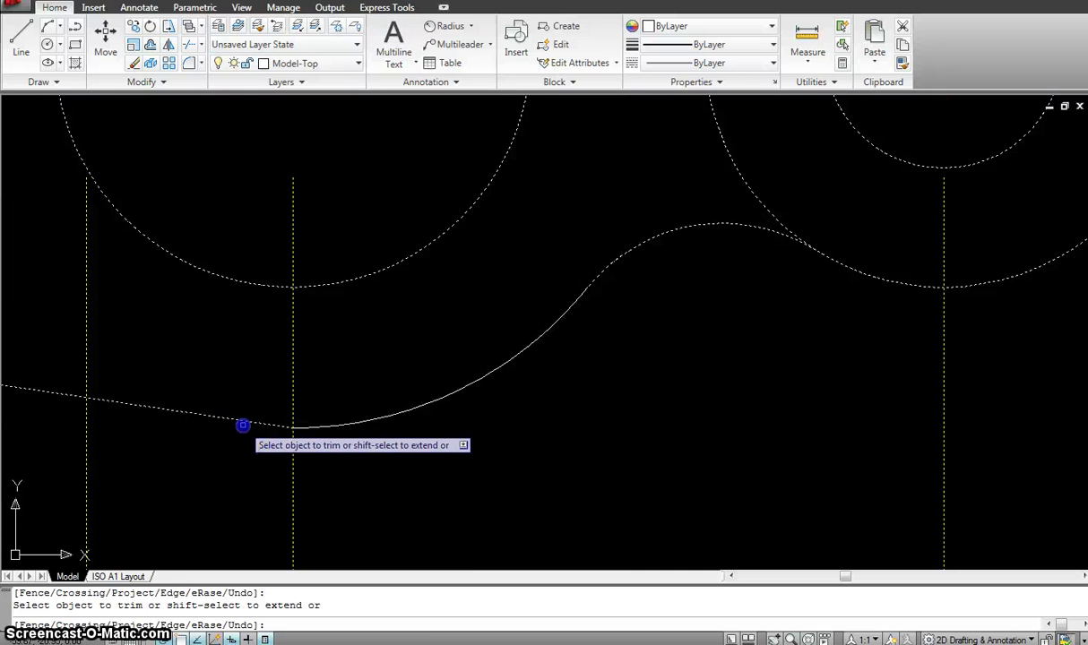
scroll(433, 355, "down", 4)
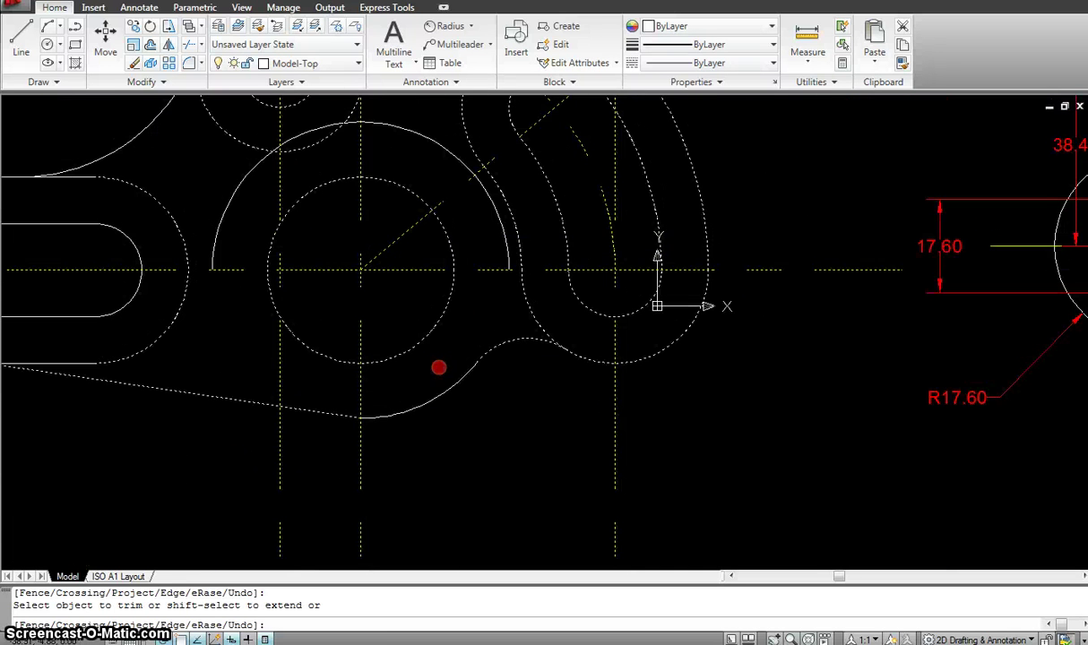
- Delete the stray arc left above the middle circle, then zoom back out
key("Escape")
left_click(427, 138)
key("Delete")
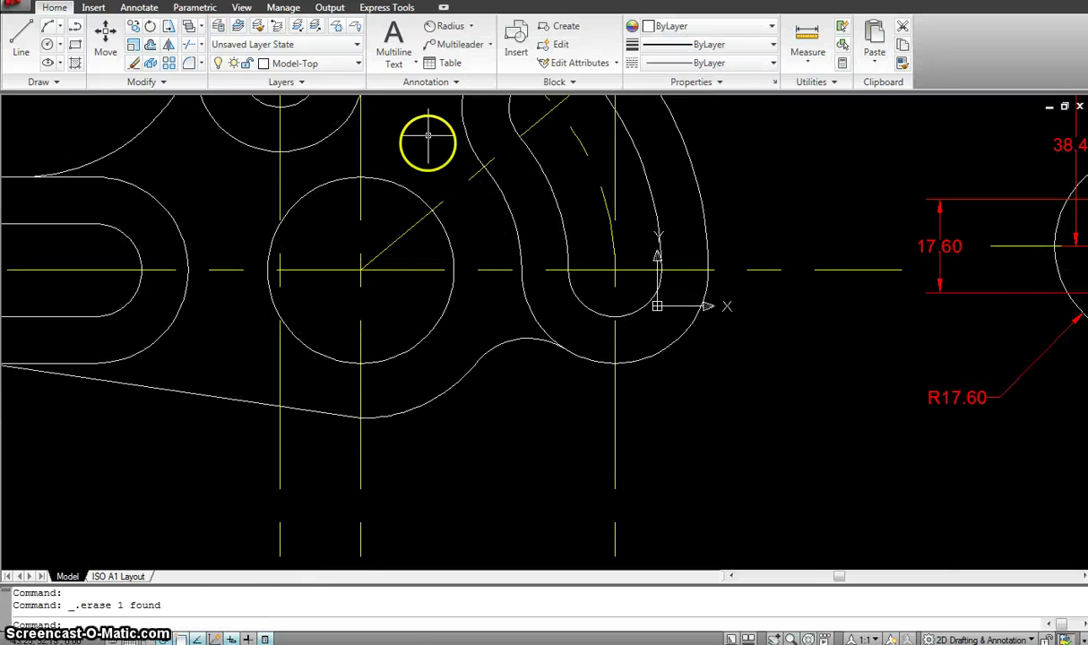
scroll(502, 213, "down", 5)
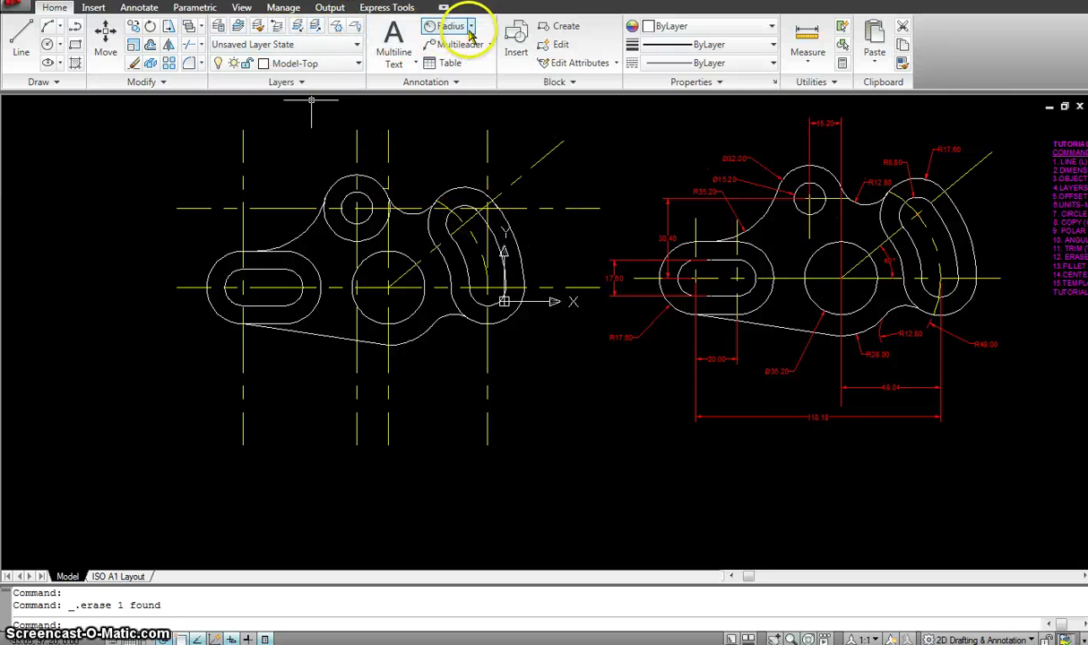
- Make Dimensions the current layer from the layer list
left_click(452, 81)
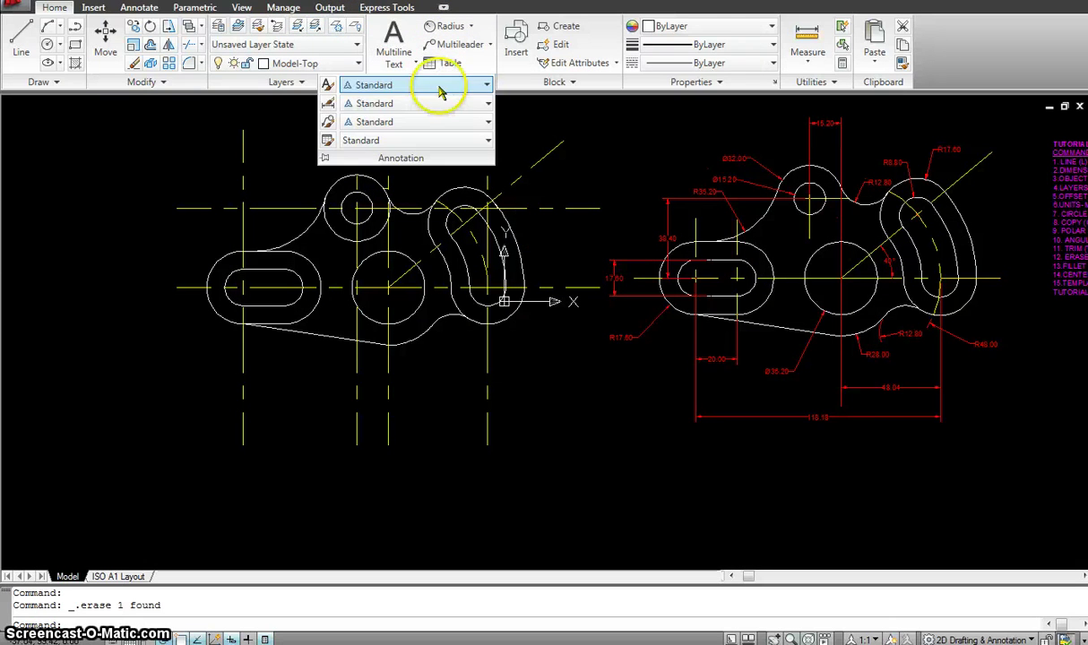
left_click(139, 7)
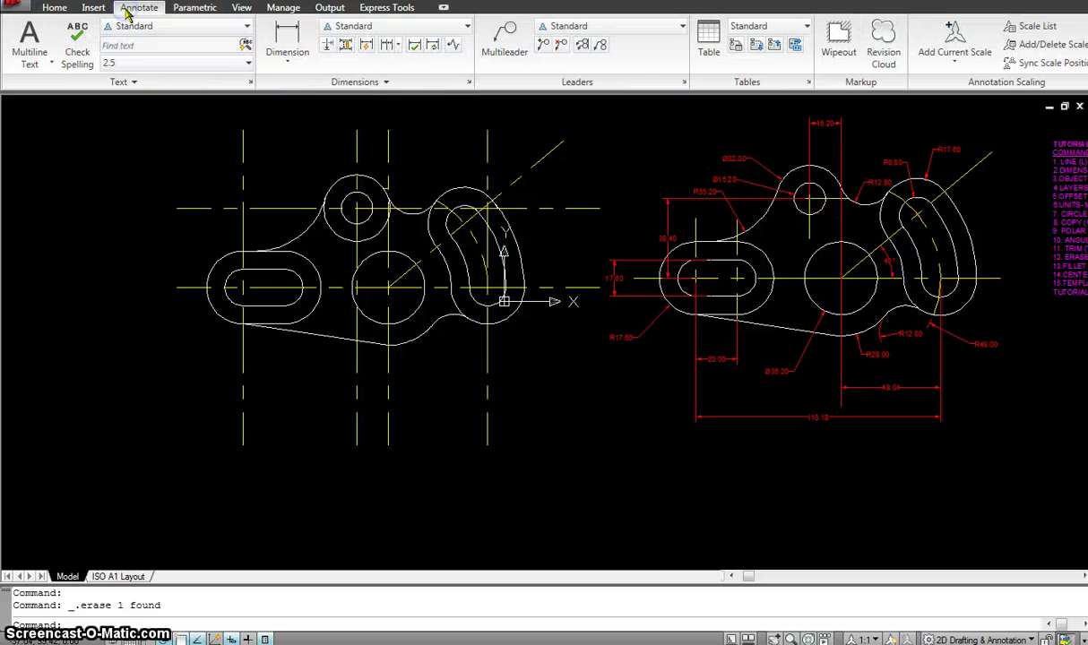
left_click(387, 81)
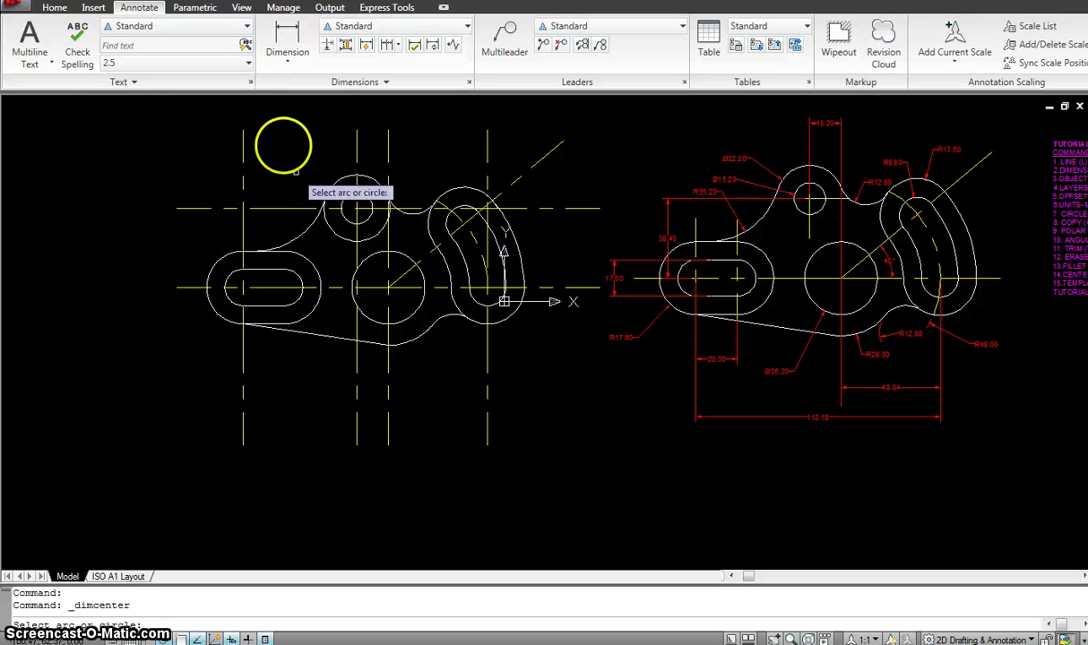
left_click(55, 7)
left_click(311, 45)
left_click(313, 46)
left_click(327, 65)
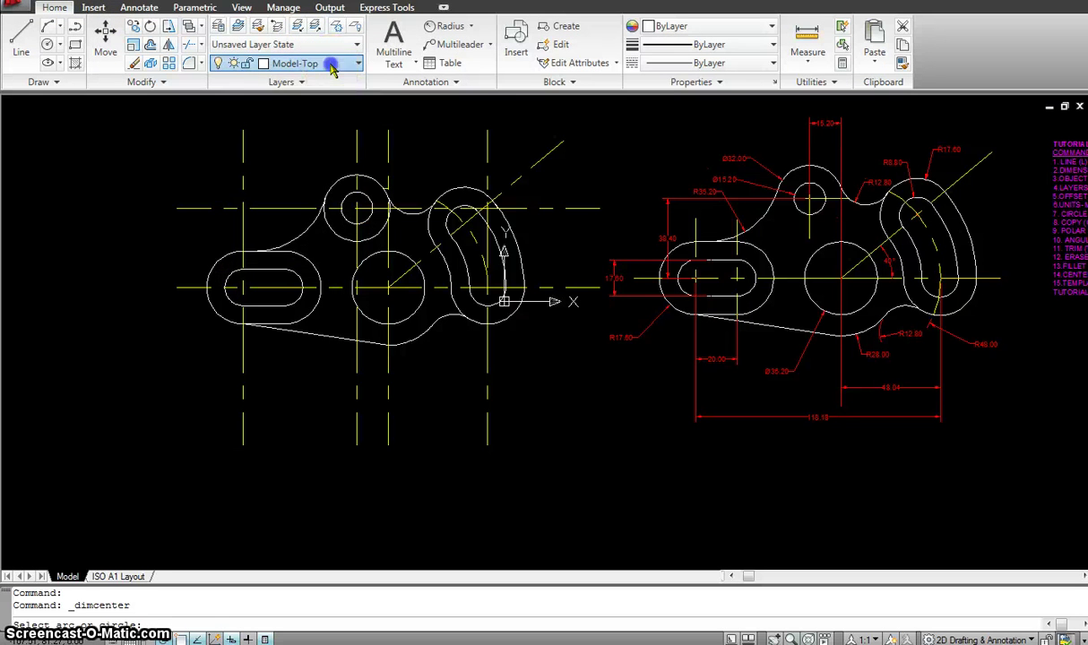
left_click(292, 96)
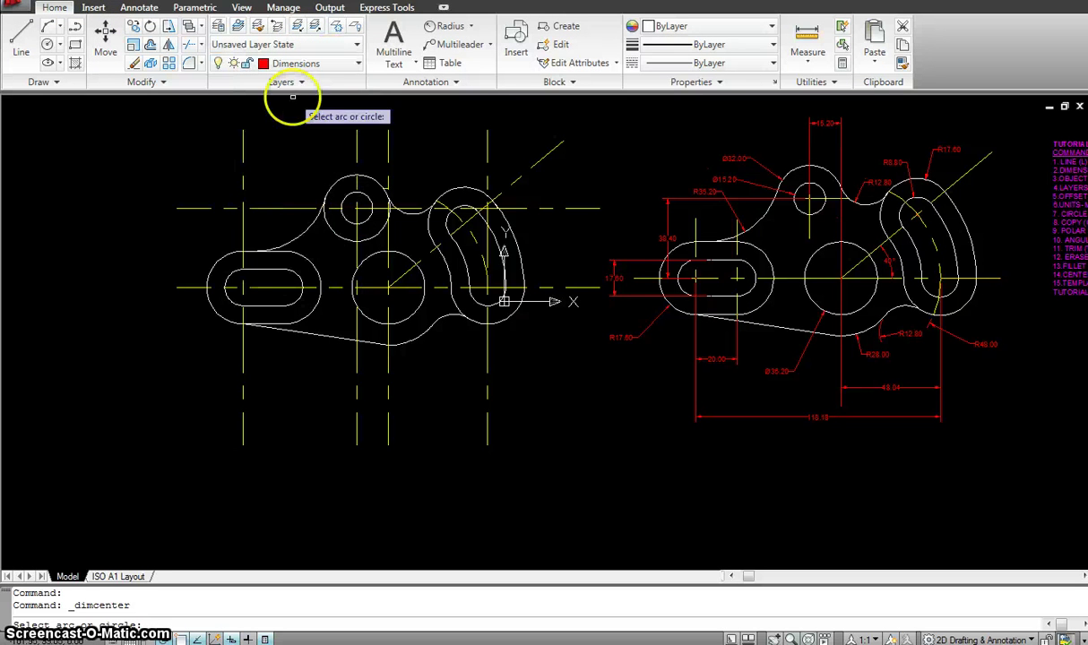
- Place centre marks on the slot's right end, the middle circle, the right lobe's arcs and the boss-lobe arc
left_click(302, 284)
scroll(304, 293, "up", 3)
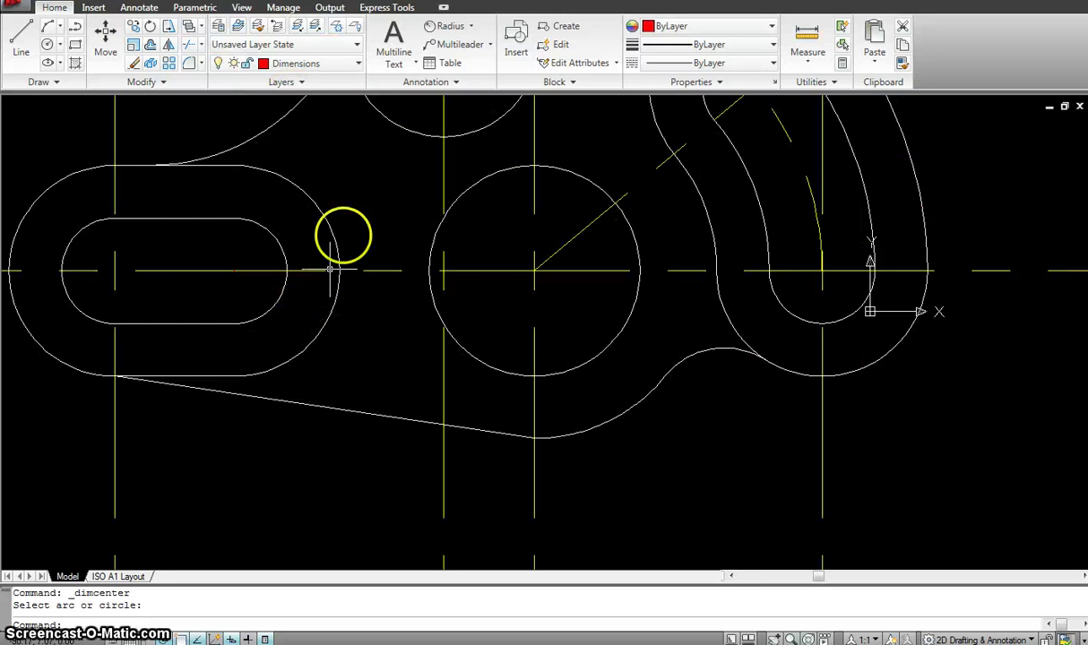
scroll(345, 236, "down", 3)
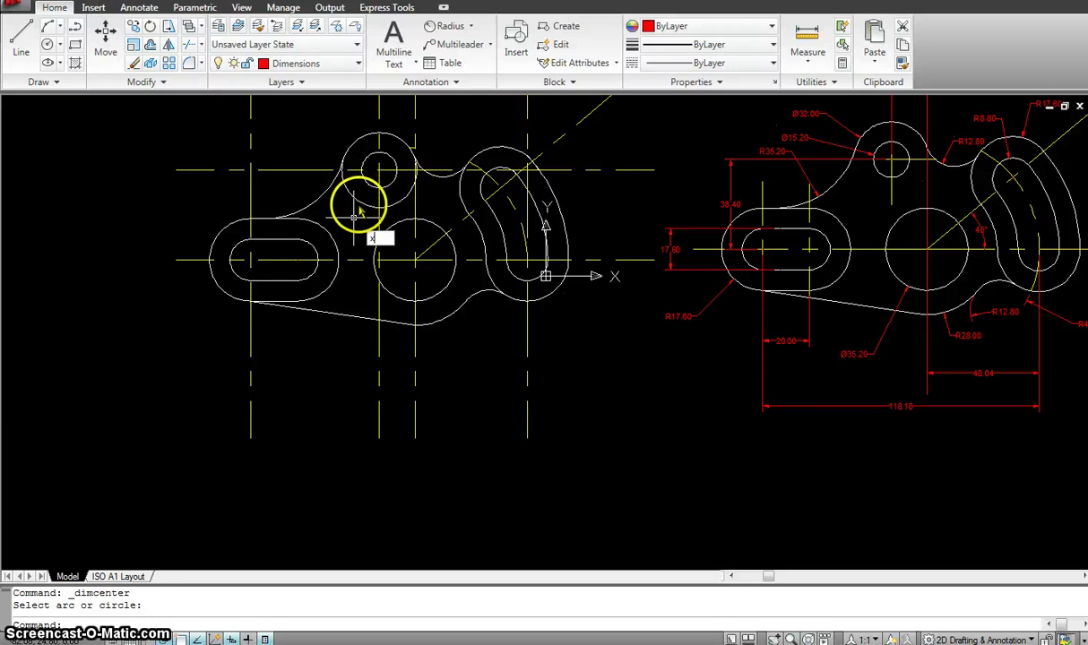
key("Return")
key("Return")
key("Return")
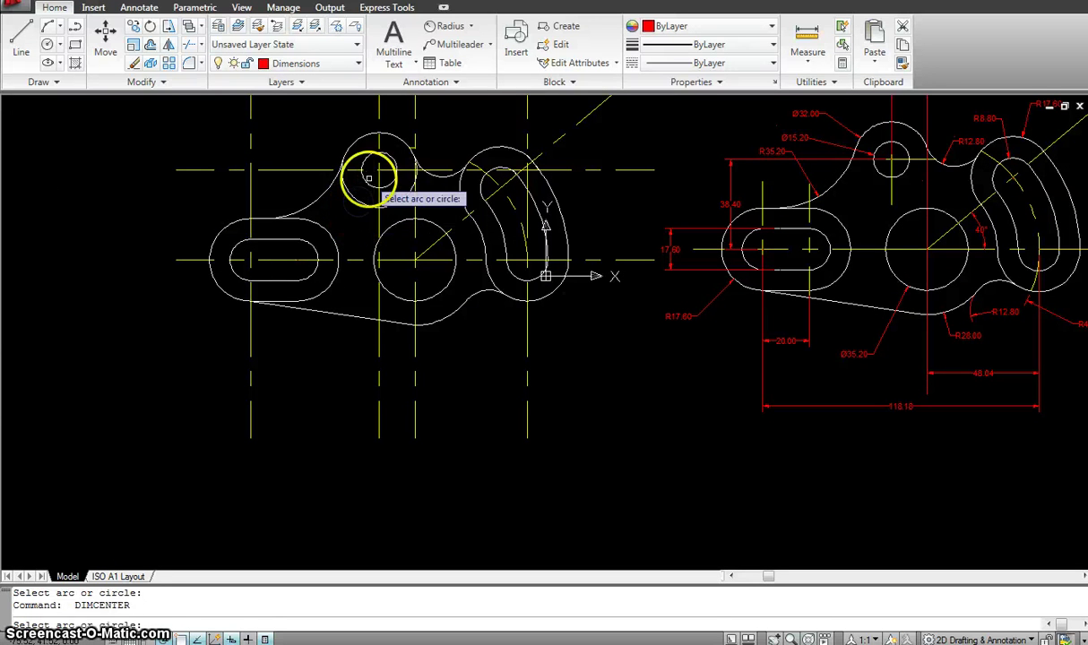
key("Return")
left_click(392, 290)
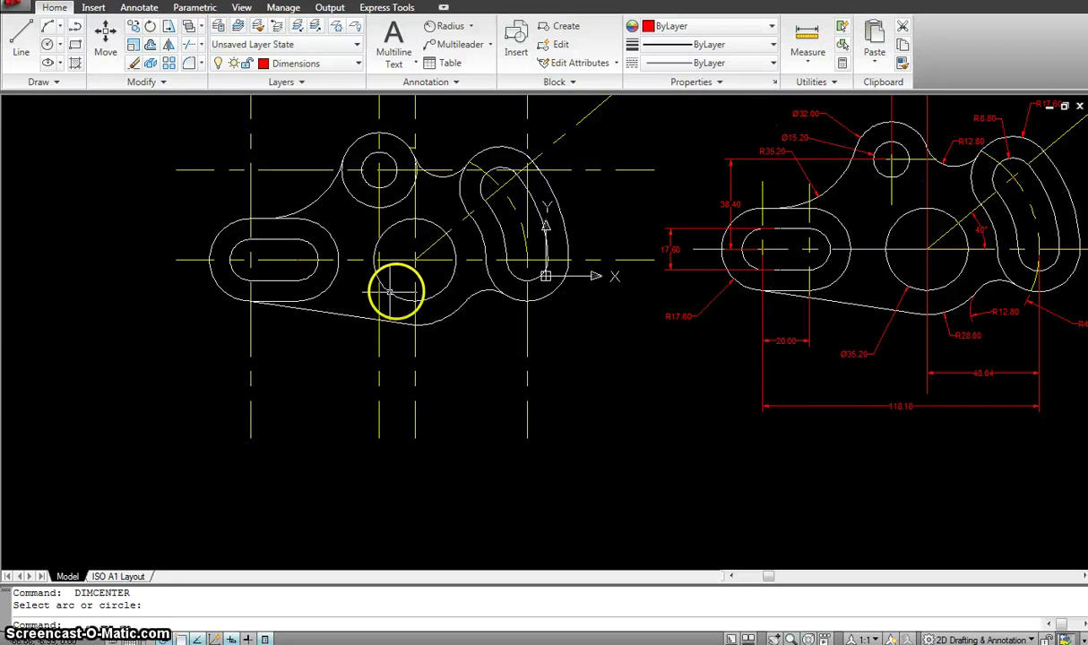
key("Return")
left_click(495, 281)
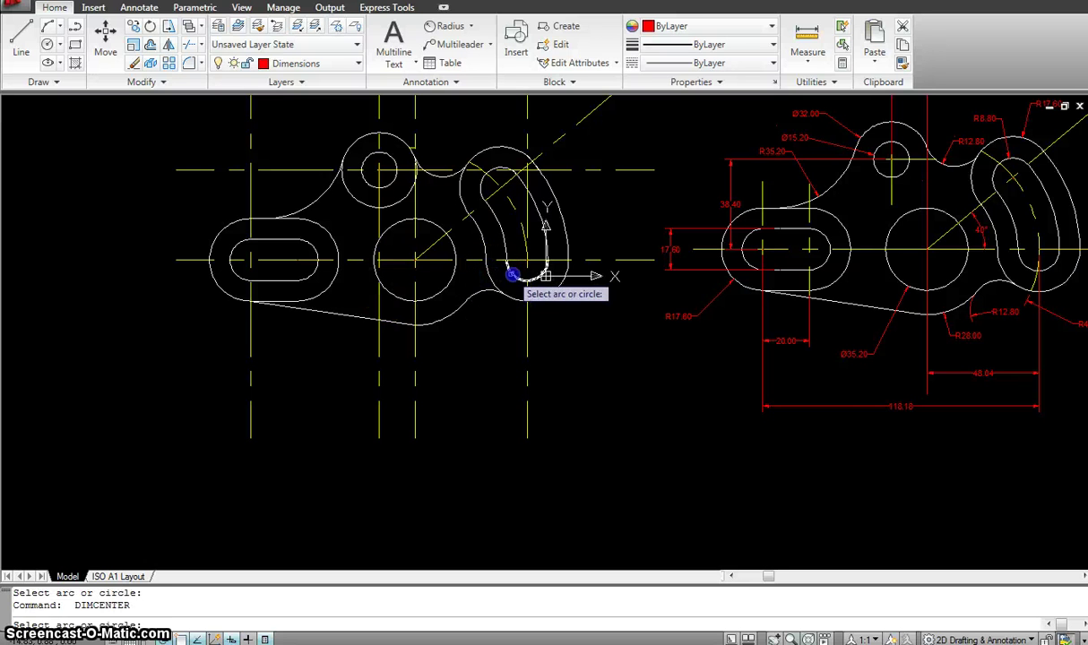
left_click(473, 177)
key("Return")
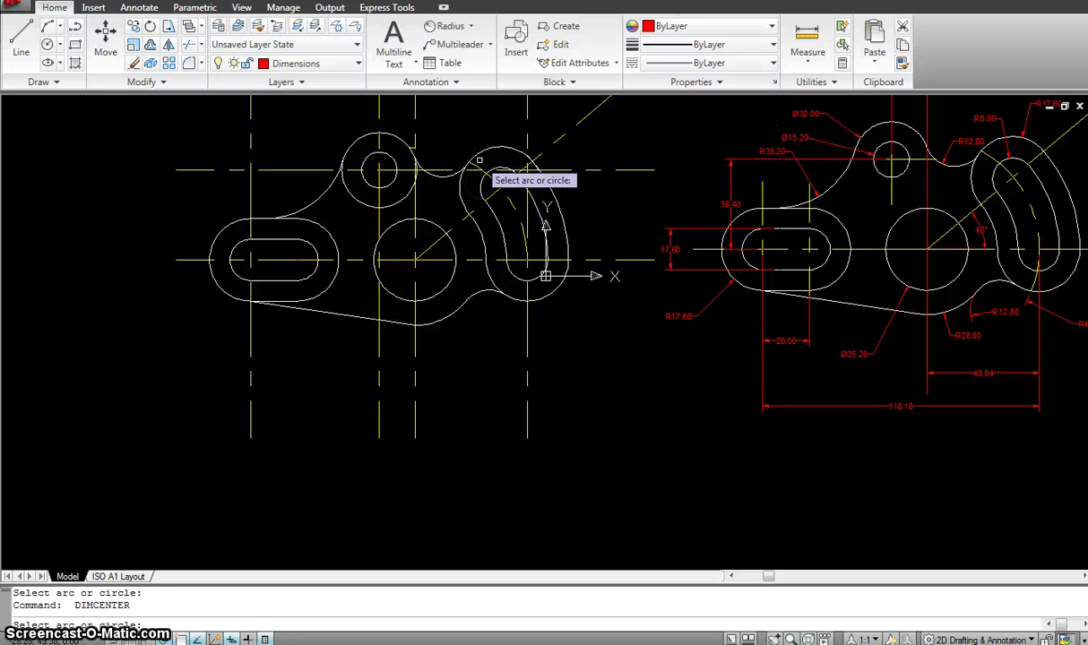
left_click(447, 179)
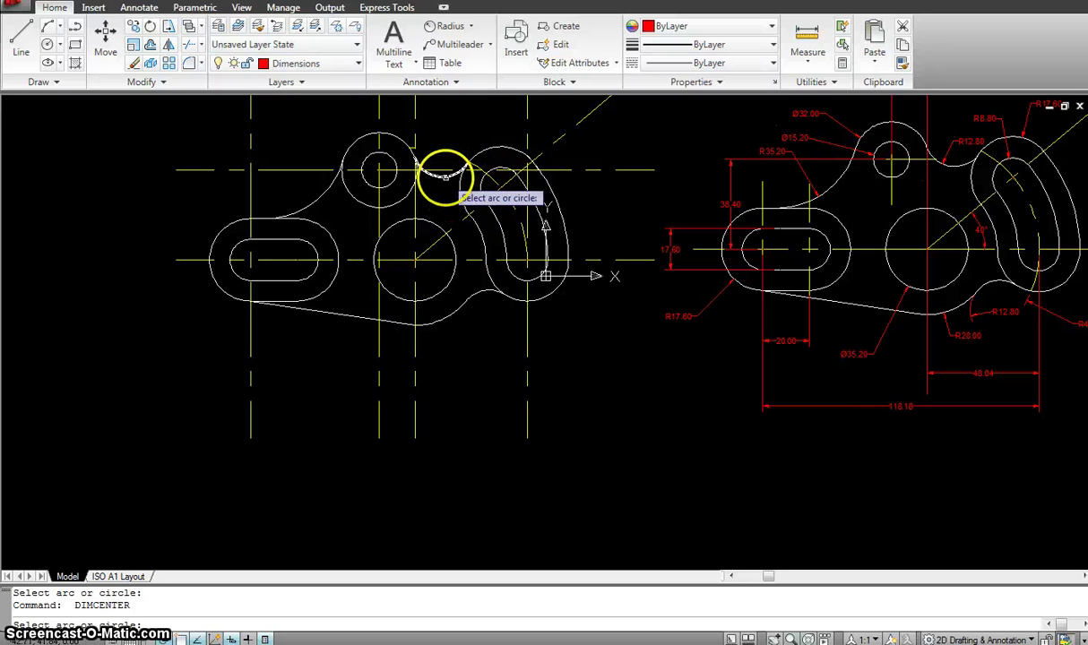
key("Return")
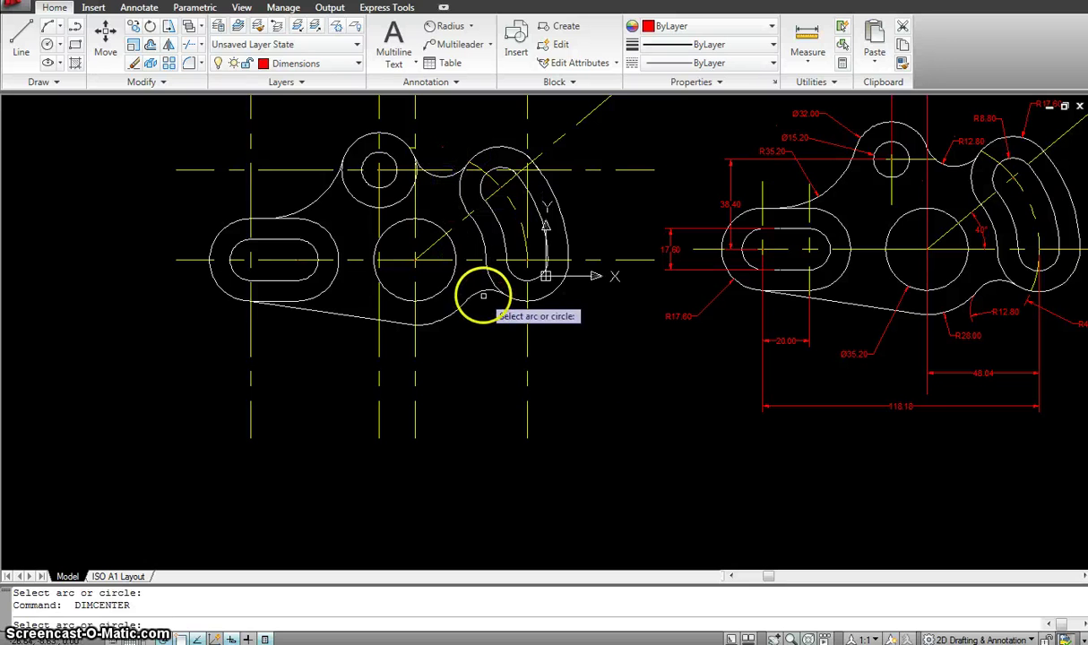
- Dimension the top boss's outer circle as R16.00 and its hole as R7.60
key("Escape")
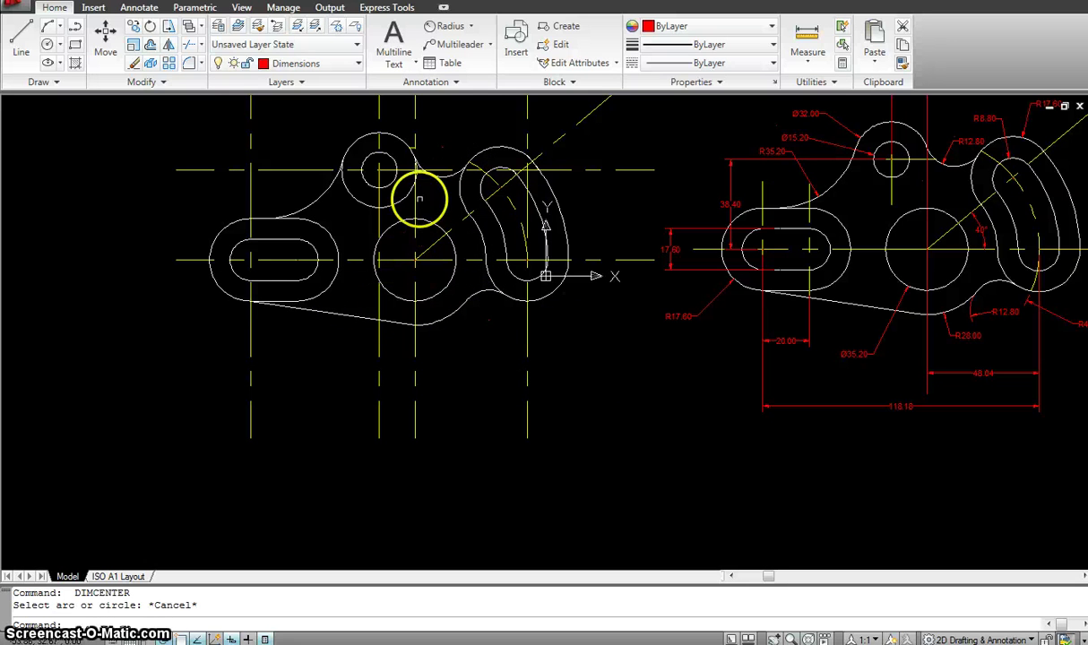
key("Escape")
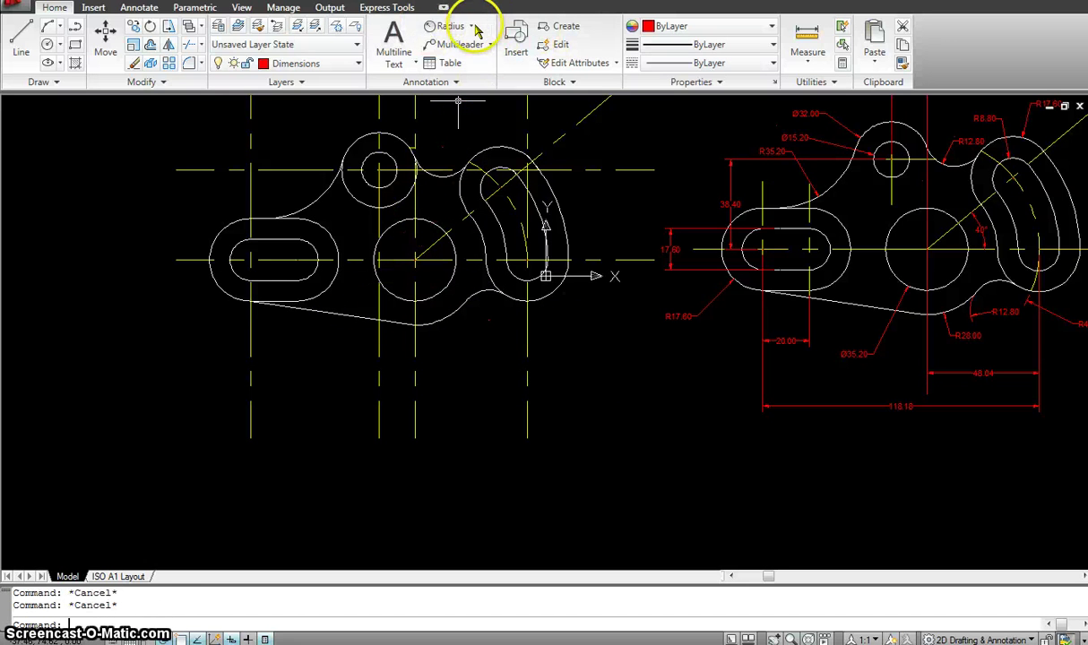
middle_click_drag(609, 269, 578, 364)
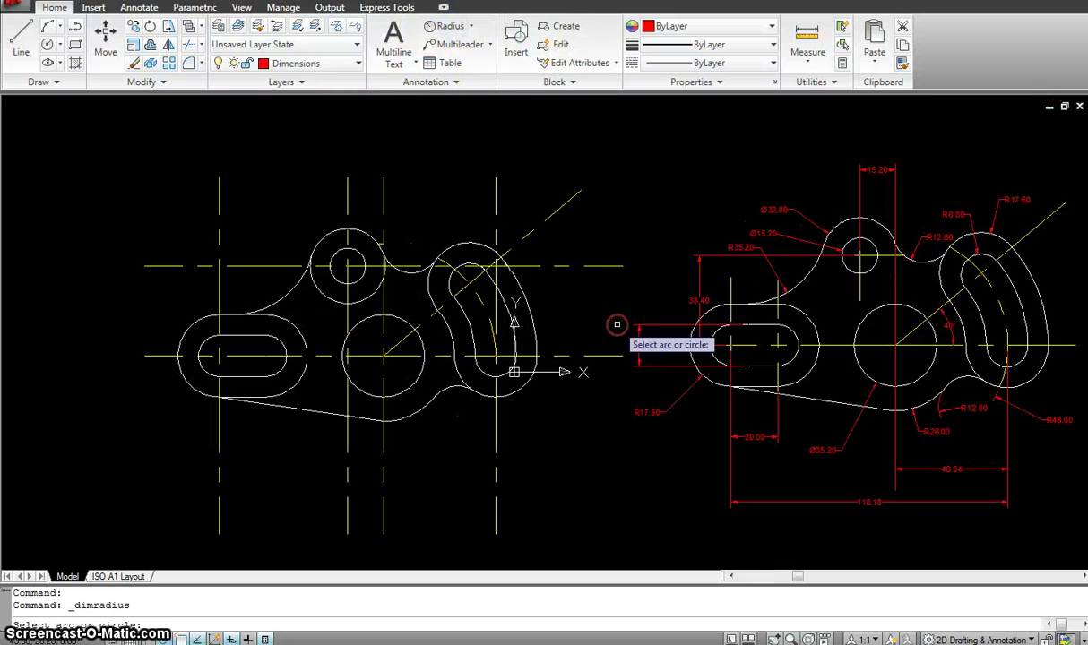
left_click(325, 240)
left_click(298, 201)
right_click(322, 247)
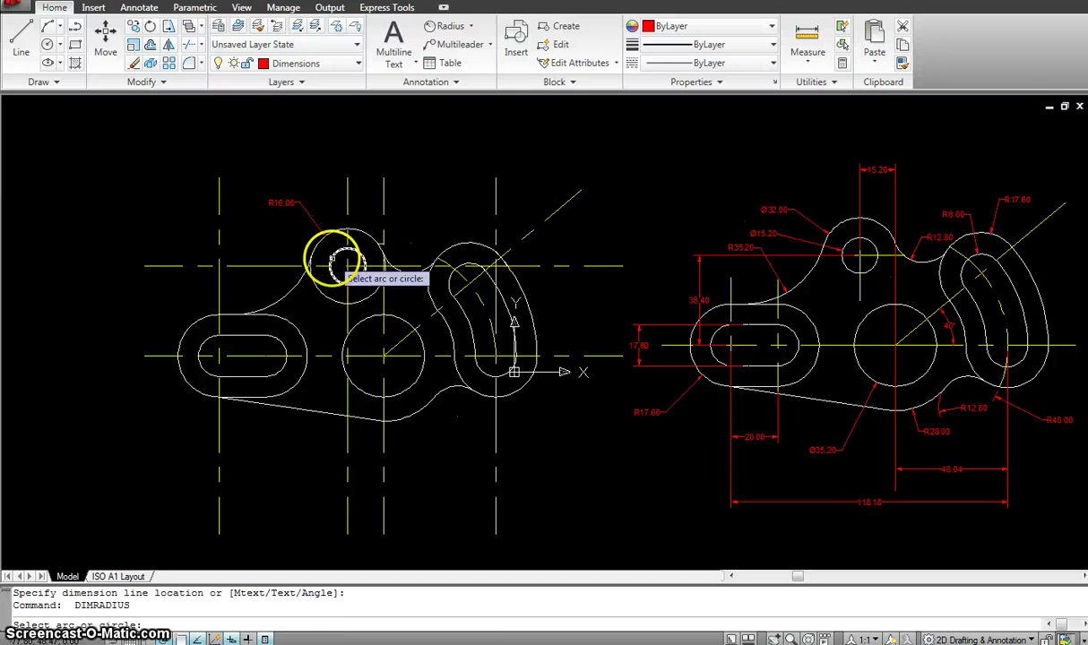
left_click(331, 260)
left_click(284, 235)
right_click(287, 238)
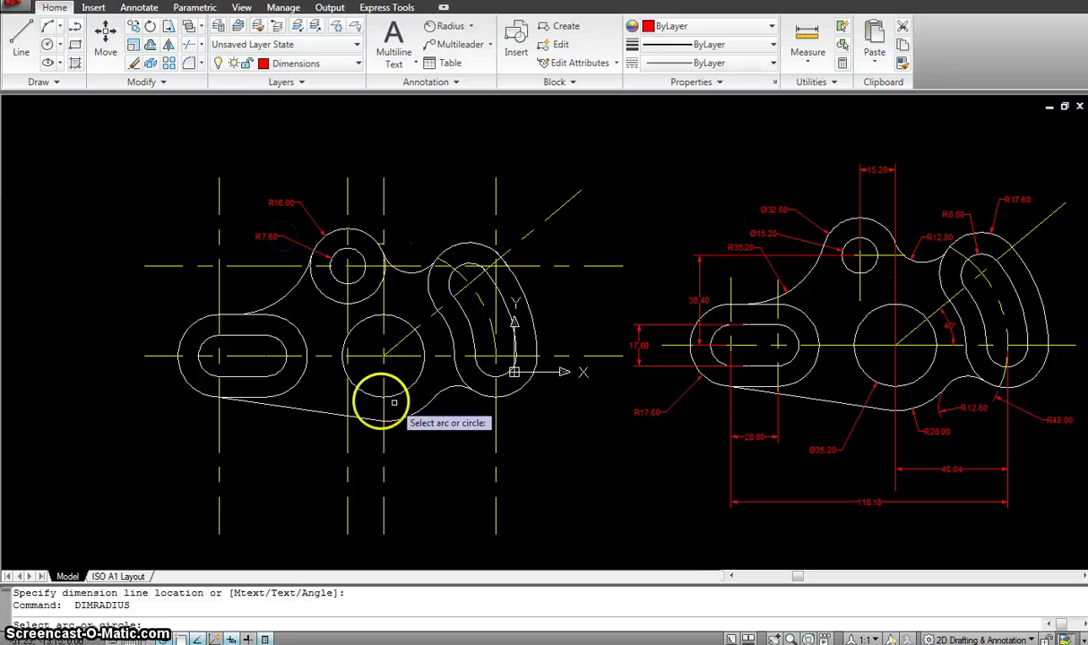
left_click(394, 403)
key("Escape")
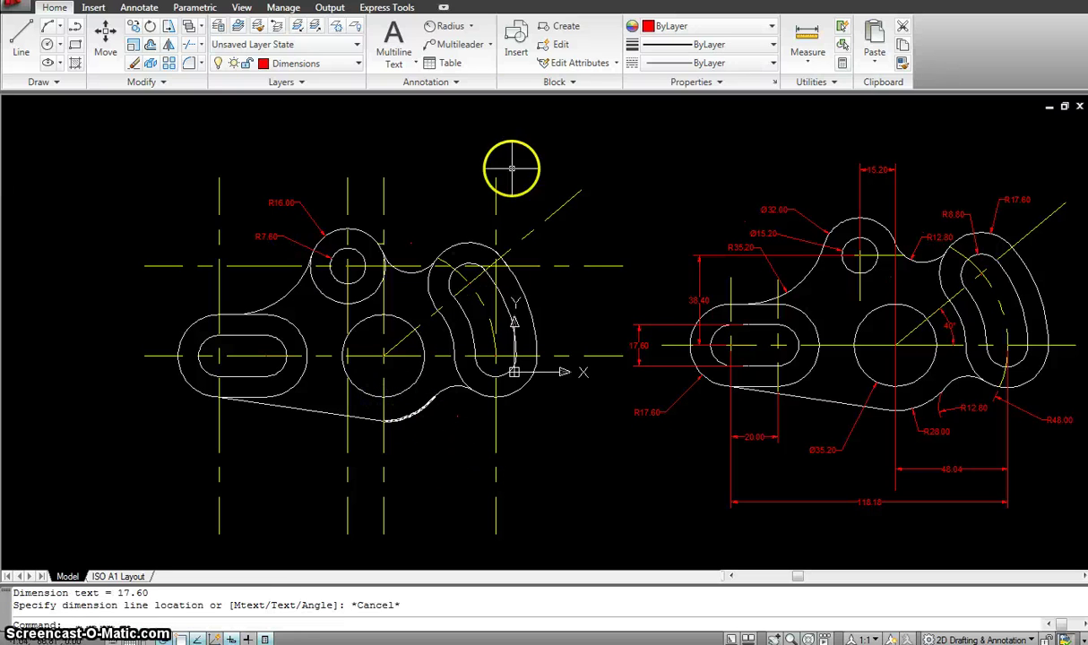
key("Escape")
- Add diameter dimensions: Ø35.20 on the middle circle, Ø15.20 and Ø32.00 on the top boss
left_click(473, 29)
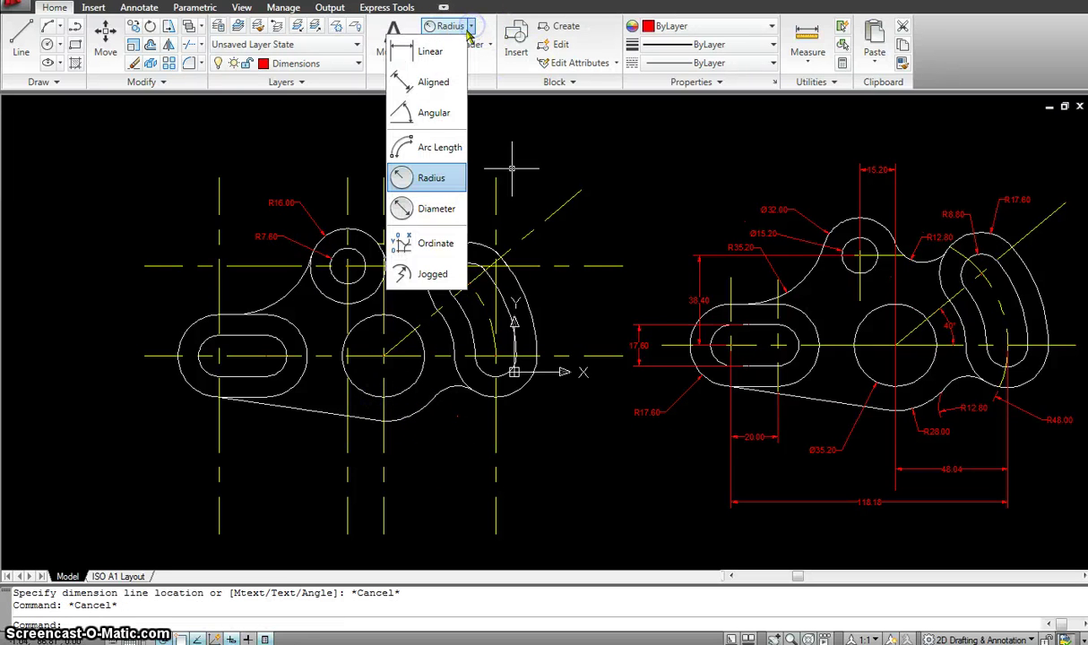
left_click(427, 208)
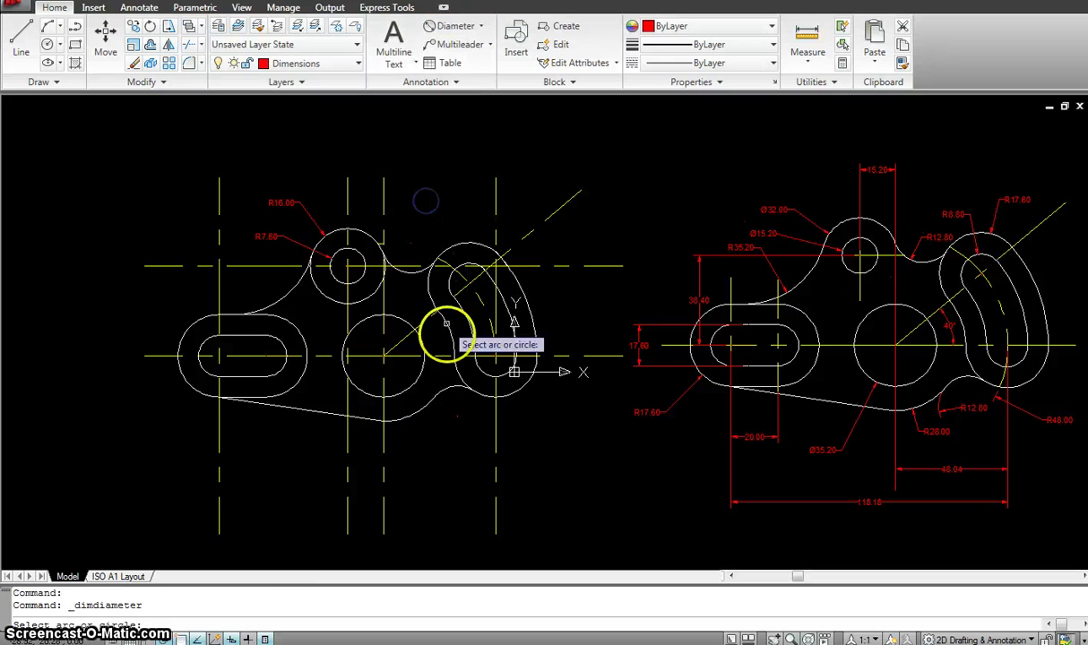
left_click(412, 388)
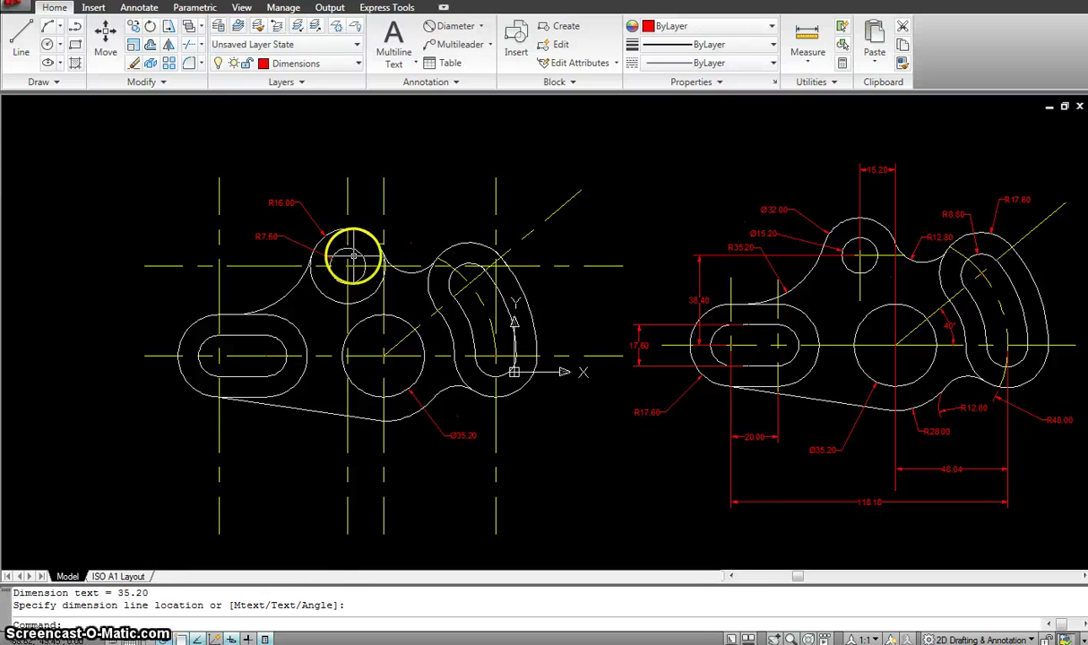
key("Return")
left_click(350, 244)
left_click(426, 191)
key("Return")
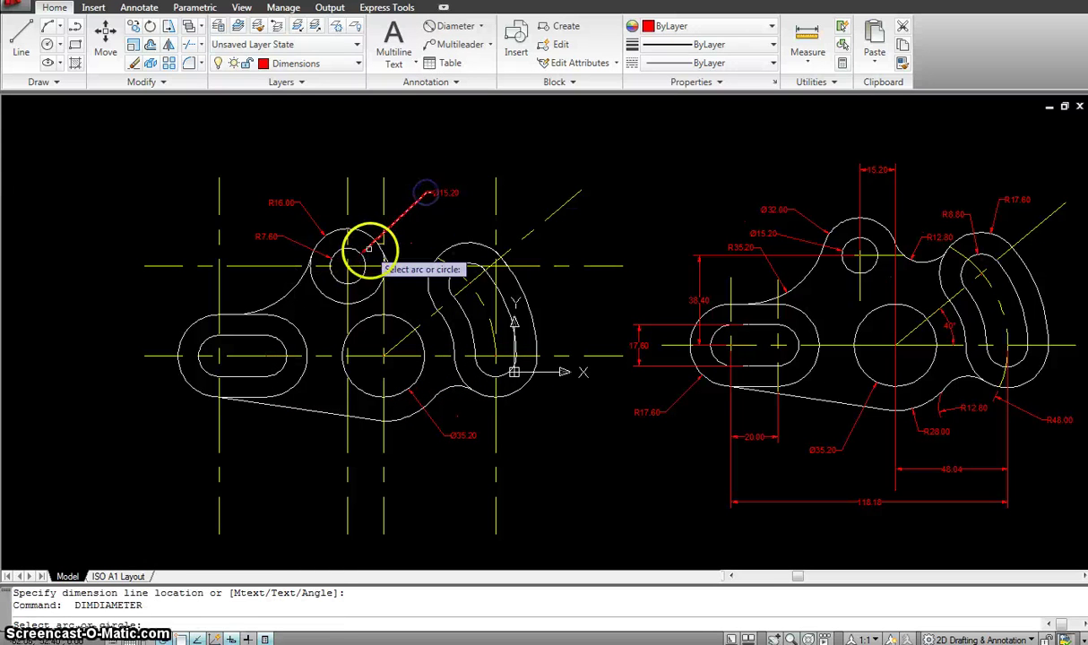
left_click(363, 235)
left_click(417, 164)
key("Escape")
- Delete the old R16.00 and R7.60 radius dimensions from the boss
left_click(304, 202)
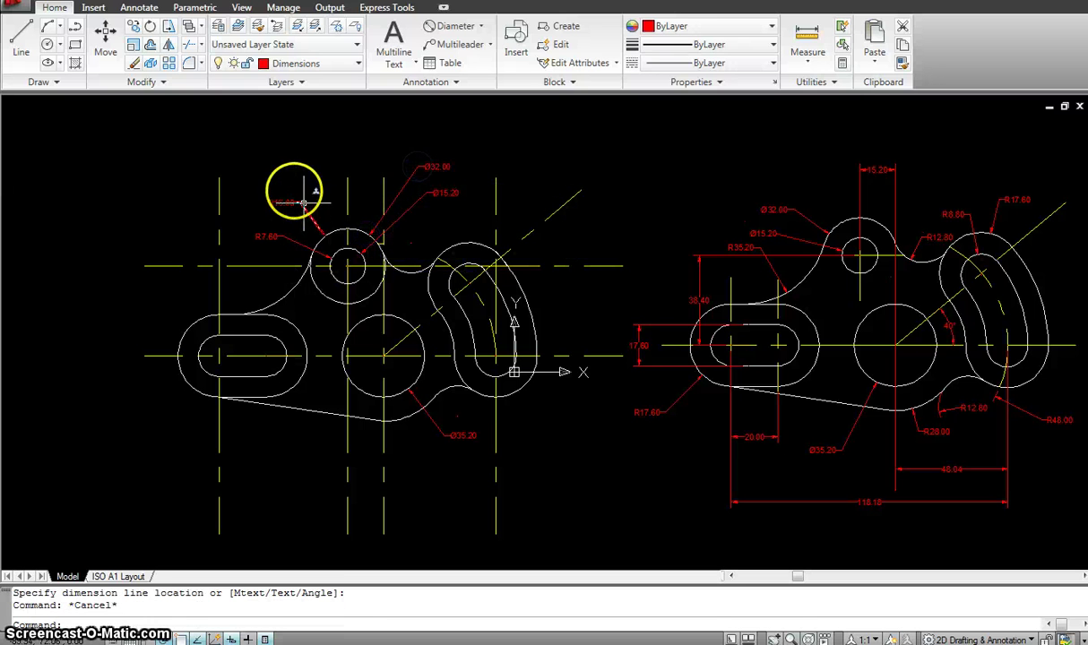
left_click(280, 188)
left_click(263, 243)
key("Delete")
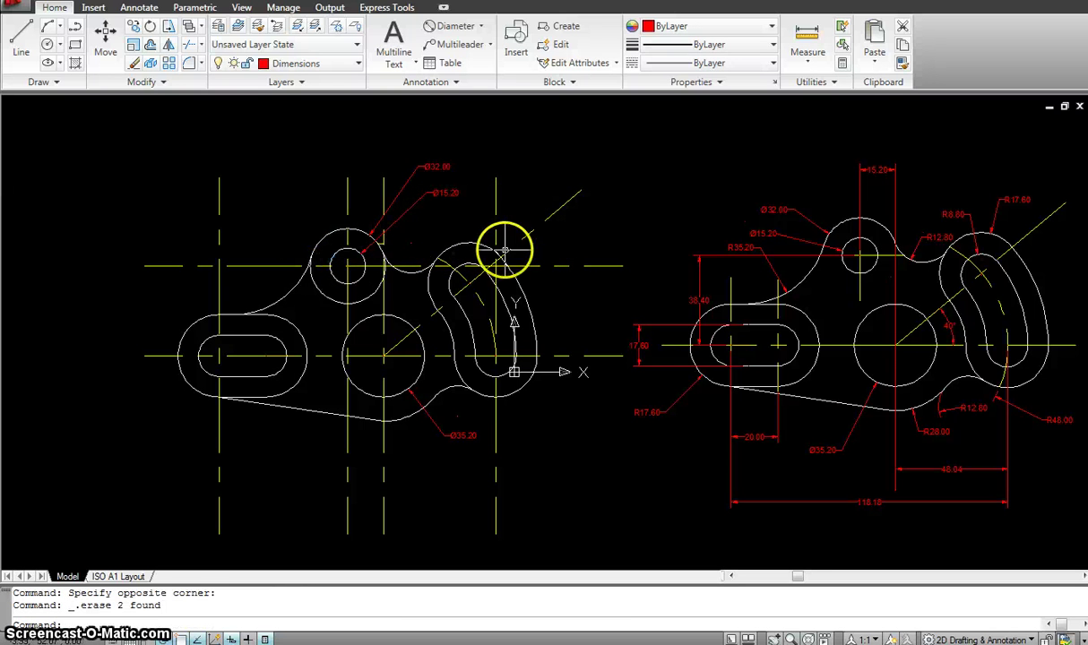
middle_click_drag(504, 251, 481, 219)
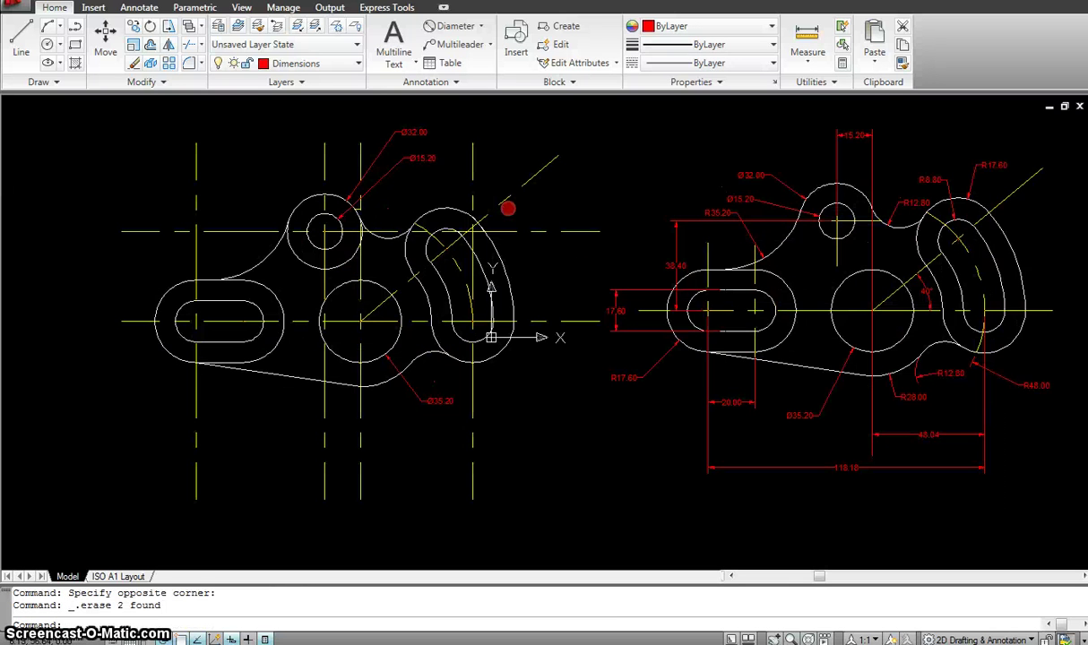
- Dimension the curved slot's outer and inner arcs as R17.60 and R8.80
left_click(482, 28)
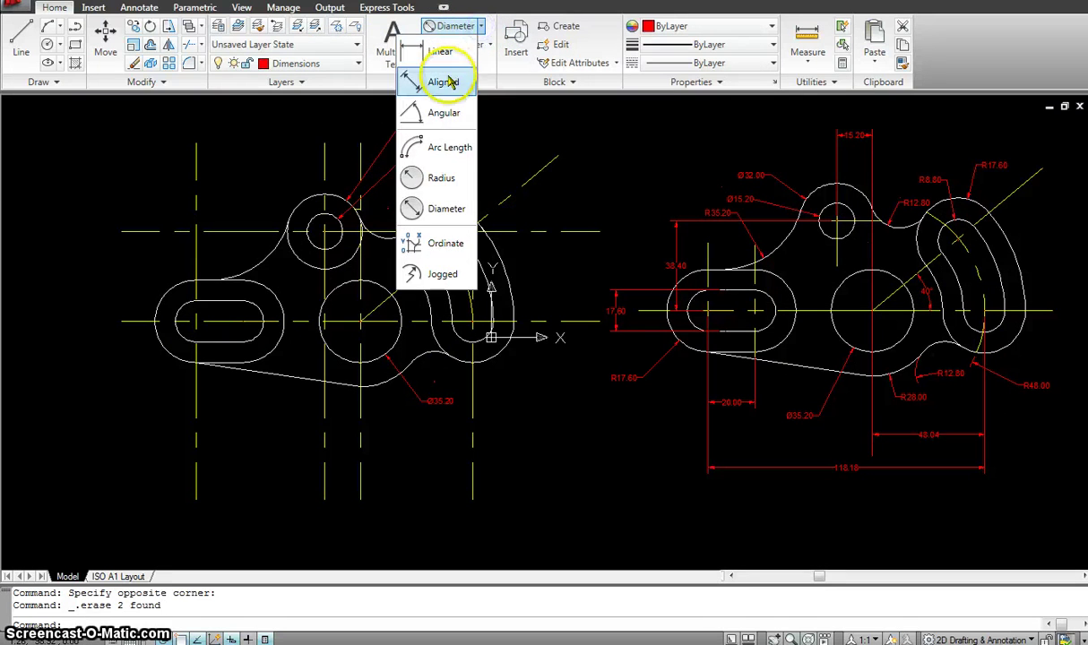
left_click(432, 174)
left_click(455, 212)
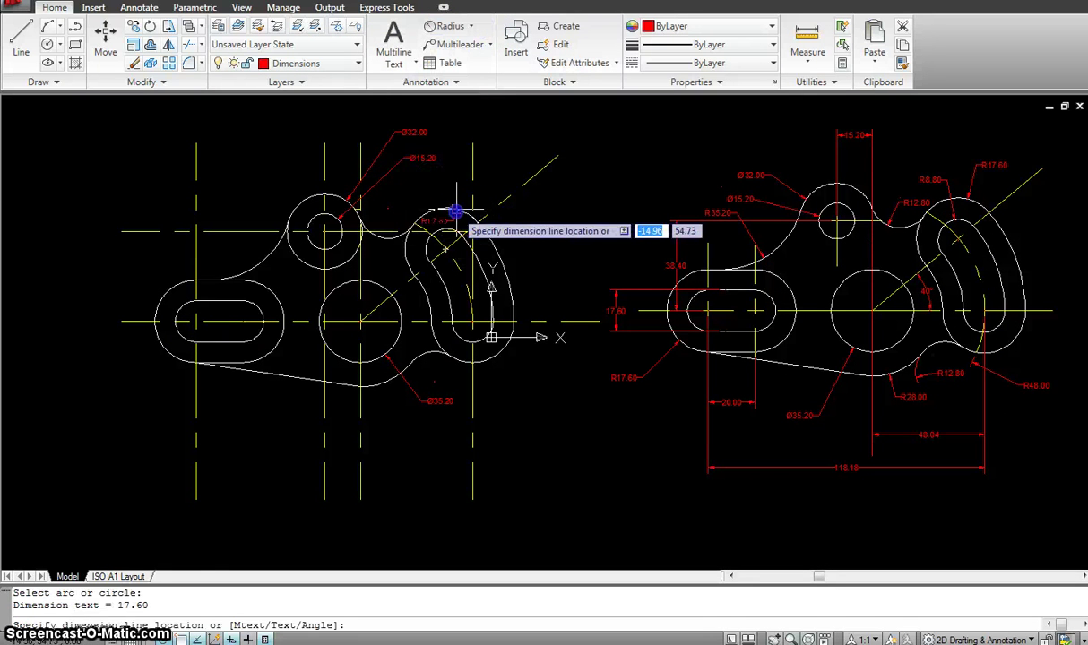
left_click(503, 142)
key("Return")
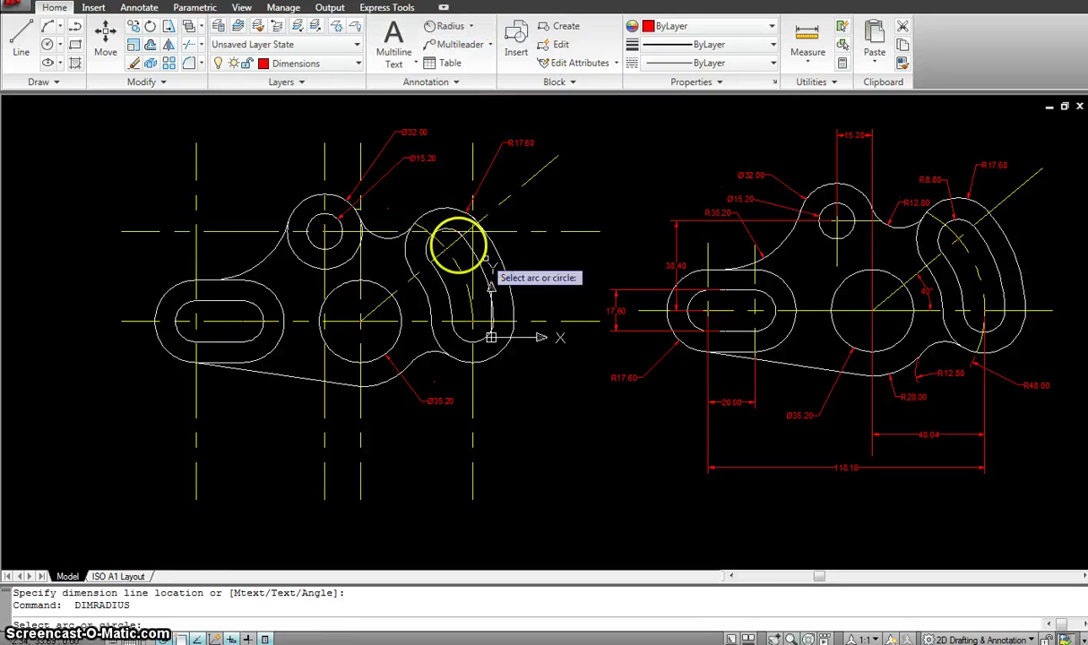
left_click(437, 230)
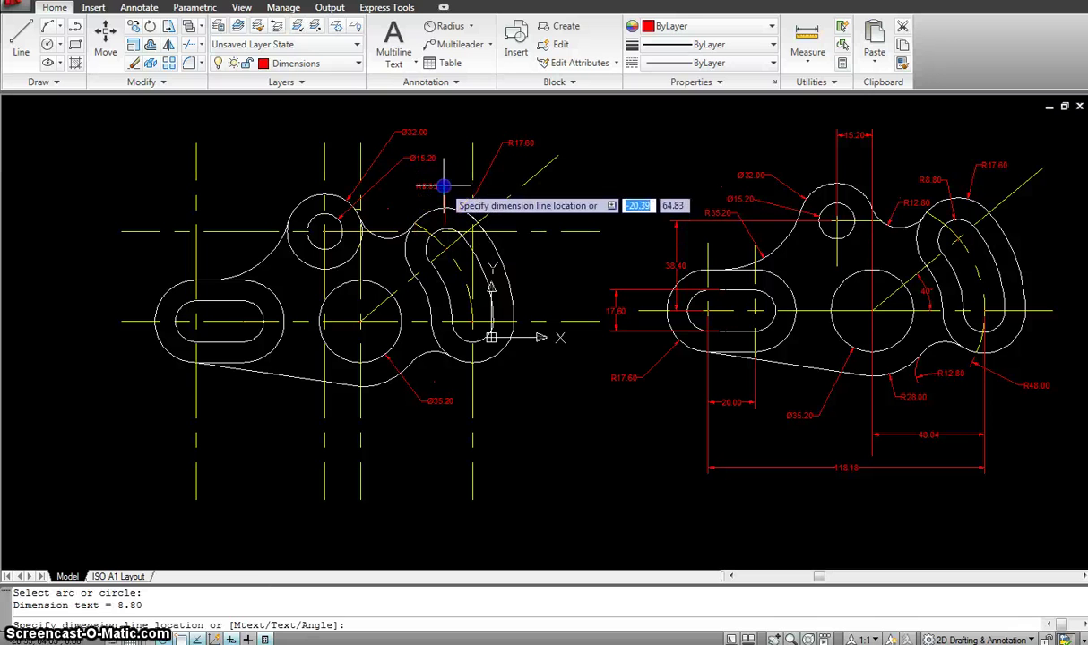
left_click(440, 184)
- Dimension the left slot end's outer and inner arcs as R17.60 and R8.80
key("Return")
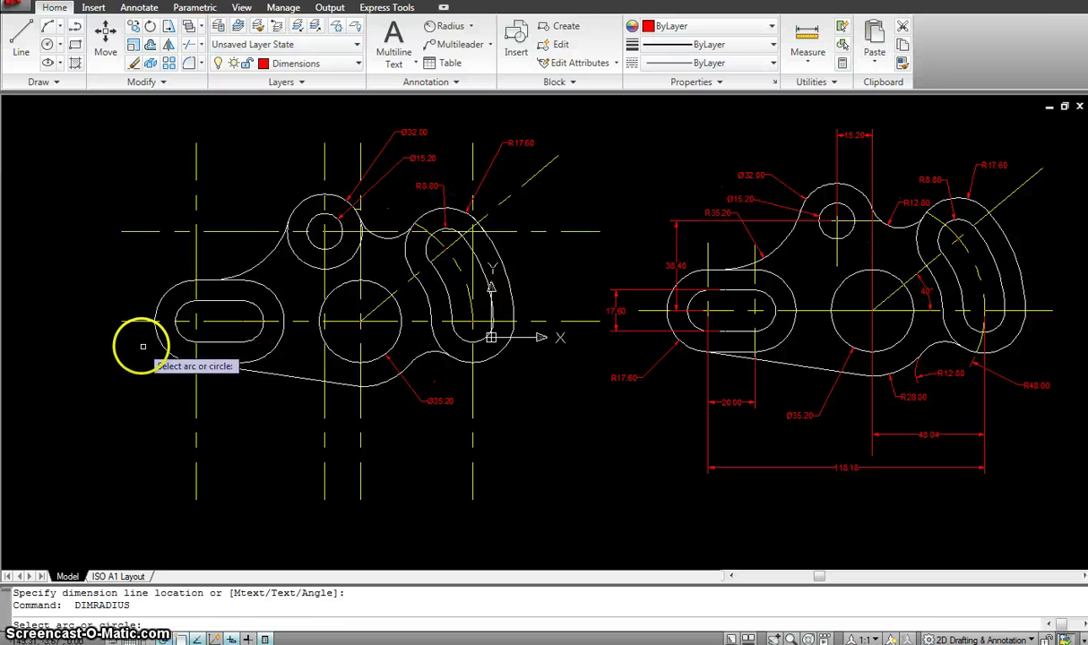
left_click(154, 333)
left_click(109, 367)
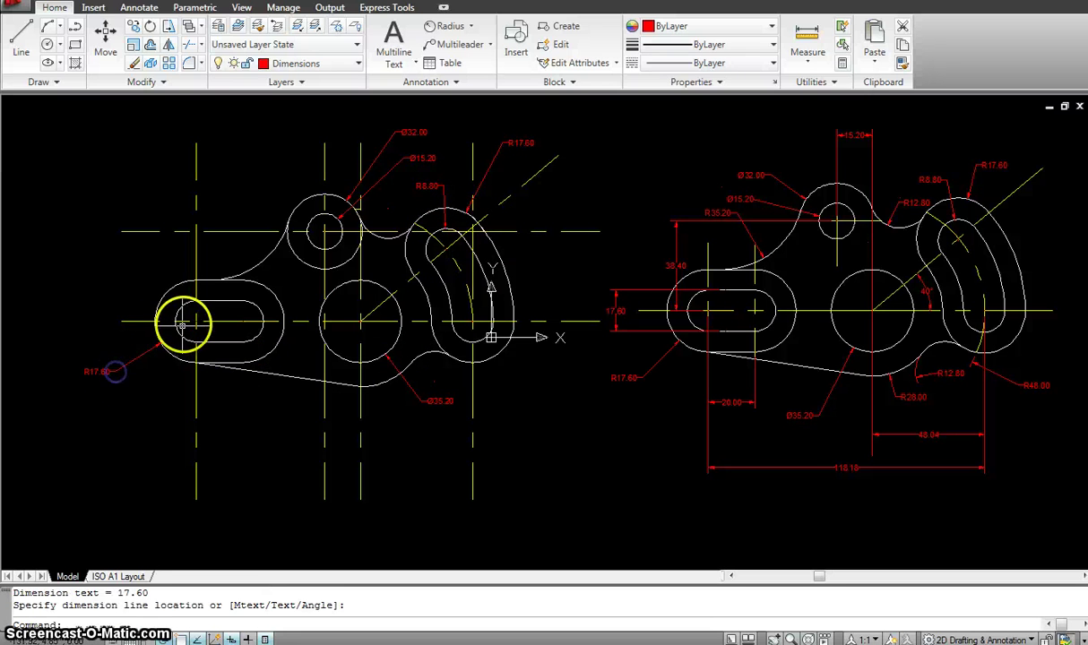
key("Return")
left_click(178, 322)
left_click(155, 378)
key("Escape")
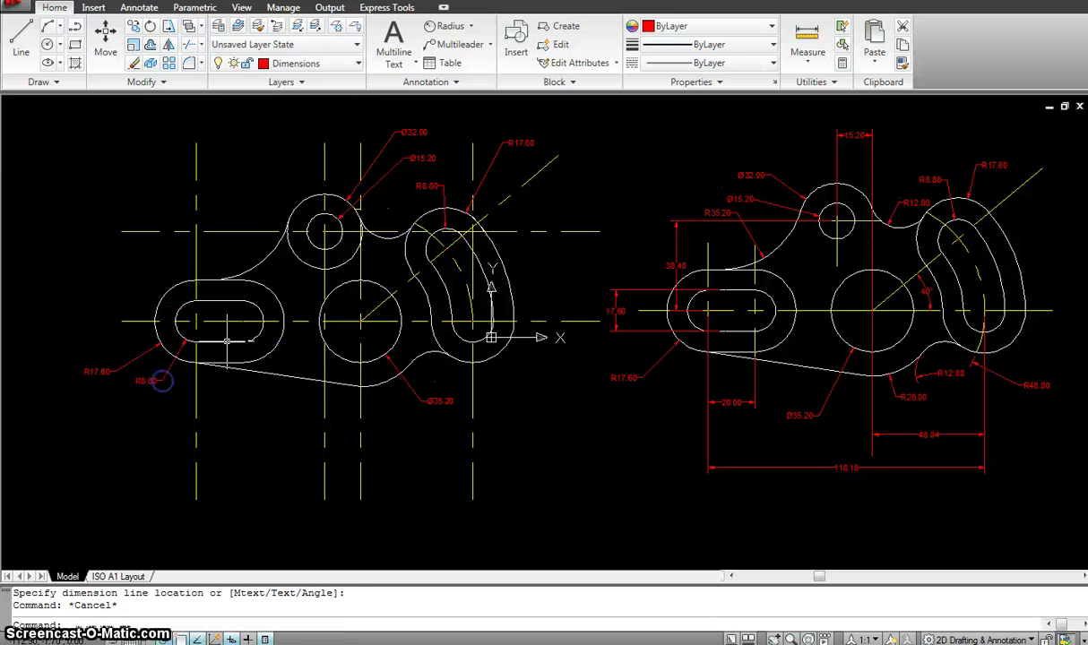
- Place linear dimensions between centrelines: 118.18 overall, 70.14 to the middle circle, vertical 38.40
left_click(470, 31)
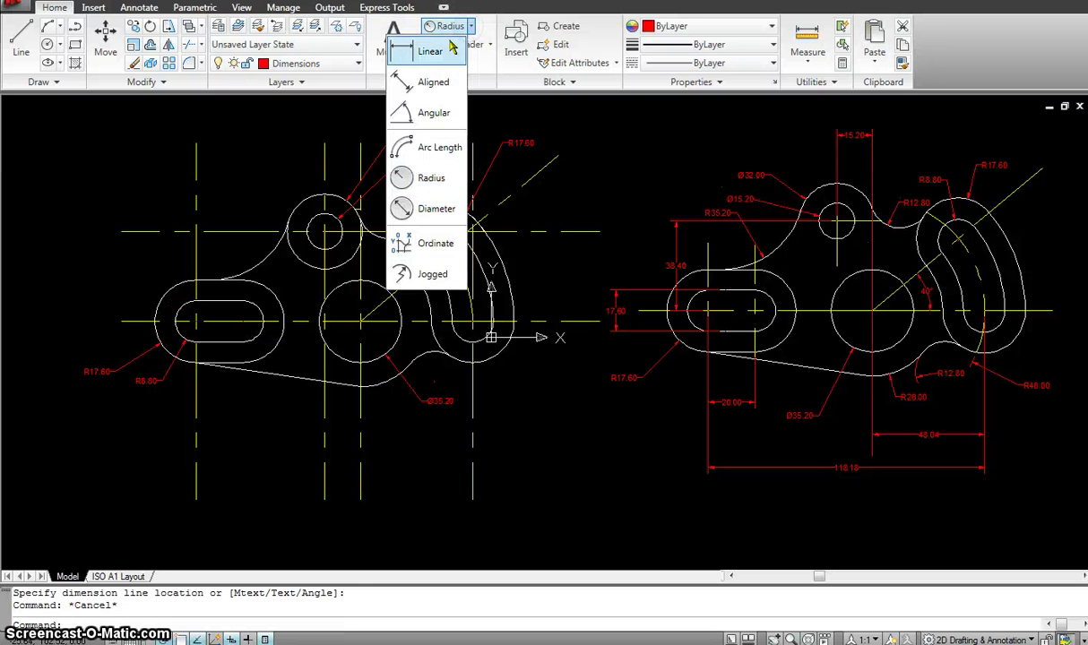
left_click(423, 46)
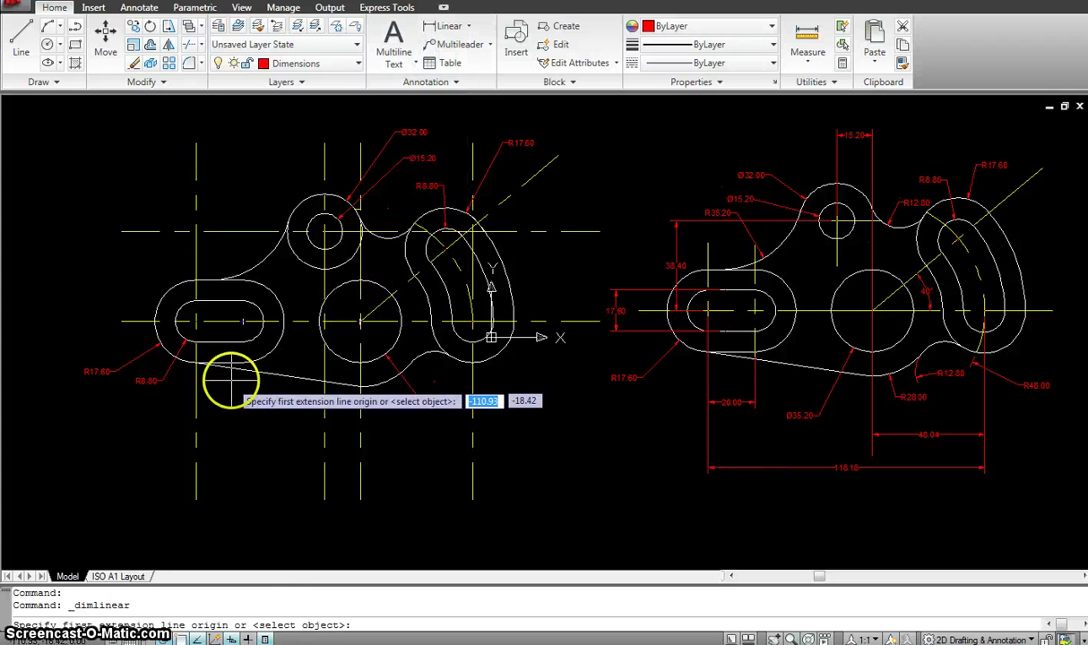
left_click(197, 439)
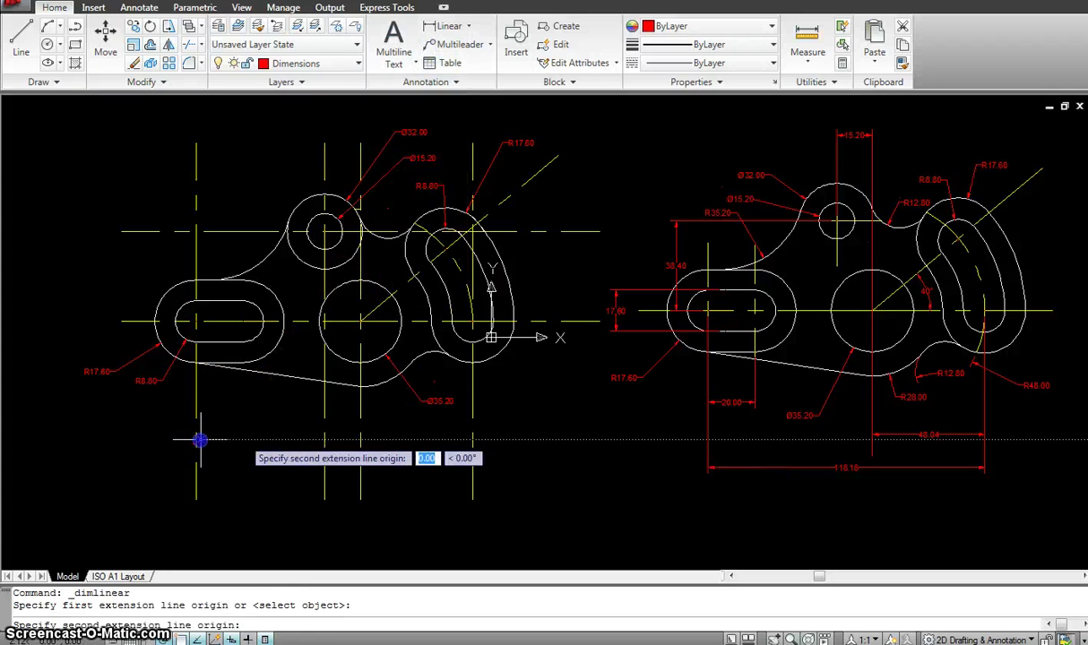
left_click(473, 441)
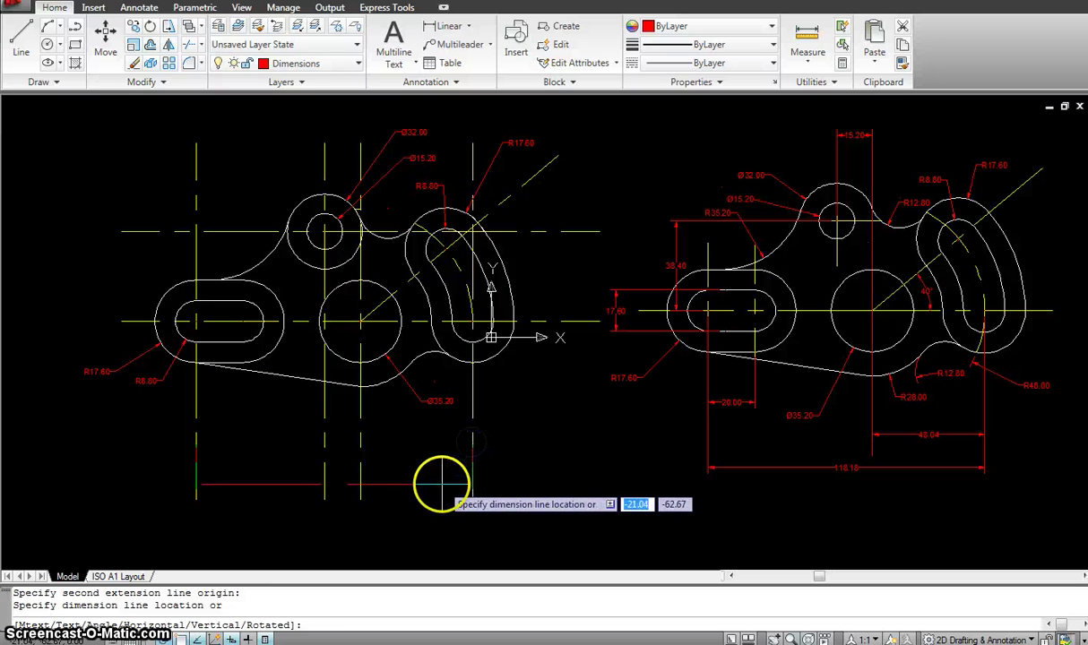
left_click(427, 469)
key("Return")
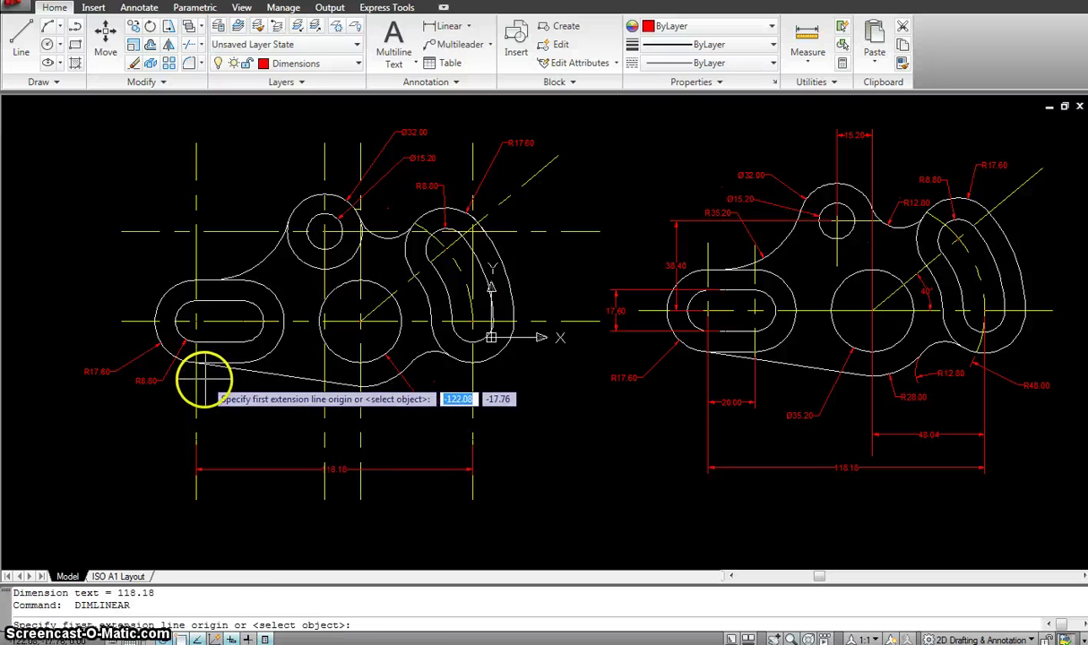
left_click(197, 393)
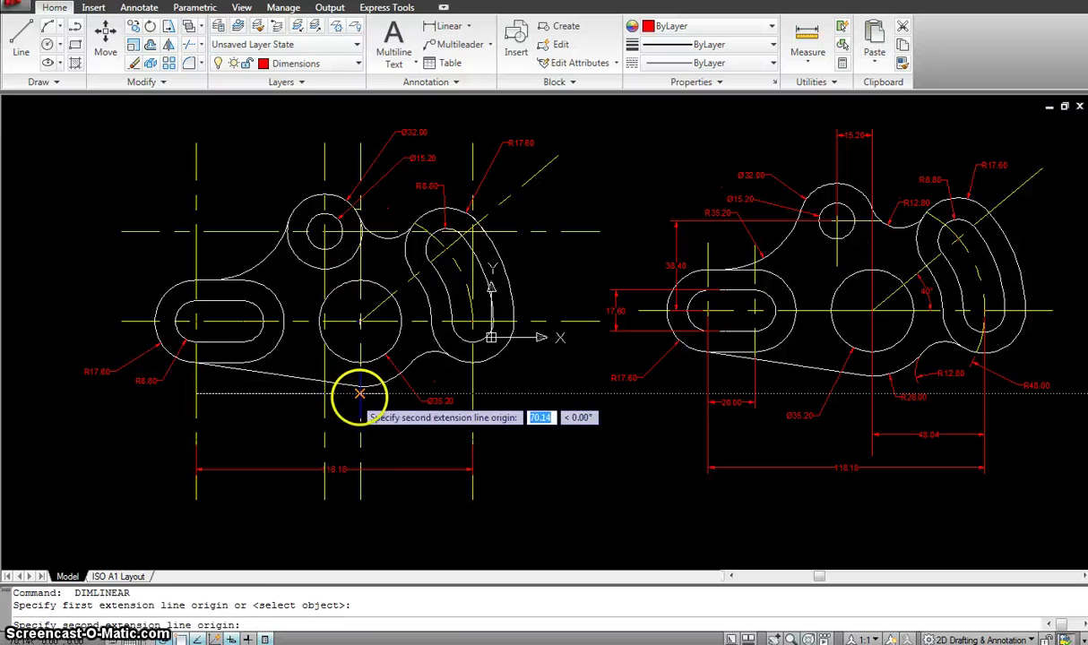
left_click(359, 395)
left_click(255, 424)
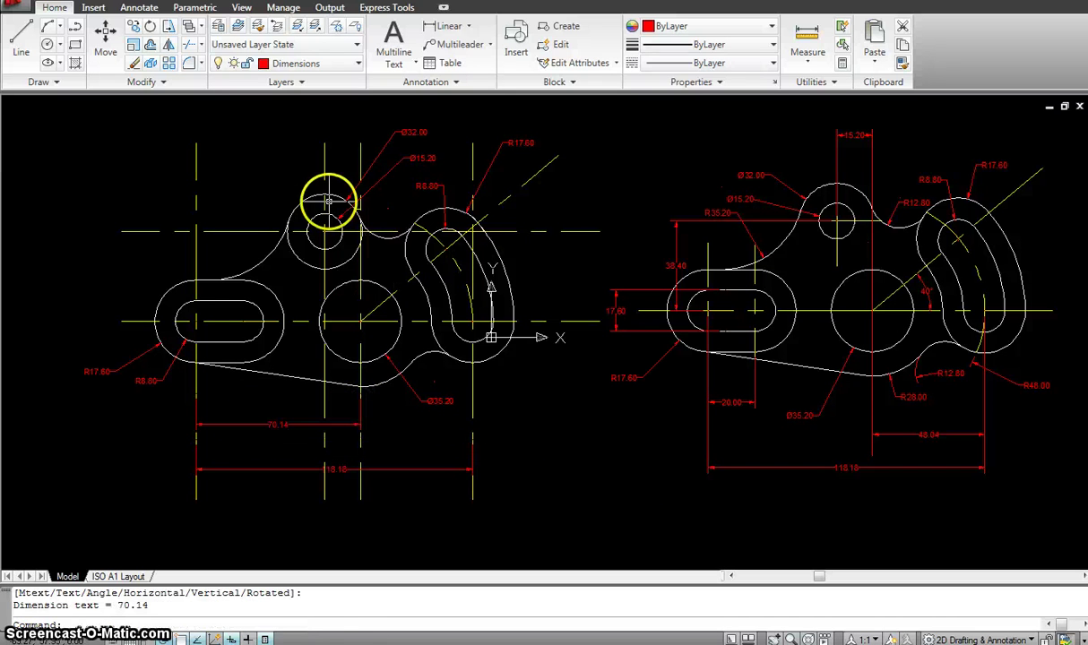
key("Return")
left_click(195, 320)
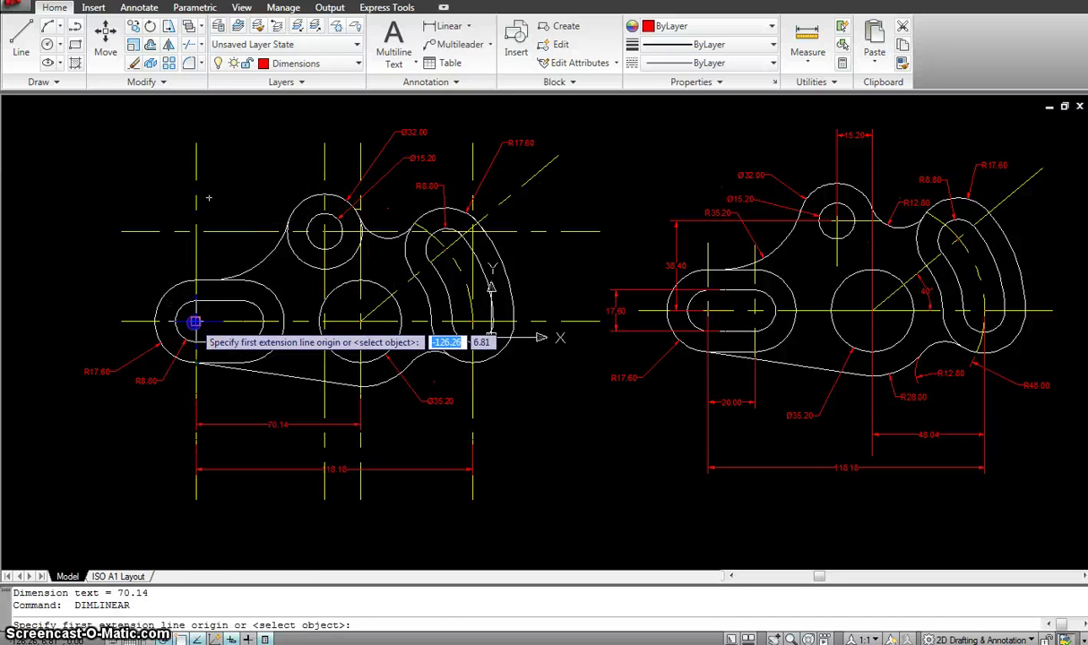
left_click(190, 232)
left_click(95, 250)
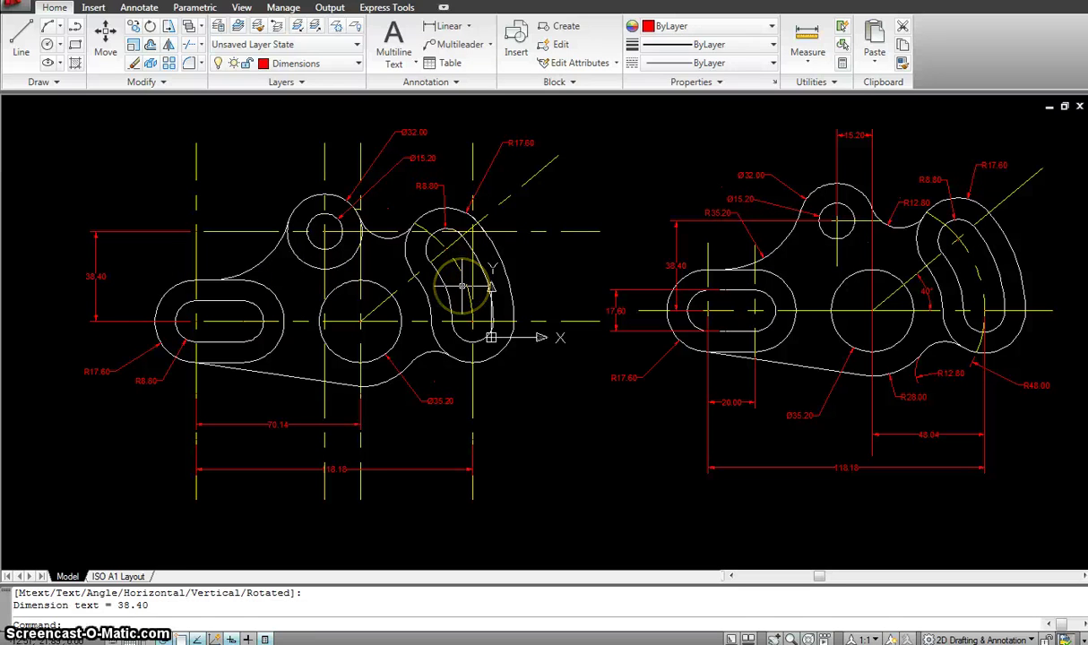
- Add a 40° angular dimension between the horizontal centreline and the slot's diagonal centreline
left_click(465, 26)
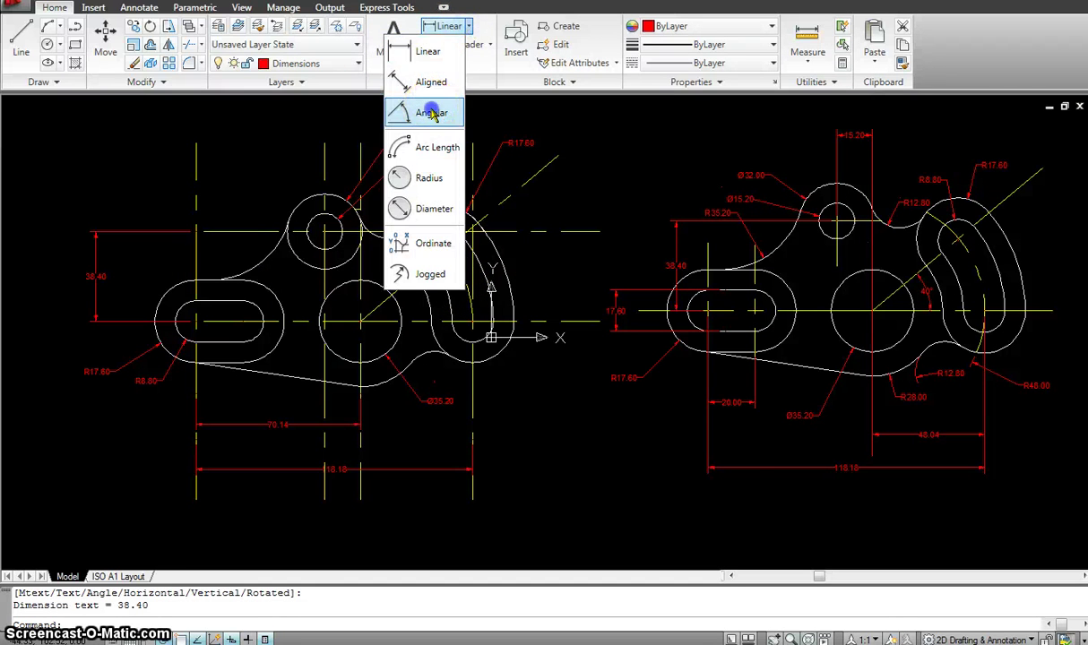
left_click(421, 112)
left_click(527, 321)
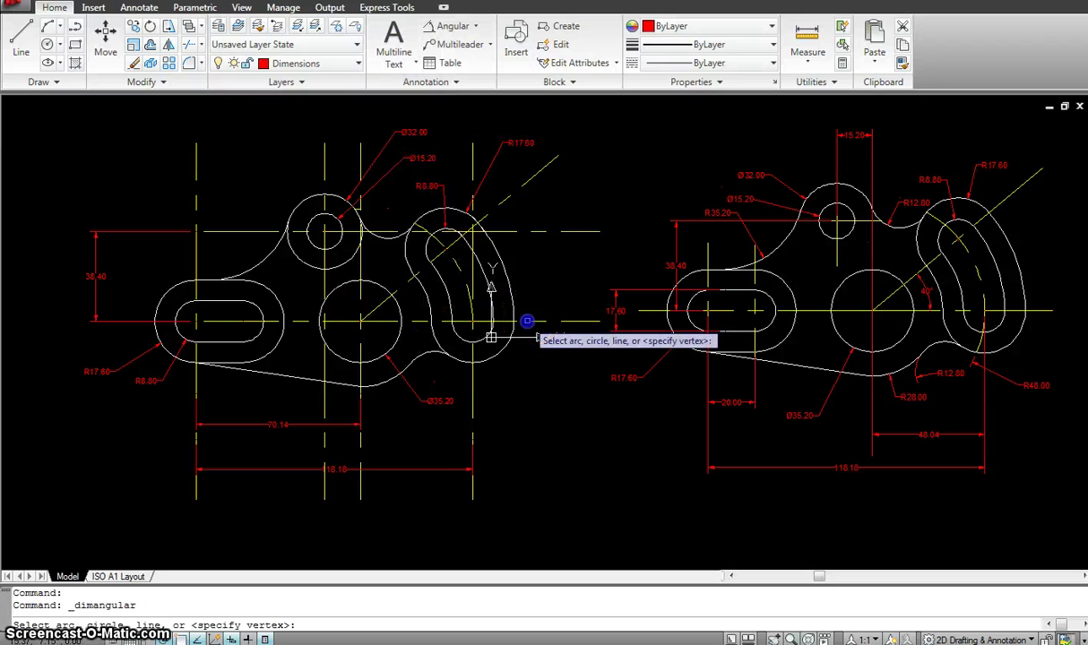
left_click(505, 198)
scroll(529, 255, "up", 5)
left_click(531, 261)
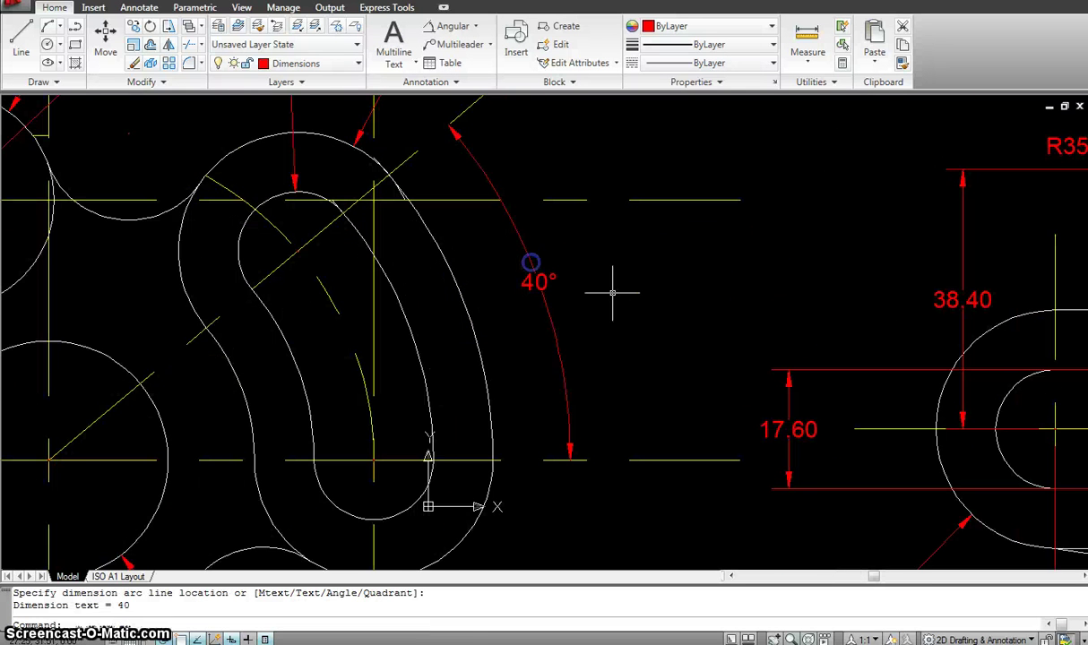
scroll(626, 302, "down", 8)
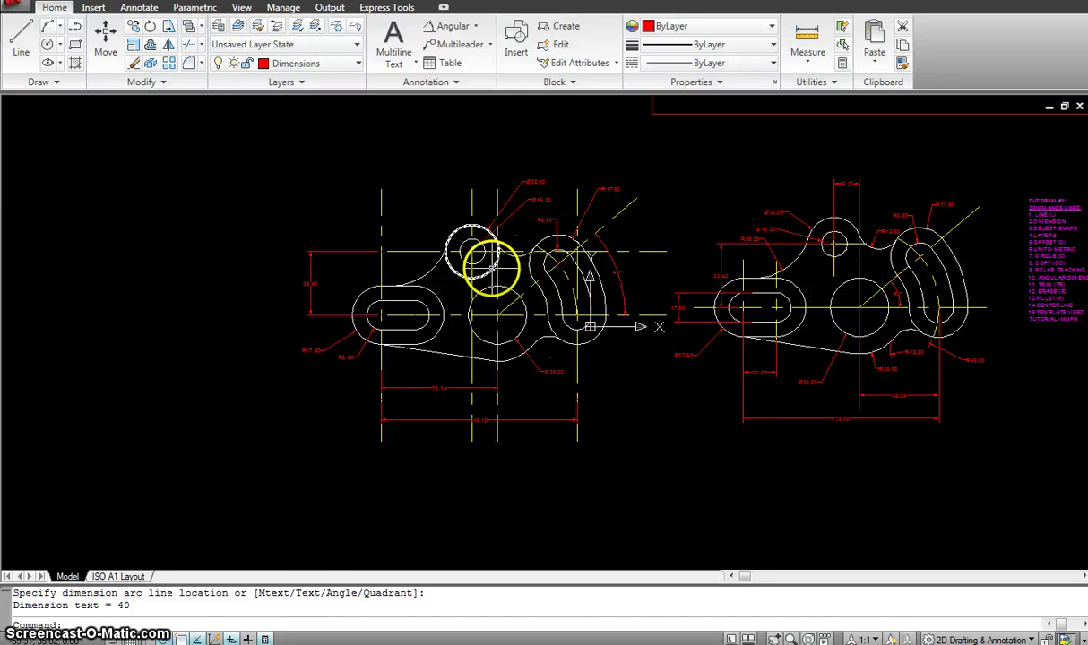
- Trim the excess lower segments of the circle around the small top hole
type("tr")
key("Return")
left_click(649, 445)
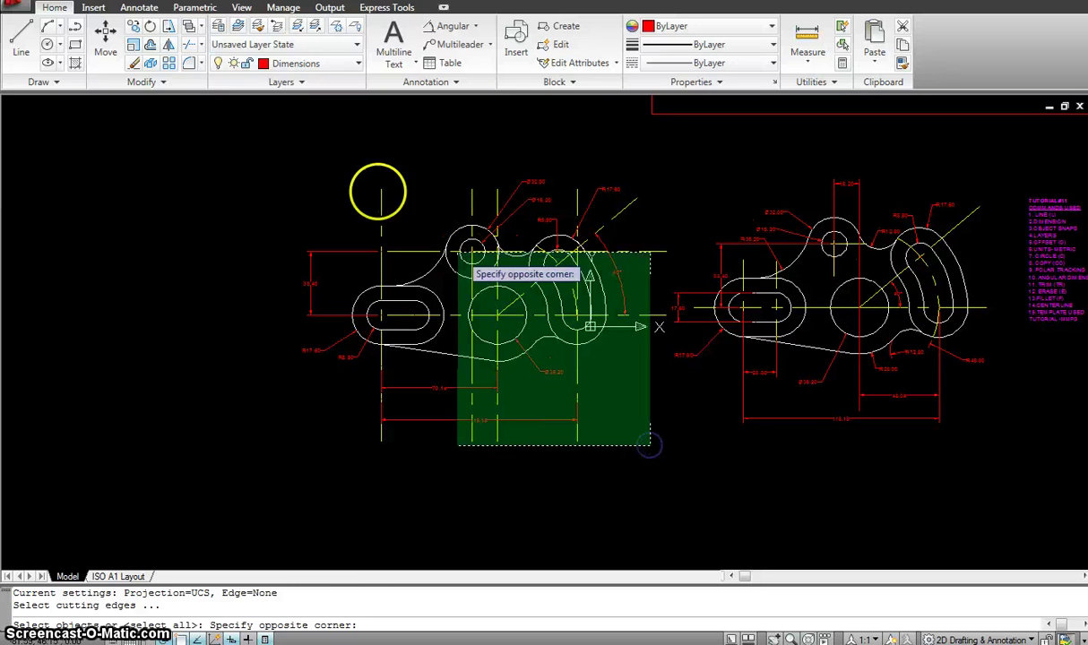
left_click(467, 254)
key("Return")
scroll(456, 269, "up", 2)
left_click(456, 268)
left_click(442, 266)
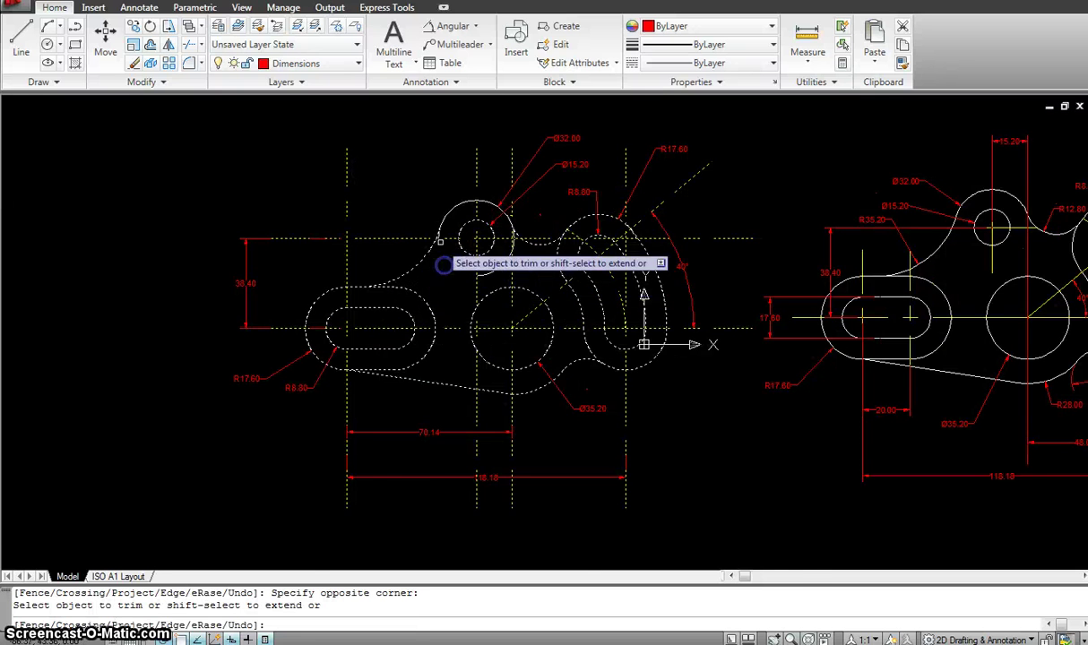
scroll(428, 228, "up", 3)
left_click(429, 218)
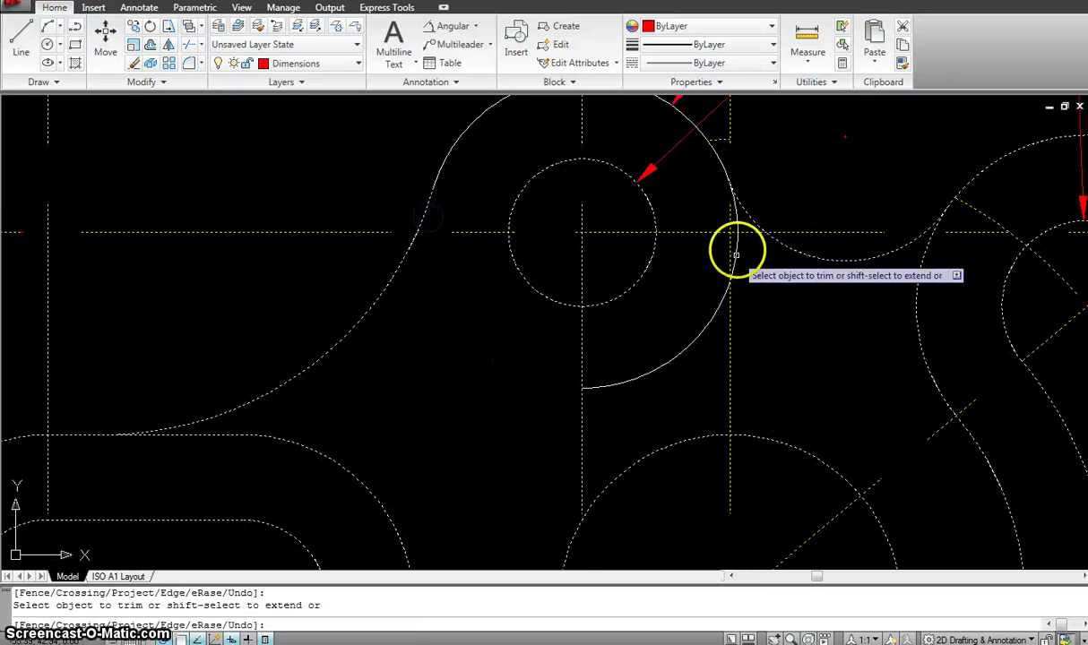
left_click(736, 226)
- Erase the remaining stray arc below the small hole
key("Escape")
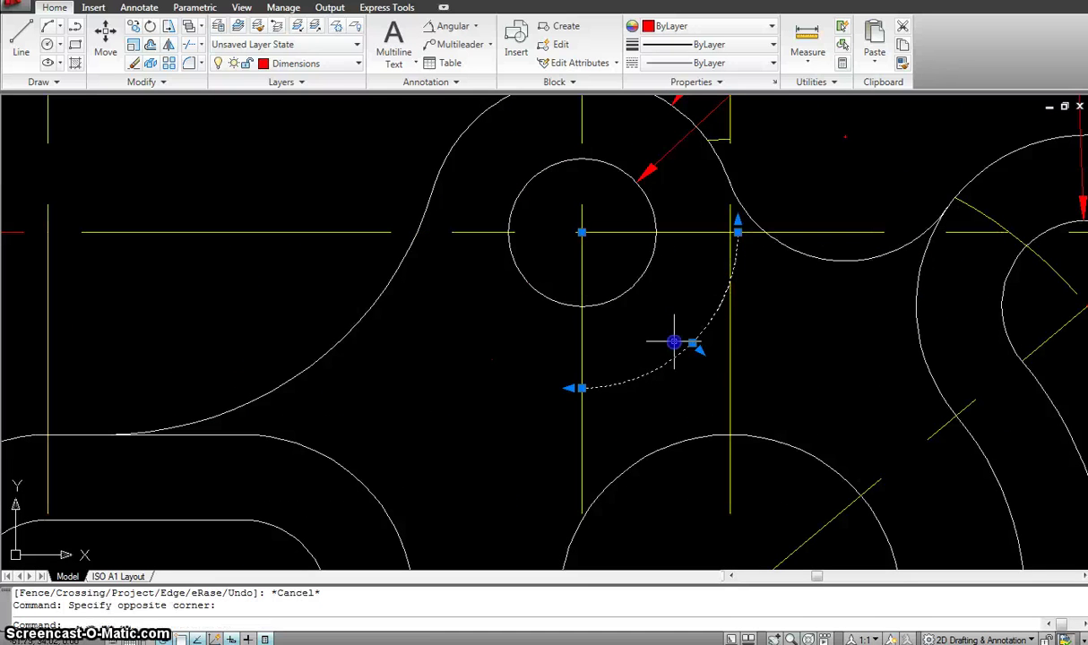
key("Delete")
scroll(779, 327, "down", 3)
scroll(612, 315, "up", 2)
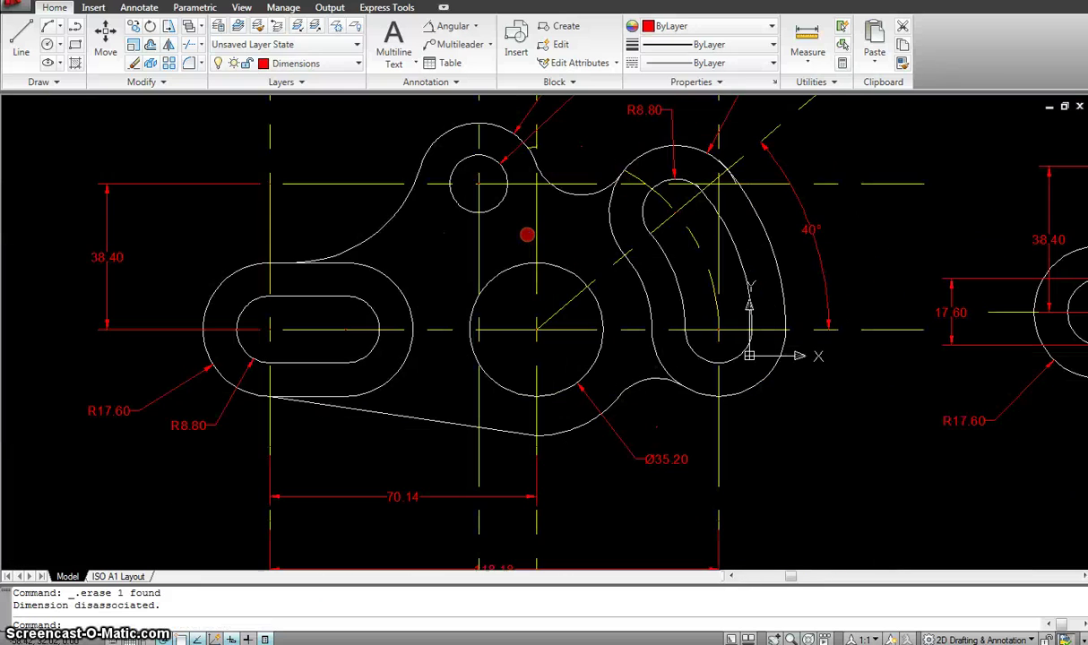
scroll(599, 250, "down", 5)
scroll(589, 280, "up", 2)
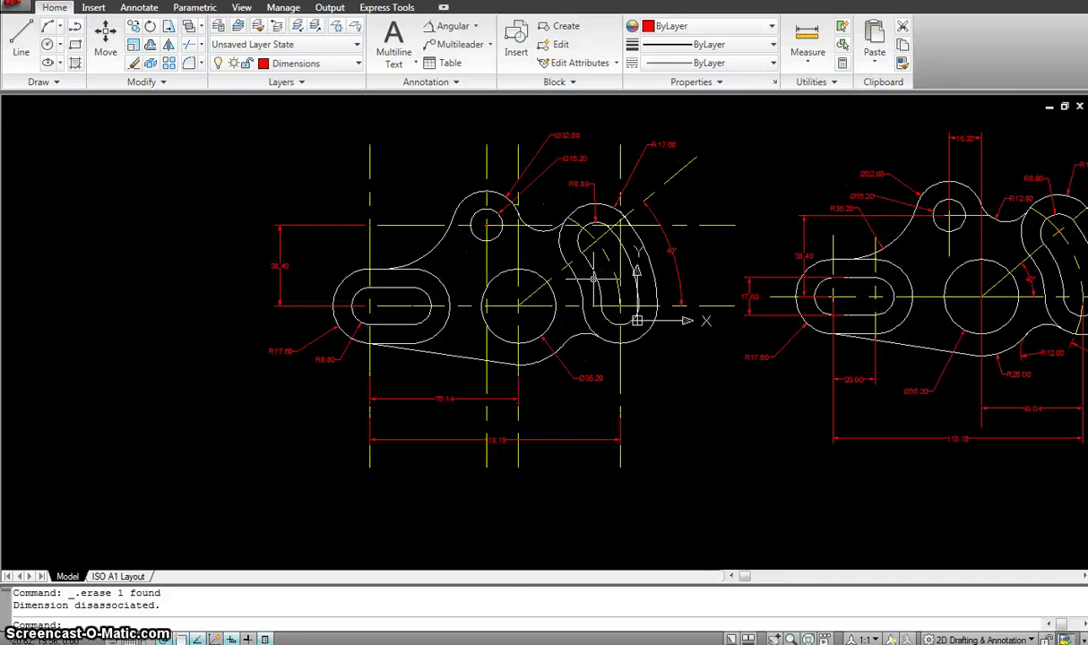